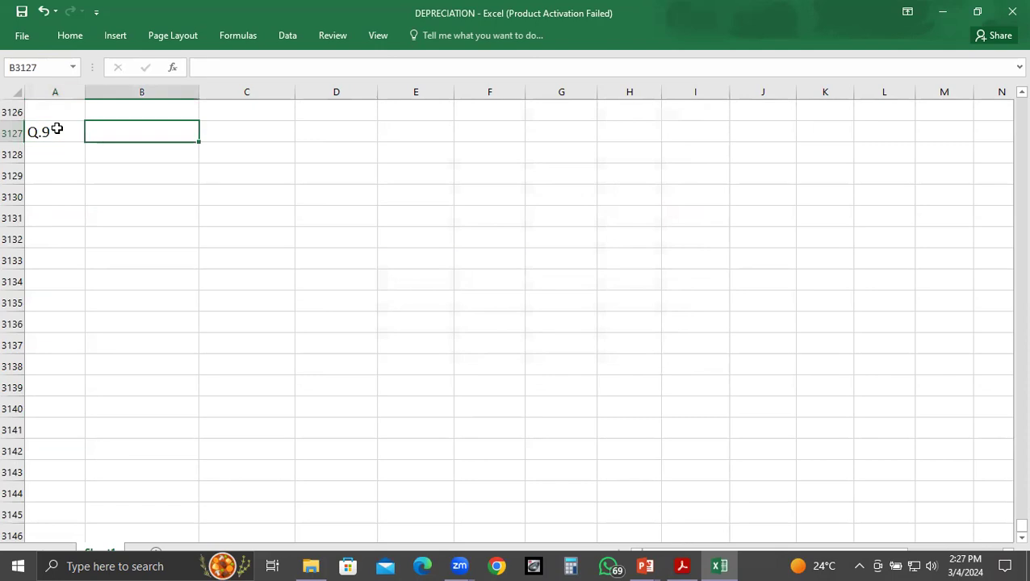
- Enter the row labels COST, LESS: ACC. DEP. and NBV in cells B3128 to B3130 beneath the Q.9 heading
key("alt+Tab")
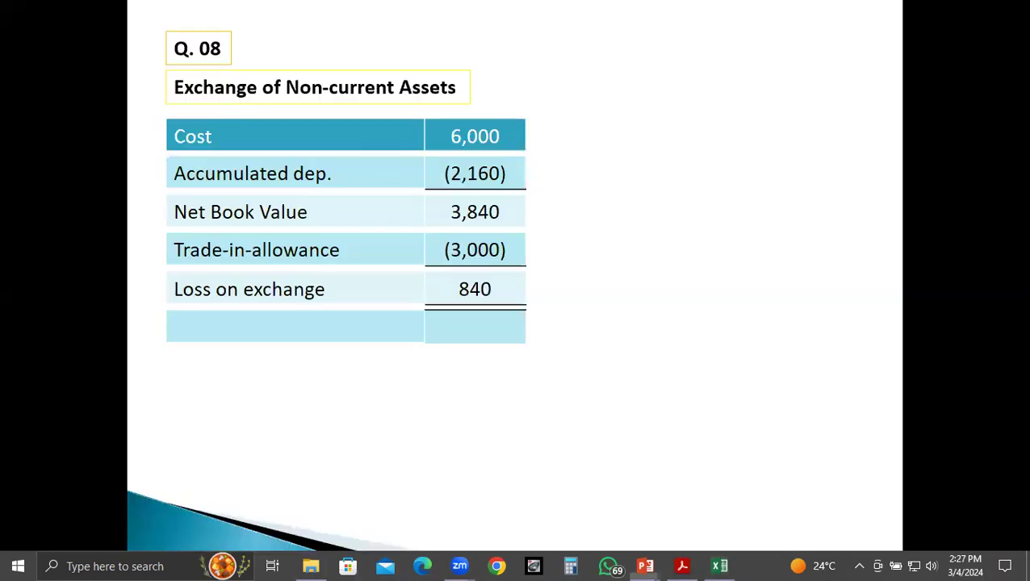
key("alt+Tab")
key("Left")
key("Down")
type("COST")
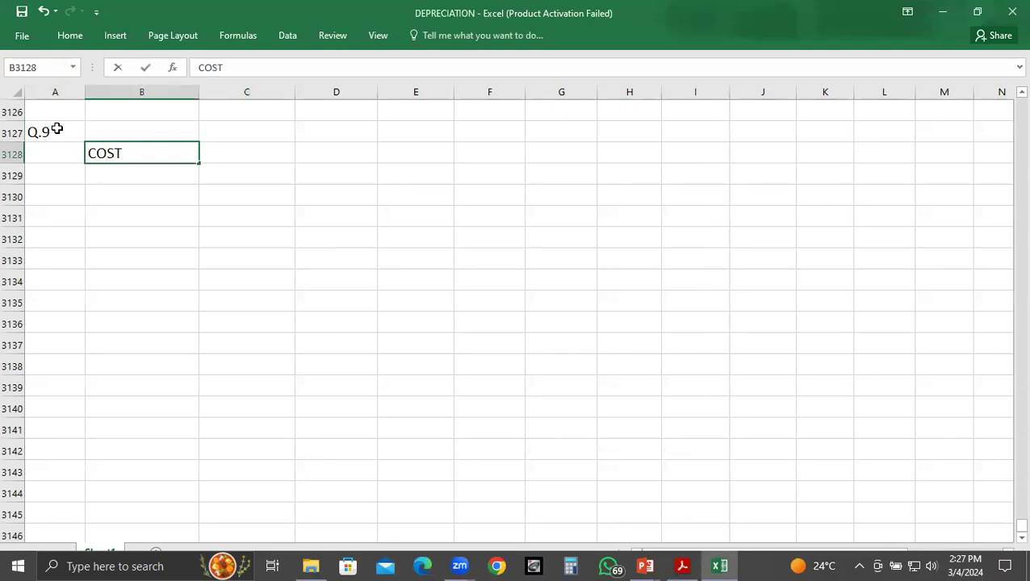
key("Return")
type(":")
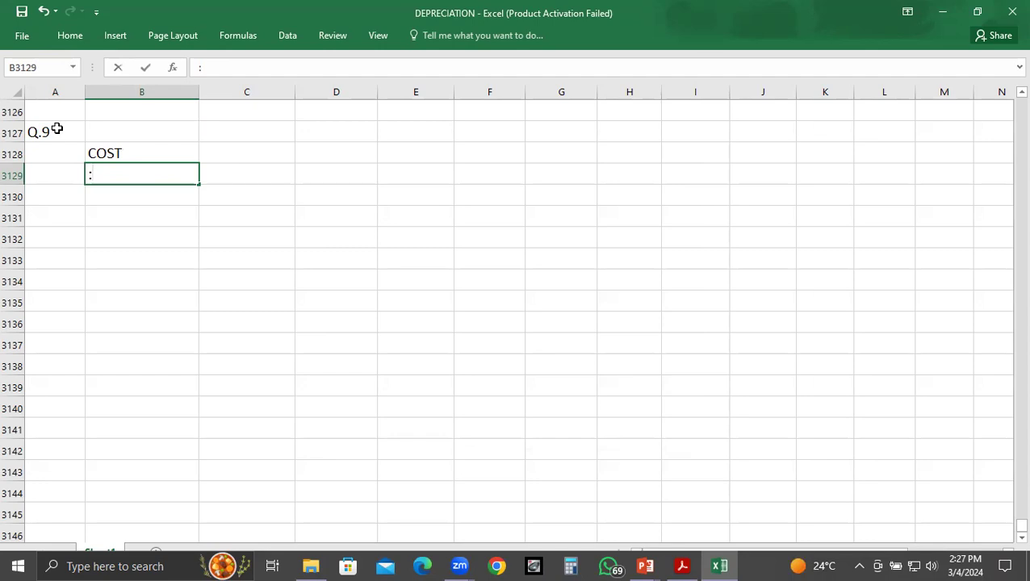
type("LESS: ACC. DEP.")
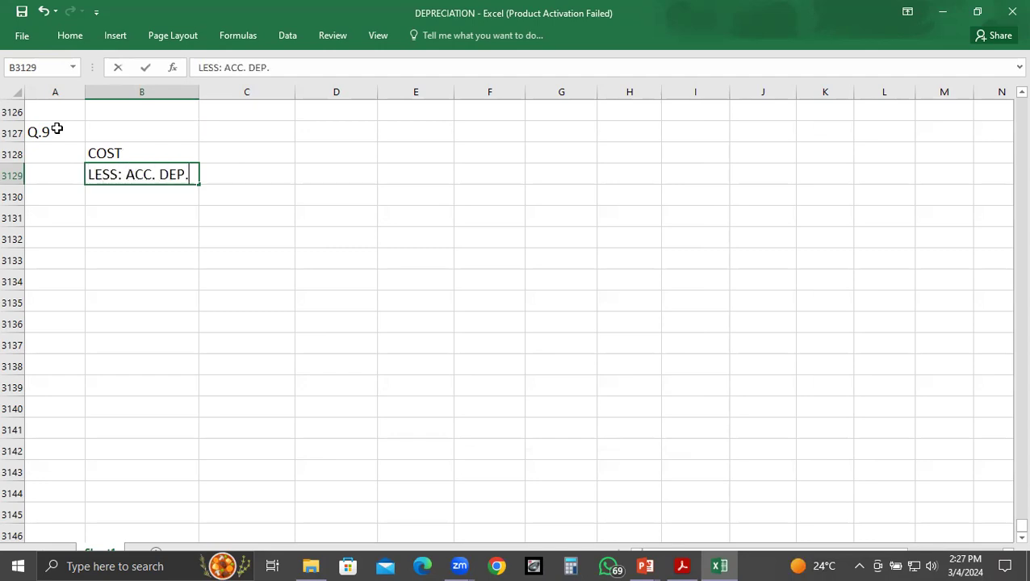
key("Return")
type("NBVC")
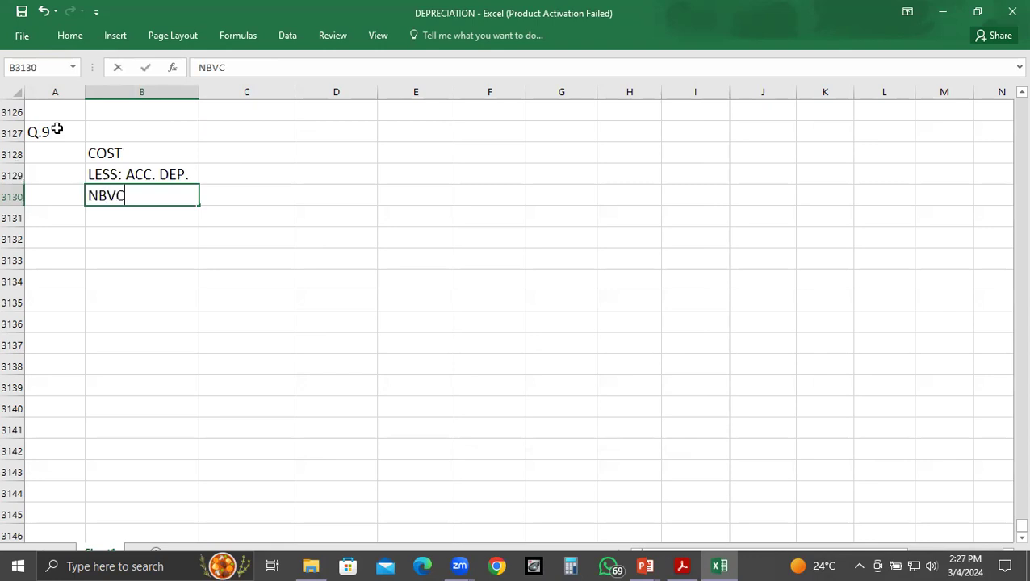
key("BackSpace")
key("Return")
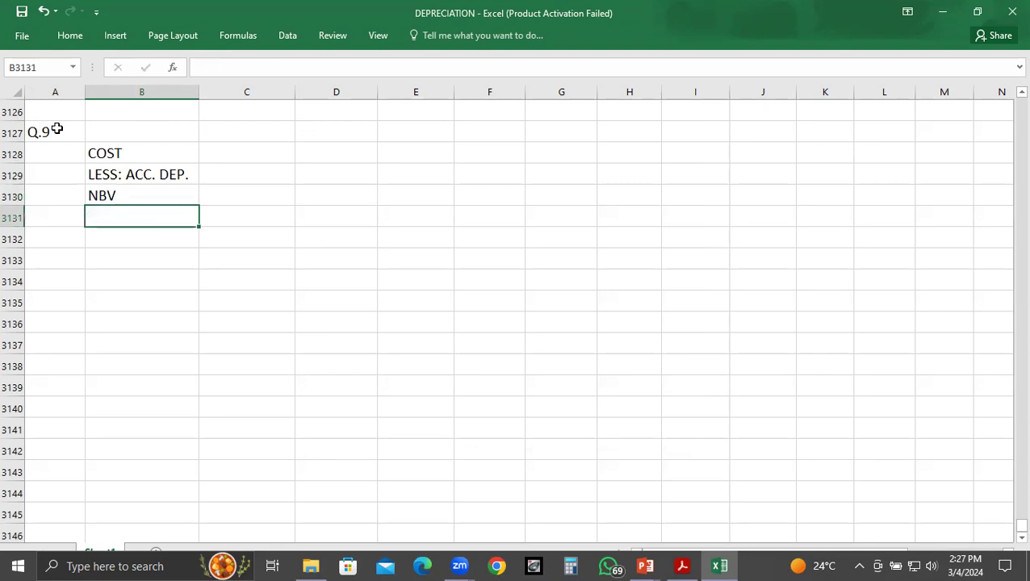
- Add the labels LESS: TRADE-IN-ALLOWANCE in B3131 and LOSS/(GAIN) in B3132
type("LES")
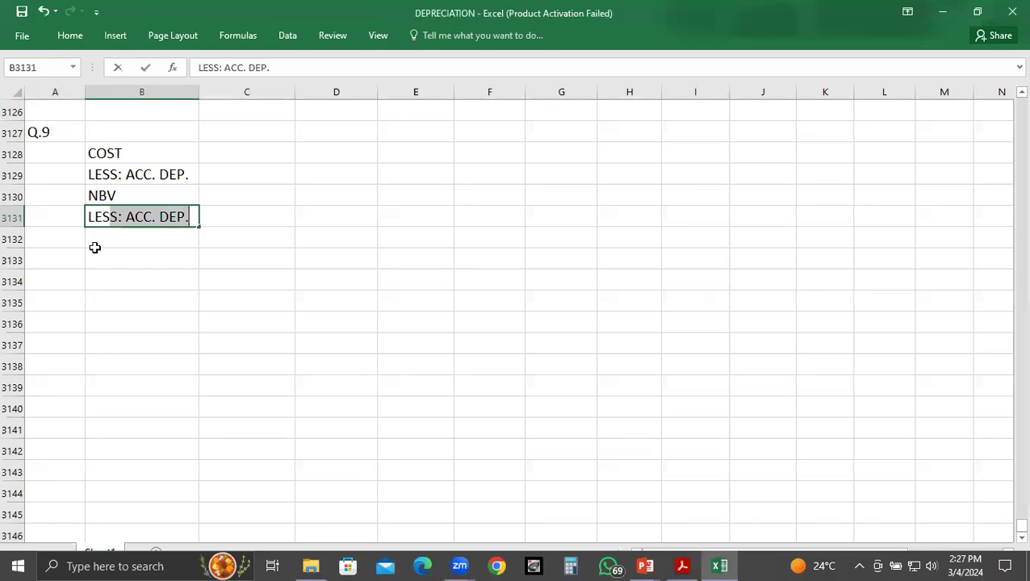
left_click(126, 218)
key("Delete")
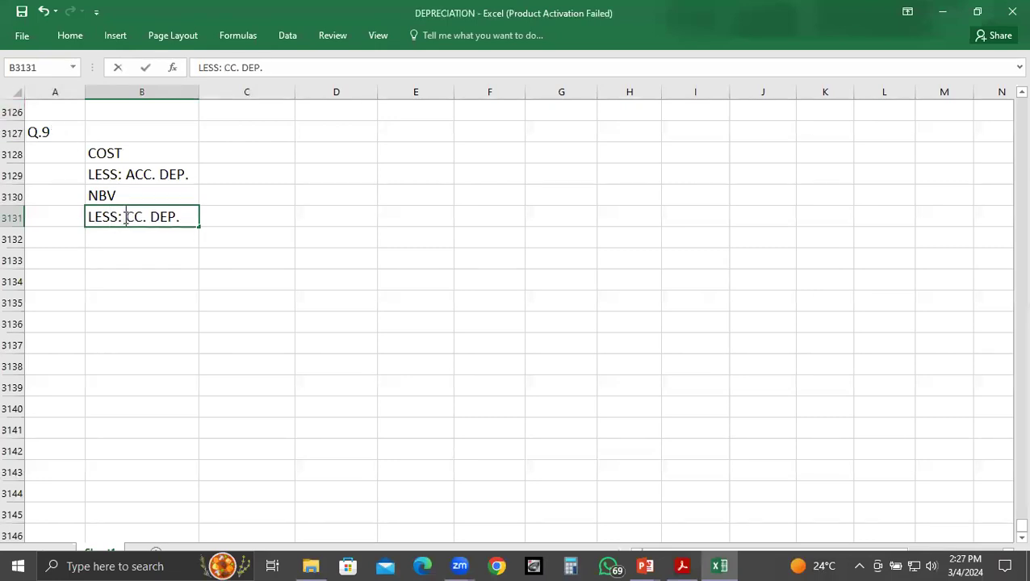
key("Delete")
key("Delete")
key("Delete")
key("Delete")
key("Delete")
key("Delete")
key("Delete")
key("Delete")
type("TRA")
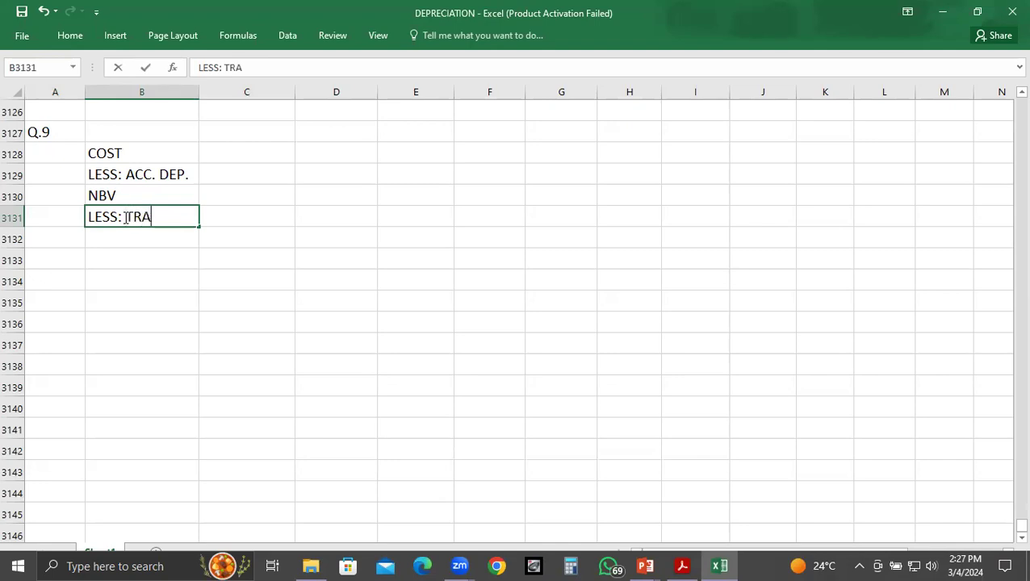
type("DE-IN-ALLOWANCE")
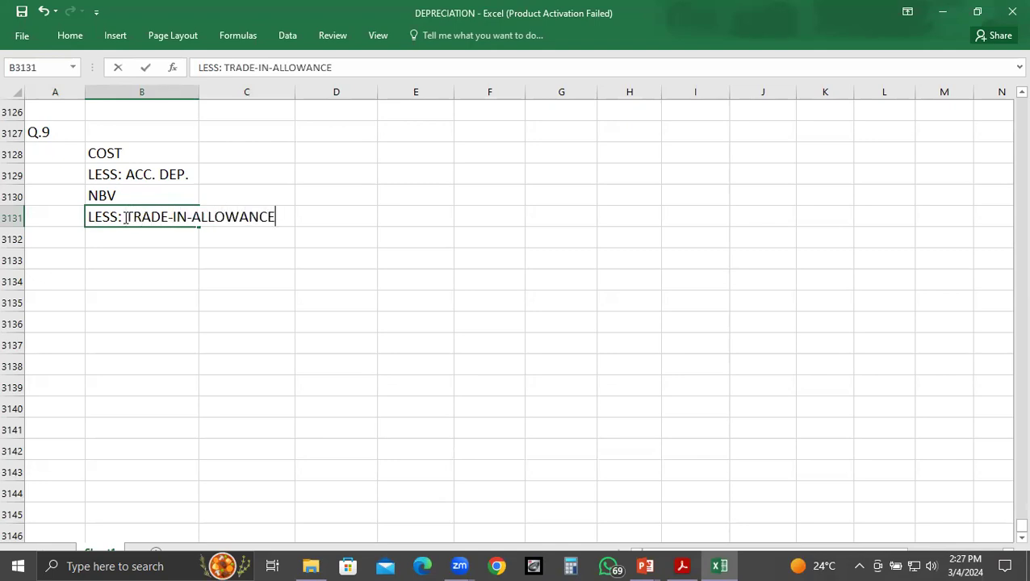
key("Return")
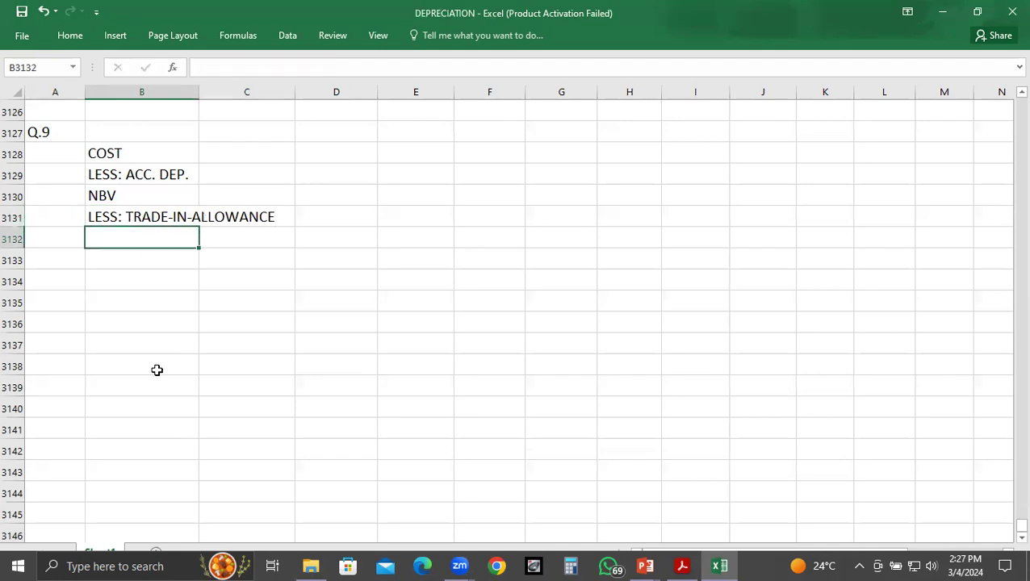
type("LOSS/(GAIN)")
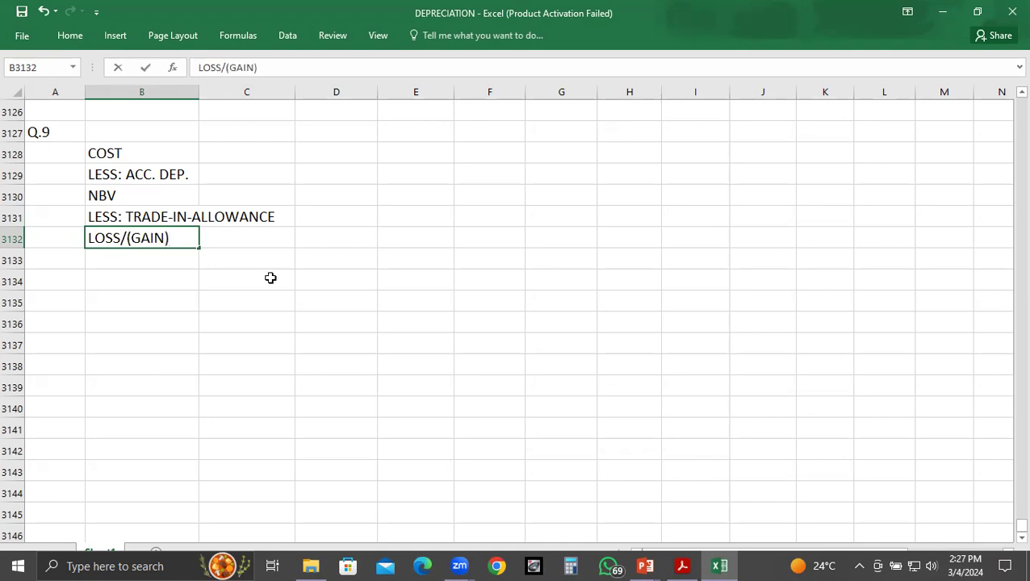
- Apply a single bottom border to D3129, in the LESS: ACC. DEP. row
left_click(338, 155)
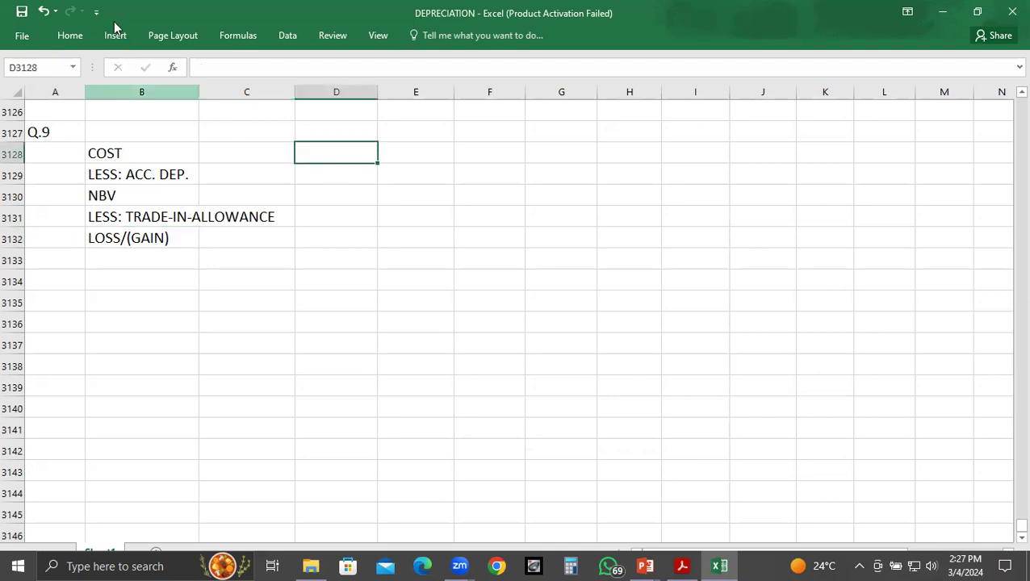
left_click(85, 35)
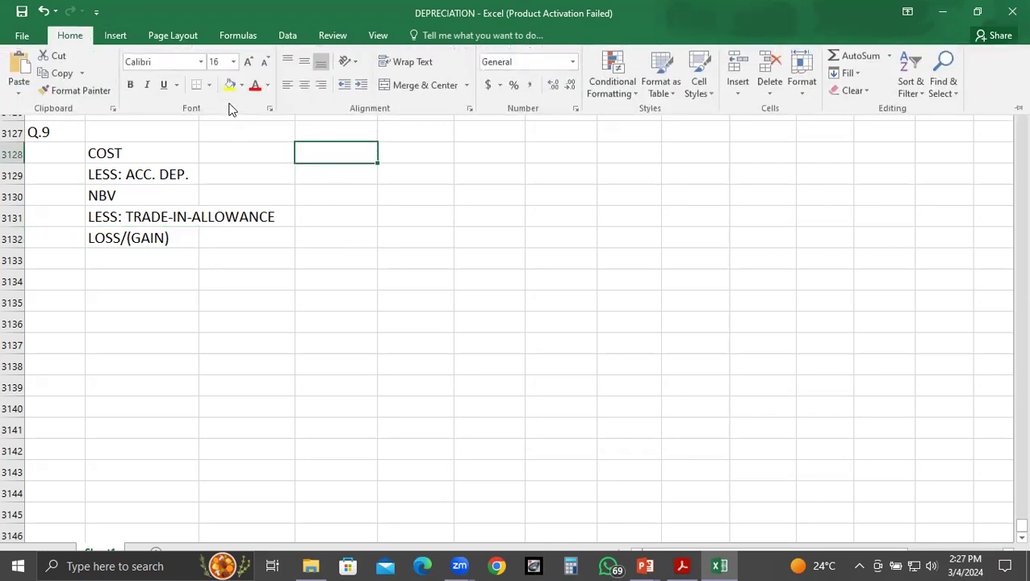
left_click(315, 178)
left_click(313, 174)
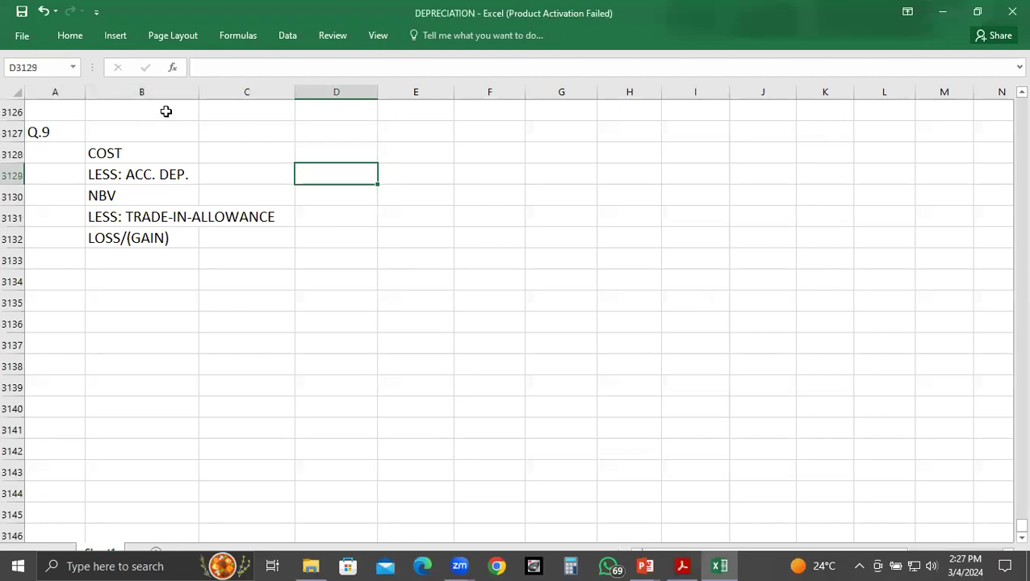
left_click(71, 36)
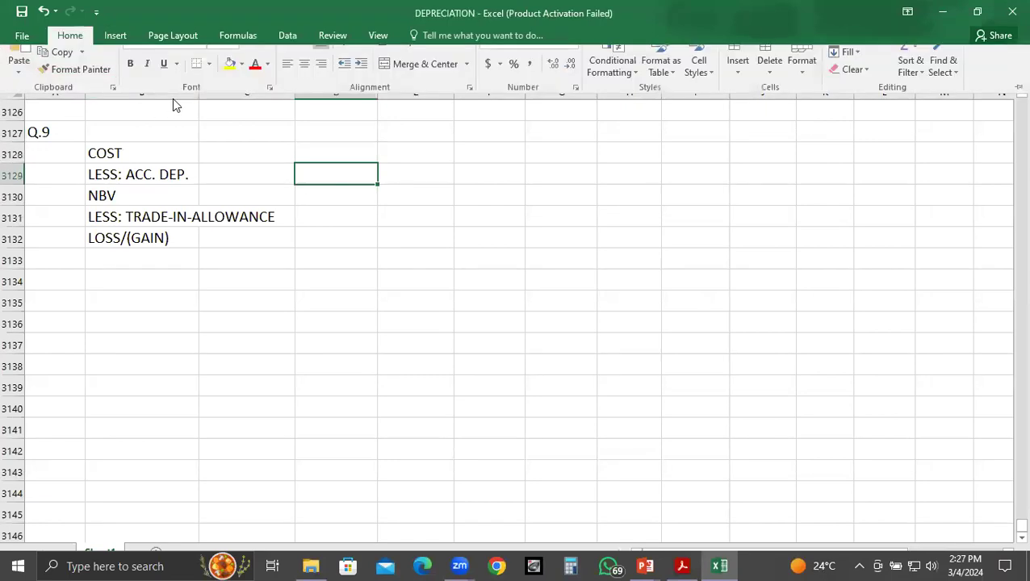
- Apply a Top and Double Bottom Border to D3132, in the LOSS/(GAIN) row
left_click(335, 235)
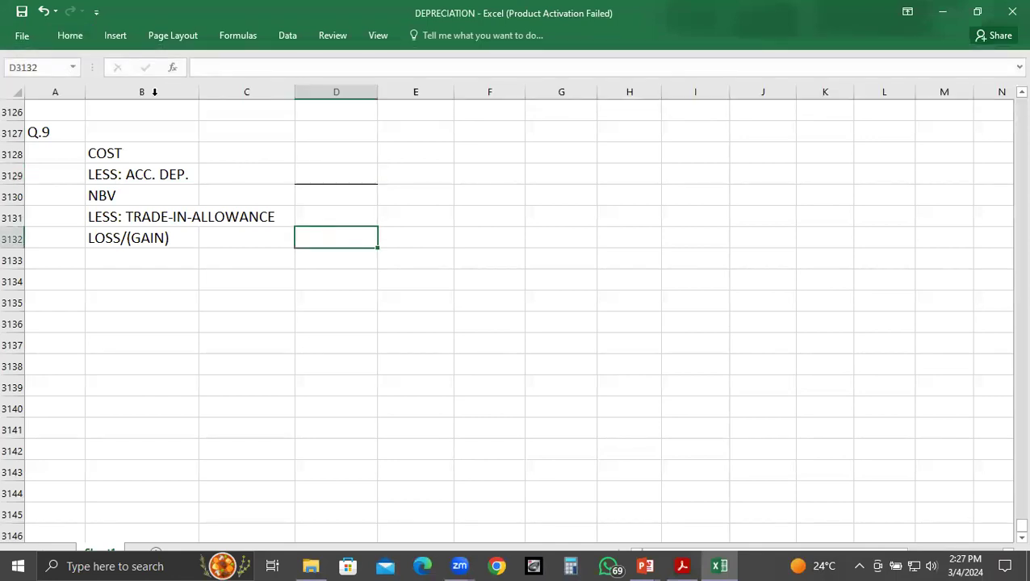
left_click(86, 40)
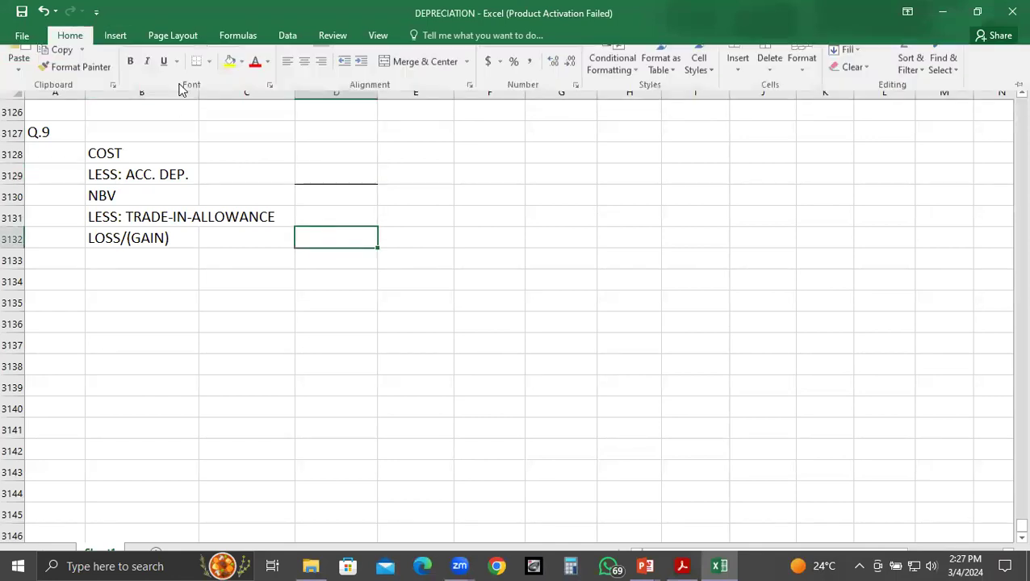
left_click(209, 86)
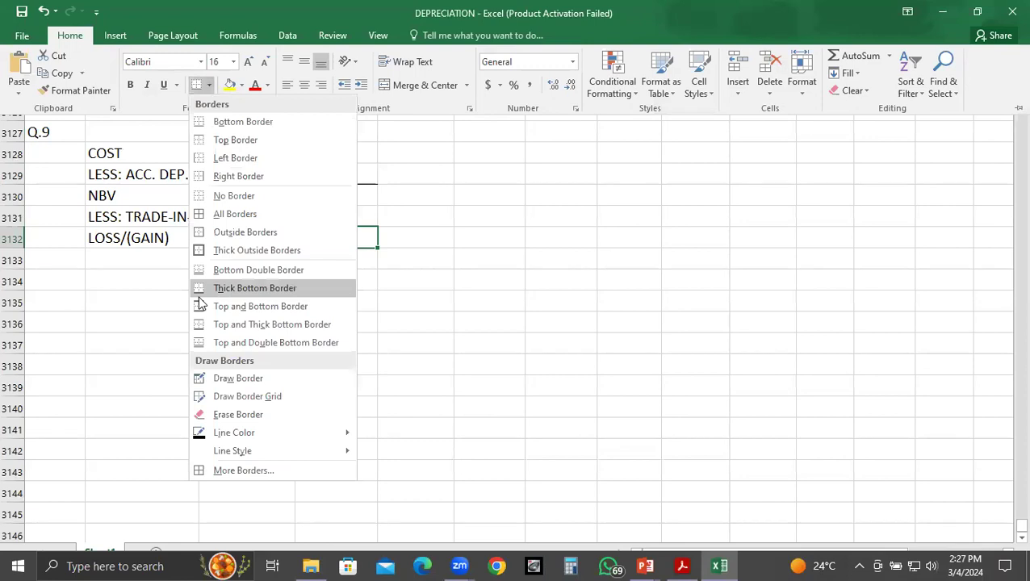
left_click(196, 343)
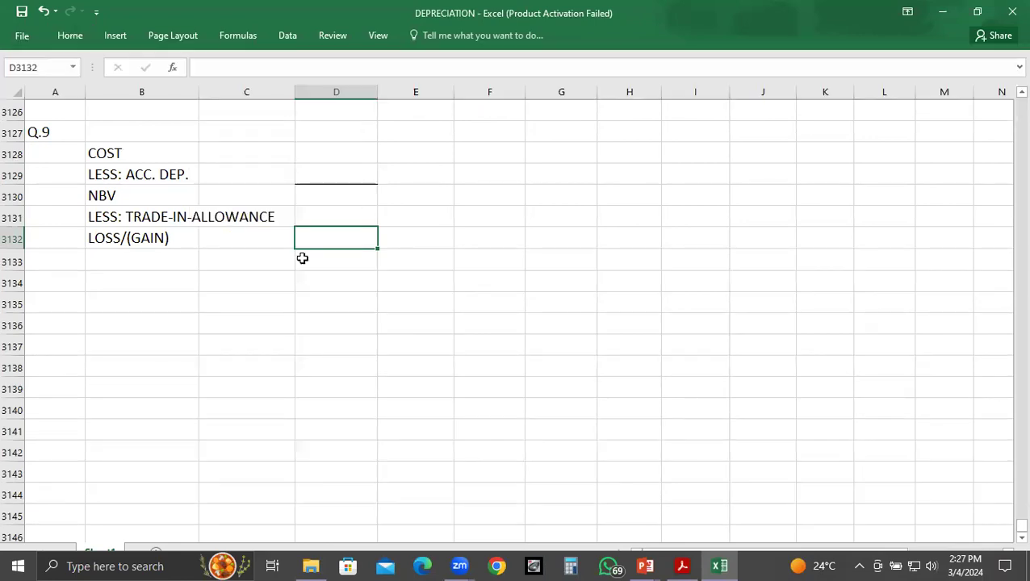
left_click(275, 346)
- Enter 1 as the case number heading in D3127 above the bordered amount cells
left_click(337, 133)
type("1")
key("Return")
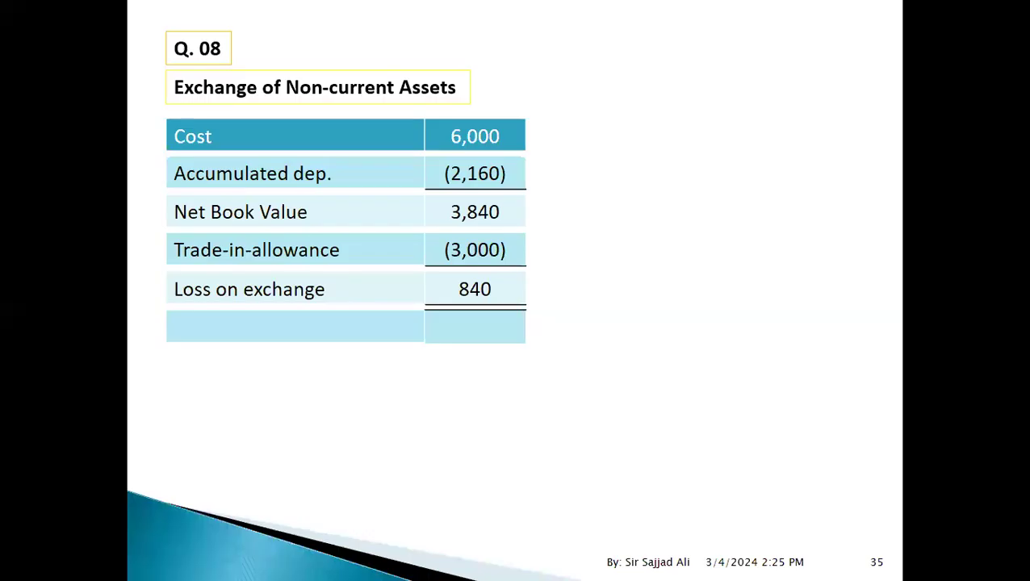
- Check case 1 of Q.9 in the PDF question sheet and mark the unknown cost with ? in D3128 and C3128
key("alt+Tab")
key("Tab")
key("Tab")
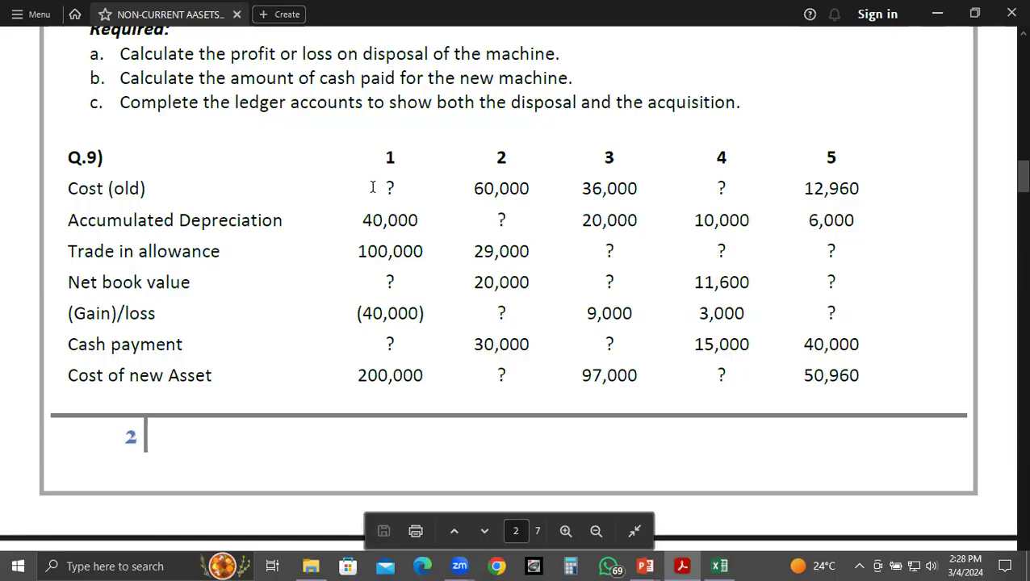
key("alt+Tab")
key("Tab")
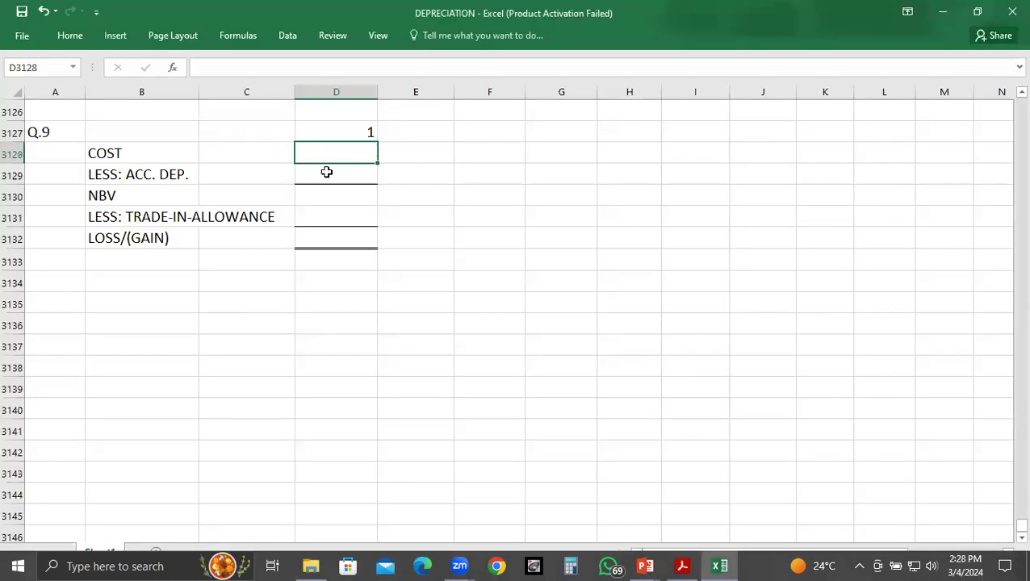
type("?")
key("Return")
key("Up")
key("Left")
type("?")
key("Return")
- Consult the question sheet's case 1 column again and mark the unknown NBV with ? in C3130
key("alt+Tab")
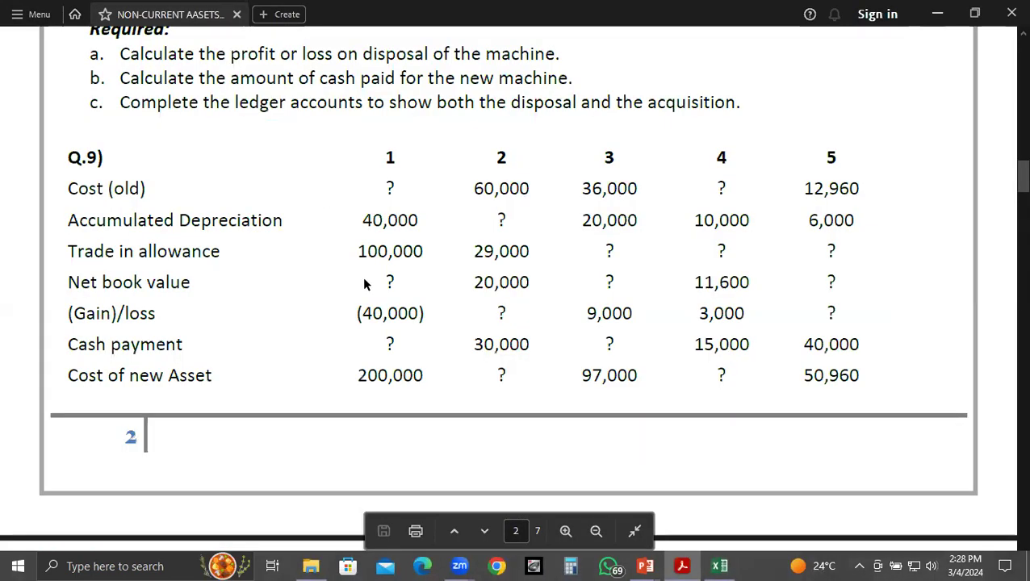
key("alt+Tab")
key("Left")
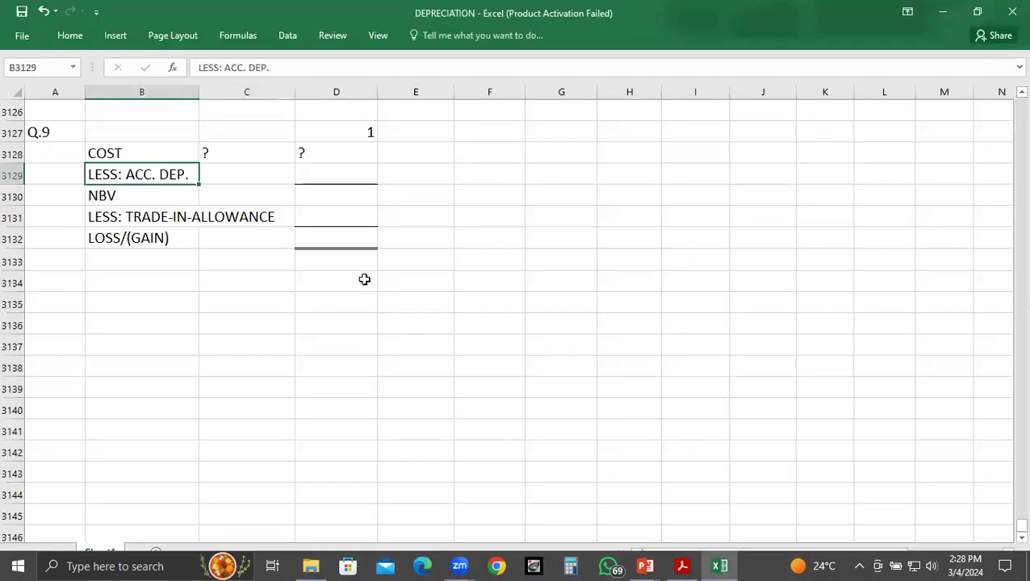
key("Right")
key("Down")
type("?")
key("Down")
key("Down")
- Review the remaining Q.9 items in the question sheet and the slide giving the cash payment formula, and return to the worksheet
key("alt+Tab")
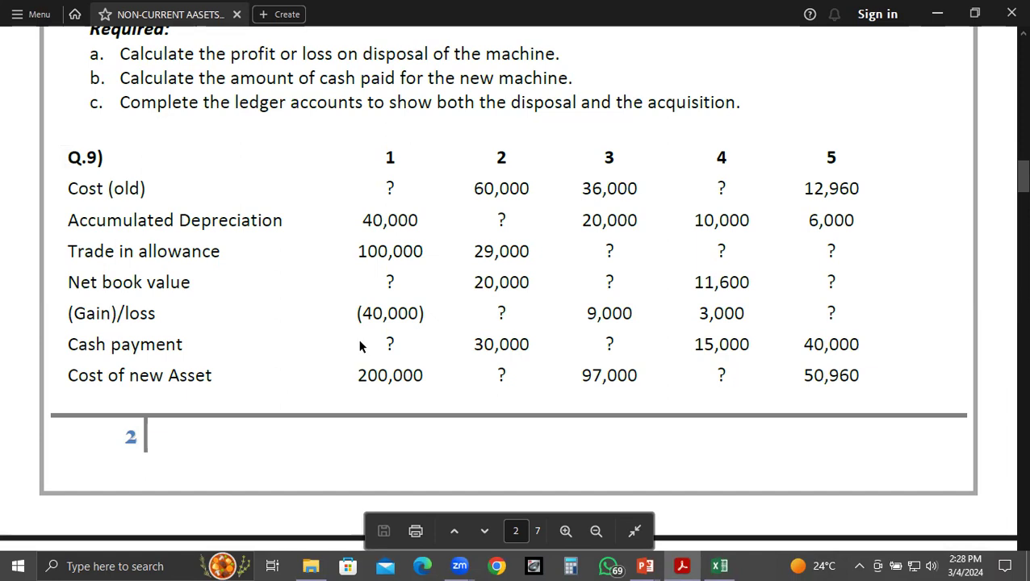
key("alt+Tab")
key("alt+Tab")
key("Right")
key("Left")
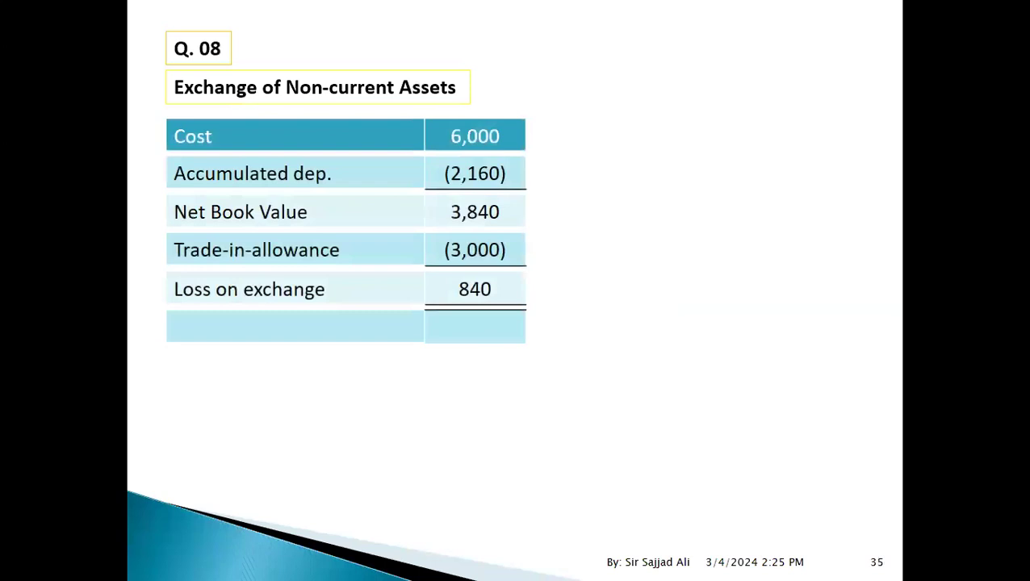
key("Right")
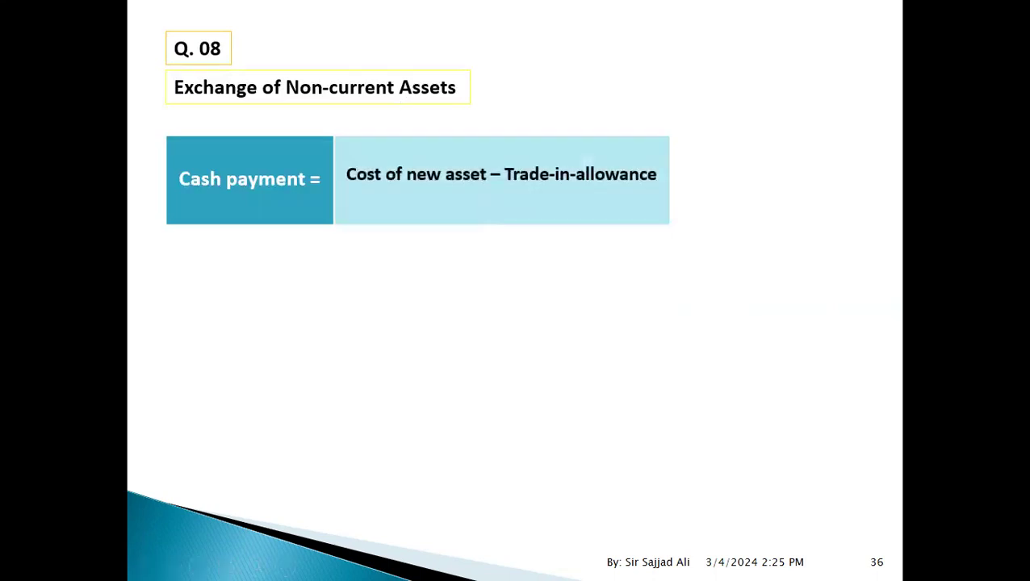
key("alt+Tab")
key("alt+Tab")
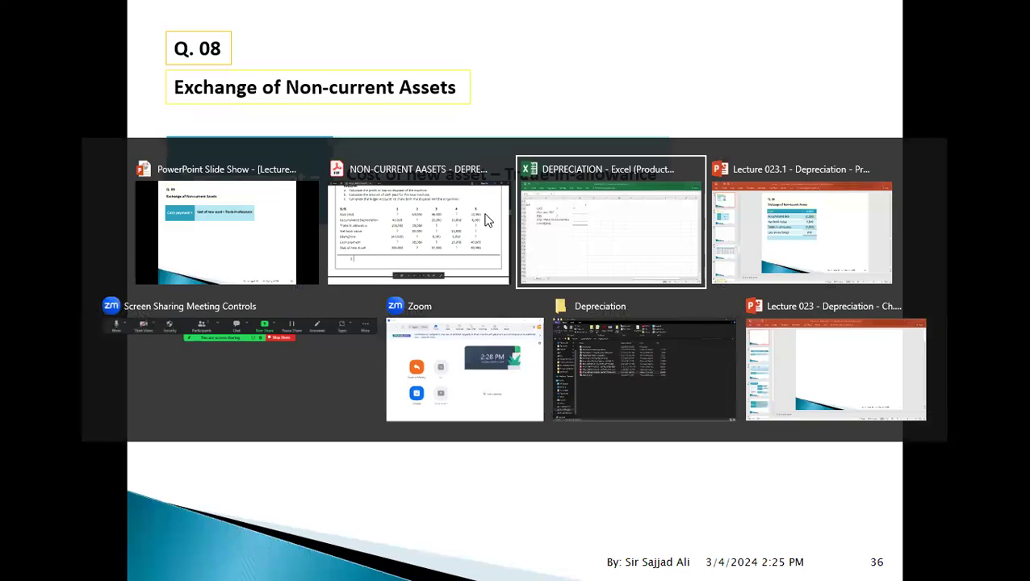
- Enter the labels COST OF NEW ASSETS in B3134 and LESS: TRADE-IN-ALLOWANCE in B3135
key("Left")
type("COST OF NEWW")
key("BackSpace")
type("ASSETS")
key("Return")
type("LESS")
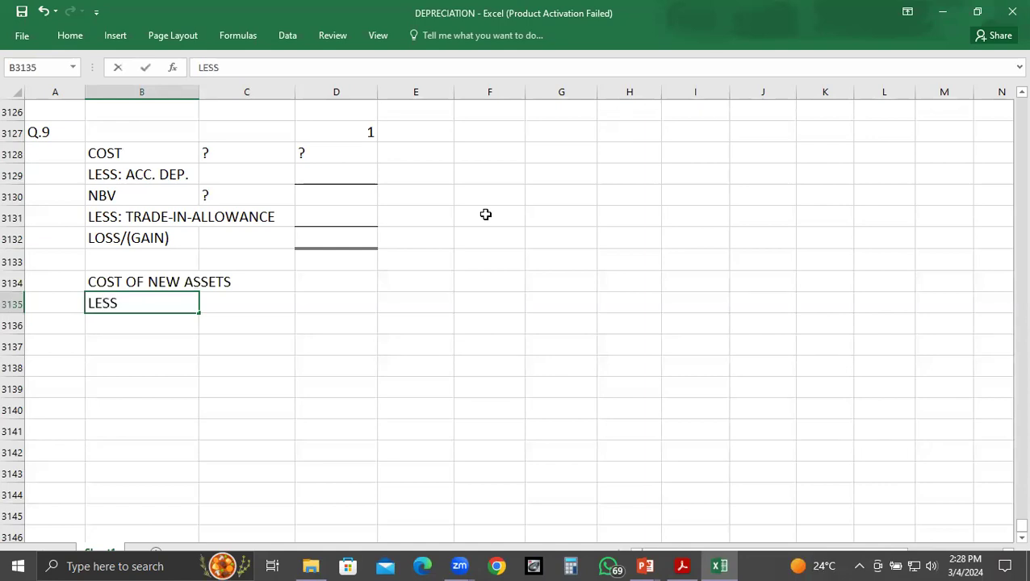
type(": TRADE-IN")
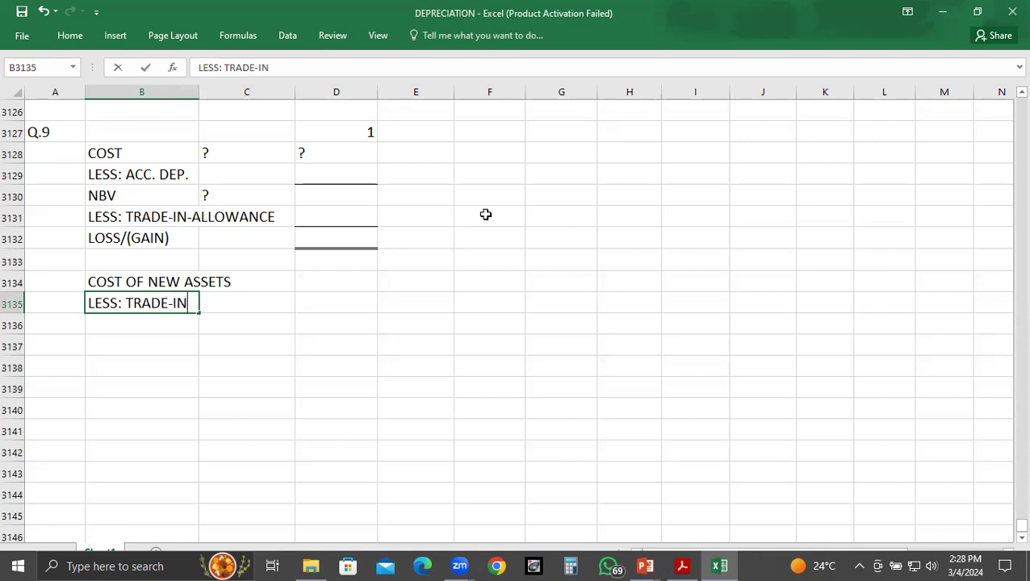
type("-ALLOWANCE")
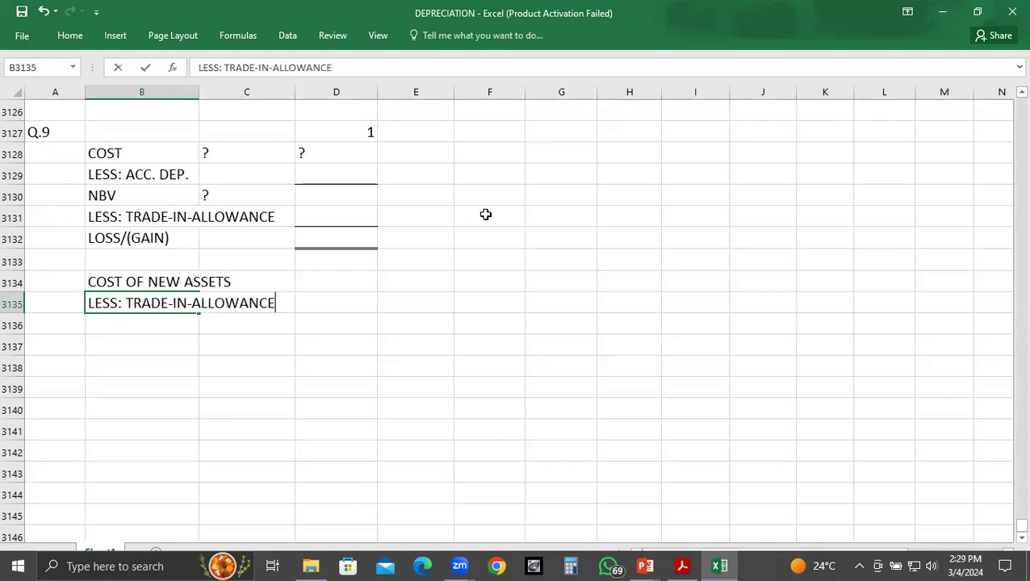
- Add the label CASH PAYMENT in B3136 and select the amount cell D3136 in that row
key("Return")
type("CASH")
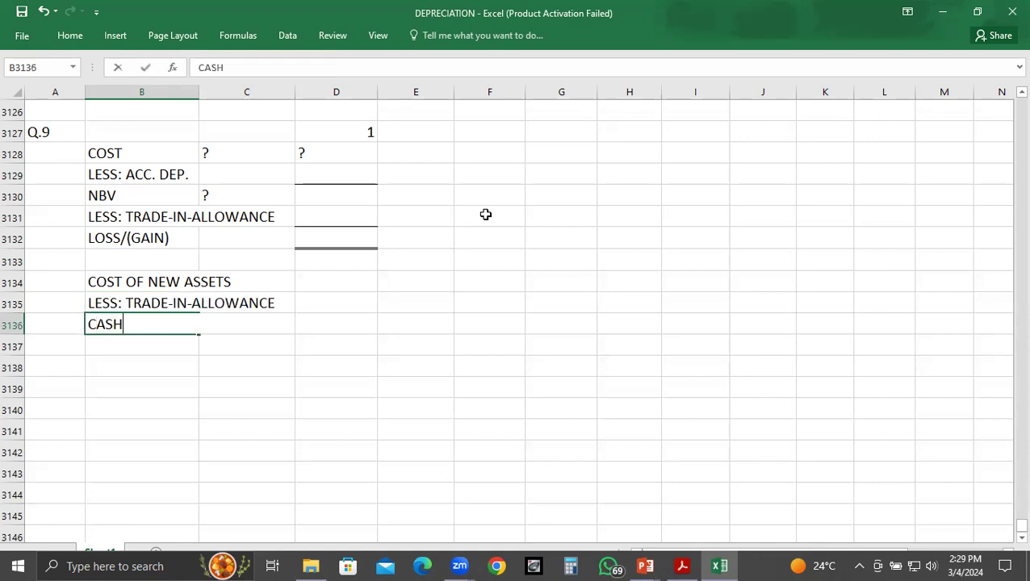
type(" PAY,ENT")
key("BackSpace")
key("BackSpace")
key("BackSpace")
key("BackSpace")
type("MENT")
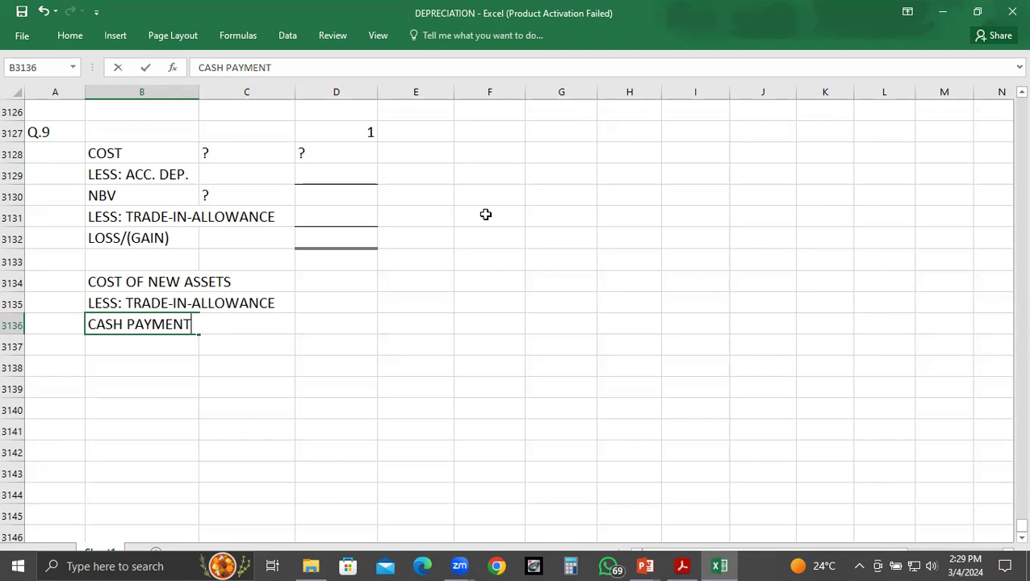
left_click(328, 328)
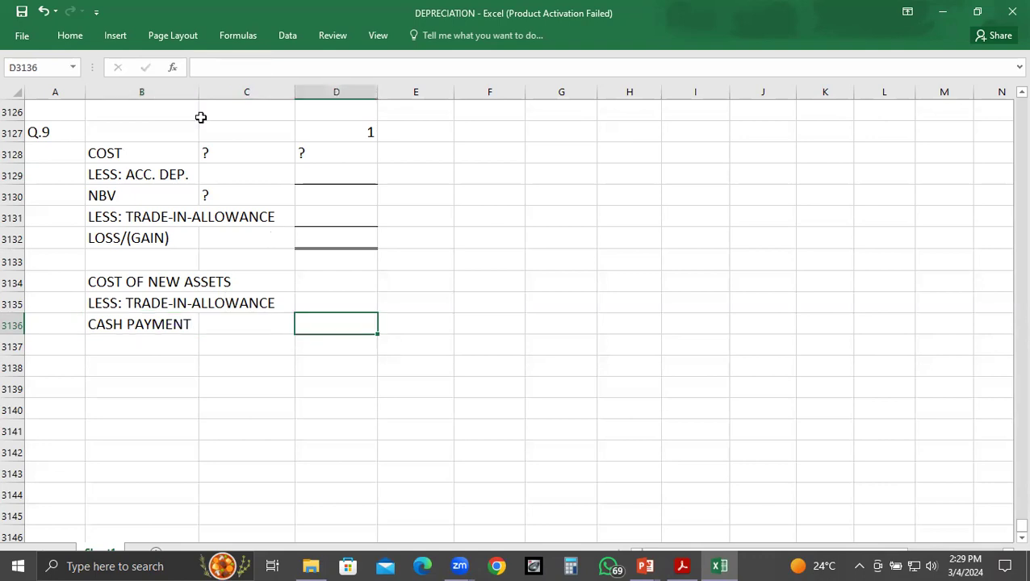
- Give the cash payment cell D3136 a single top border and a double bottom border
left_click(84, 33)
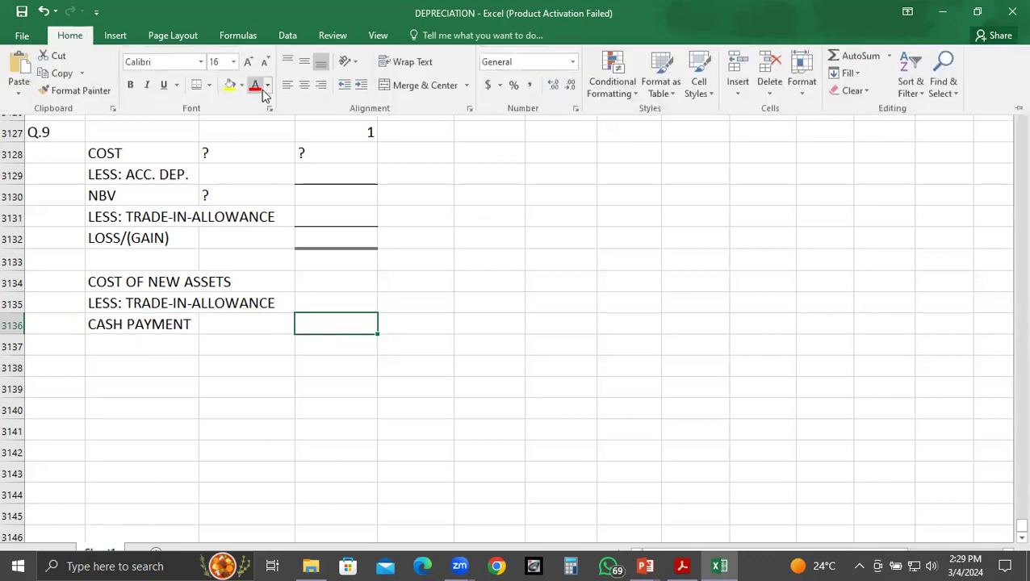
left_click(344, 146)
left_click(345, 152)
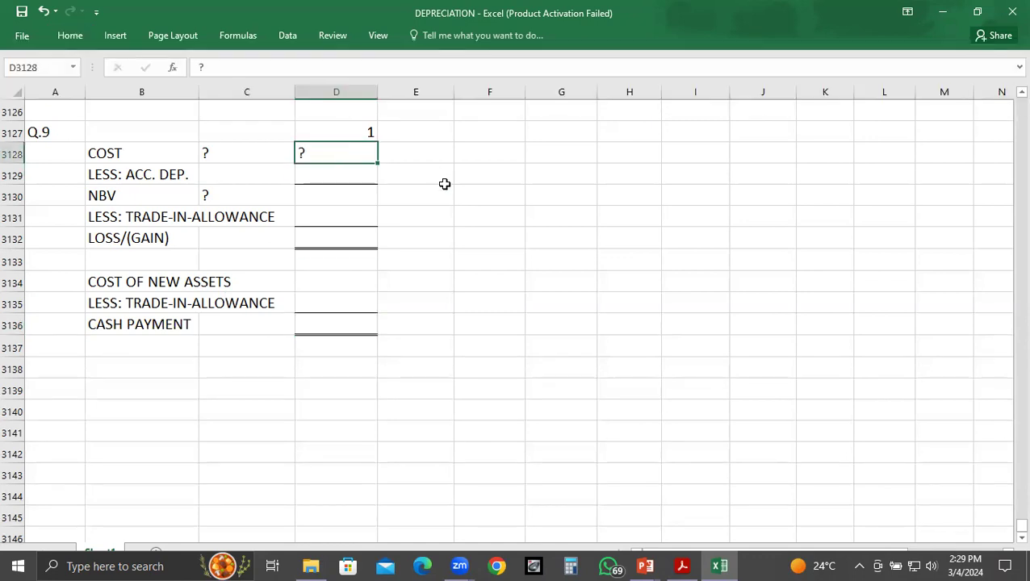
- Look up case 1's accumulated depreciation in the question sheet and enter -40000 in D3129
key("alt+Tab")
key("alt+Tab")
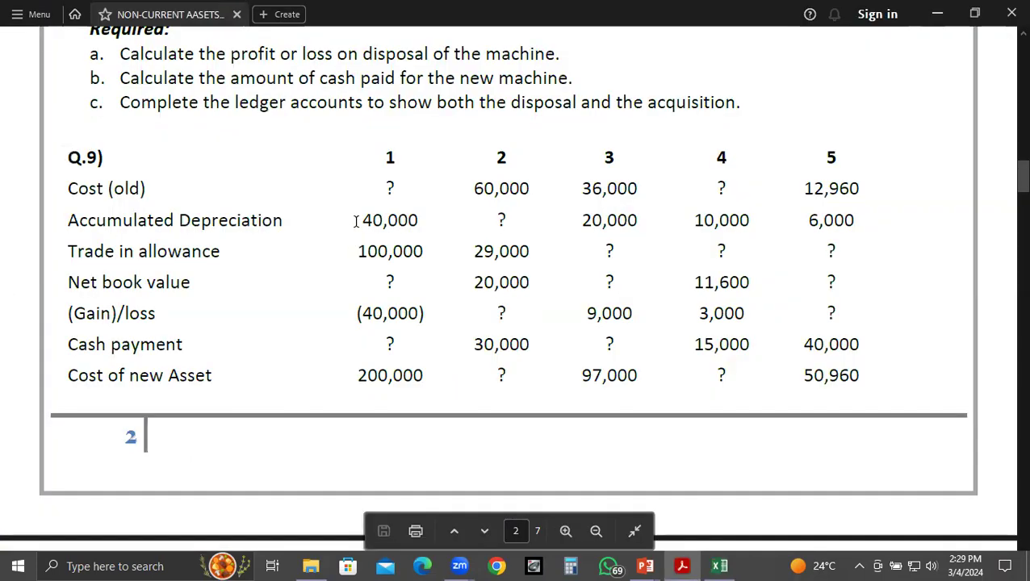
key("alt+Tab")
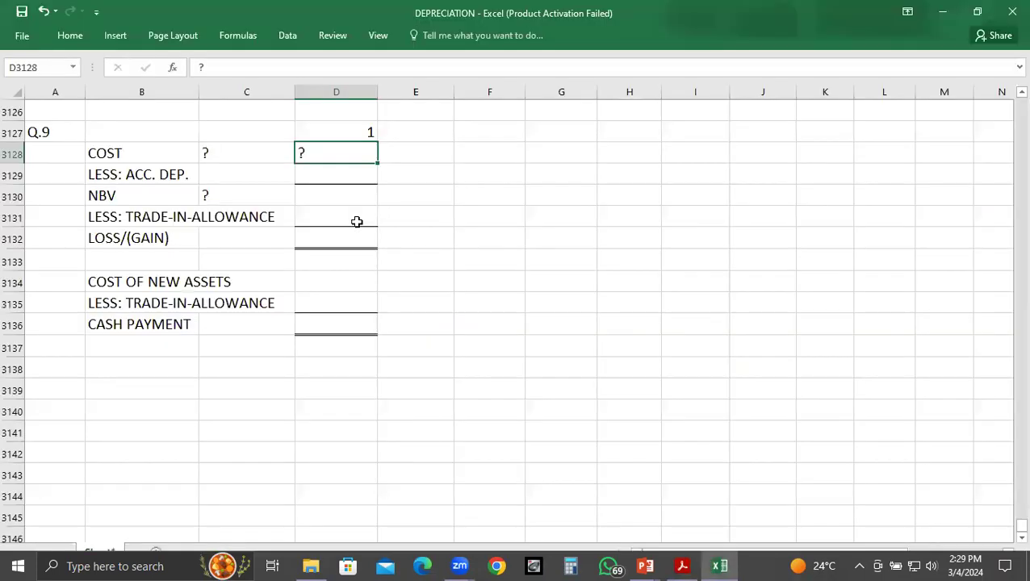
key("Down")
type("-40000")
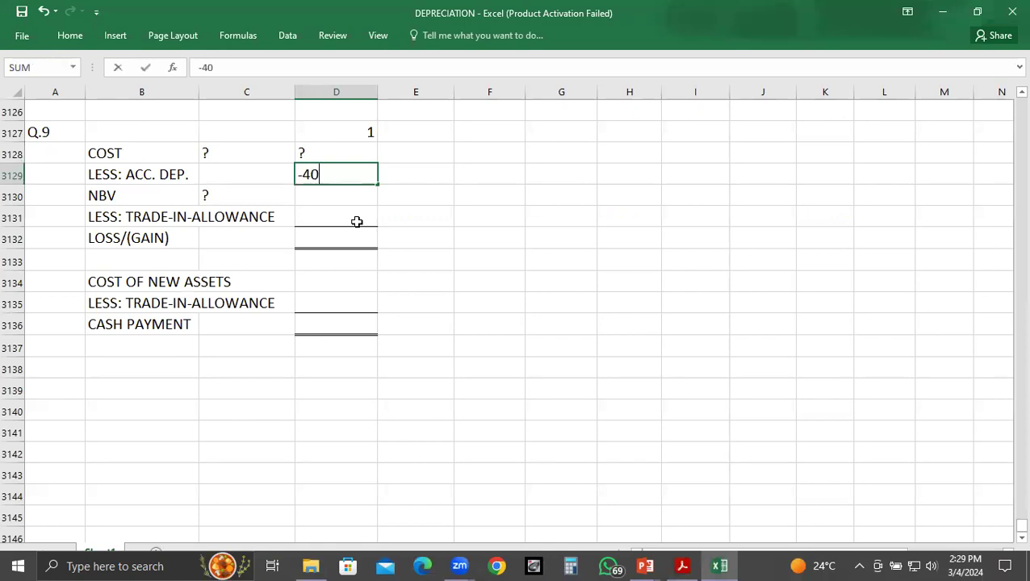
key("Return")
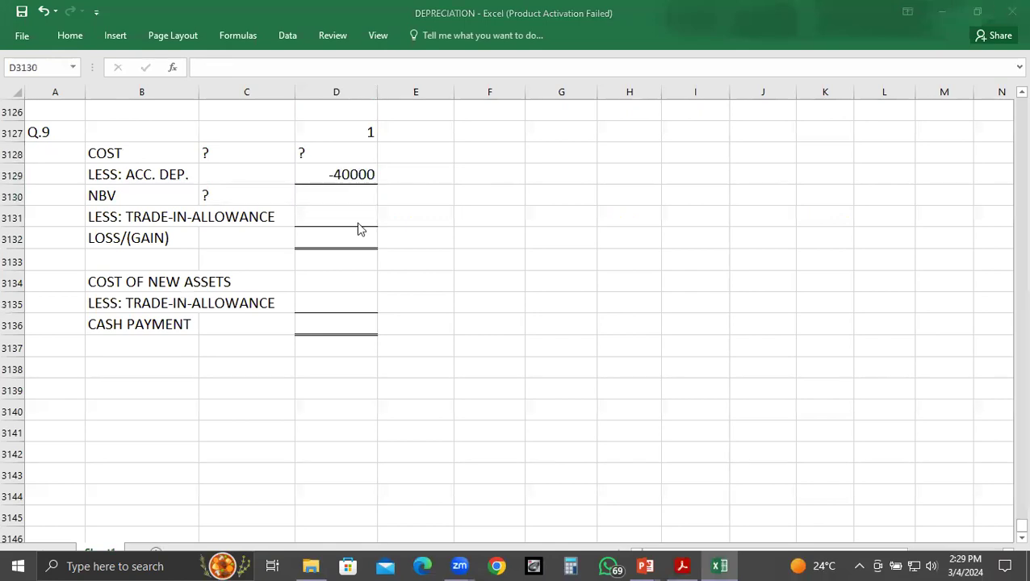
- Check case 1's trade-in allowance in the question sheet and enter -100000 in D3131
key("alt+Tab")
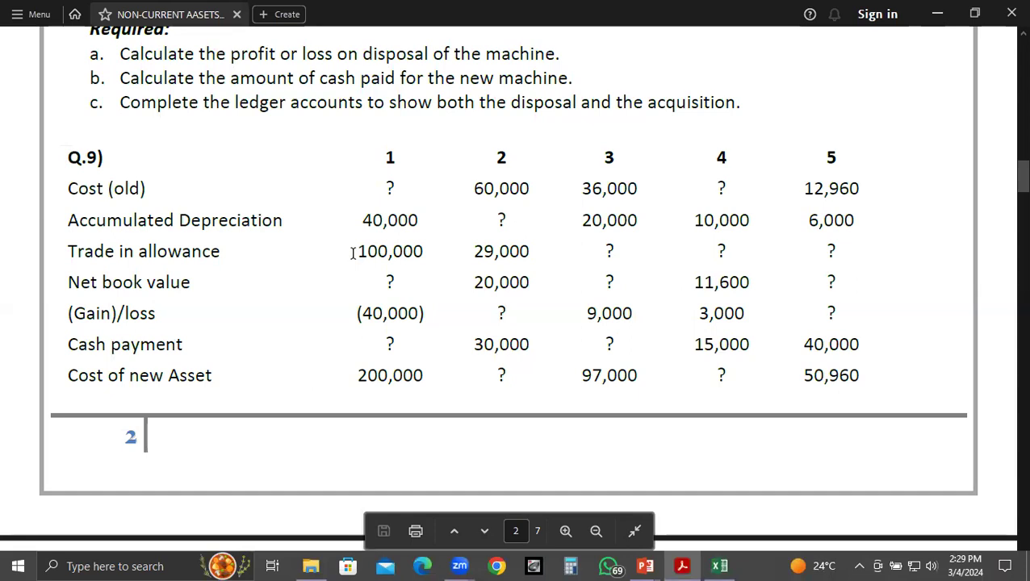
key("alt+Tab")
key("Left")
key("Down")
key("Right")
type("-100000")
key("Return")
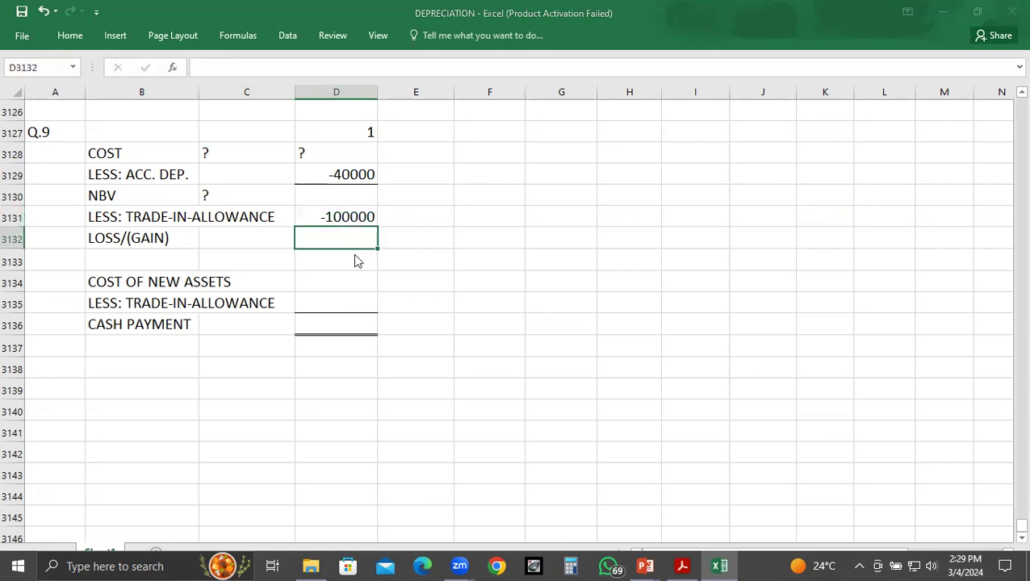
- Check case 1's gain or loss in the question sheet and enter -40000 in the LOSS/(GAIN) cell D3132
key("alt+Tab")
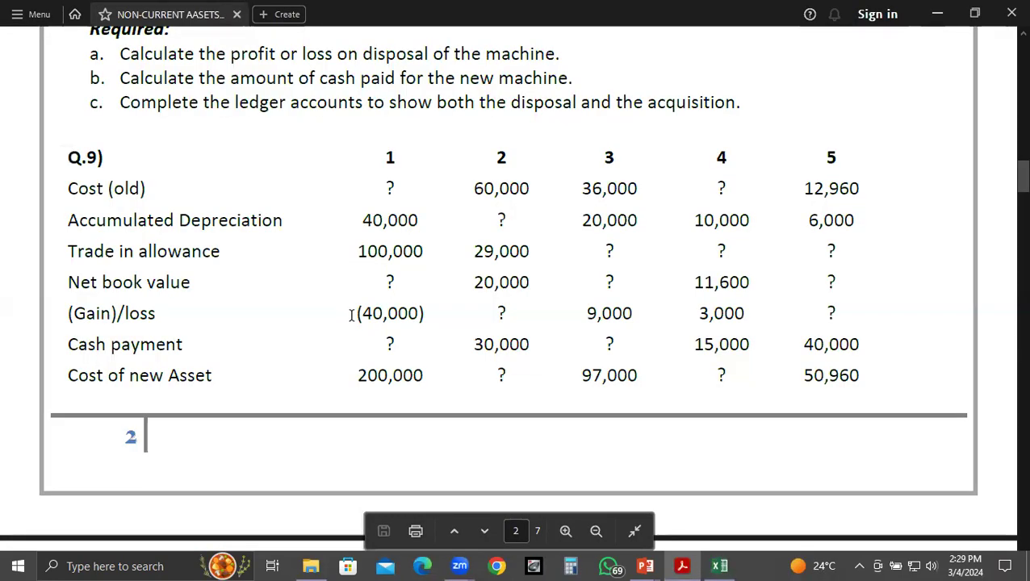
key("alt+Tab")
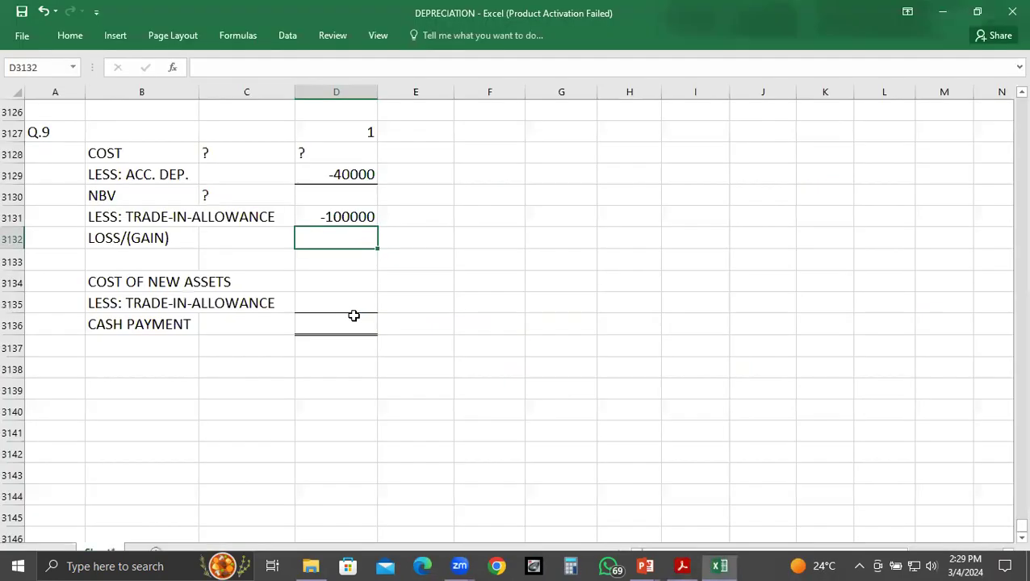
type("-40000")
key("Return")
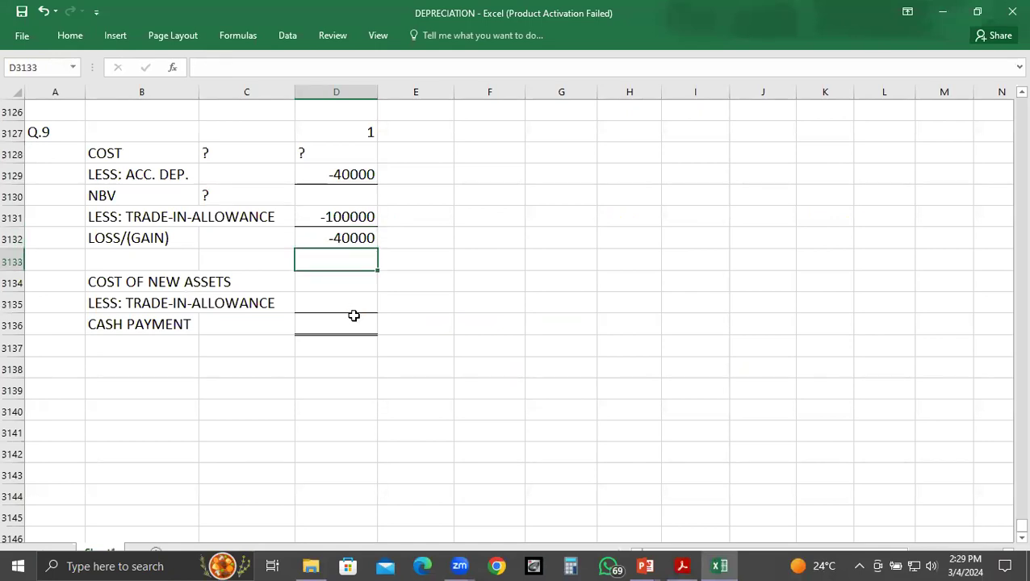
- Find the cost of the new asset for case 1 in the question sheet and enter 200000 in D3134
key("alt+Tab")
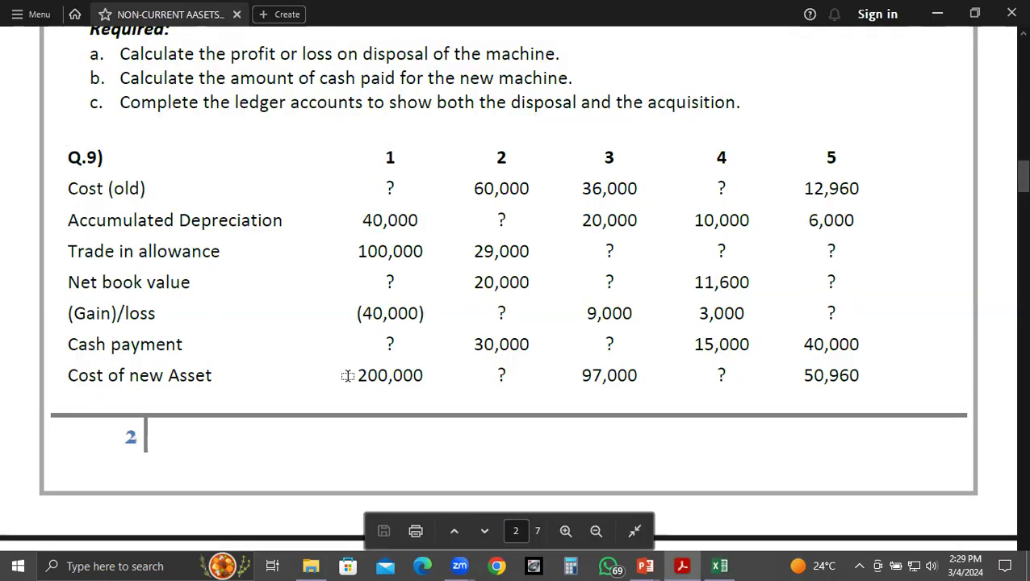
key("alt+Tab")
left_click(338, 285)
type("200000")
key("Return")
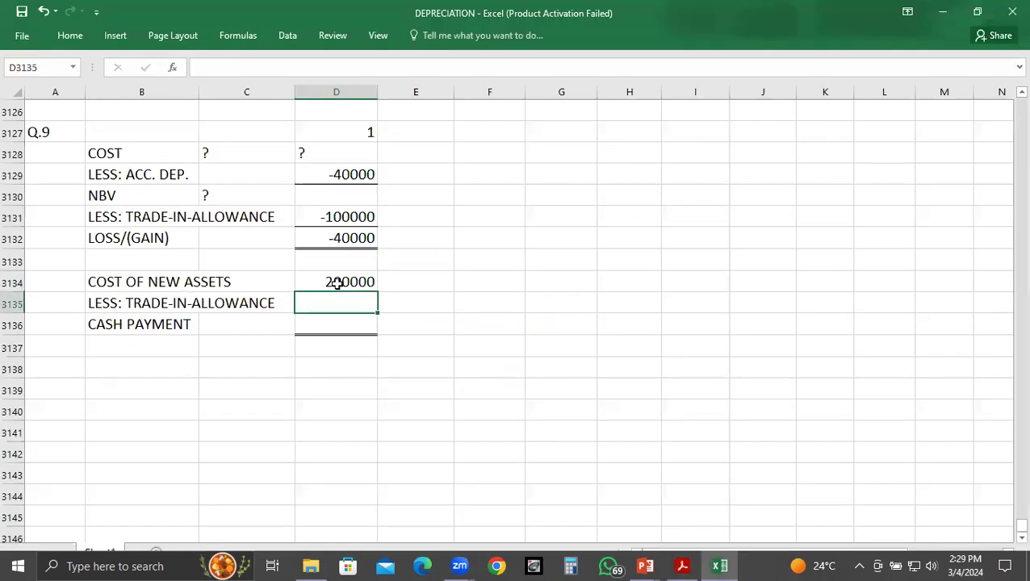
- Work back from the LOSS/(GAIN) and trade-in allowance amounts and enter the NBV 140000 in D3130
left_click(311, 327)
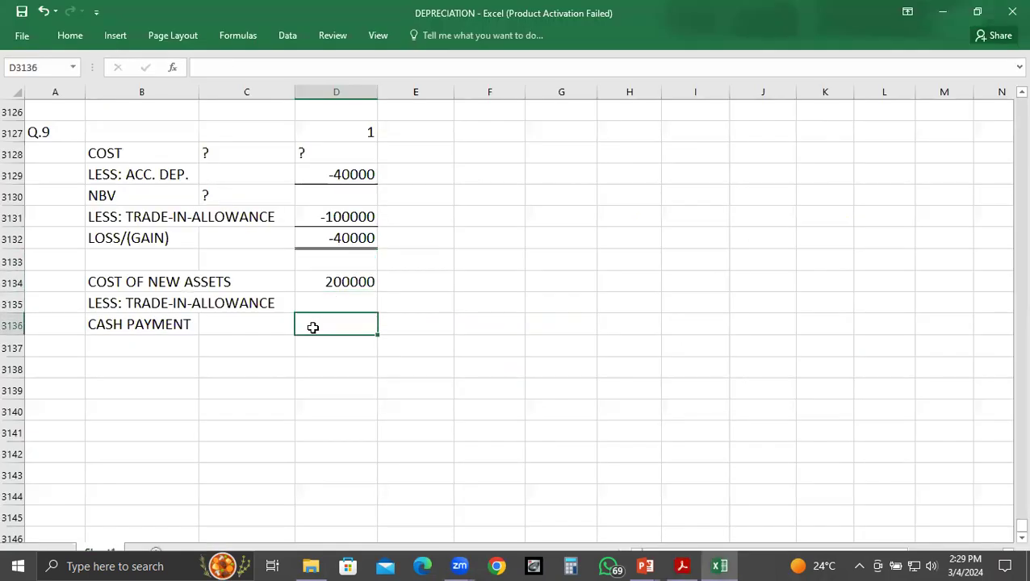
left_click(321, 239)
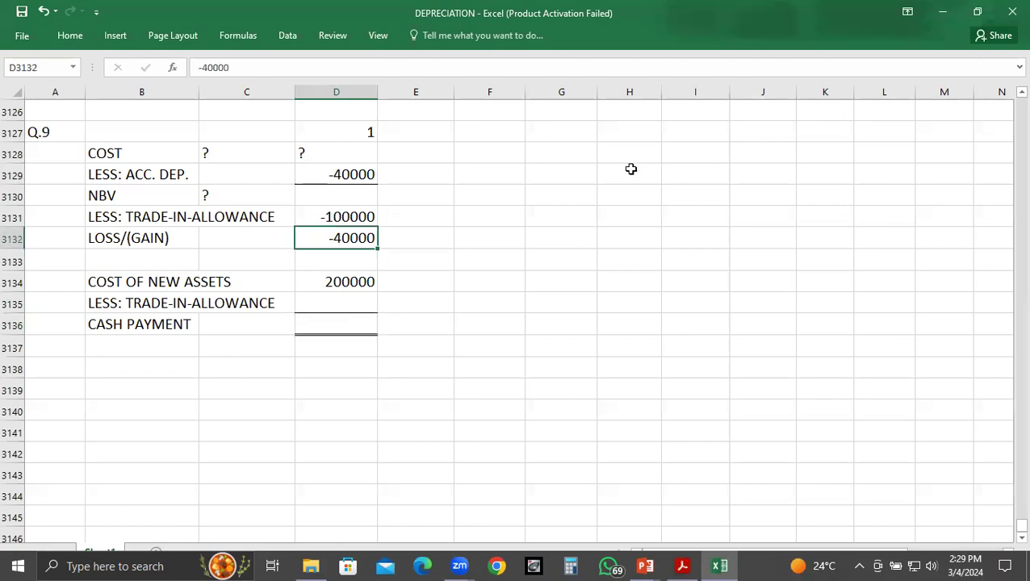
key("shift+Up")
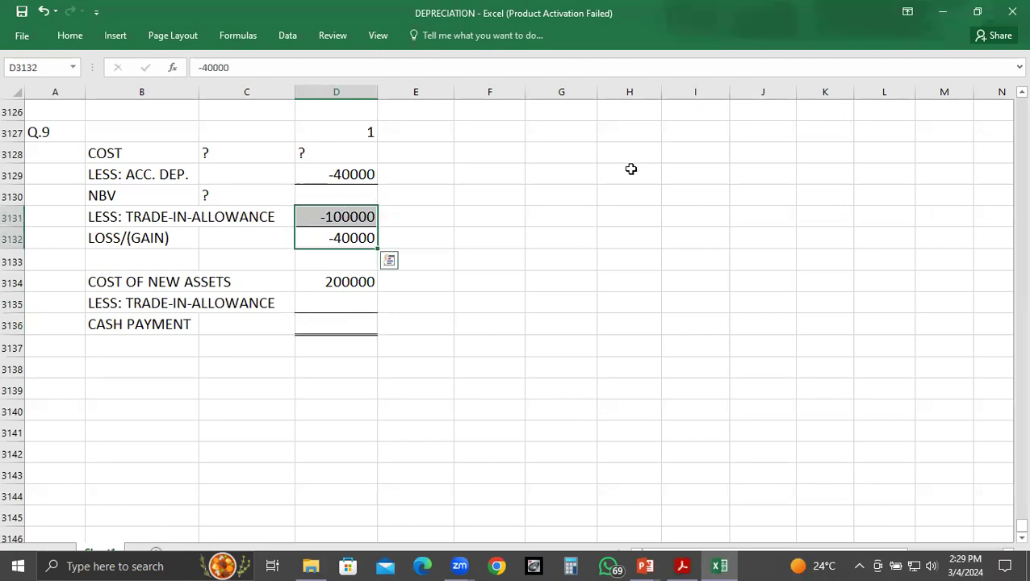
left_click(348, 194)
type("140000")
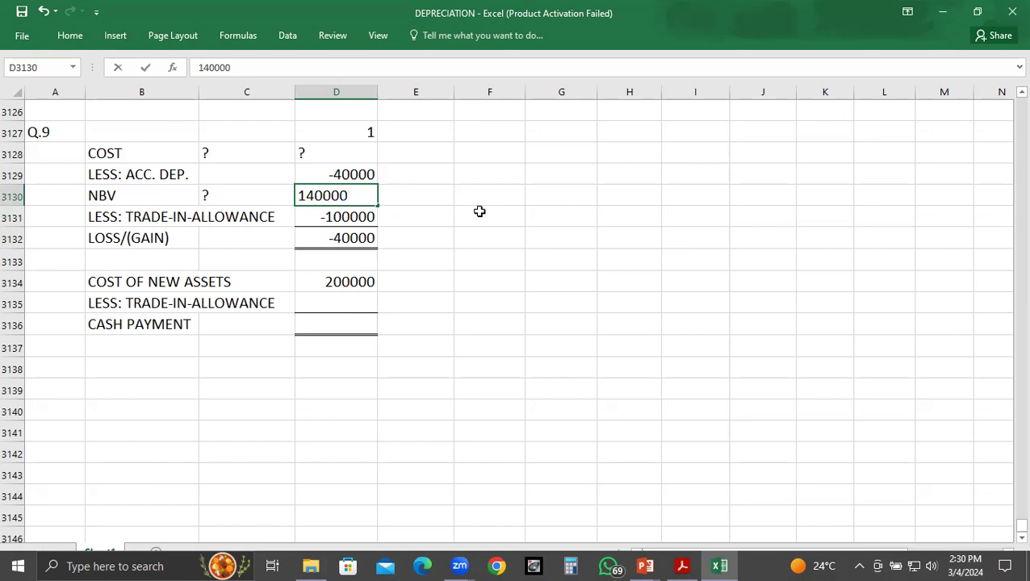
key("ctrl+Return")
- Work back from the NBV and accumulated depreciation and replace the ? in cost cell D3128 with 180000
key("shift+Up")
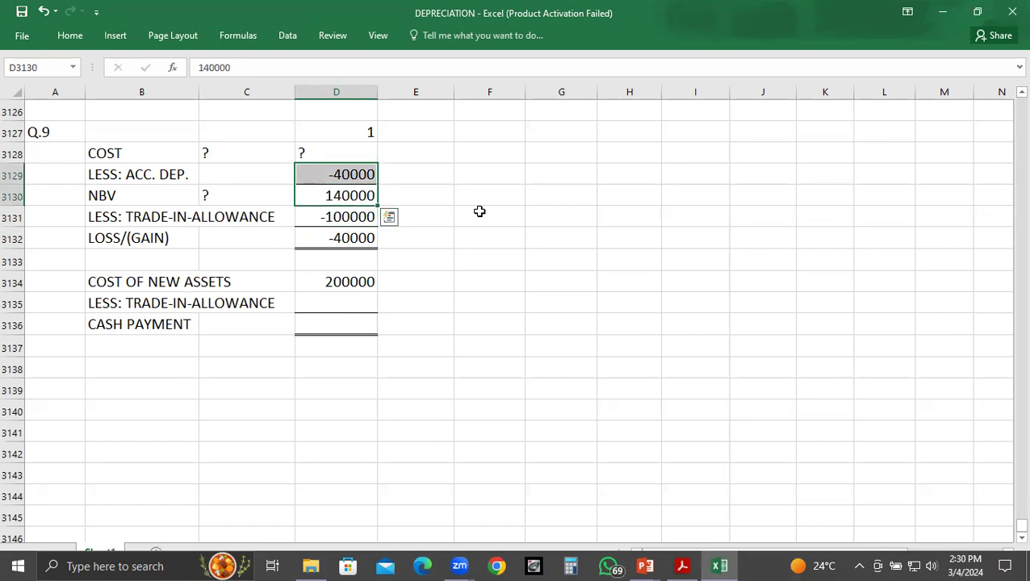
key("Up")
key("Up")
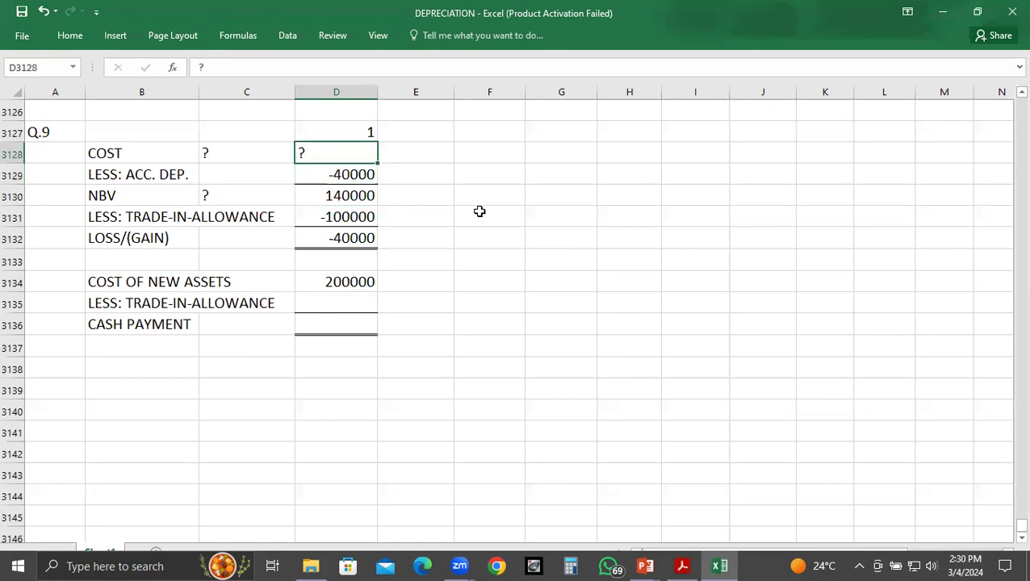
type("180000")
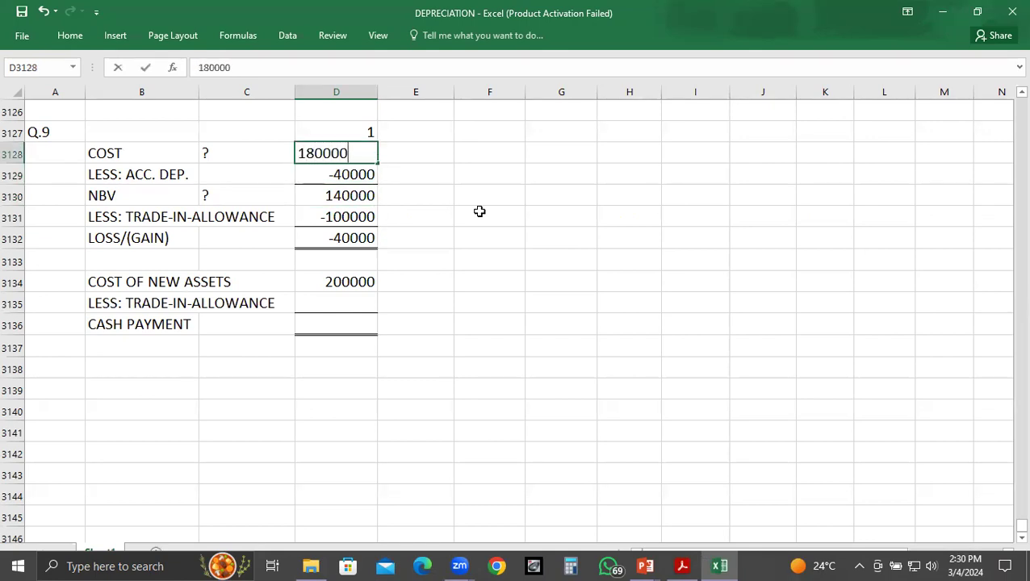
key("Return")
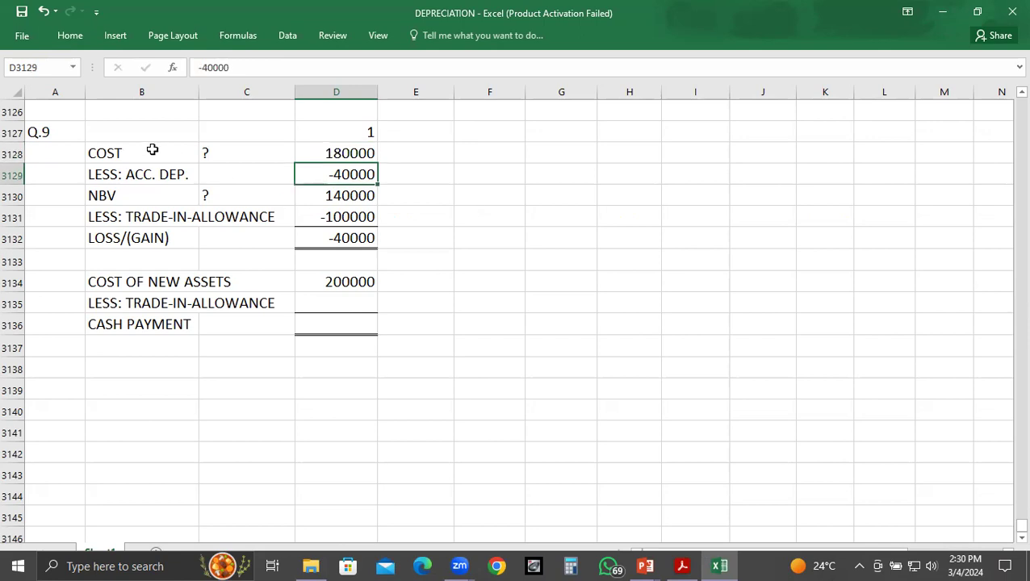
double_click(152, 150)
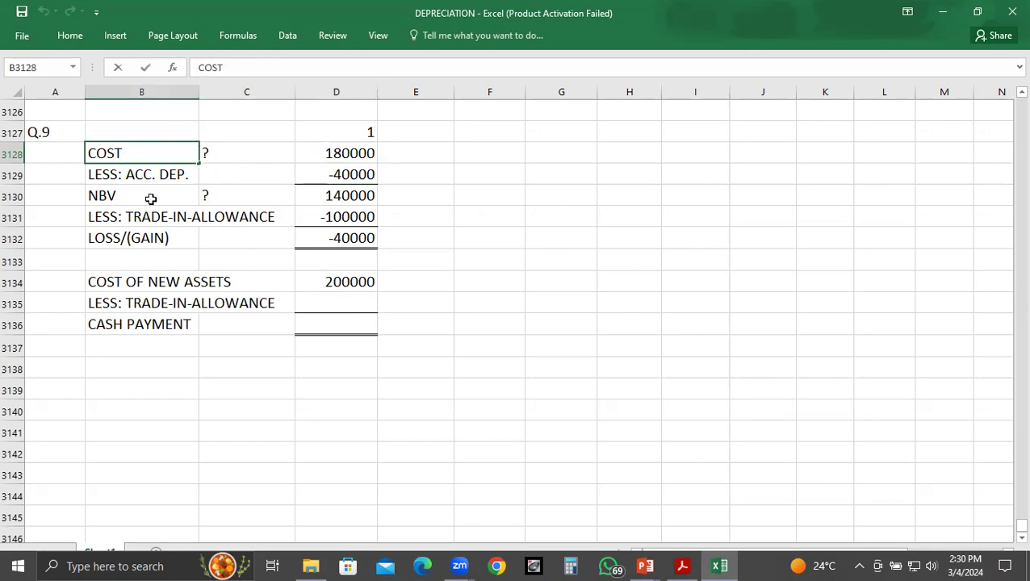
- Enter the trade-in allowance -100000 in D3135 and the cash payment 100000 in D3136
left_click(331, 303)
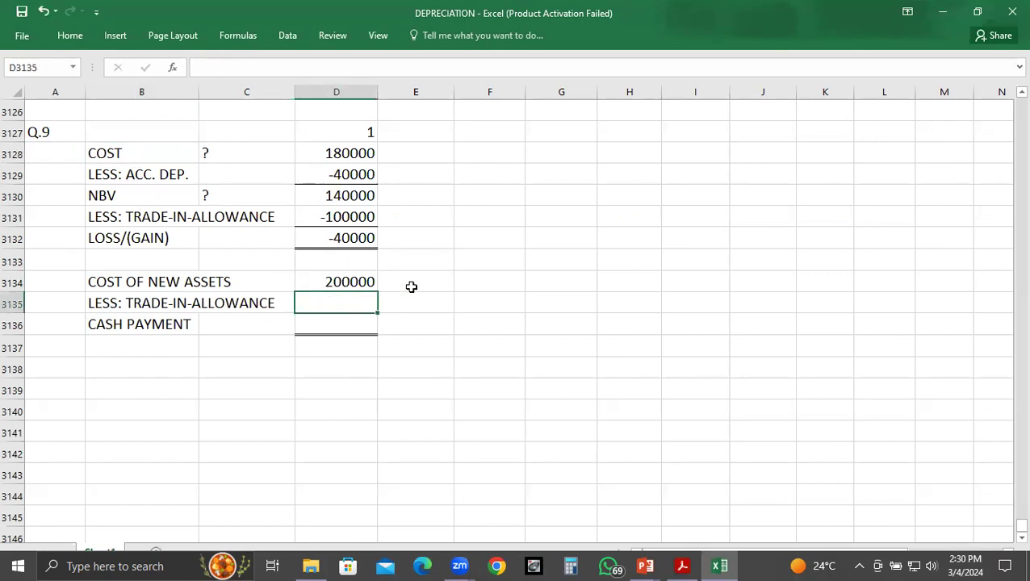
left_click(320, 219)
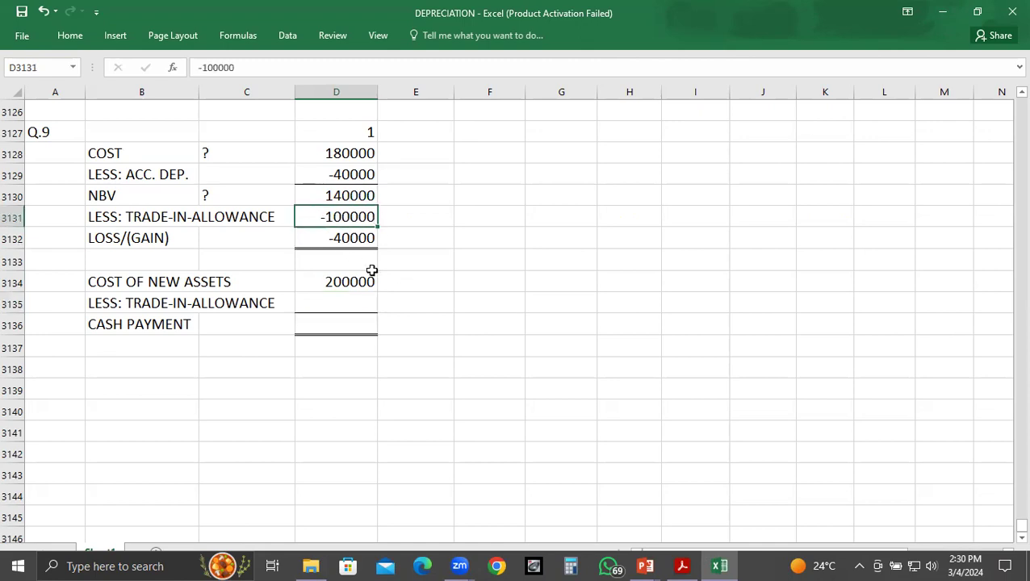
left_click(352, 301)
type("-100000")
key("Return")
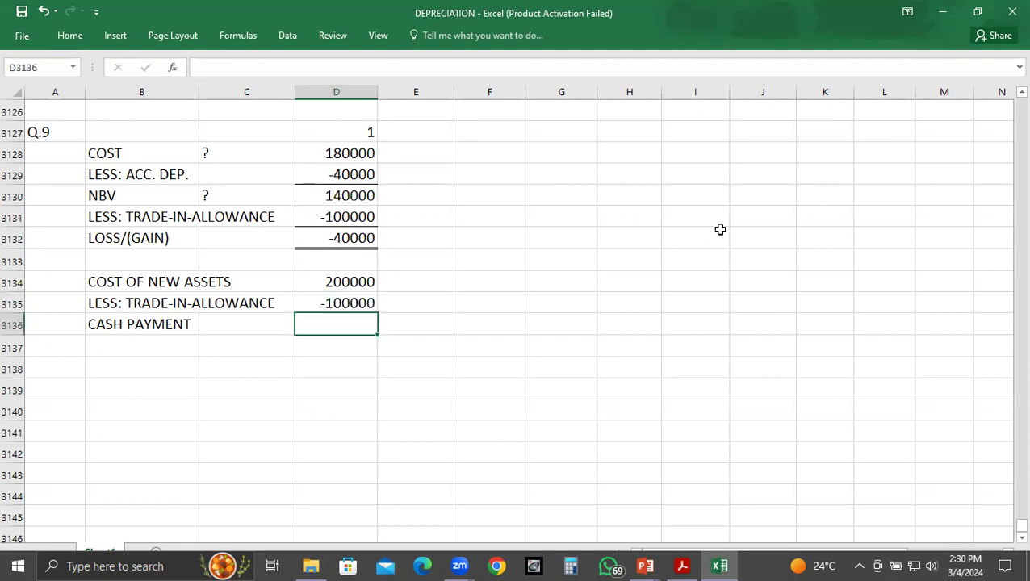
type("100000")
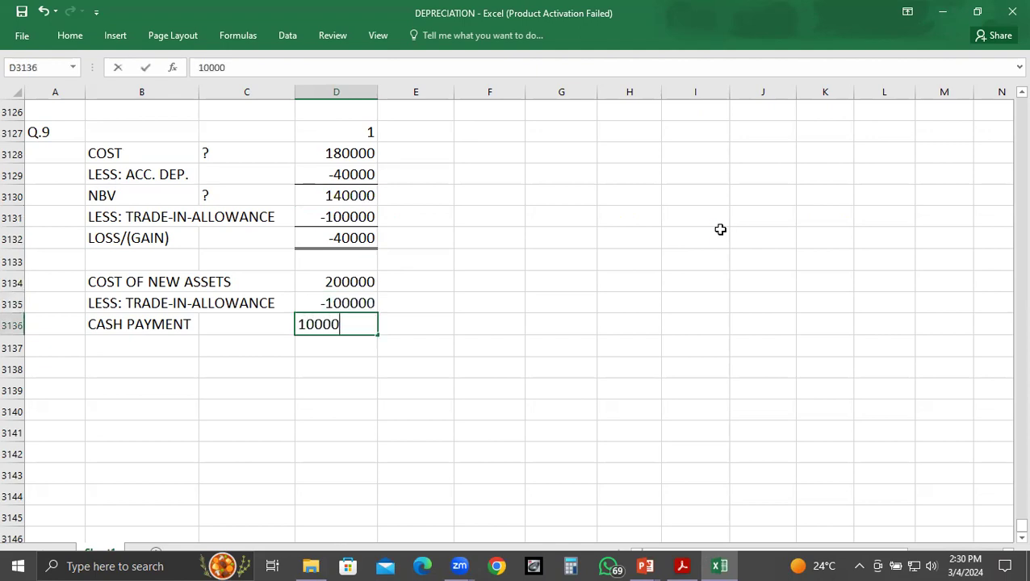
key("Return")
- Format the case 1 amounts in D3128:D3136 with thousands separators and no decimal places
key("Up")
key("shift+Up")
key("shift+Up")
key("shift+Up")
key("shift+Up")
key("shift+Up")
key("shift+Up")
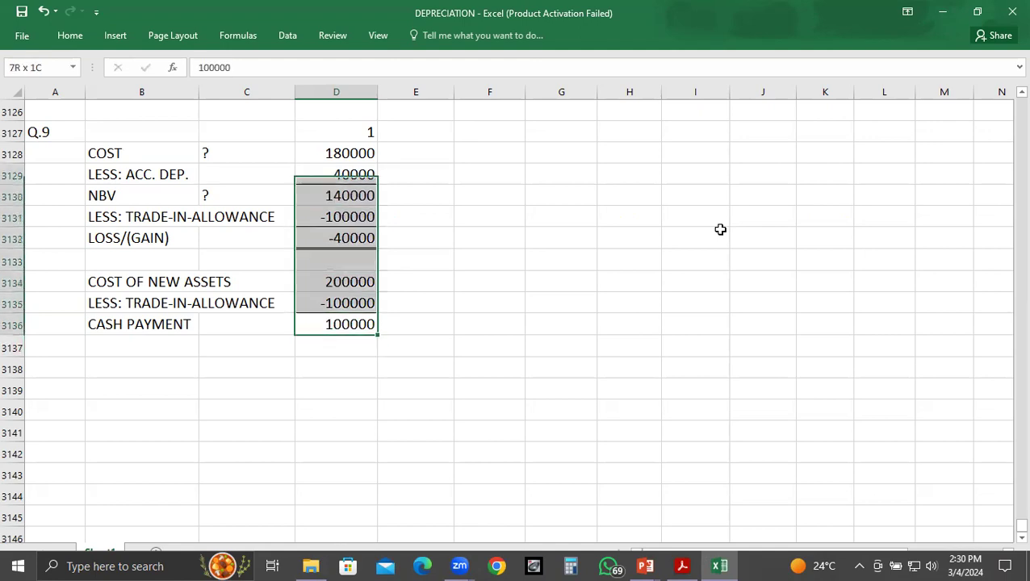
key("shift+Up")
key("shift+Up")
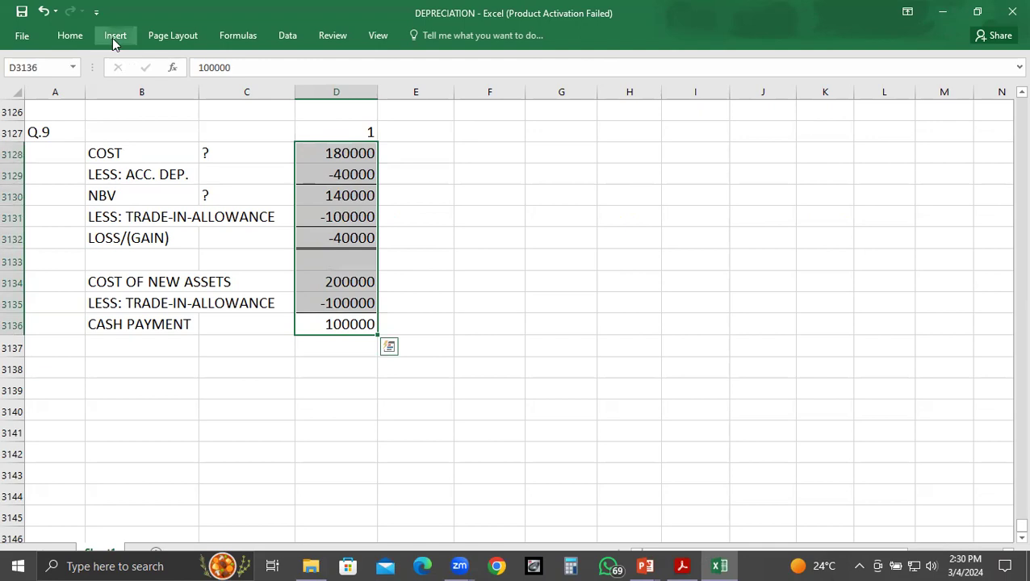
left_click(83, 38)
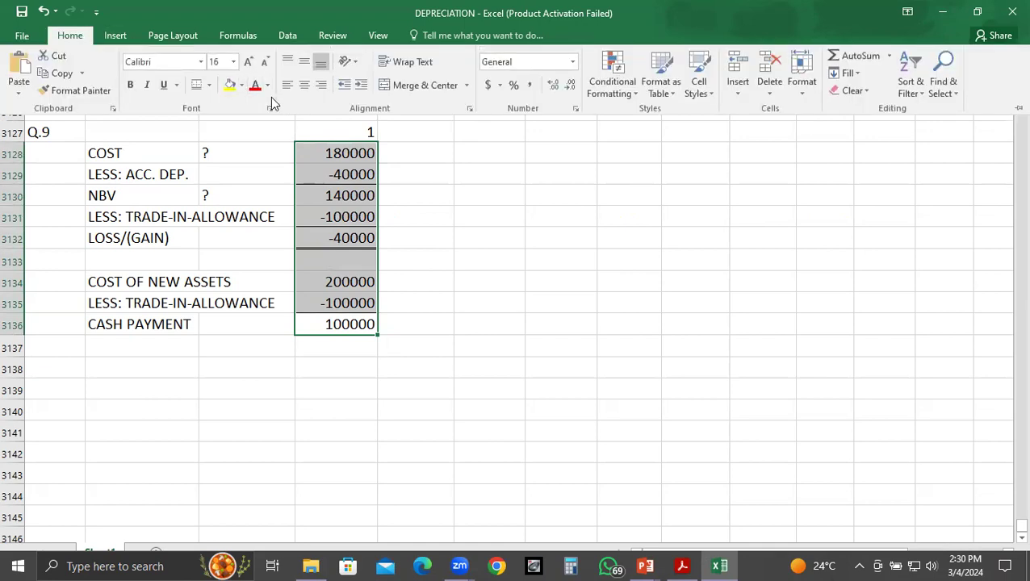
left_click(531, 86)
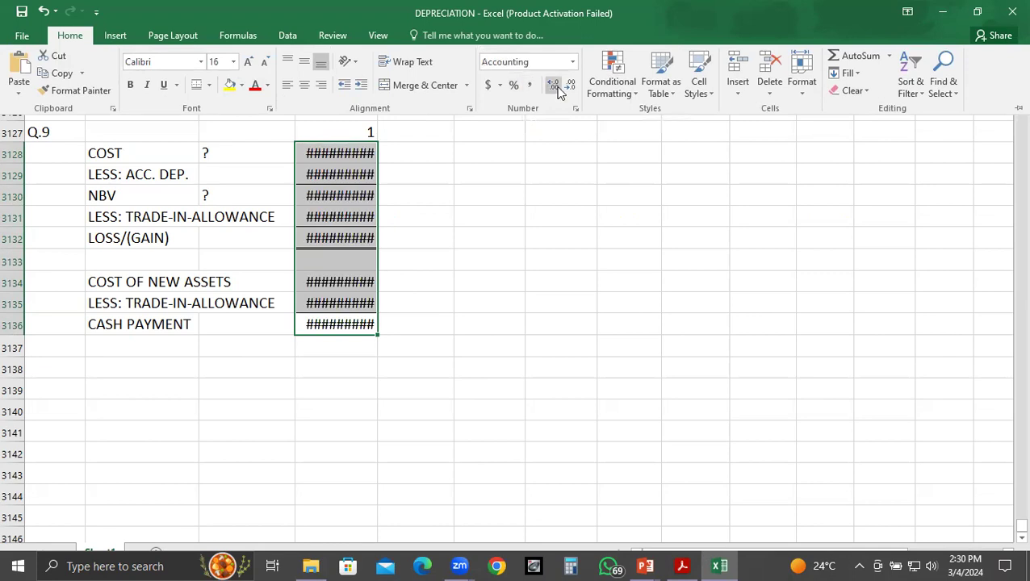
left_click(554, 86)
left_click(570, 86)
left_click(570, 87)
left_click(570, 87)
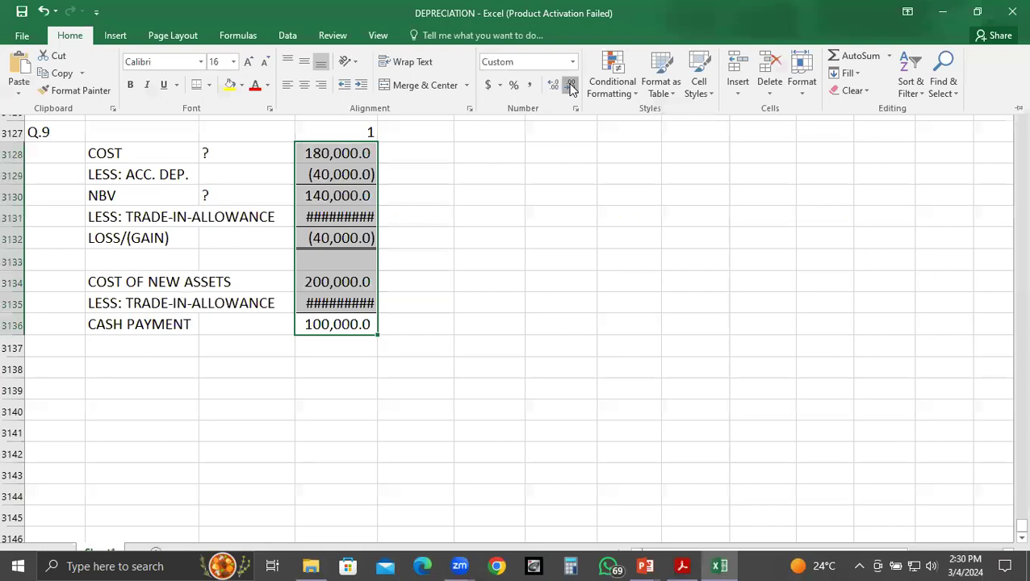
left_click(169, 437)
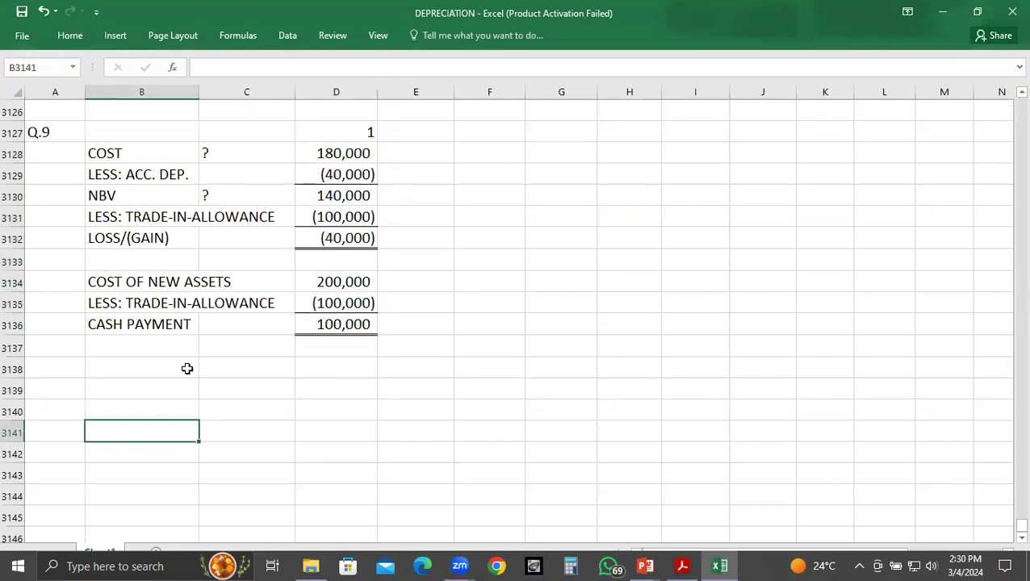
- Add the case heading 2 in E3127, beside the case 1 column
left_click(427, 133)
type("2")
key("Return")
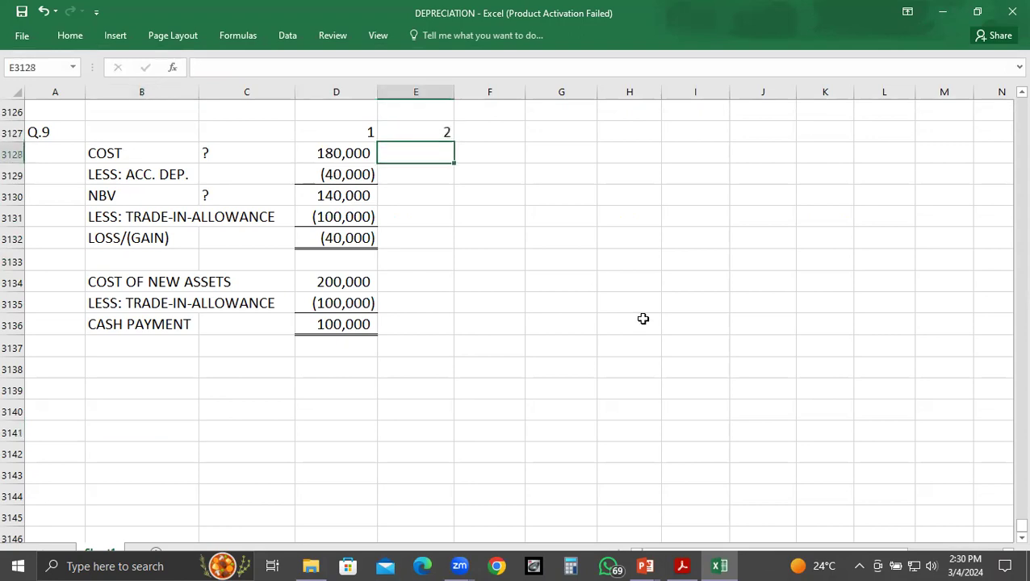
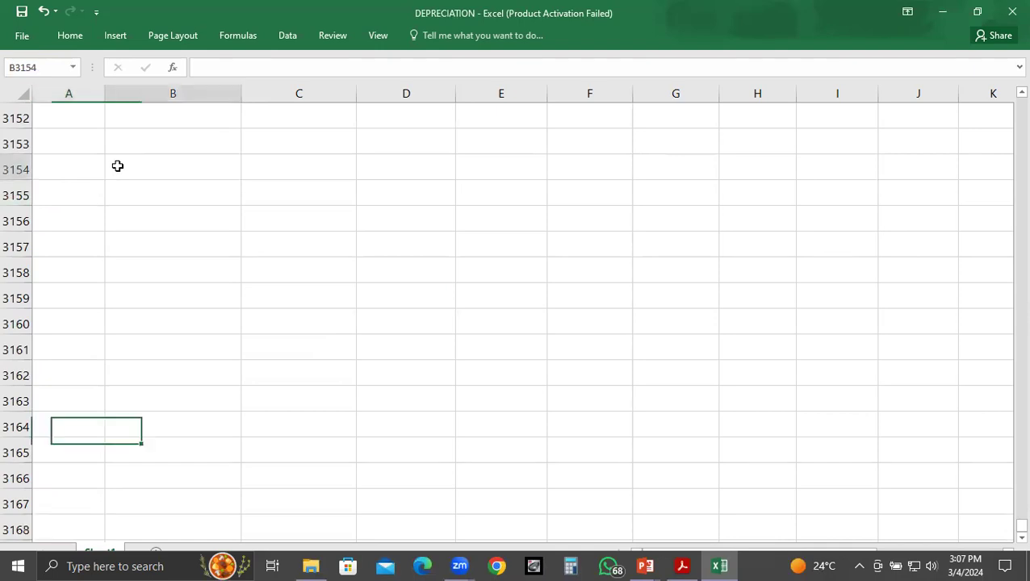
- Start the label DEP. EXP. = in B3154 and look up the Q.10 asset's cost and residual value in the question PDF
type("DEP.")
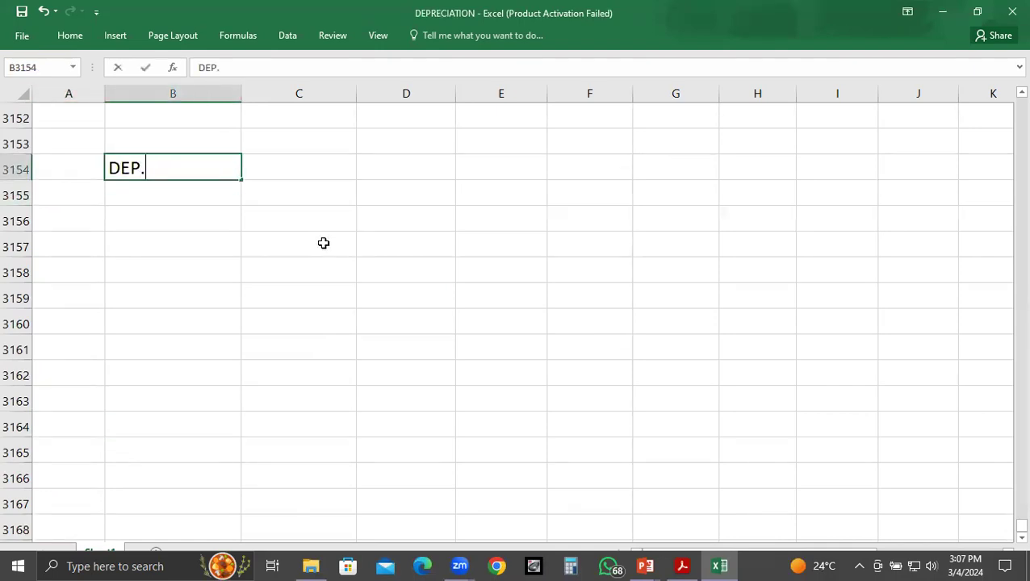
type(" EXP. =")
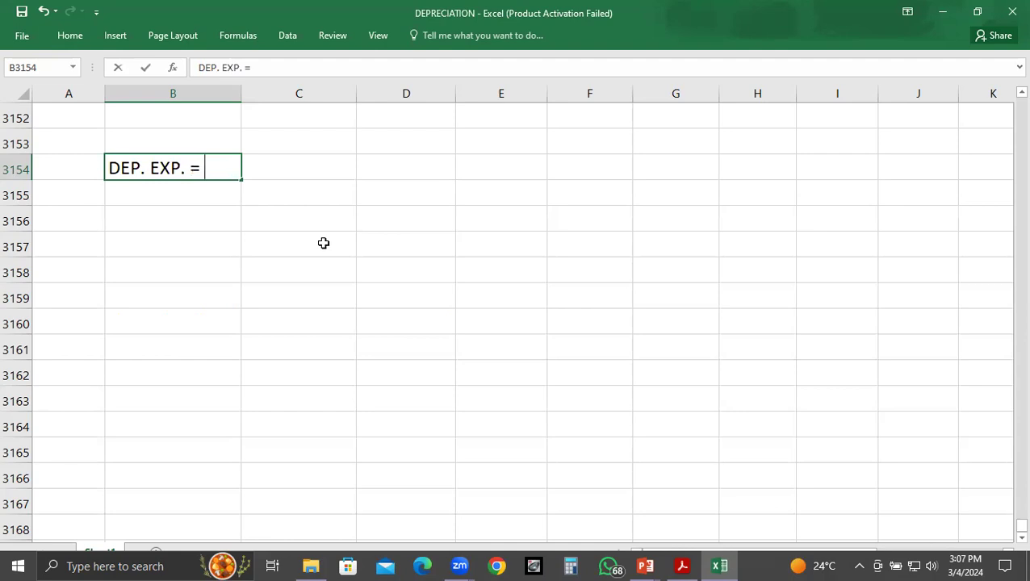
key("alt+Tab")
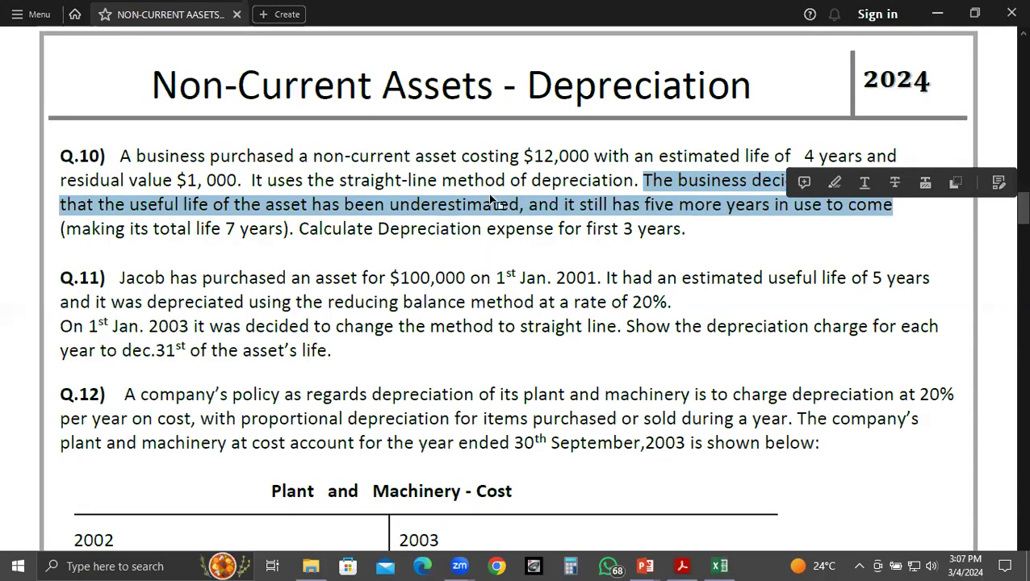
left_click(524, 156)
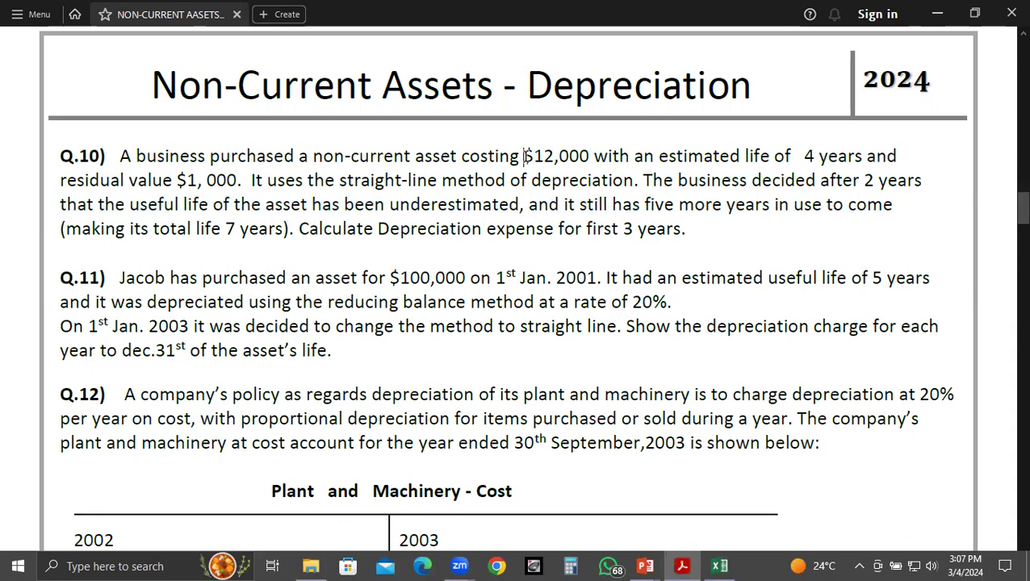
left_click(172, 180)
- Switch back to Excel and enter cost 12000, residual value -1000 and depreciable amount 11000 in H3154:H3156
left_click(719, 566)
left_click(773, 161)
type("12000")
key("Return")
type("-1000")
key("Return")
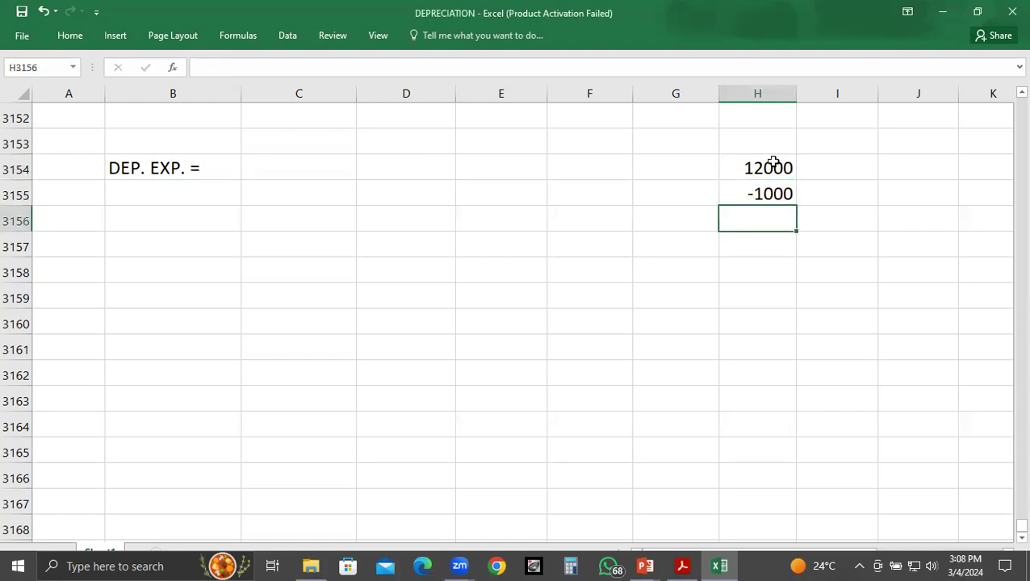
type("11000")
key("Up")
key("Down")
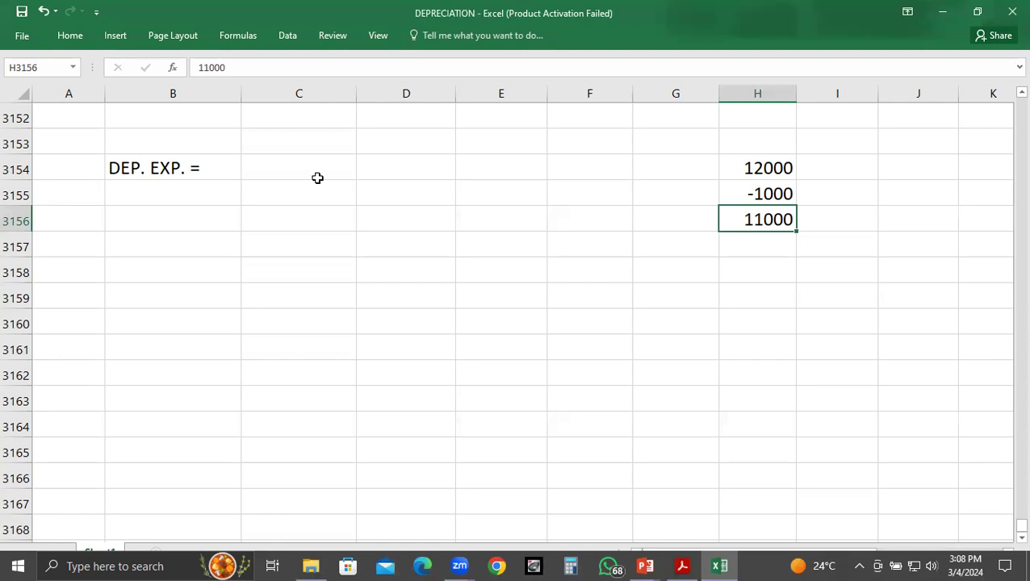
- Extend the depreciation expense label in B3154 with the calculation 12000-1000/7 =
double_click(165, 168)
left_click(213, 167)
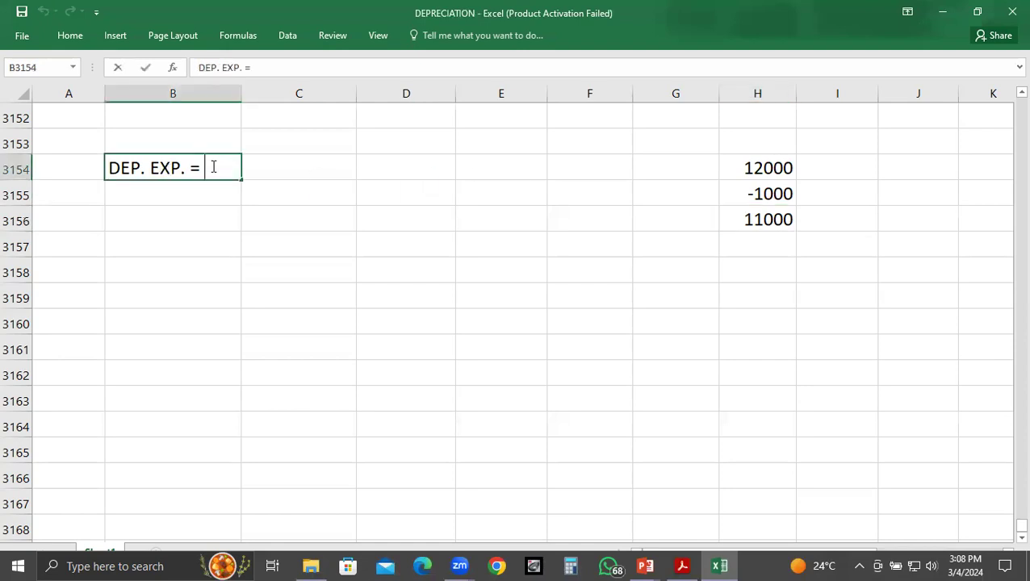
type("120")
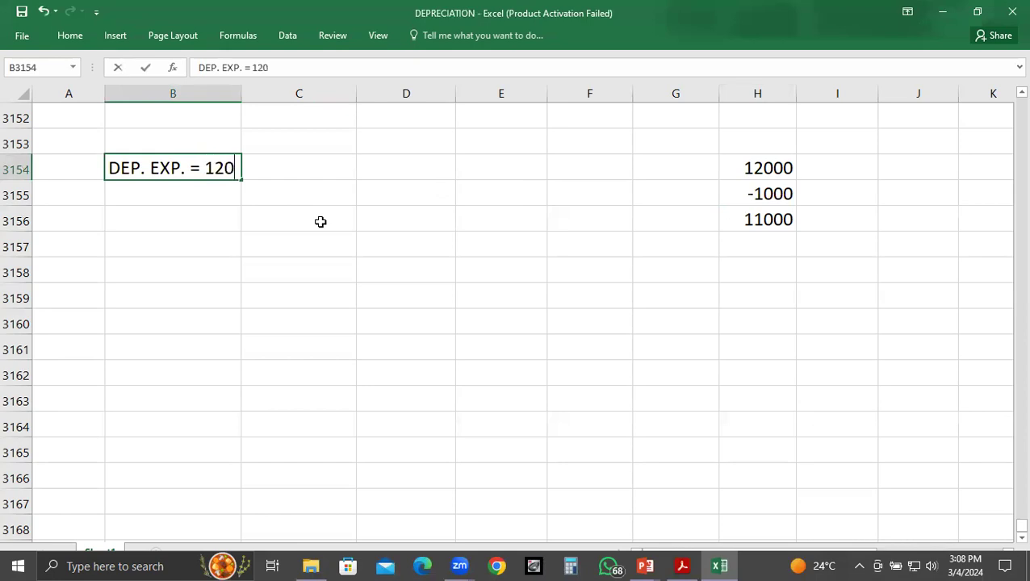
type("00-1000")
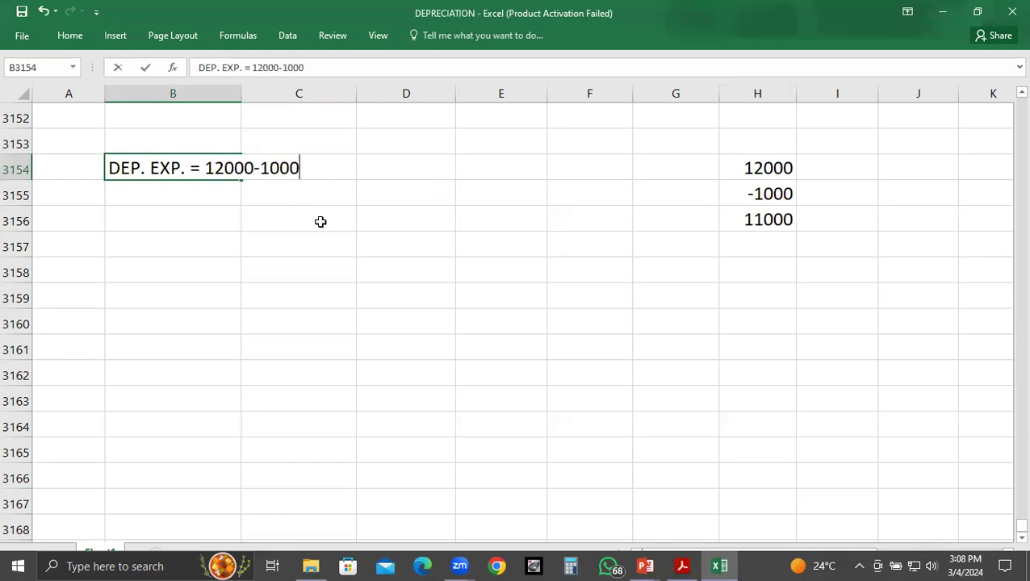
type("/7 =")
- Enter the seven-year depreciation result 1571 in D3154, correcting the mistyped digits
key("Tab")
key("Tab")
type("11")
key("BackSpace")
type("1571")
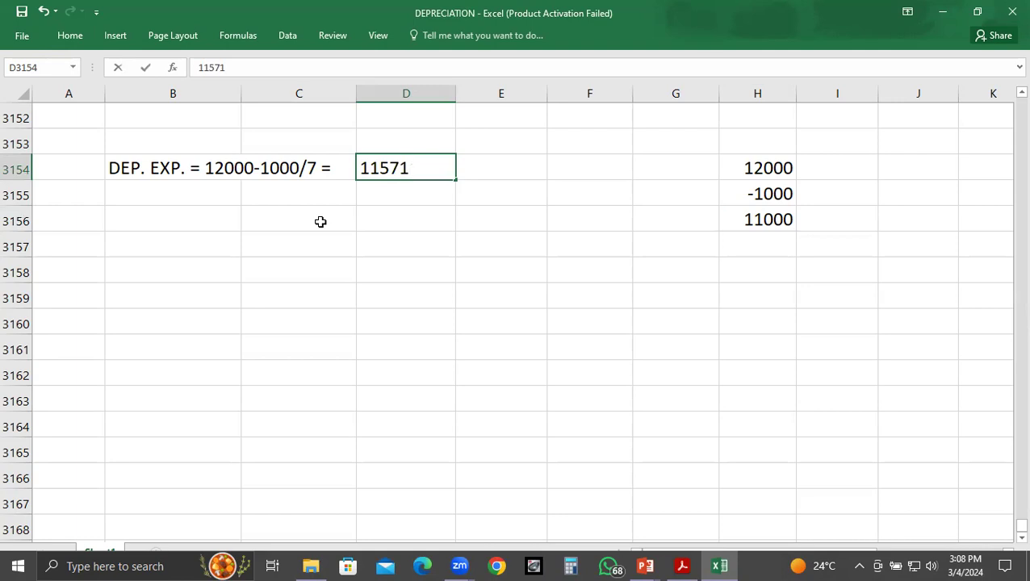
key("BackSpace")
key("BackSpace")
key("BackSpace")
key("BackSpace")
type("571")
- Switch to Calculator and check the total depreciation by computing 1571*5 and adding 2750 twice
left_click(570, 566)
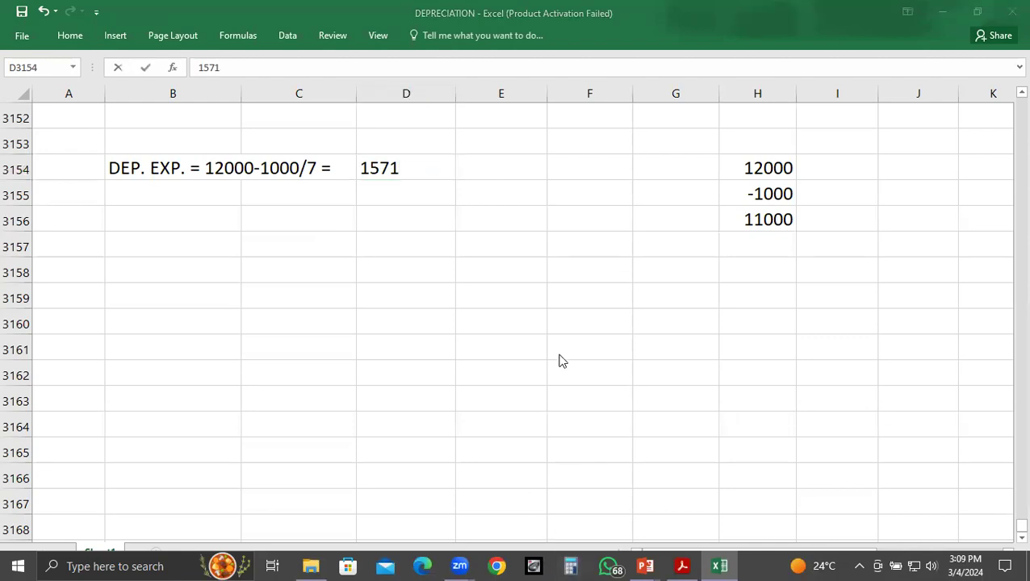
type("15")
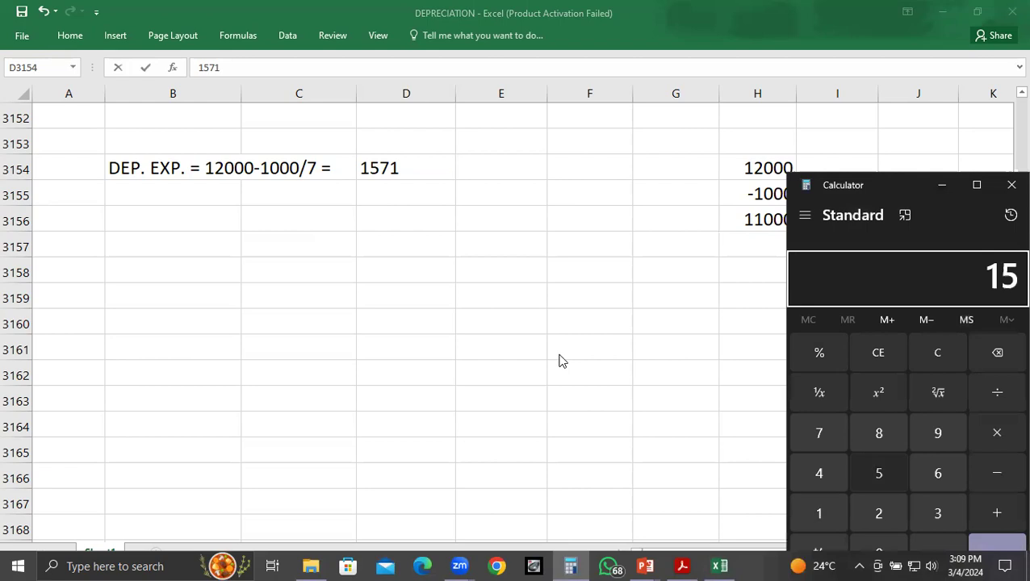
type("71*5")
key("Return")
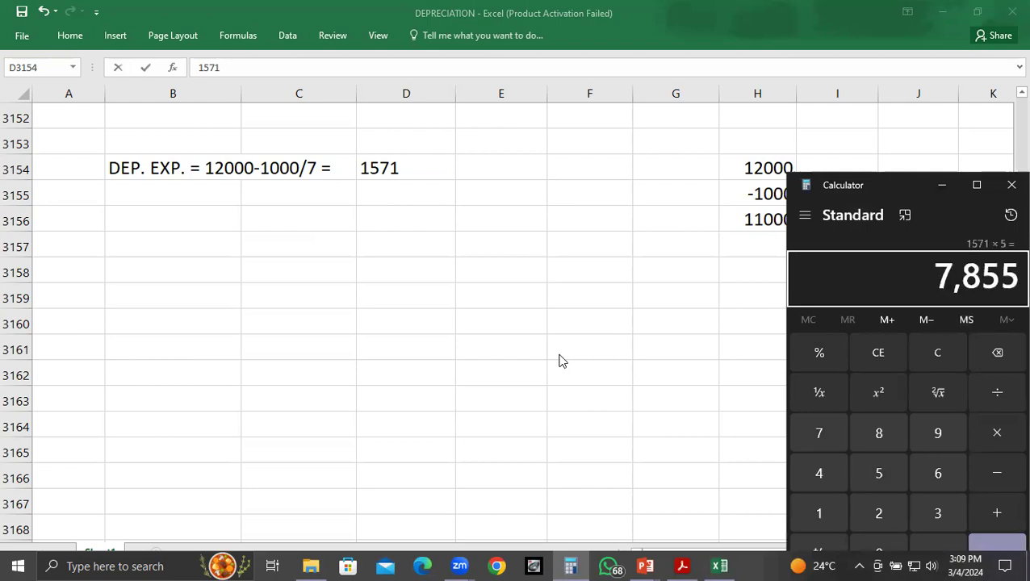
type("+2750+2750")
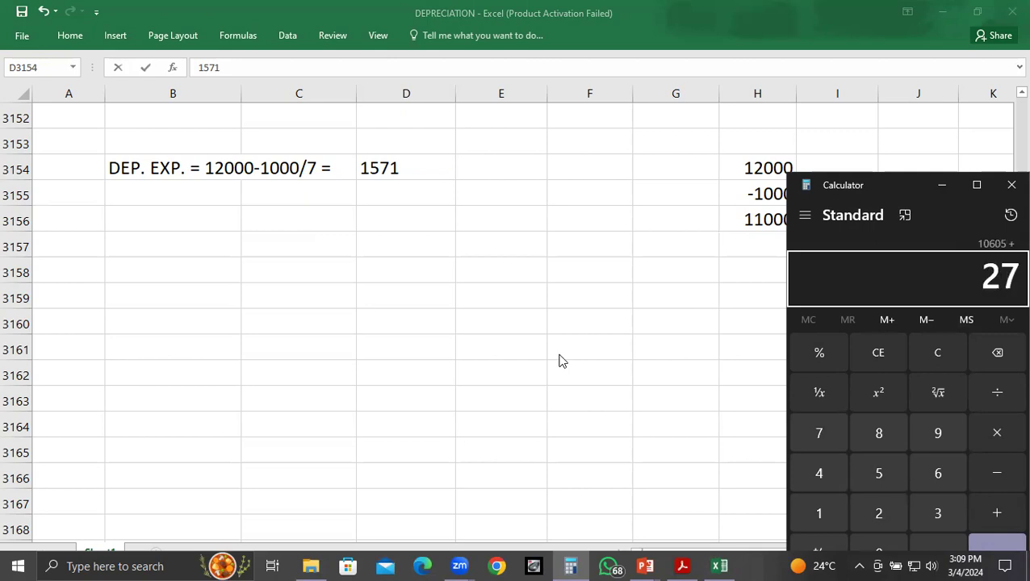
key("Return")
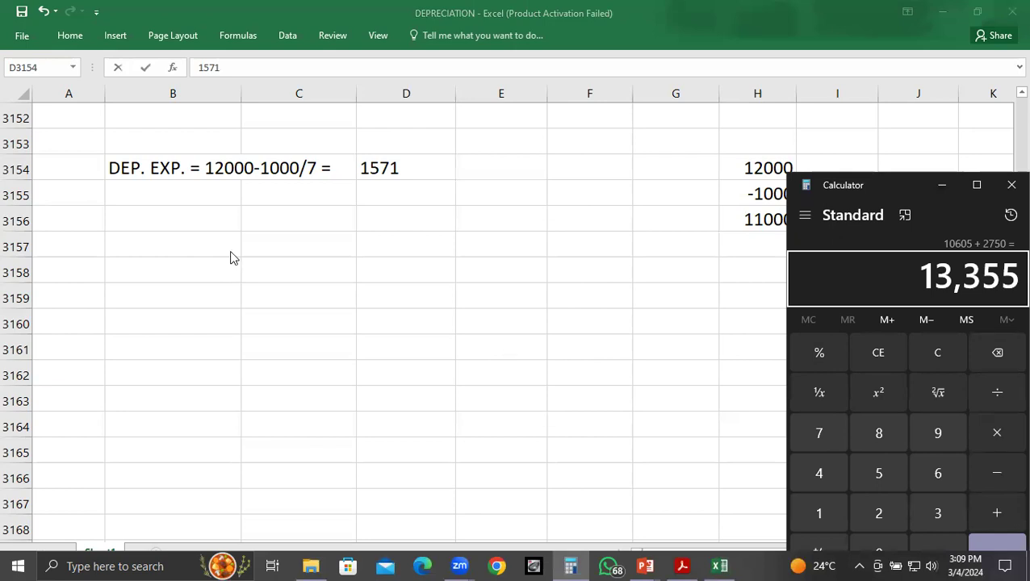
- Back in Excel, add the working DEP. EXP. = 12000-1000/5 = in B3156 with the result 2200 in D3156
left_click(156, 208)
left_click(157, 208)
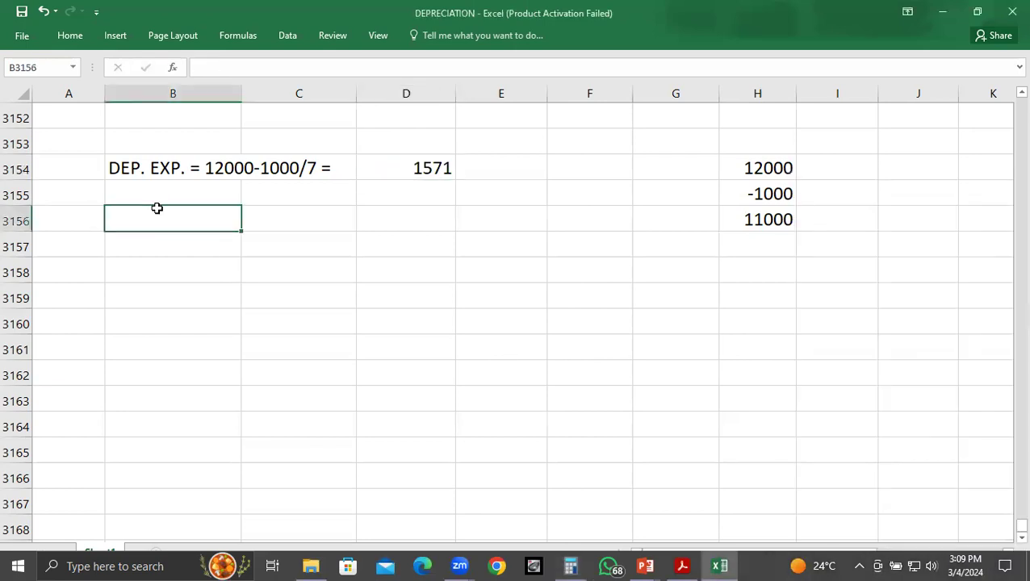
type("DEP. E")
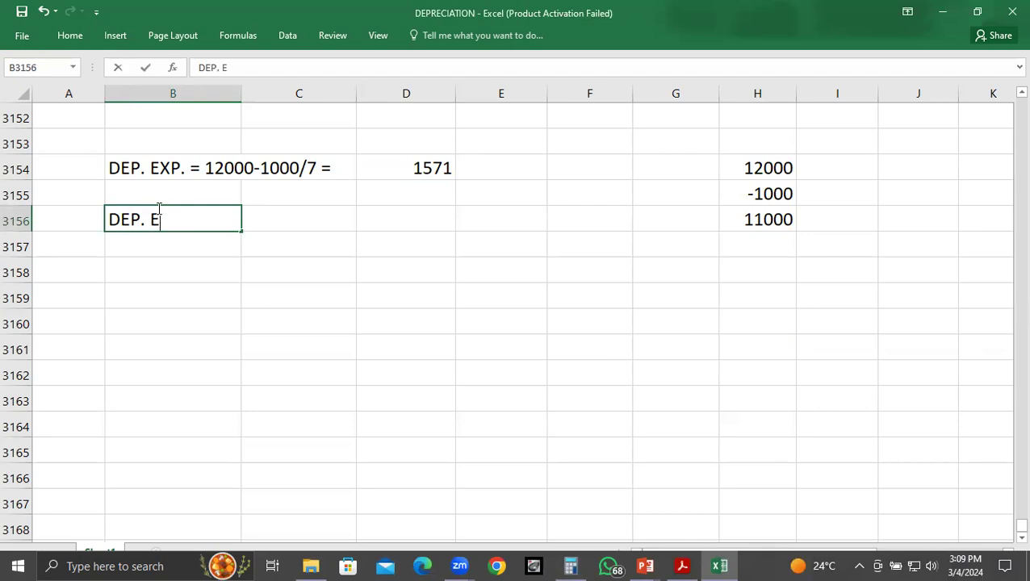
type("XP. = ")
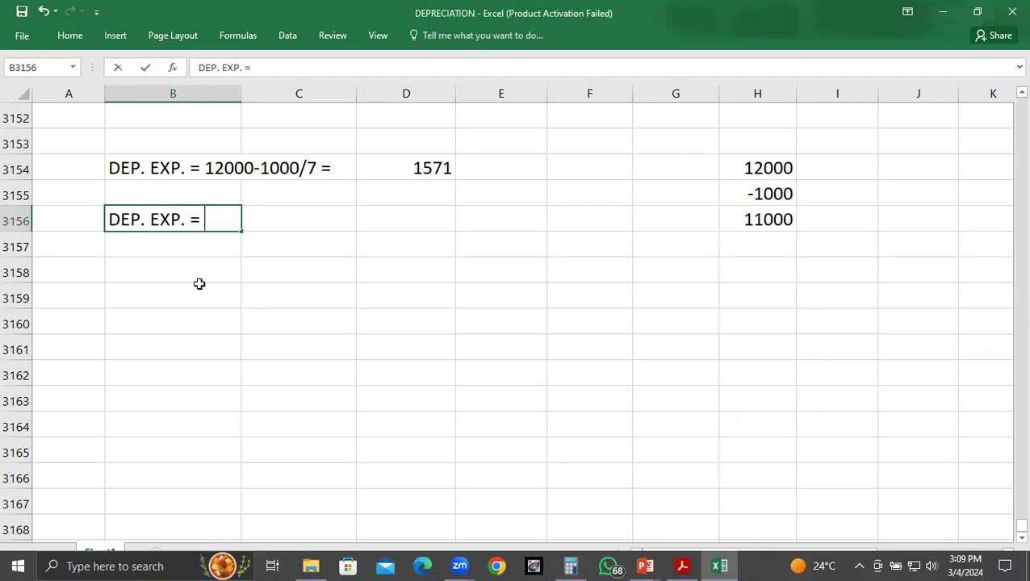
type("12000-10")
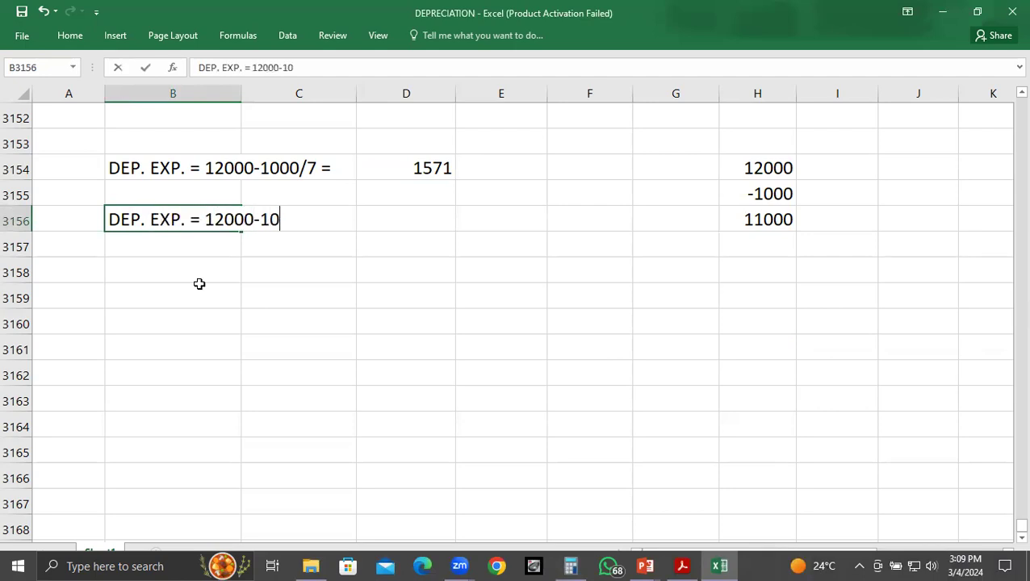
type("00/5 =")
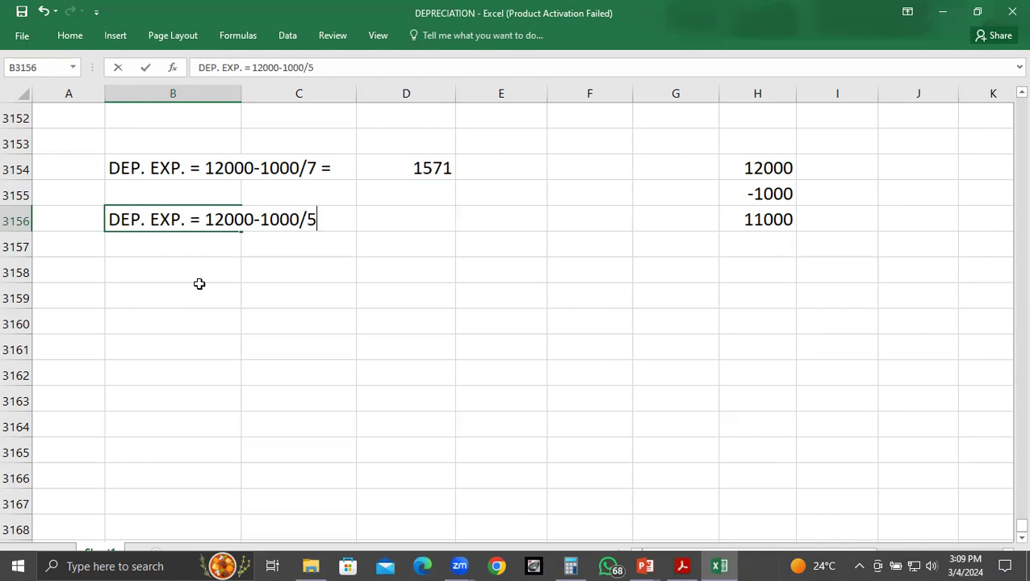
key("Right")
key("Right")
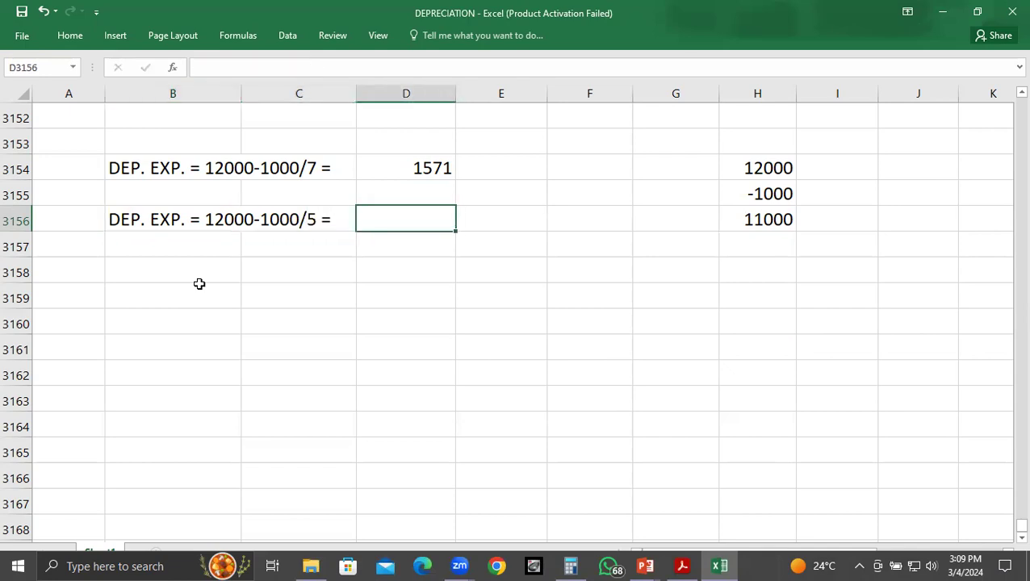
type("2200")
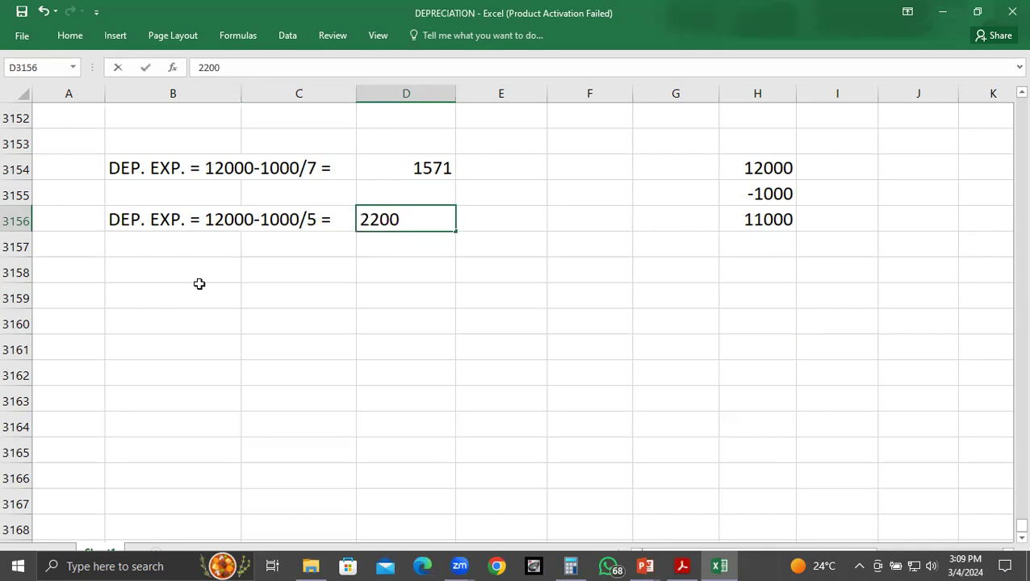
- Check the five-year option in Calculator as 2200*5 plus 2750 twice, and return to Excel to commit the D3156 entry
key("alt+Tab")
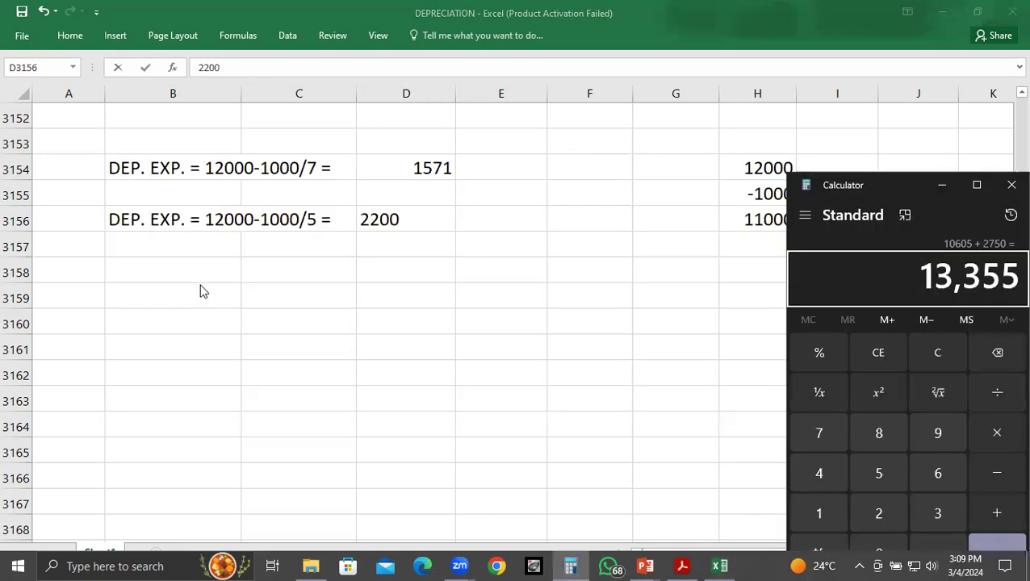
type("2200*5")
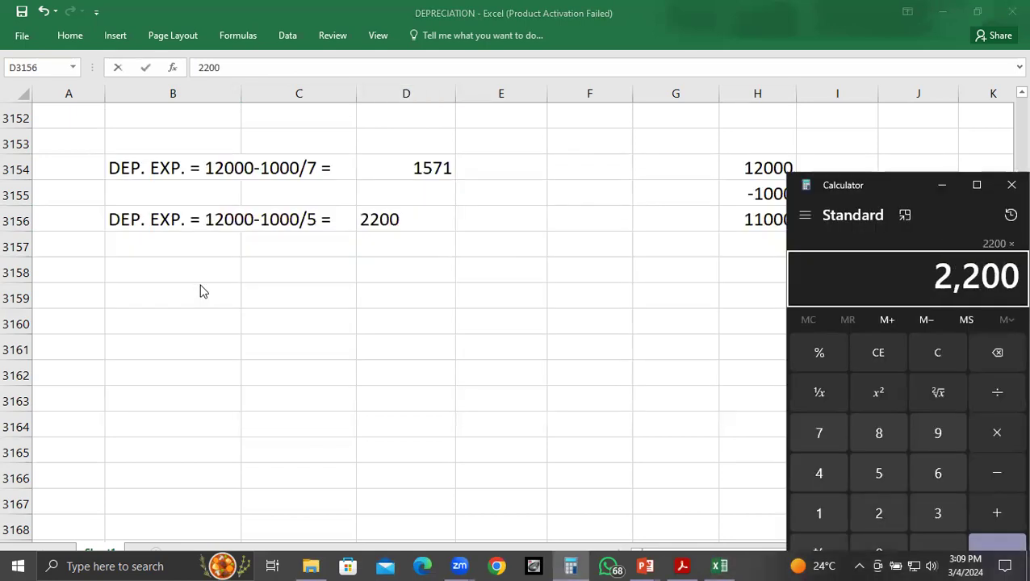
key("Return")
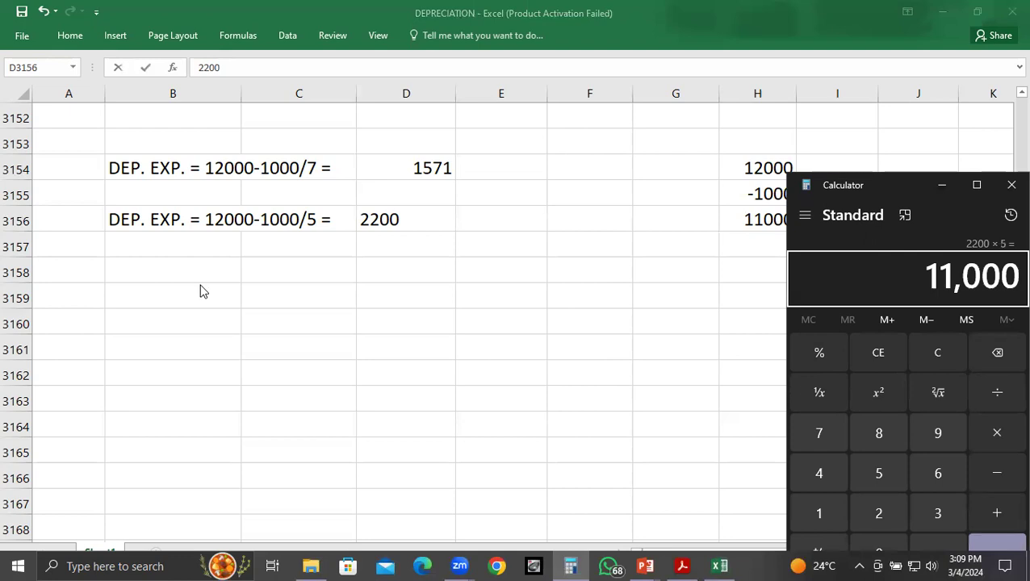
type("+27")
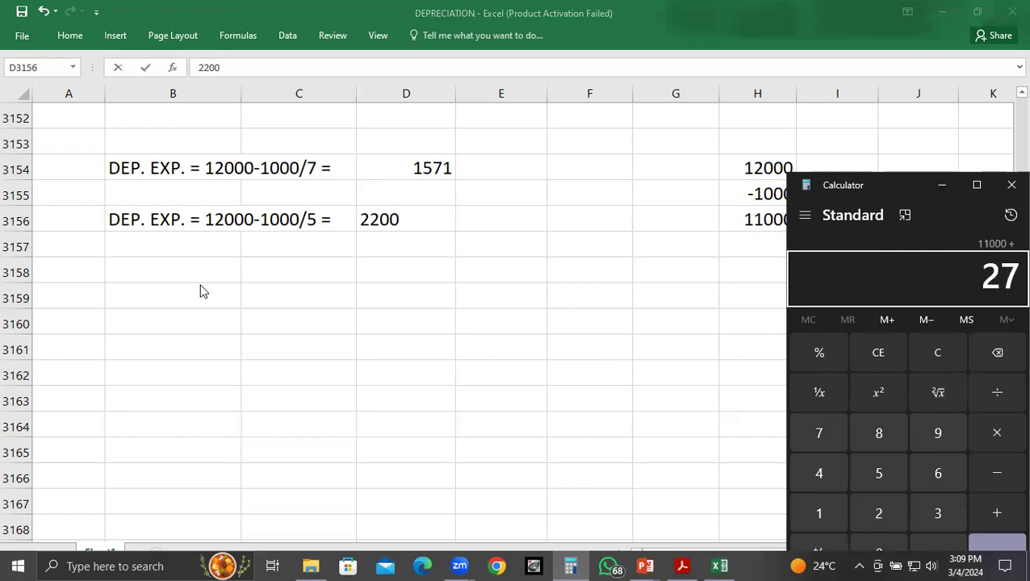
type("50+2750")
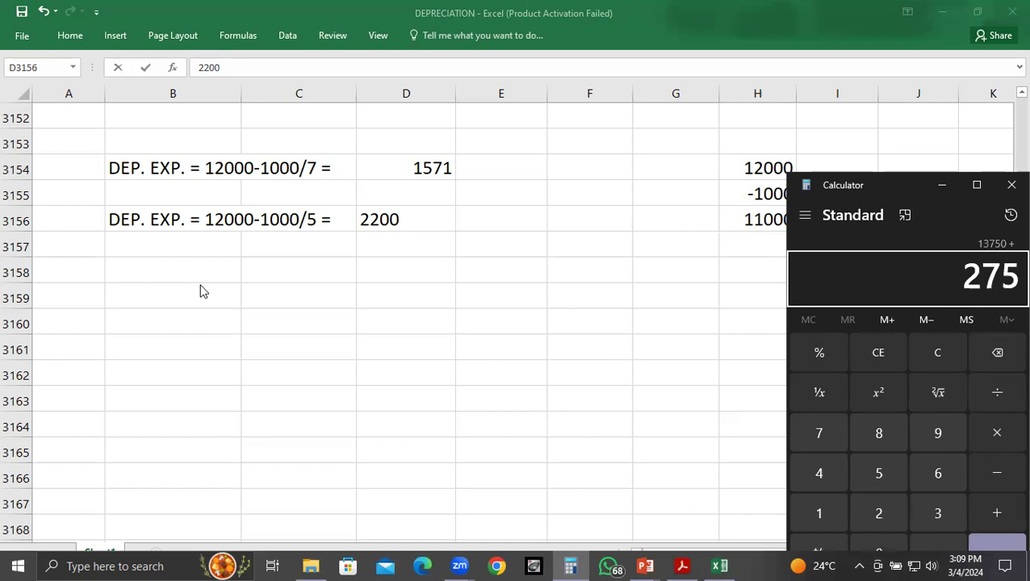
key("Return")
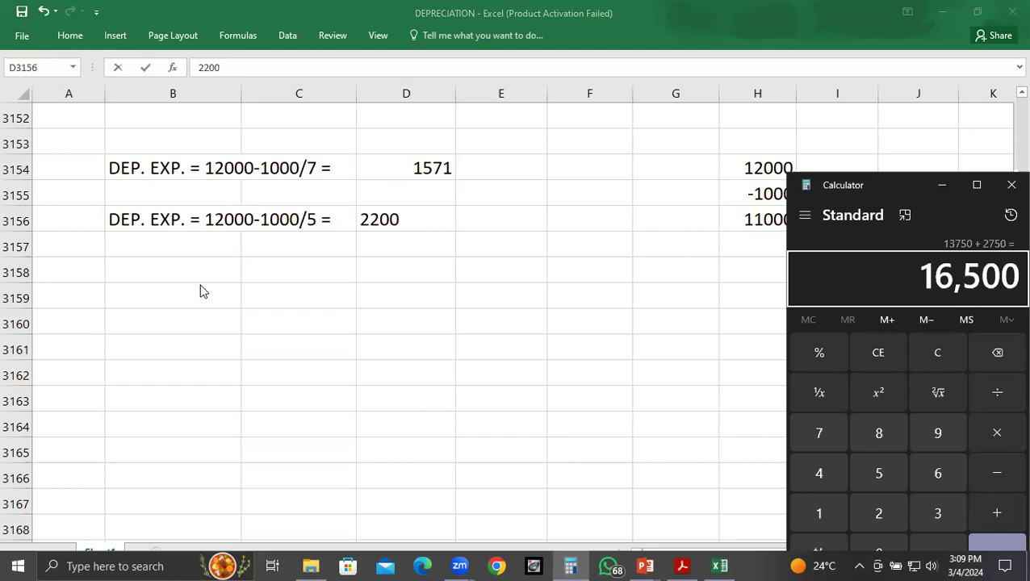
key("alt+Tab")
key("ctrl+Return")
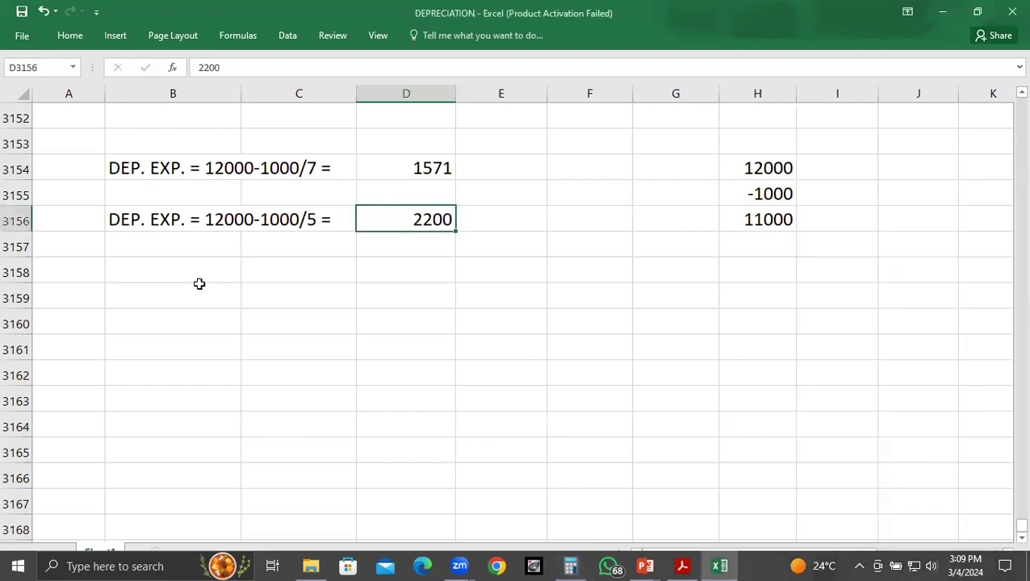
- Begin a net book value working with the label COST in B3159 and the amount 12000 in D3159
left_click(175, 296)
type("COST")
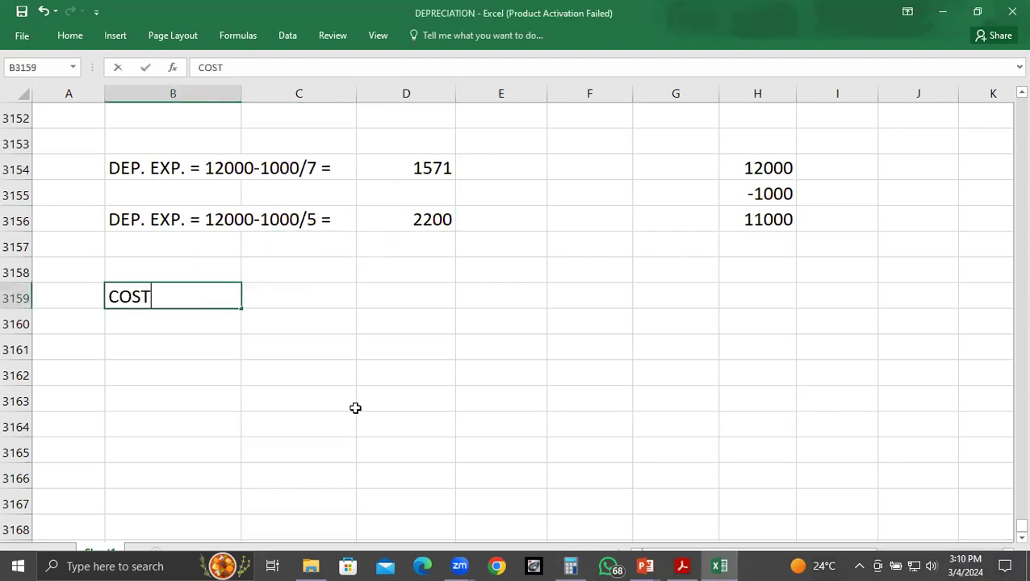
key("Tab")
key("Tab")
type("12000")
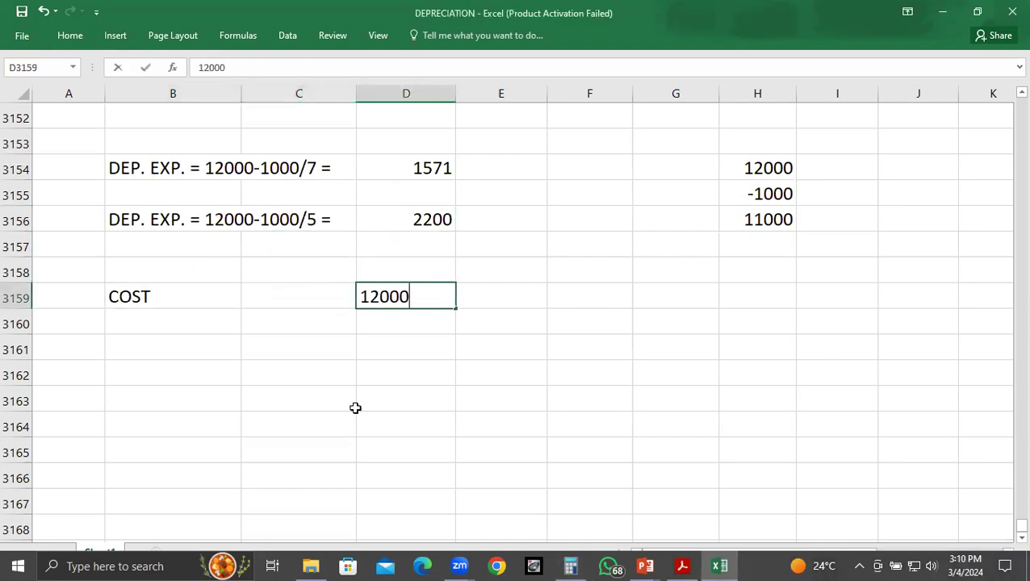
key("Return")
- Add an ACC. DEP. row in row 3160 with the working 2750+2750= in C3160 and -5500 in D3160
type("ACC. DEP.")
key("Tab")
type("2750+2750")
key("BackSpace")
type("50=")
key("Tab")
type("-550")
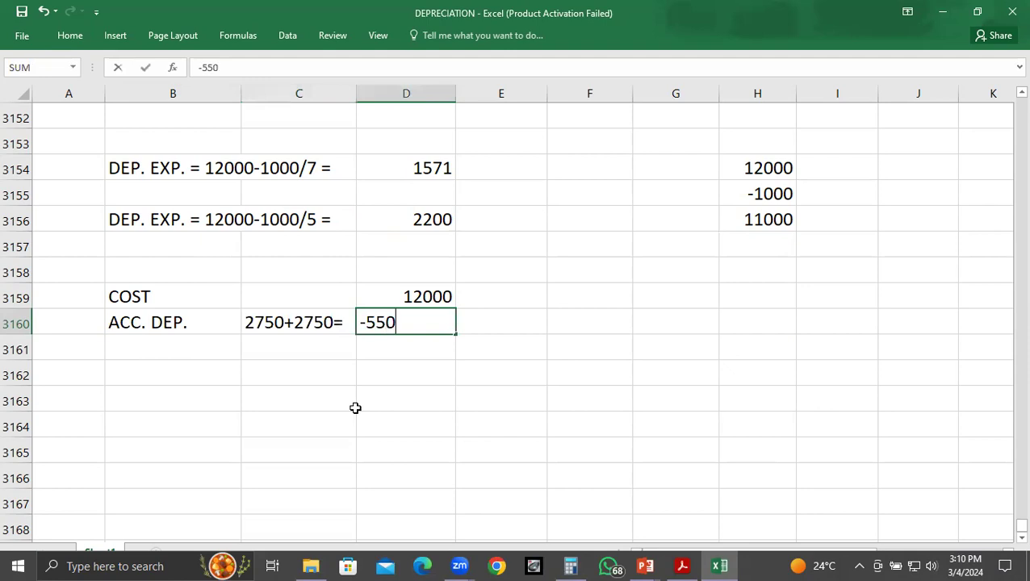
key("Return")
key("Up")
key("Right")
key("Right")
type("-5500")
key("Return")
key("Up")
key("Down")
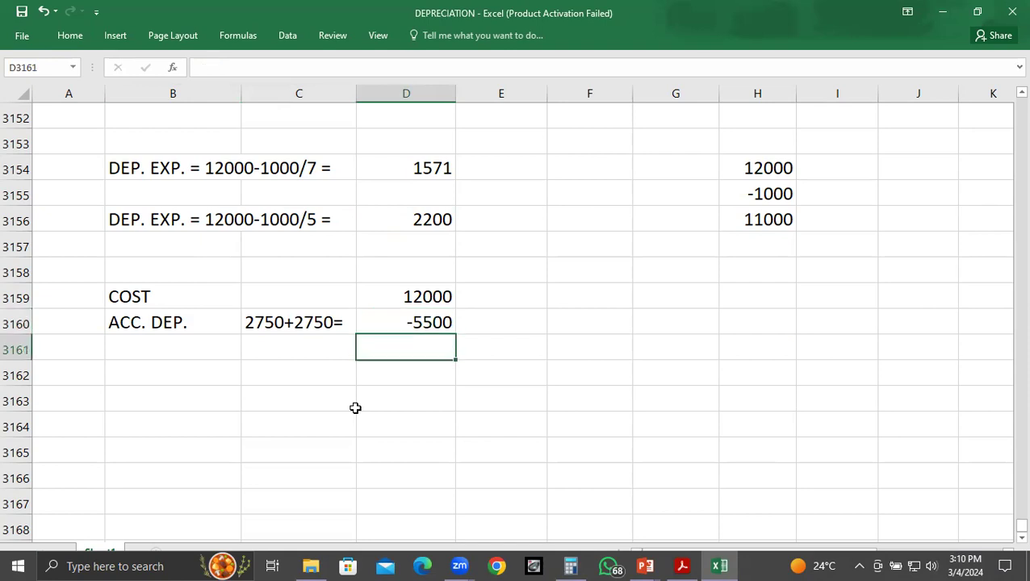
- Enter the remaining value 6500 in D3161 below the accumulated depreciation, and select B3161 for its label
type("6500")
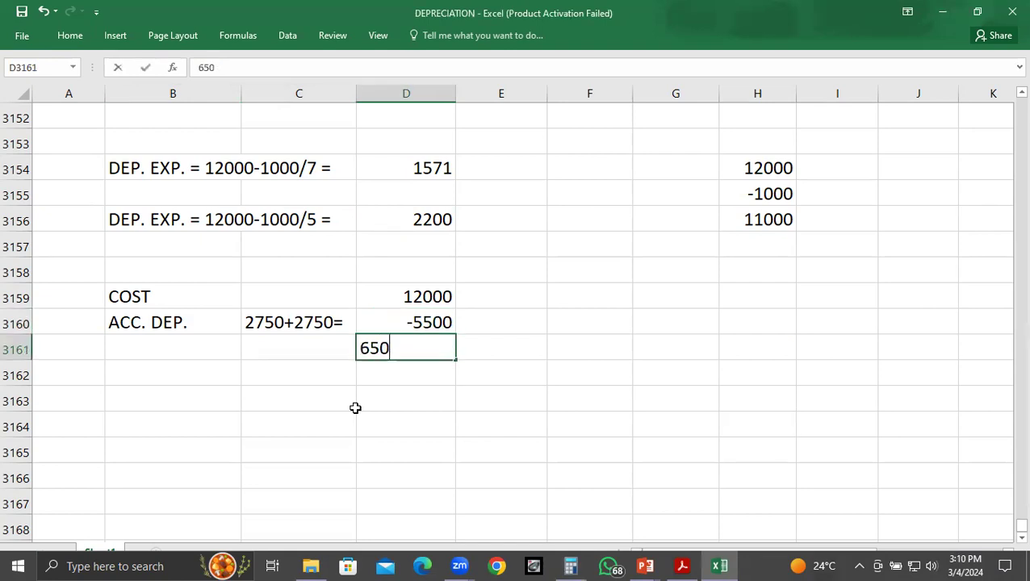
key("Return")
key("Down")
key("Up")
key("Up")
key("Left")
key("Left")
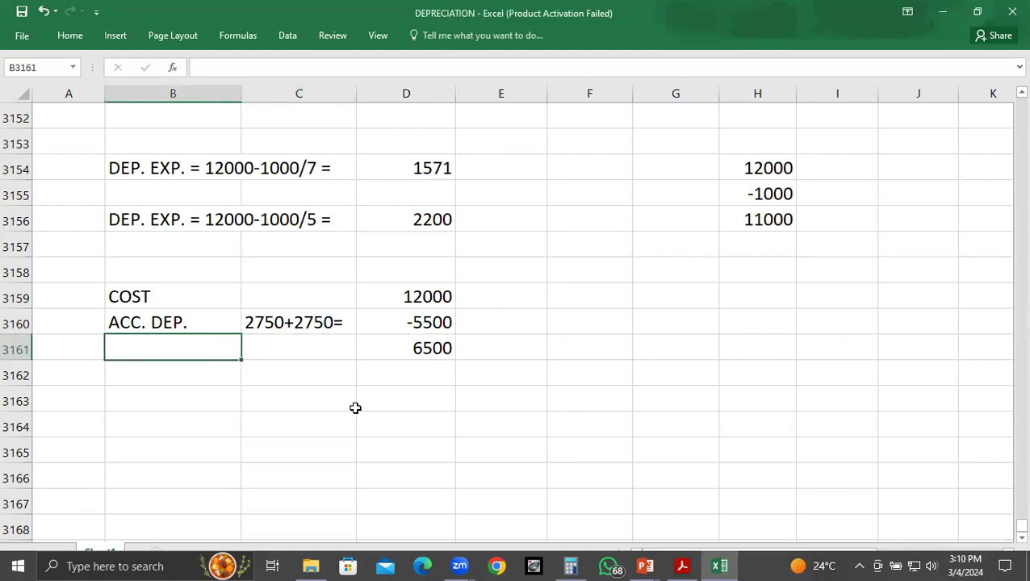
- Label the remaining value in row 3161 as NBV, and review the cost and NBV amounts in column D
type("NBV")
key("Return")
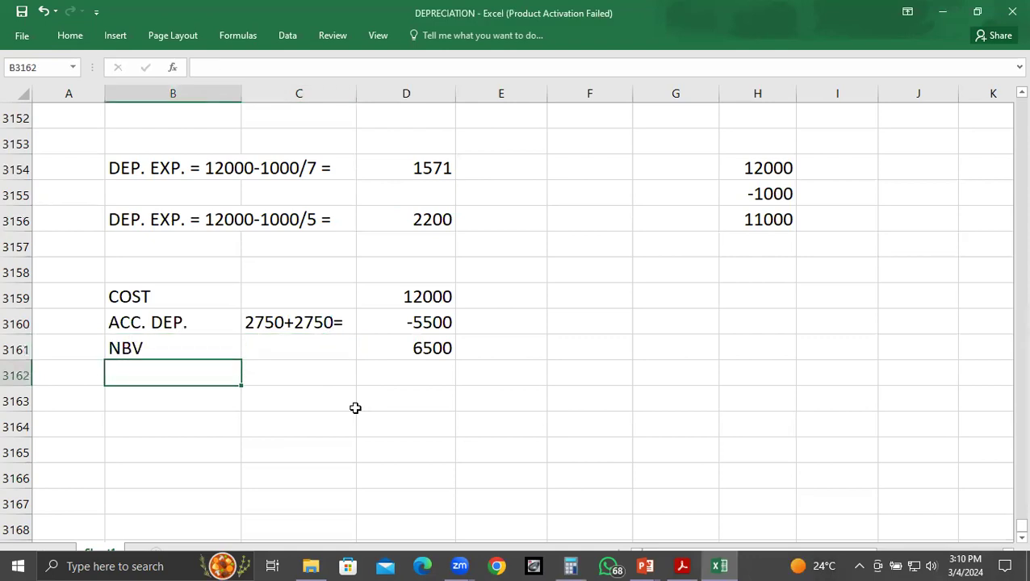
left_click(379, 297)
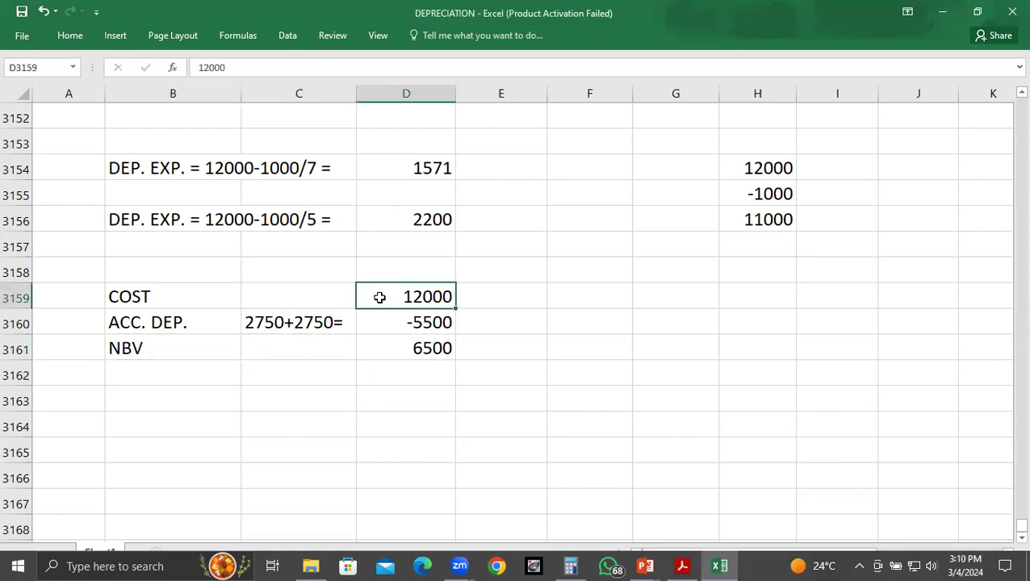
left_click(377, 351)
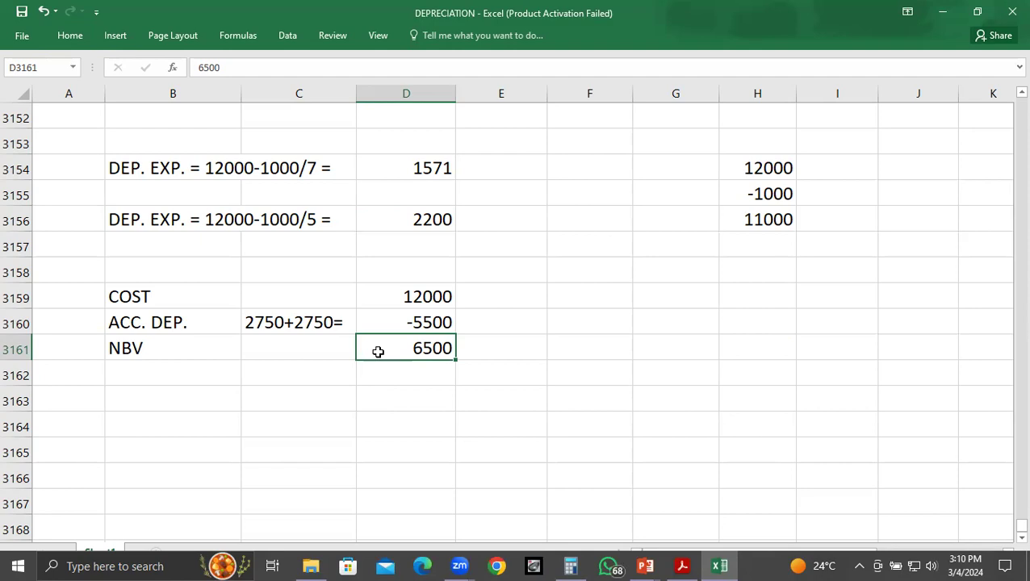
- Switch to the PowerPoint slide show to view the Q. 10 slide on Year 3 revised depreciation
key("alt+Tab")
key("alt+Tab")
key("alt+Tab")
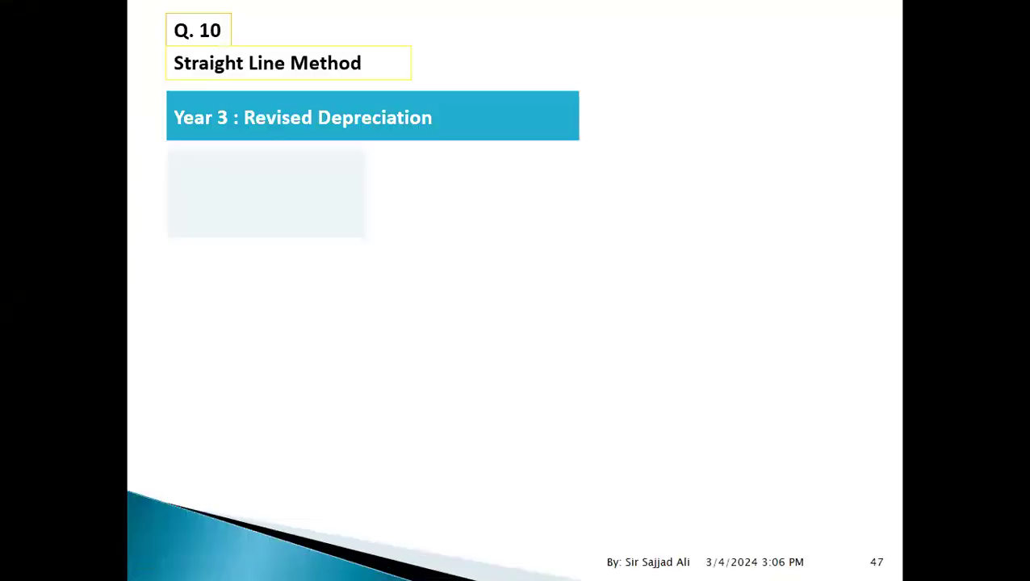
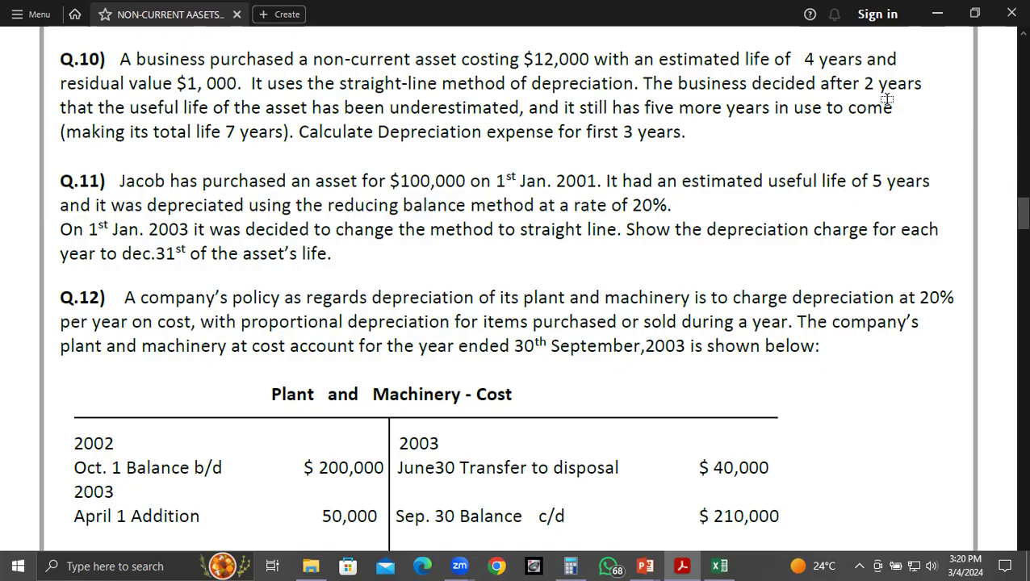
- Review the Q. 11 straight-line slide on Year 3 revised depreciation in PowerPoint, and return to the question PDF
key("alt+Tab")
key("Right")
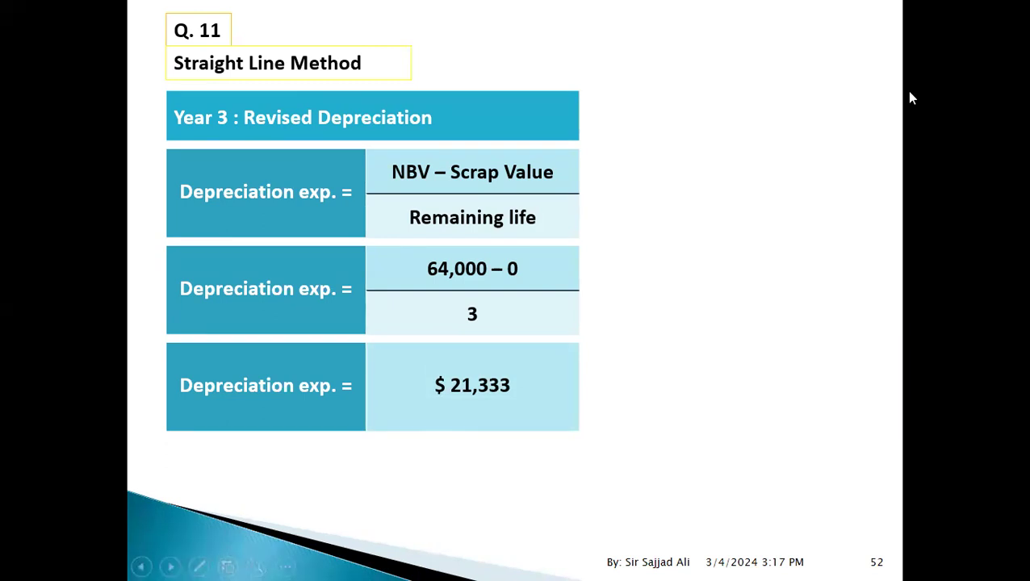
key("alt+Tab")
key("alt+Tab")
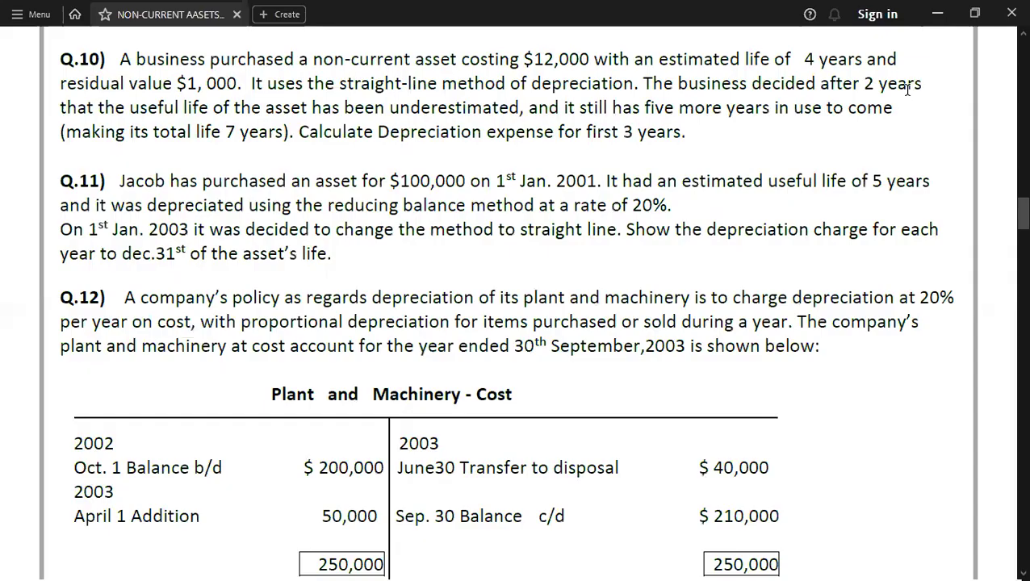
- Read Q.12 in the PDF, selecting the phrase on proportional depreciation for items purchased or sold during a year, and clear the selection
scroll(908, 89, "down", 5)
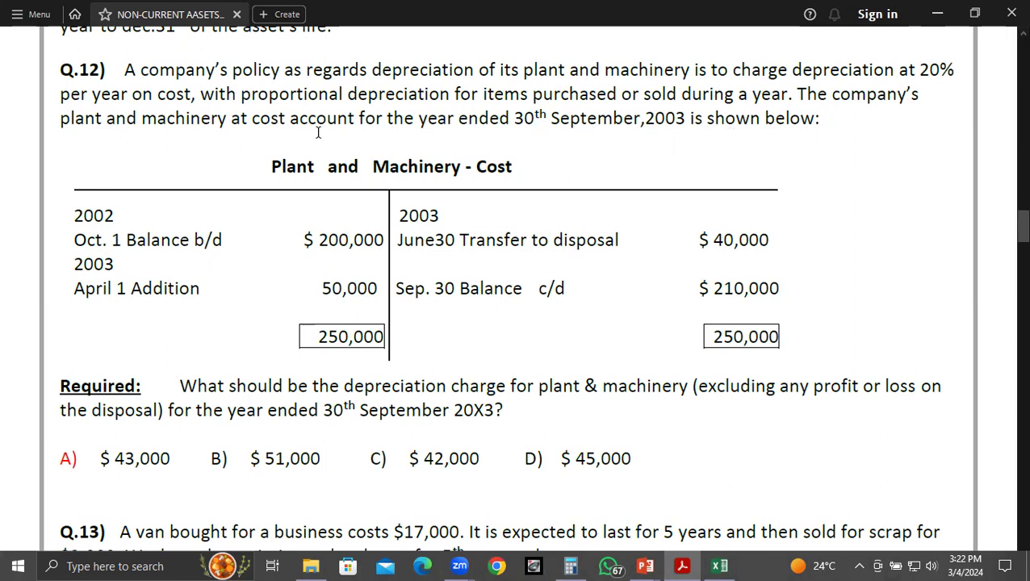
scroll(318, 133, "up", 2)
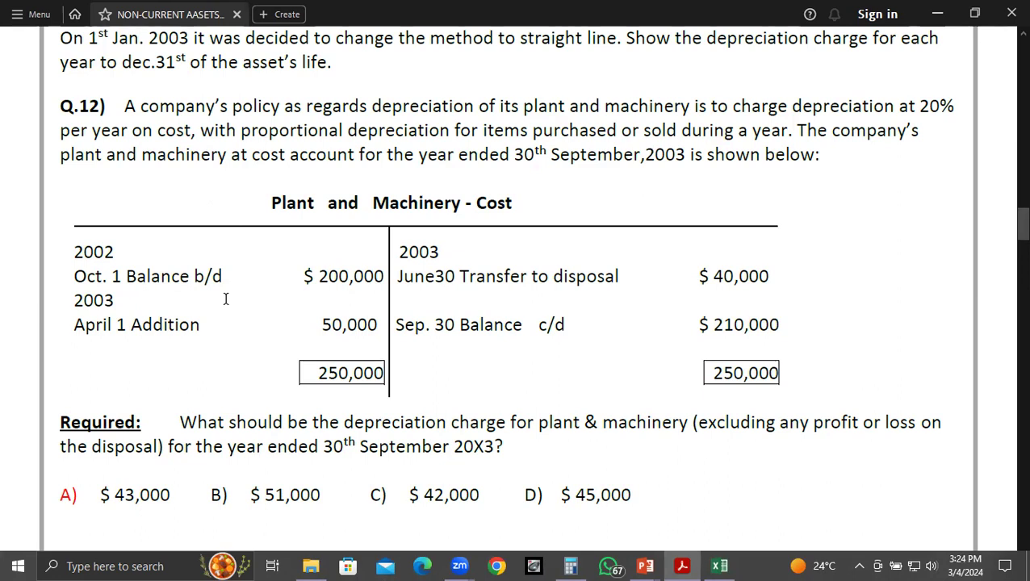
left_click_drag(235, 130, 789, 132)
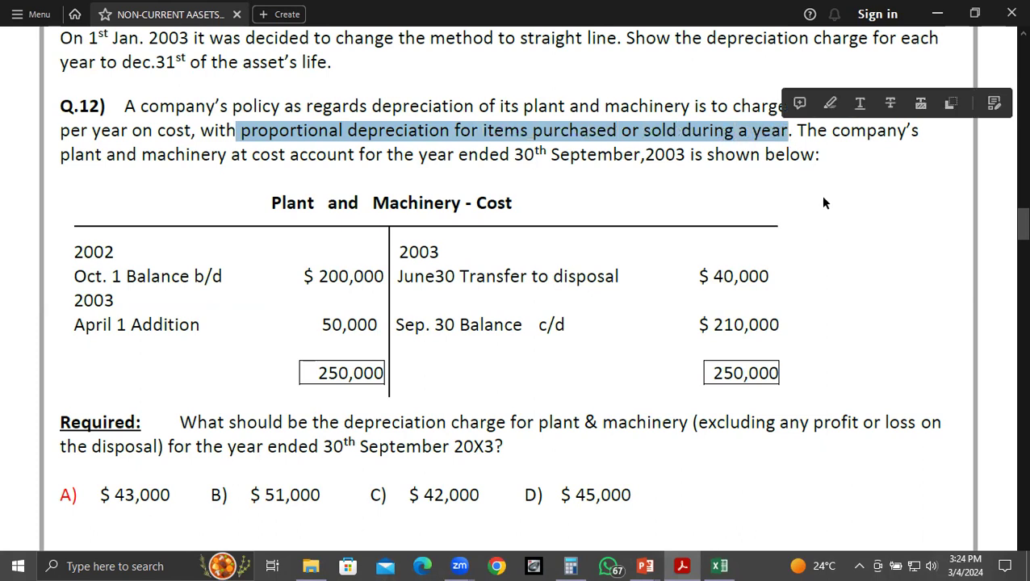
left_click(11, 267)
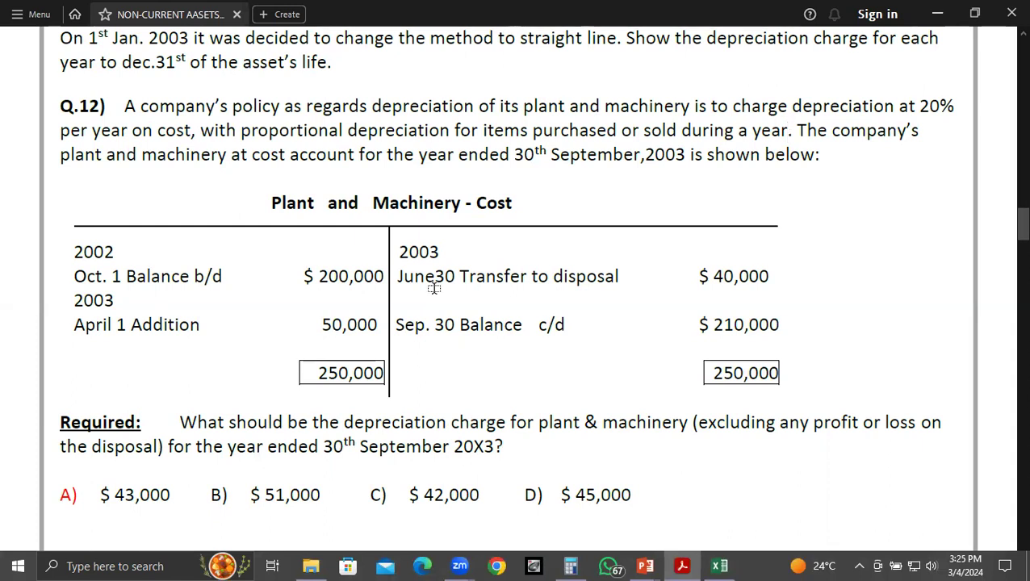
- Switch to Excel and start a new working with the label Q.13 in A3163, checking the question in the PDF
key("alt+Tab")
key("alt+Tab")
key("alt+Tab")
key("Down")
key("Down")
key("Down")
key("Down")
key("Down")
key("Down")
key("Down")
key("Down")
key("Down")
key("Down")
key("Down")
key("Down")
key("Down")
key("Down")
key("Down")
key("Down")
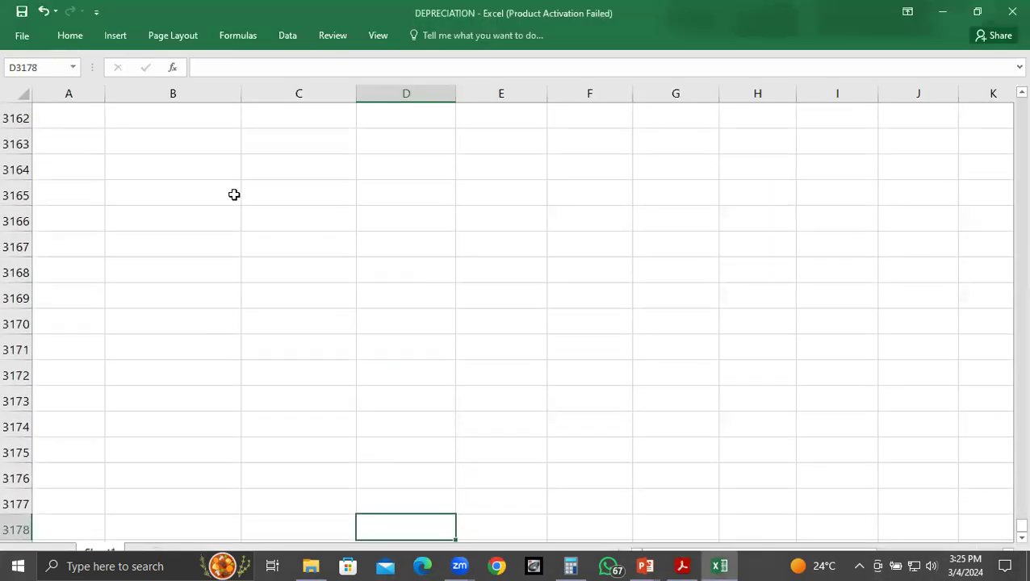
left_click(136, 146)
key("Left")
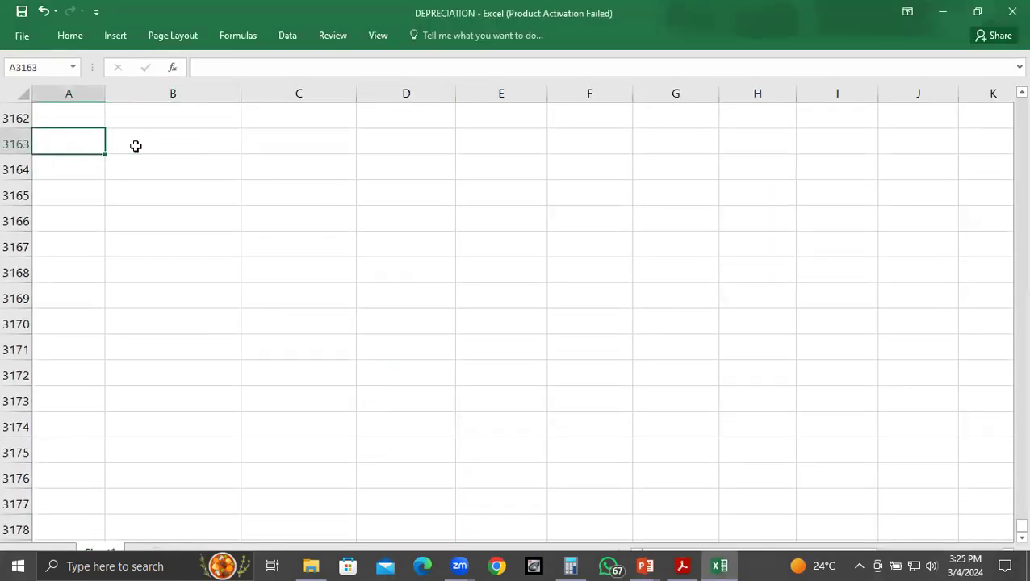
key("alt+Tab")
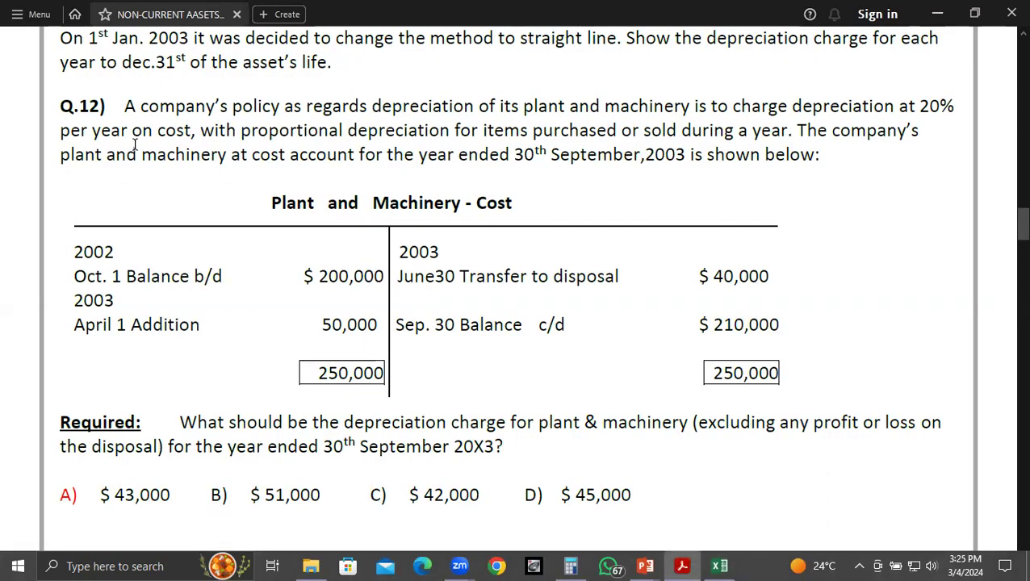
key("alt+Tab")
type("Q.13")
key("Tab")
- Enter the period heading OCT.1---MAR.31 in B3163, checking the April addition date in the PDF
type("OCT.1")
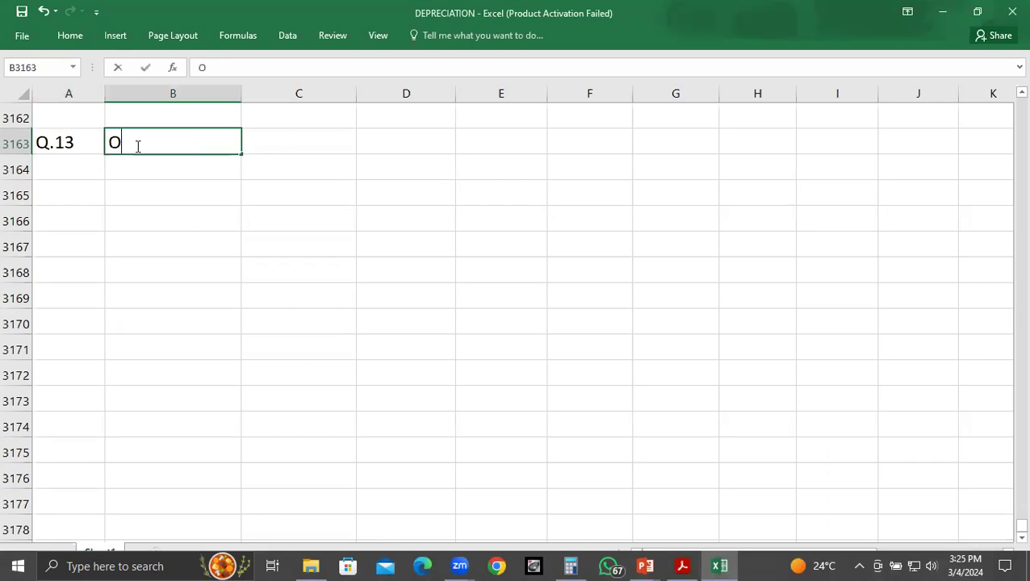
type("---")
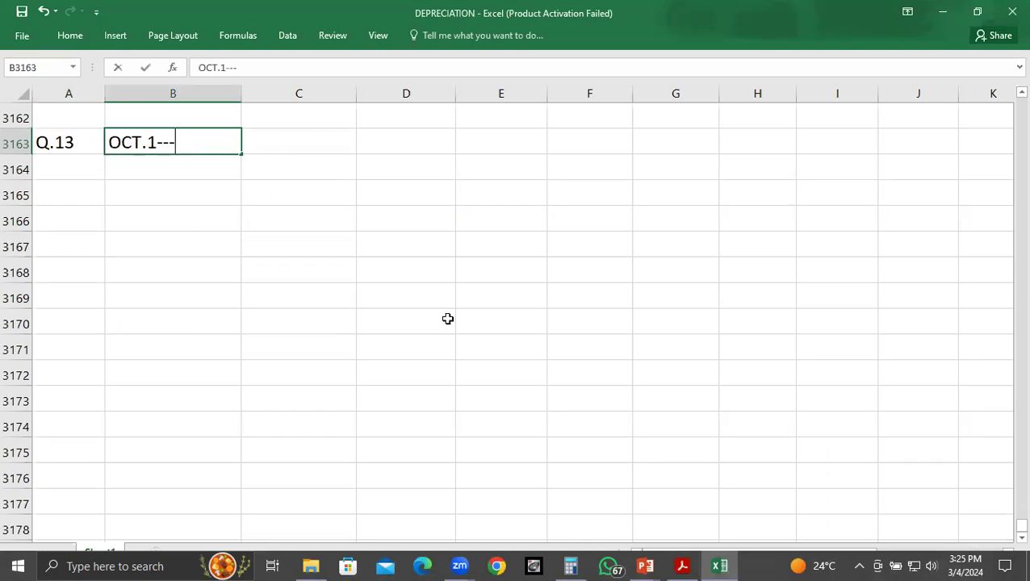
key("alt+Tab")
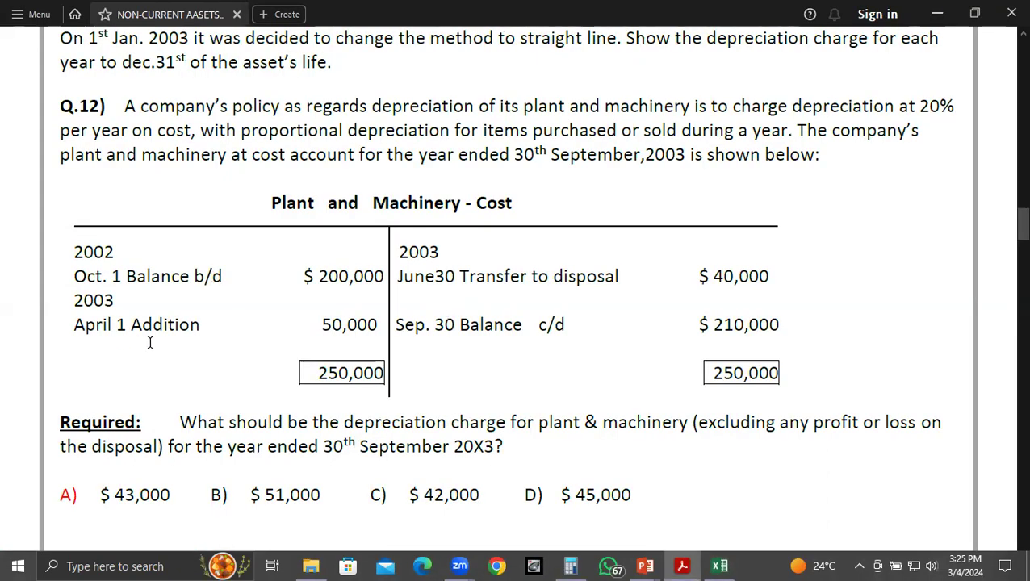
key("alt+Tab")
type("MAR.31")
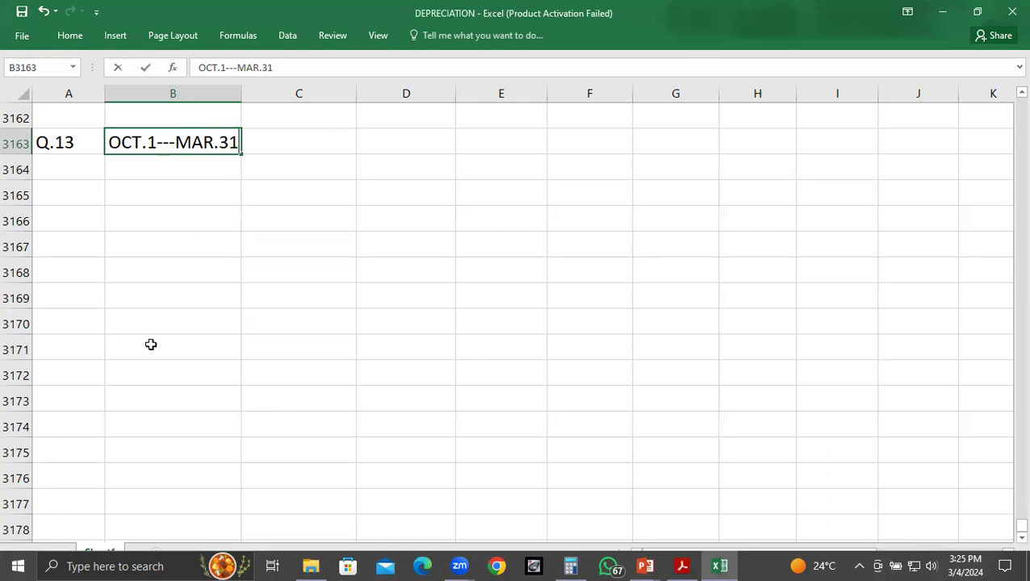
key("Return")
- Enter the working 200000*20%*6/12 = in B3164 and its result 20000 in D3164
type("200000")
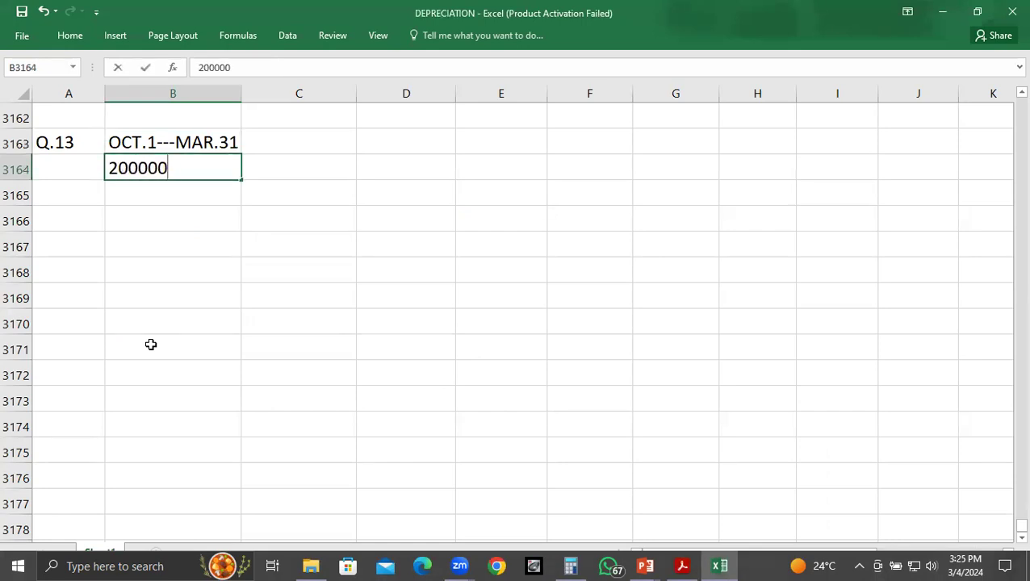
type("*20%")
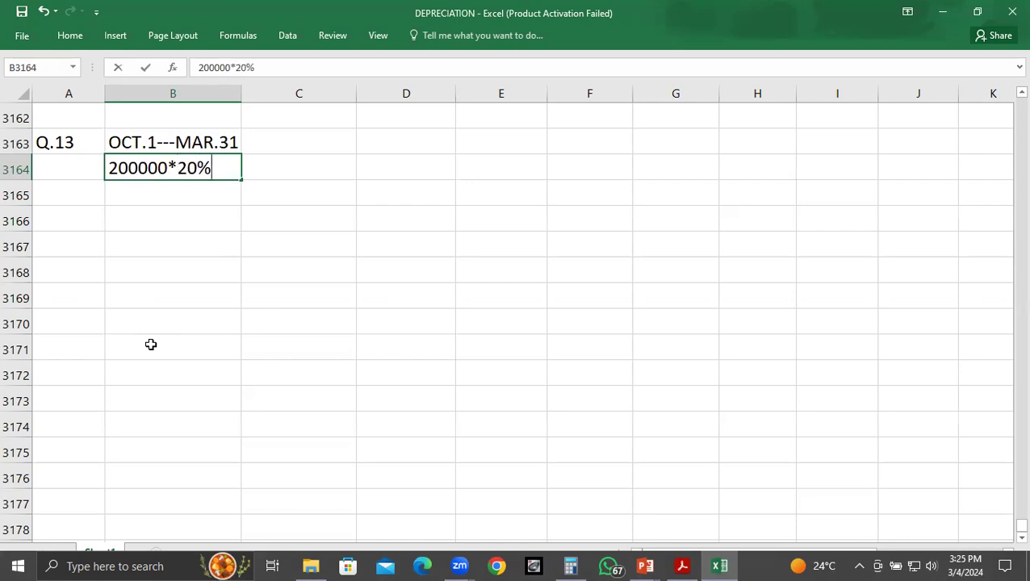
type("*")
type("6/12 =")
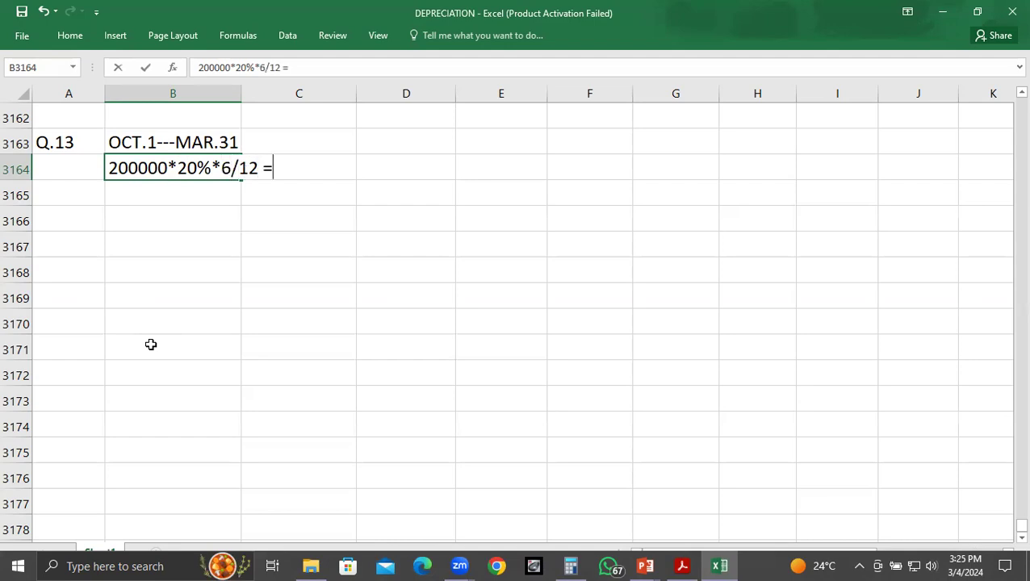
key("Right")
key("Right")
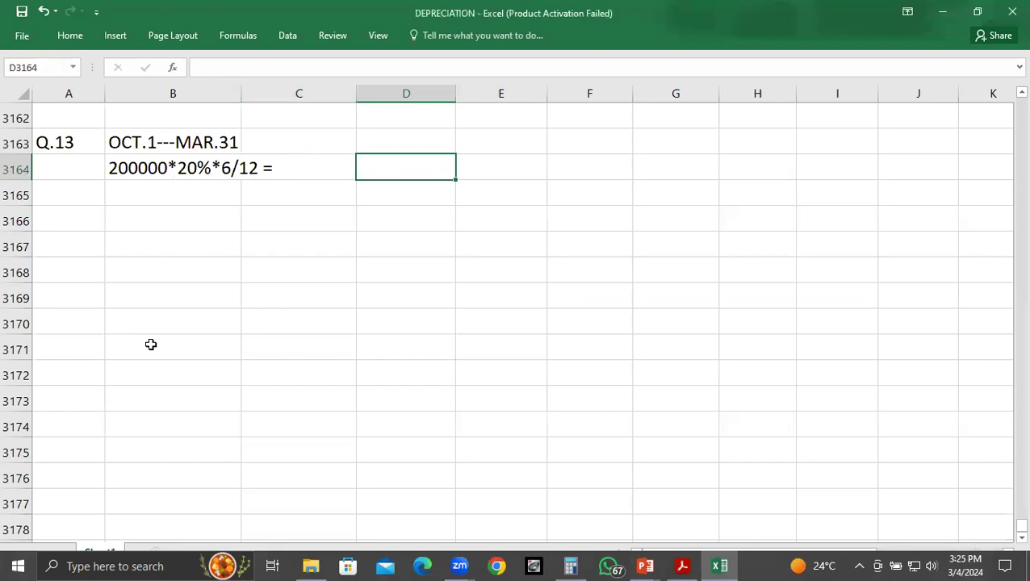
type("20000")
key("Return")
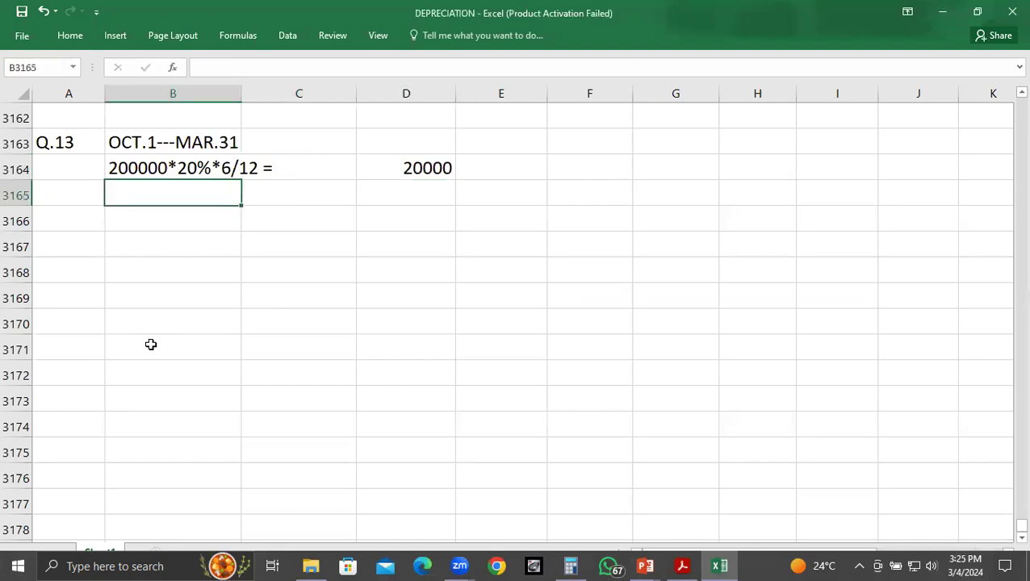
- Check the April addition in the PDF, then begin the next period with APR.1--- in B3166 and 250000*20%* in B3167
key("Down")
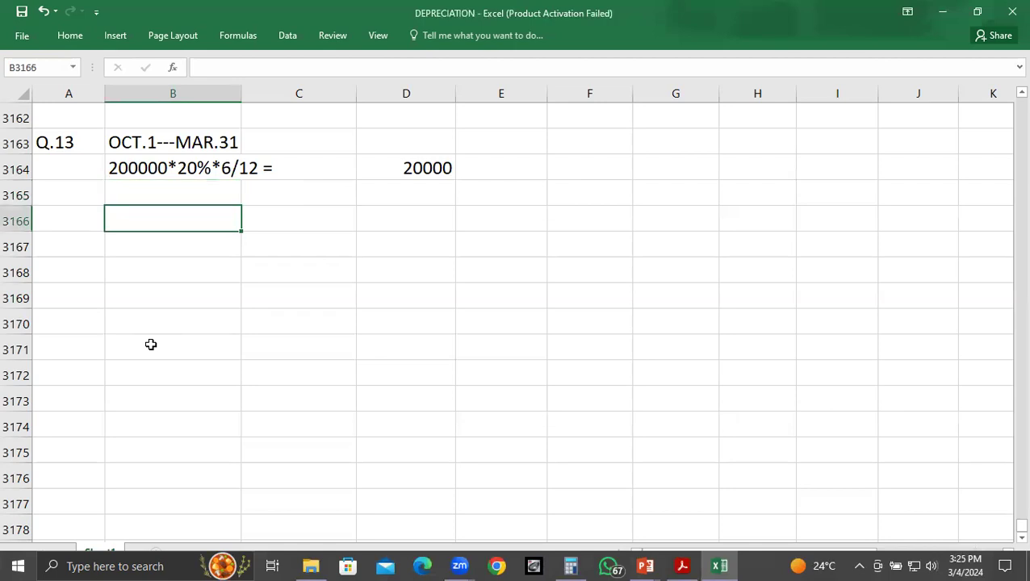
key("alt+Tab")
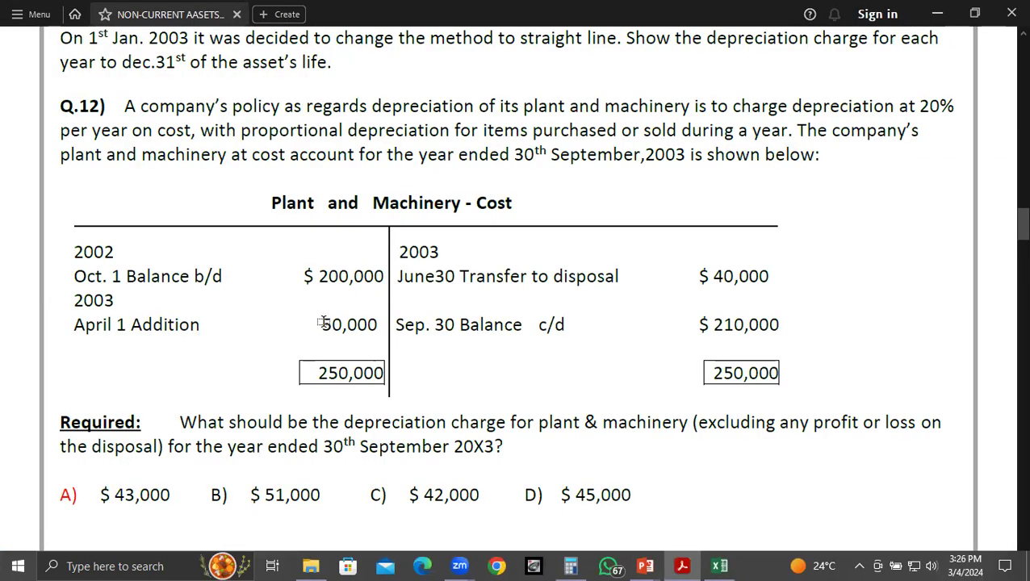
key("alt+Tab")
type("APR.1")
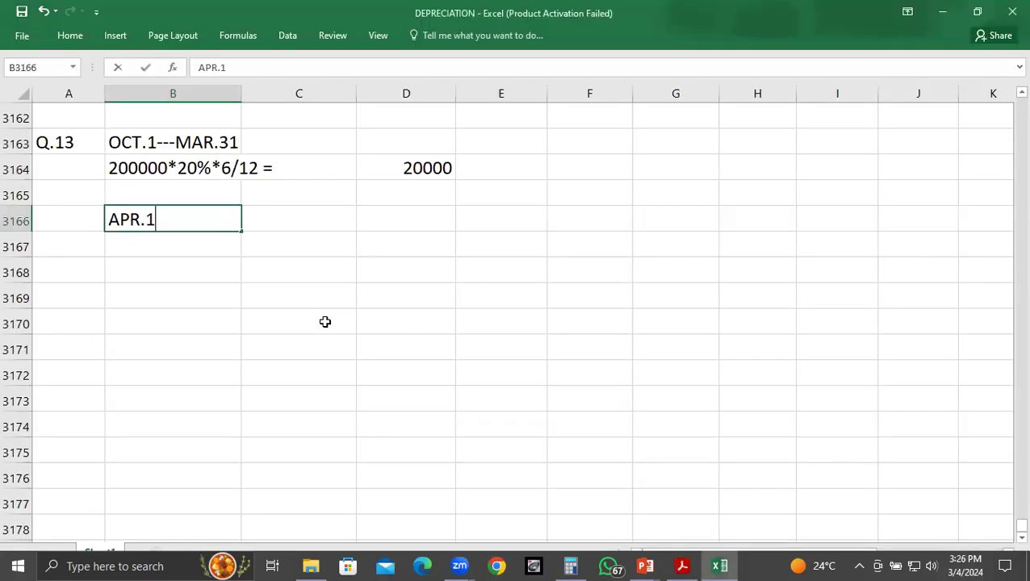
type("---")
key("Return")
type("250000")
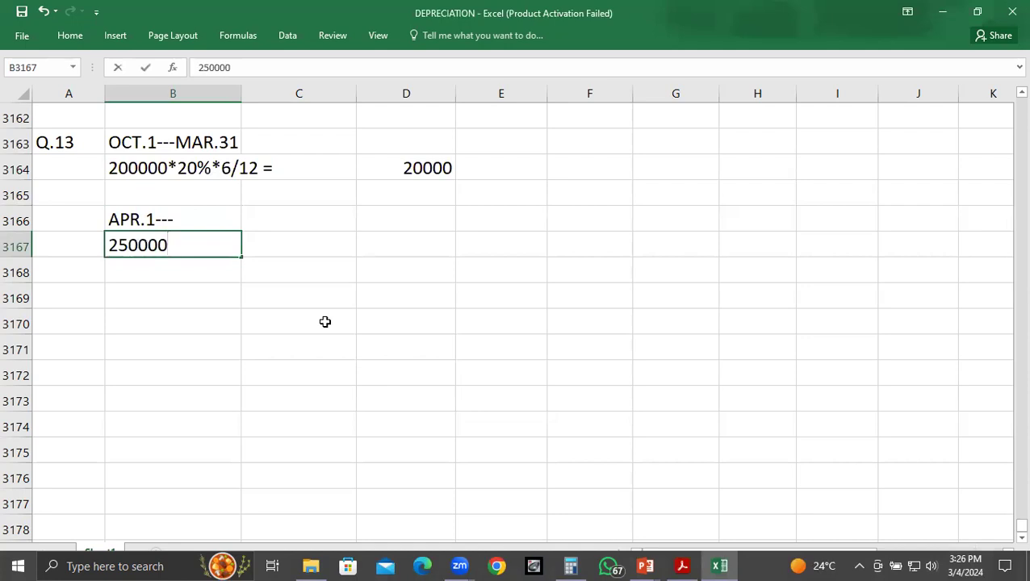
type("*20%*")
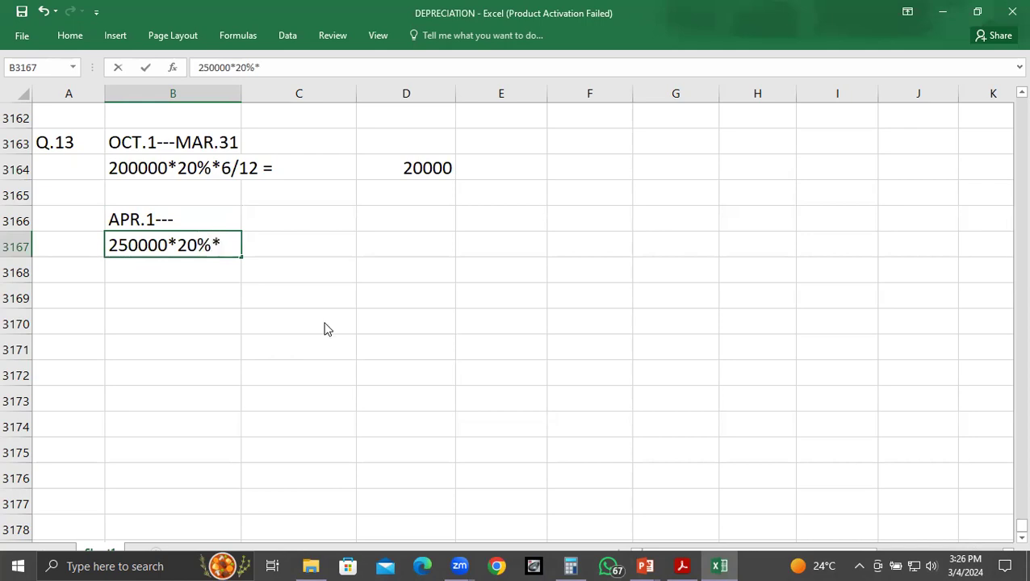
- Check the disposal date in the PDF and complete the B3166 heading as APR.1---JUN.30
key("alt+Tab")
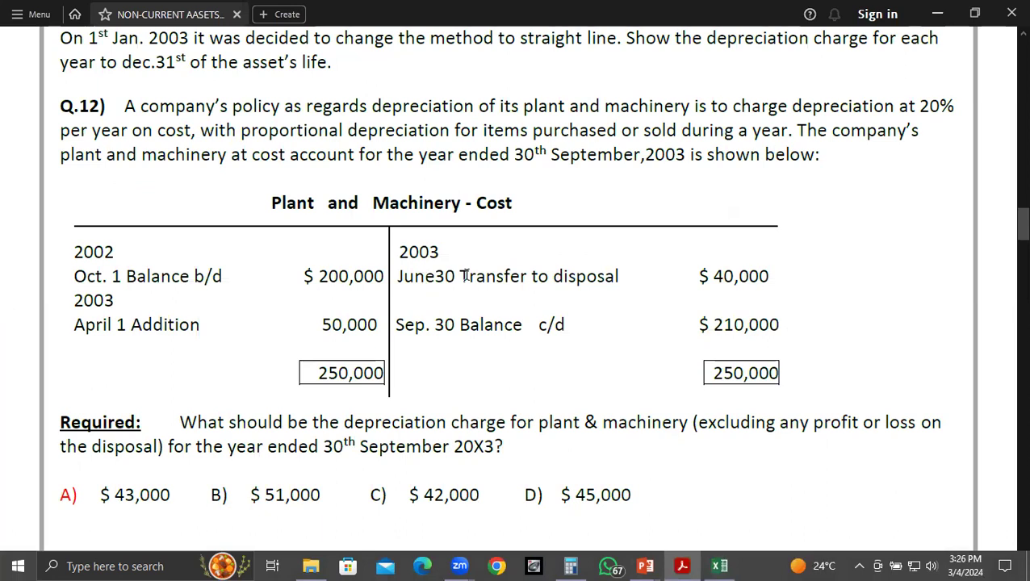
key("alt+Tab")
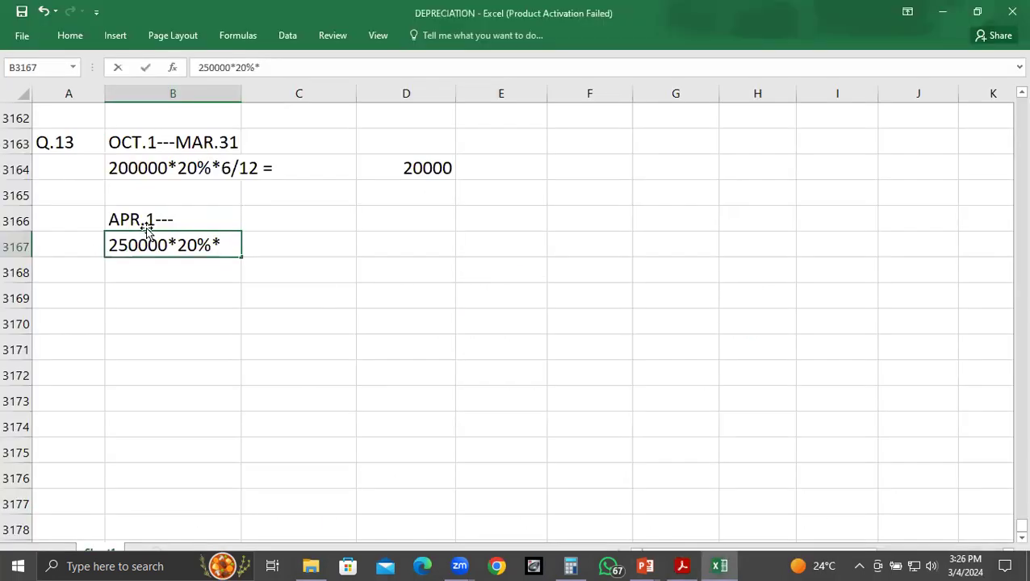
left_click(175, 216)
double_click(186, 216)
type("JUN.30")
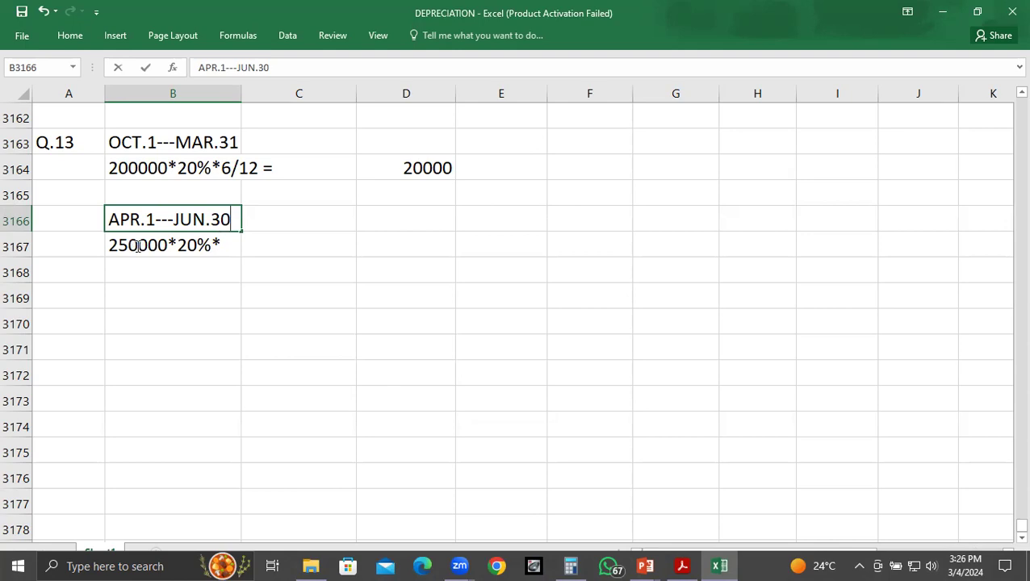
key("Return")
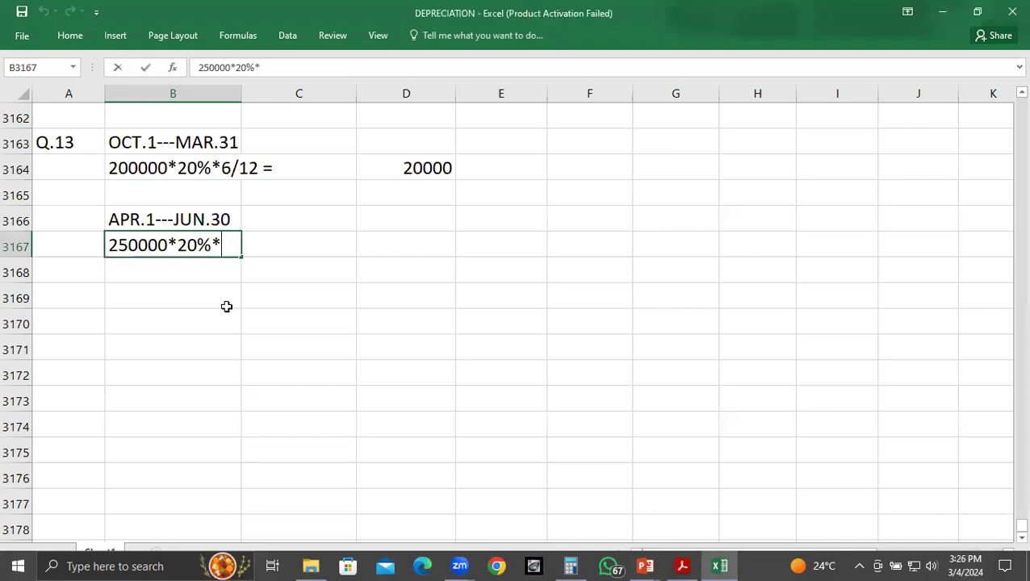
- Complete the B3167 working as 250000*20%*3/12 =, enter 12500 in D3167, and select B3169 for the next period
type("*3/12")
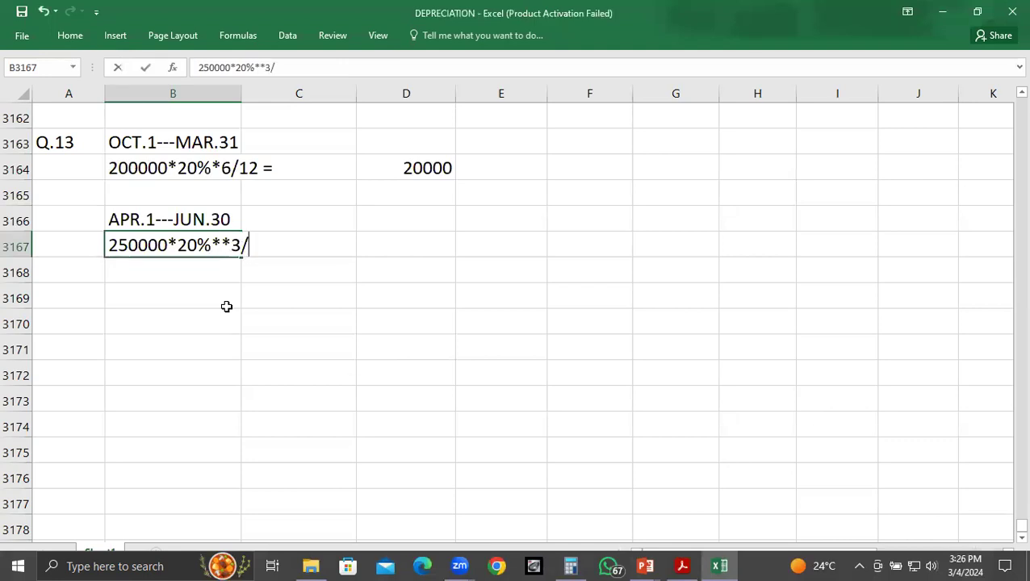
key("BackSpace")
key("BackSpace")
key("BackSpace")
key("BackSpace")
key("BackSpace")
type("3/12 =")
key("Tab")
key("Tab")
type("12500")
key("Return")
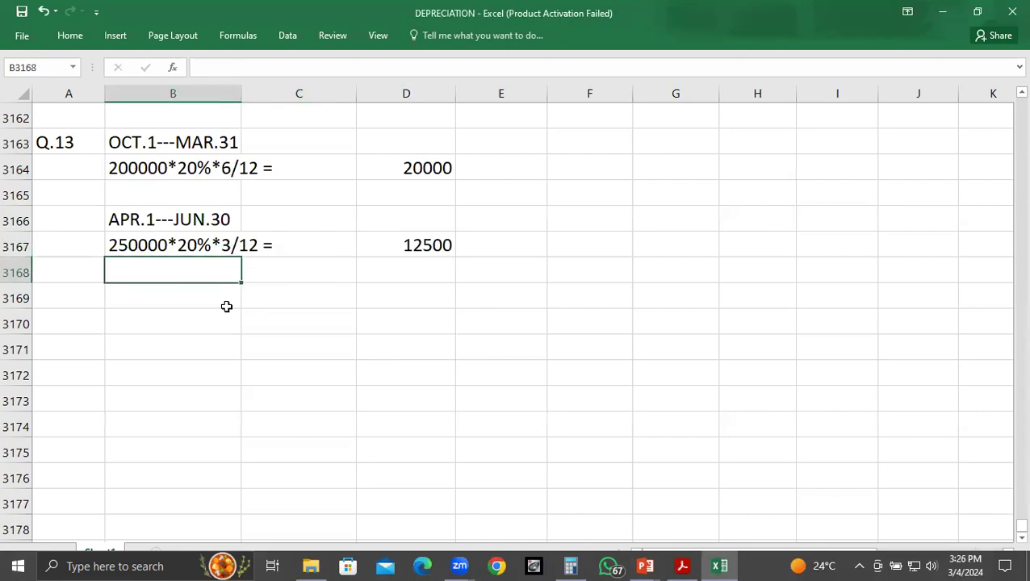
left_click(227, 308)
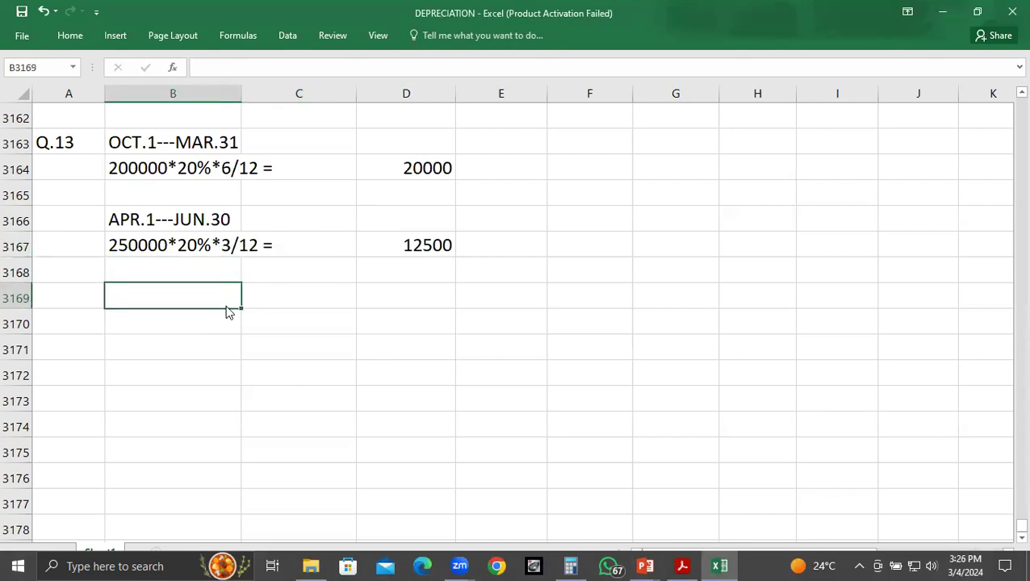
- Check the disposal entry in the PDF, then start the next period with JUL.1--- in B3169 and 210000*20%* in B3170
key("alt+Tab")
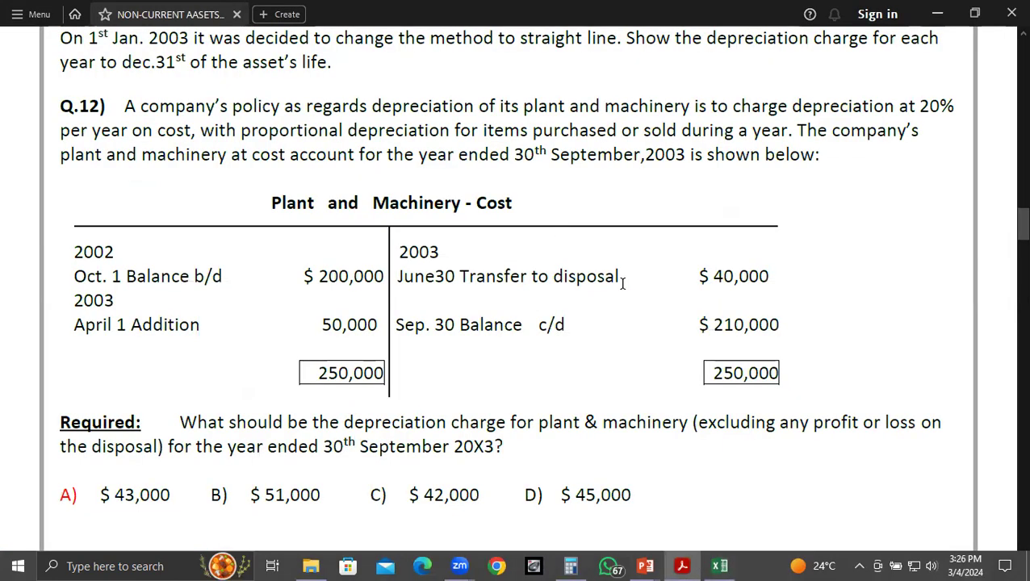
key("alt+Tab")
type("JUL.1")
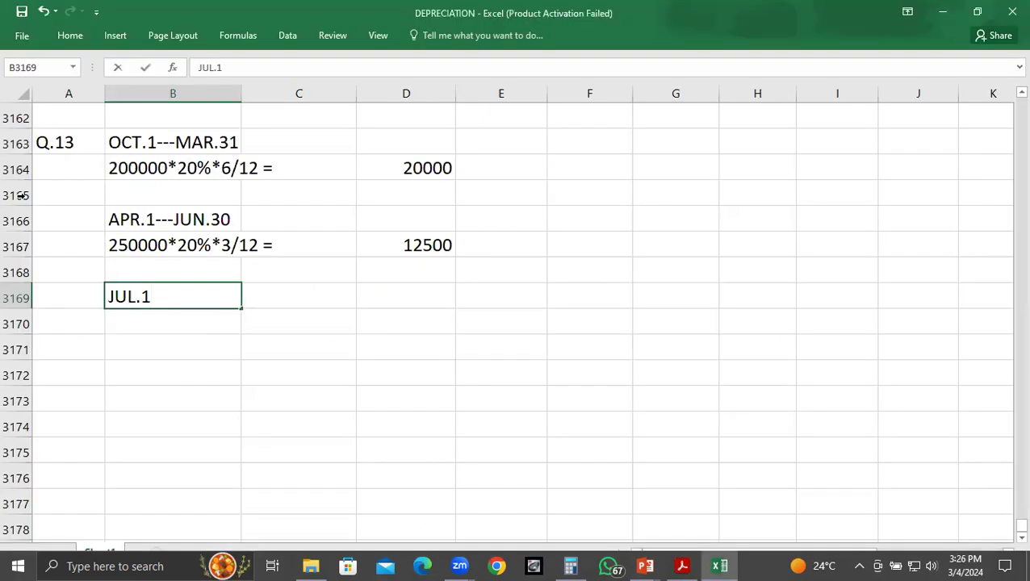
type("---")
key("Return")
type("210000")
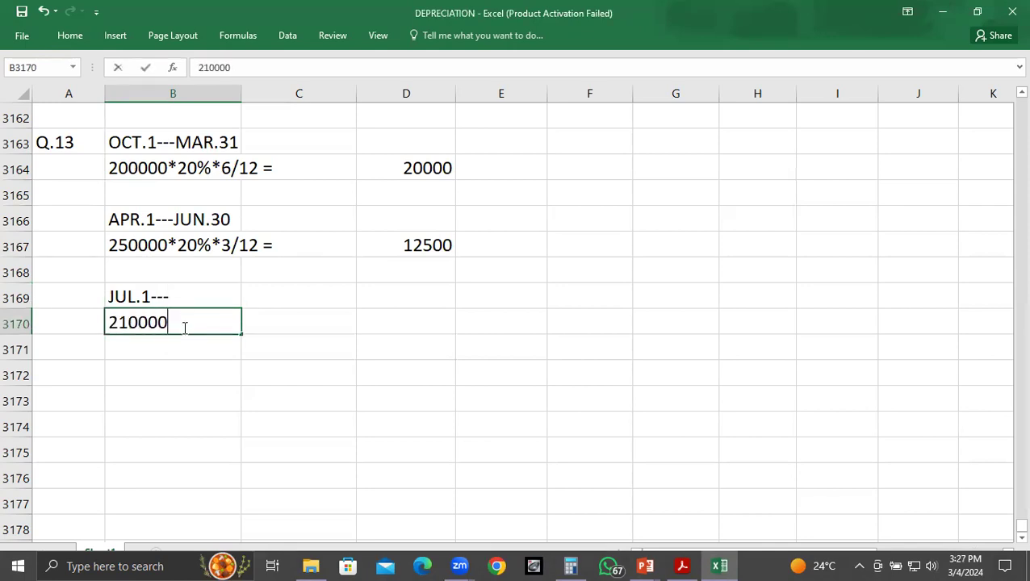
type("*20%")
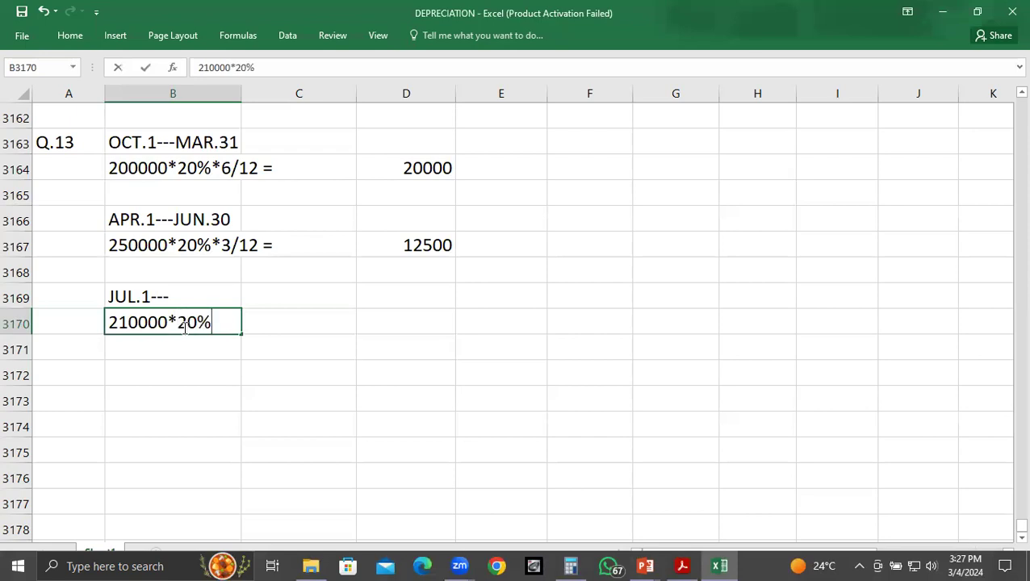
type("*")
- Check the closing balance date in the PDF and complete the B3169 heading as JUL.1---SEP.30
key("alt+Tab")
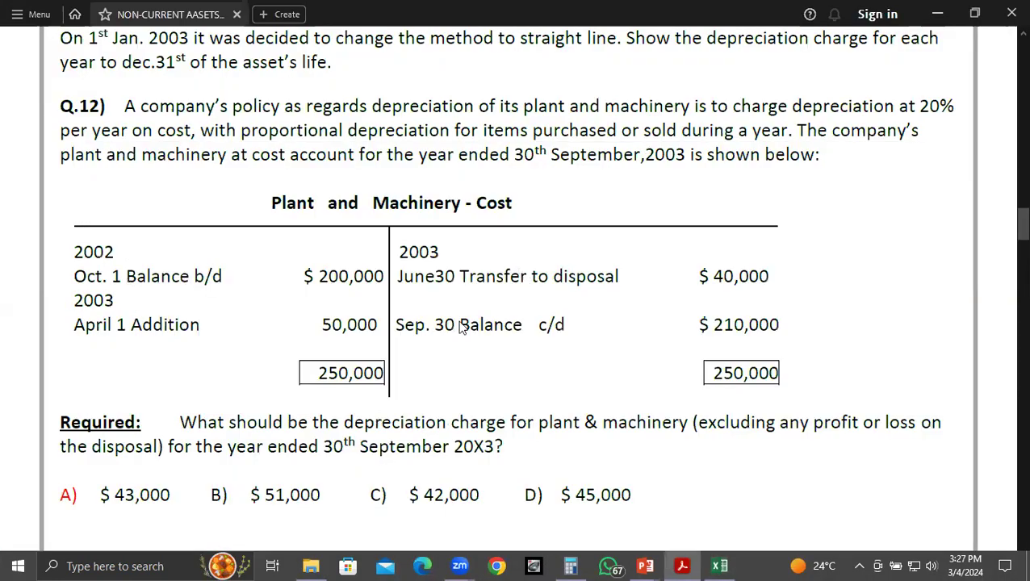
key("alt+Tab")
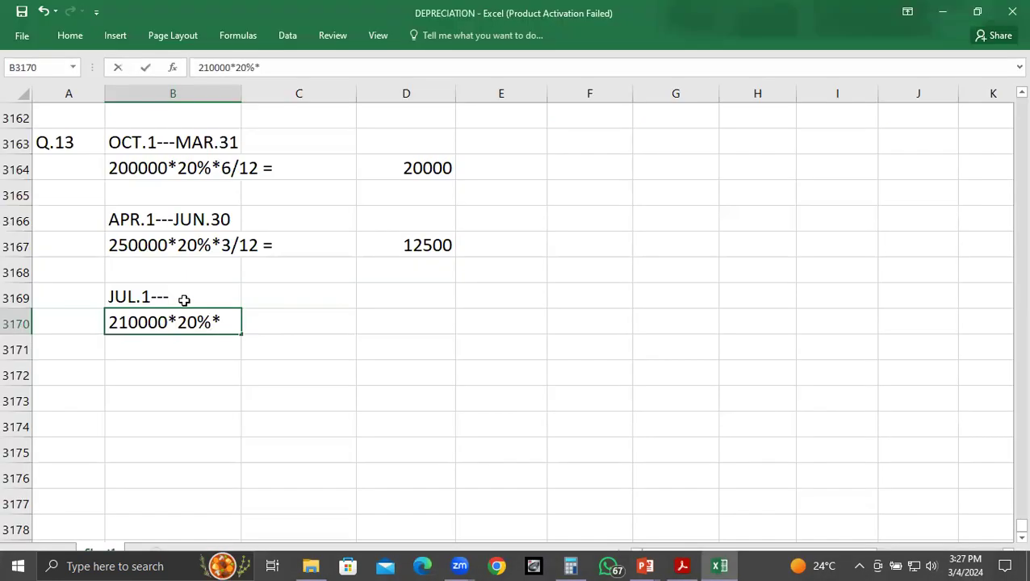
left_click(184, 299)
double_click(185, 300)
type("SEP.30")
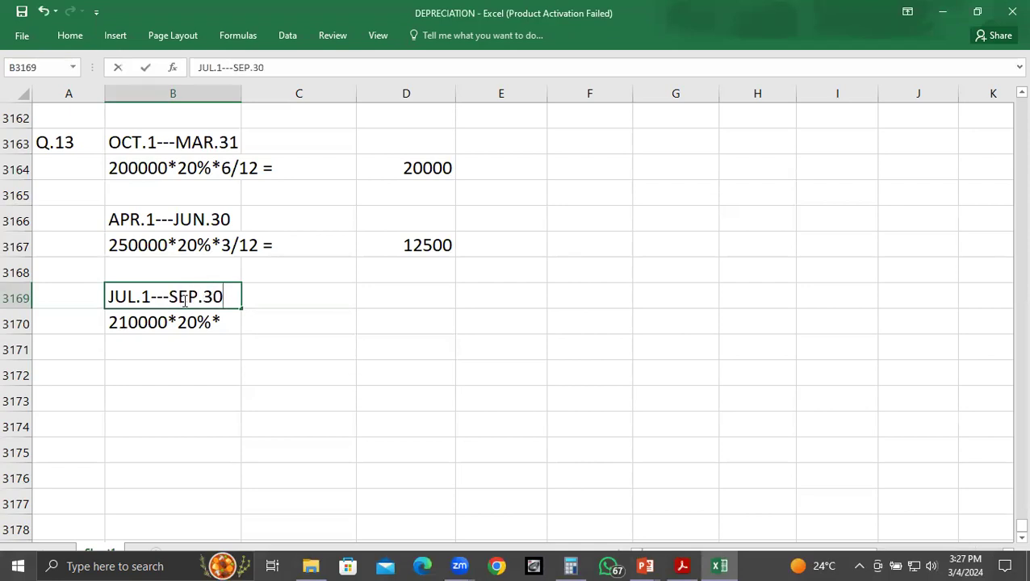
key("Return")
- Complete the B3170 working as 210000*20%*3/12 = and enter its result 10500 in D3170
double_click(215, 324)
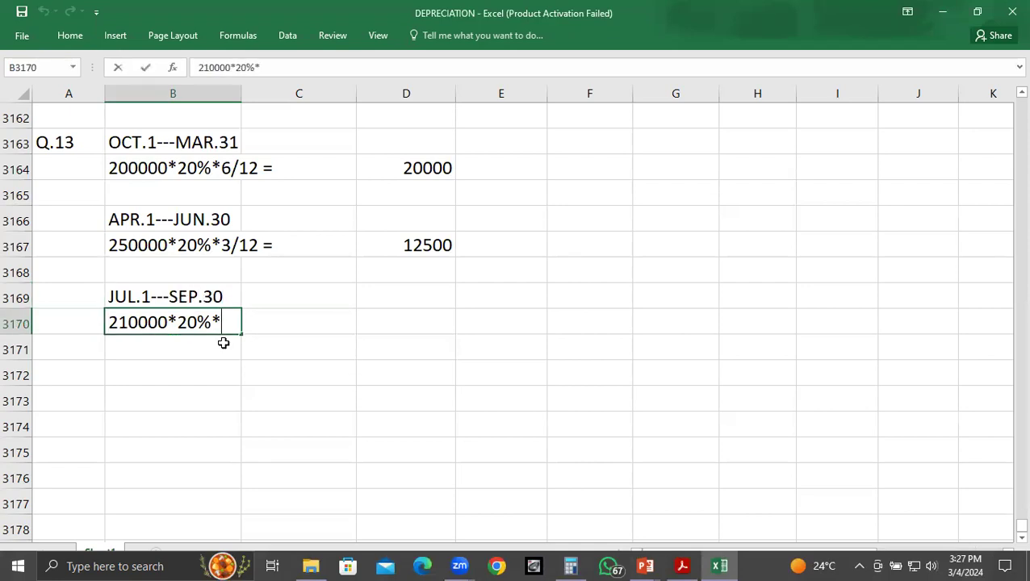
type("3/12 =")
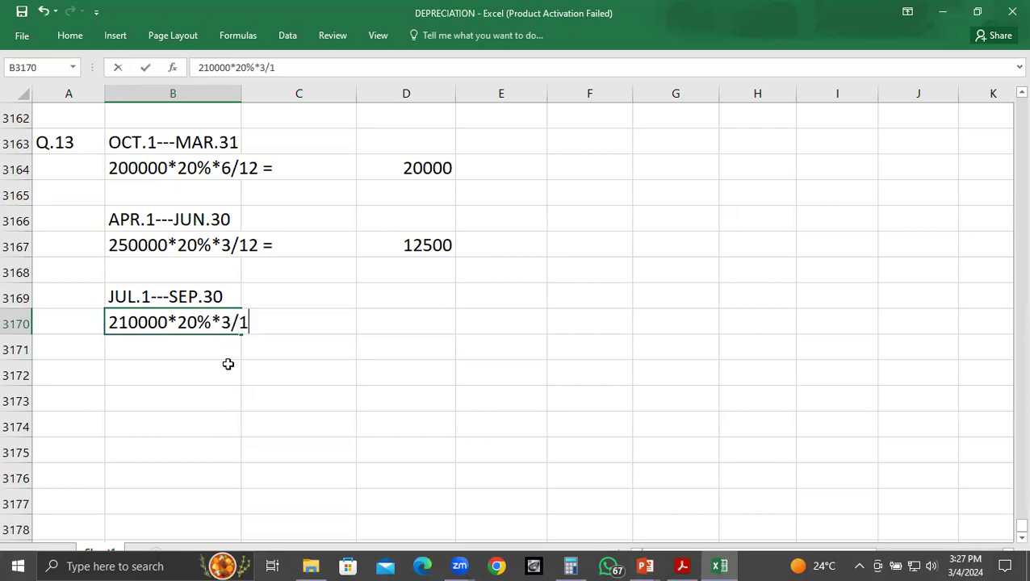
key("Tab")
key("Tab")
key("Tab")
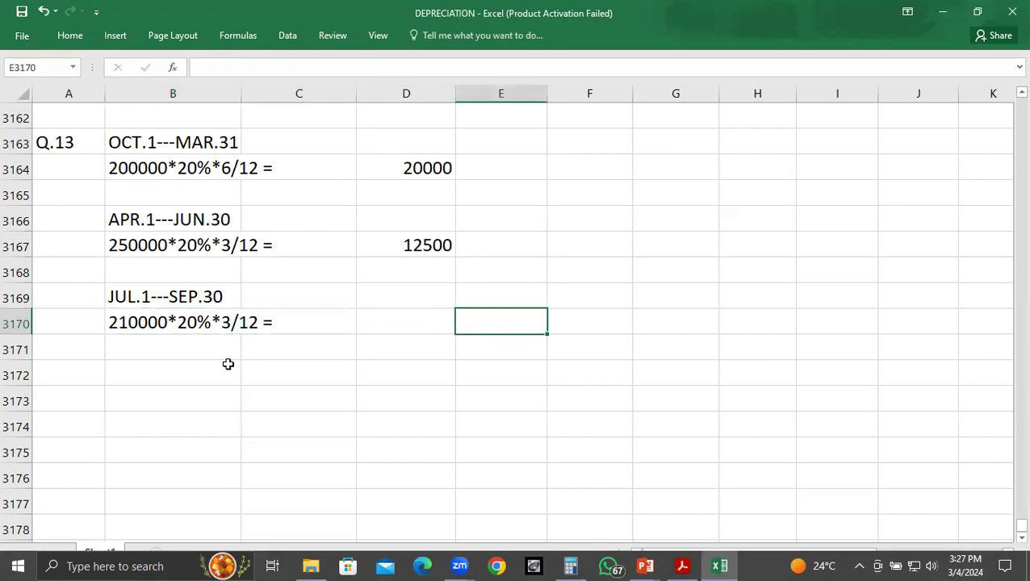
key("Left")
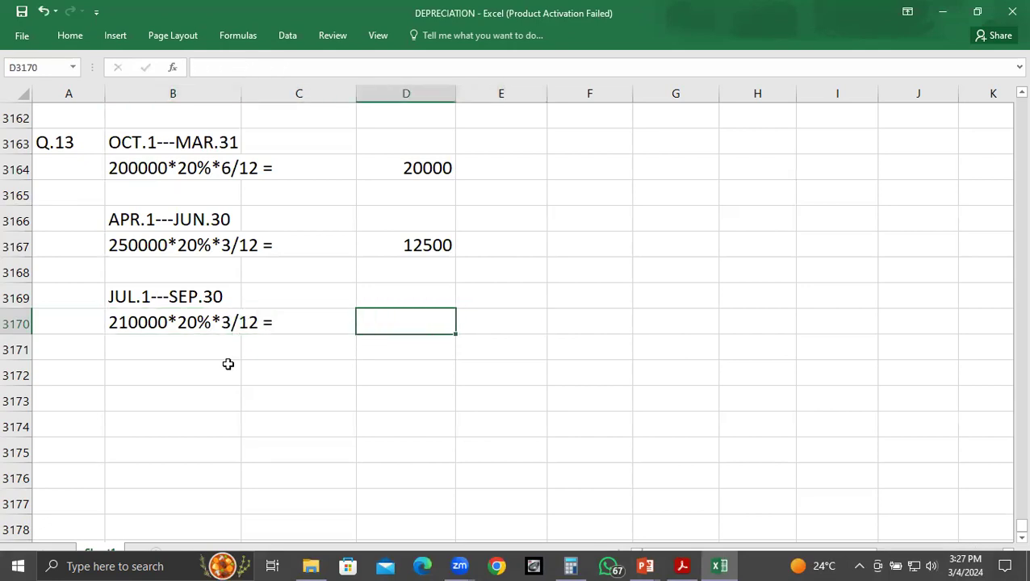
type("10500")
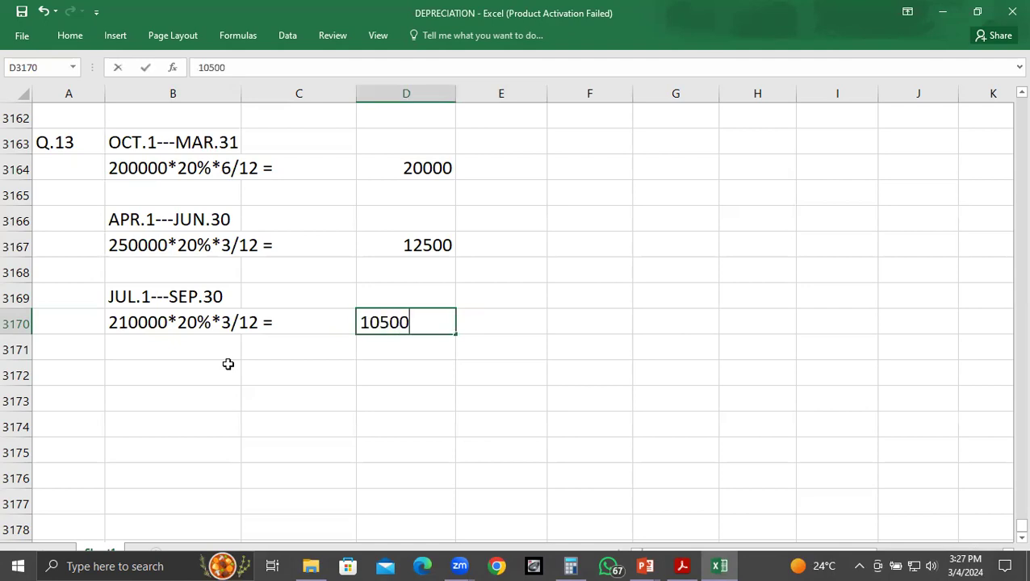
key("Return")
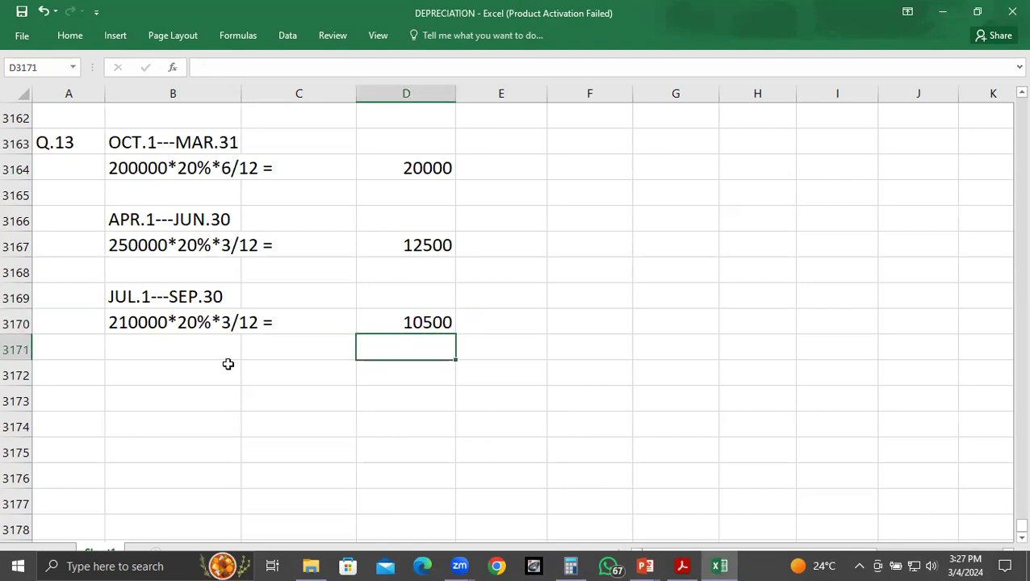
- Select the three period charges in D3164:D3170 to check their sum
key("Up")
key("Up")
key("Up")
key("Up")
key("Up")
key("Up")
key("Up")
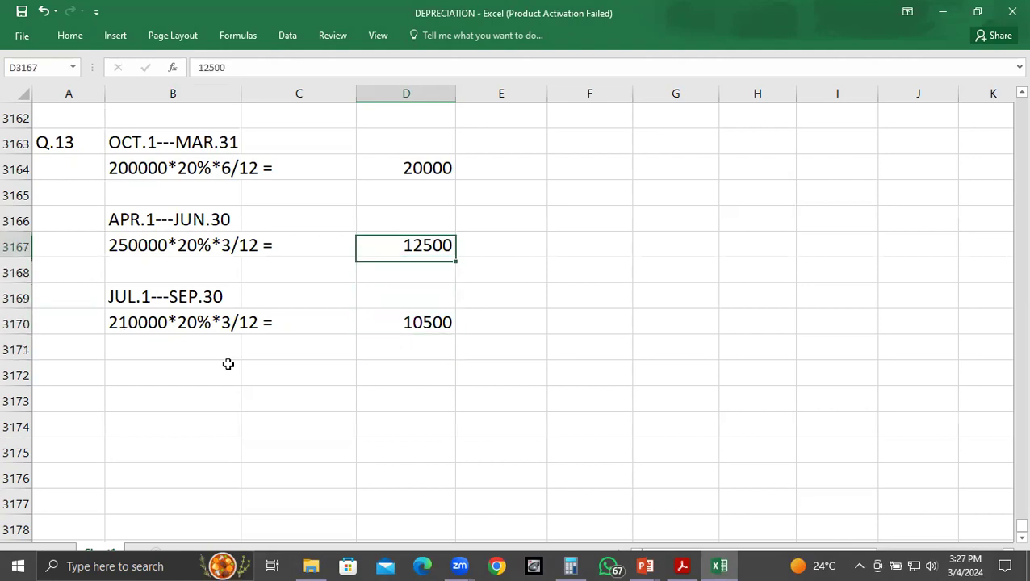
key("shift+Down")
key("shift+Down")
key("shift+Down")
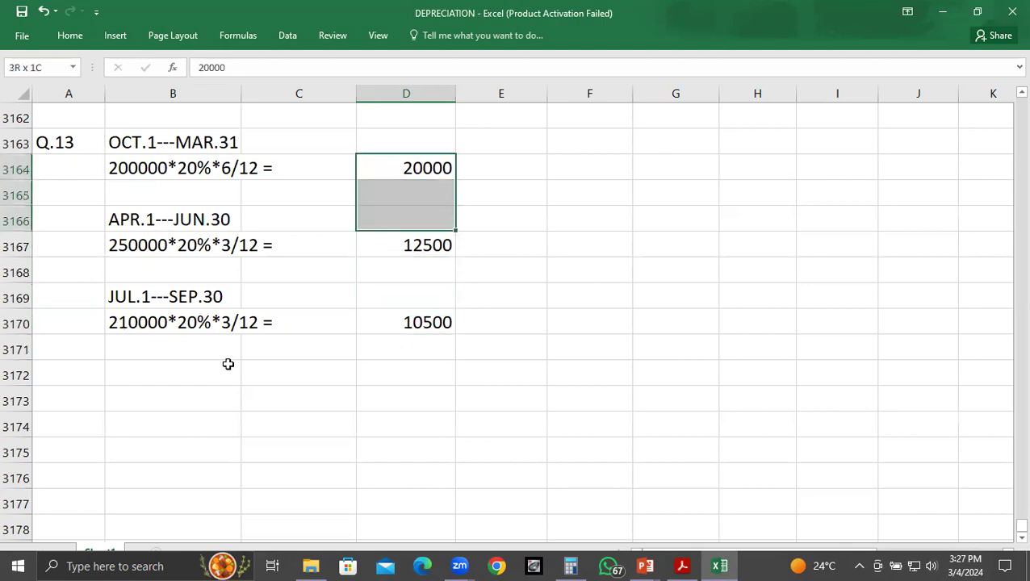
key("shift+Down")
key("shift+Down")
key("shift+Down")
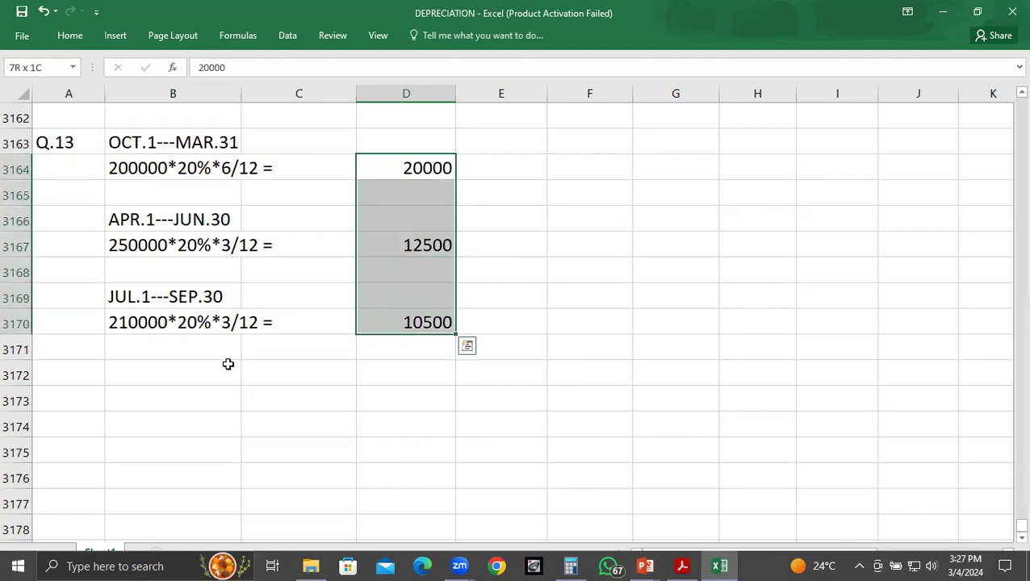
- Enter the total charge 43000 in D3171 and format it with a top and double bottom border
key("Down")
key("Down")
key("Down")
key("Up")
key("Up")
key("Up")
key("Down")
key("Down")
key("Down")
key("Down")
key("Down")
key("Down")
key("Down")
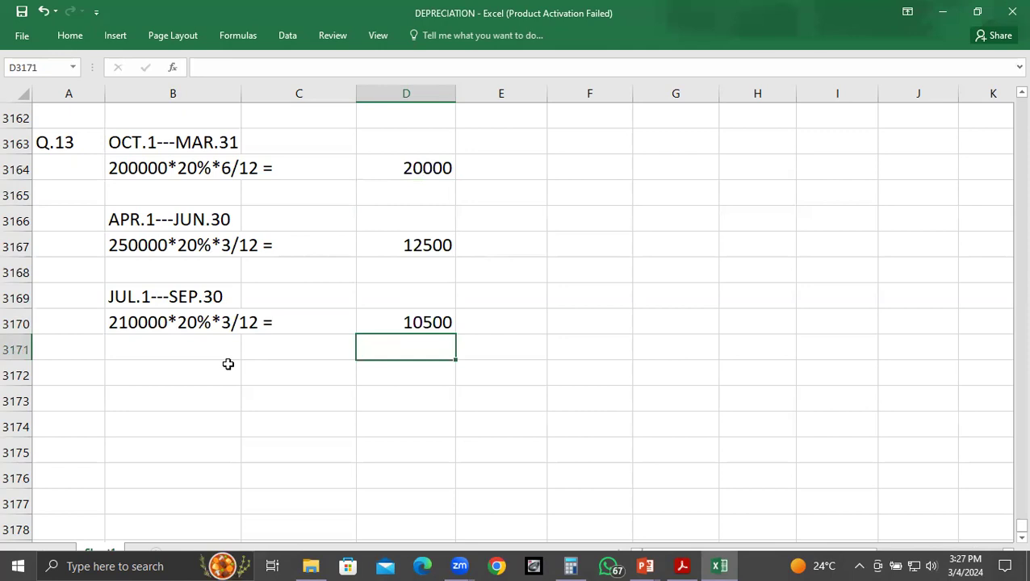
type("43000")
key("Return")
key("Up")
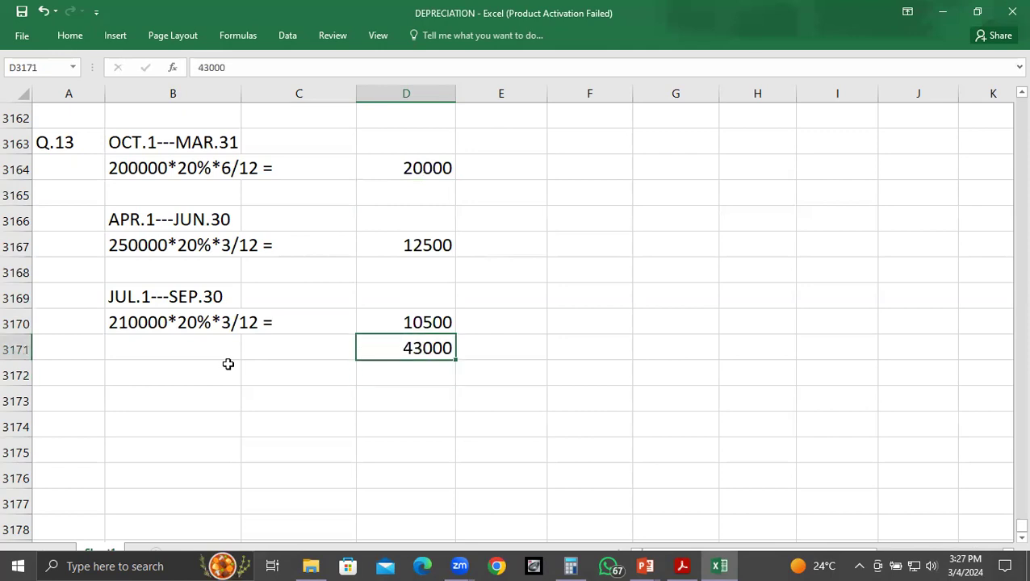
left_click(77, 39)
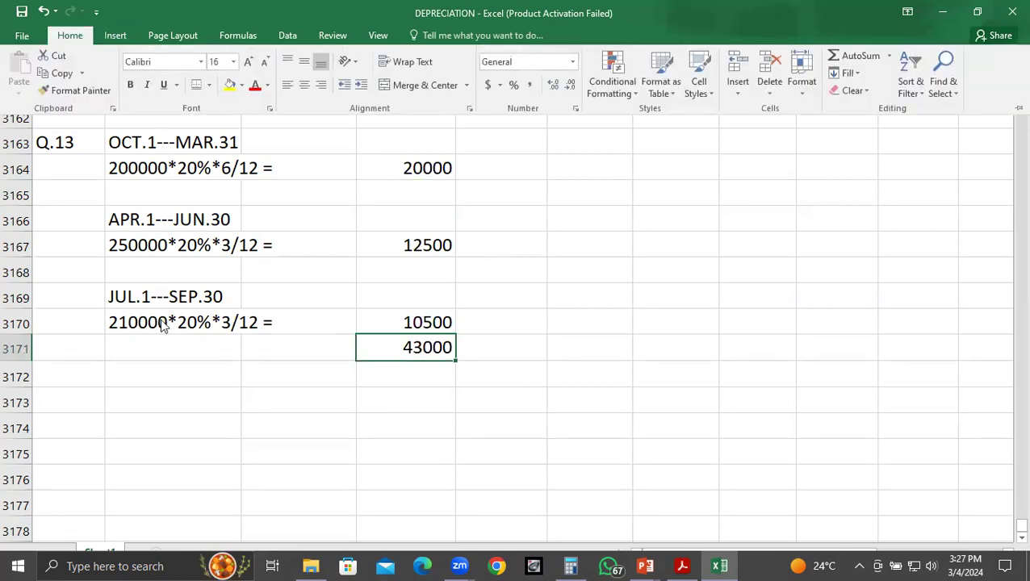
left_click(159, 379)
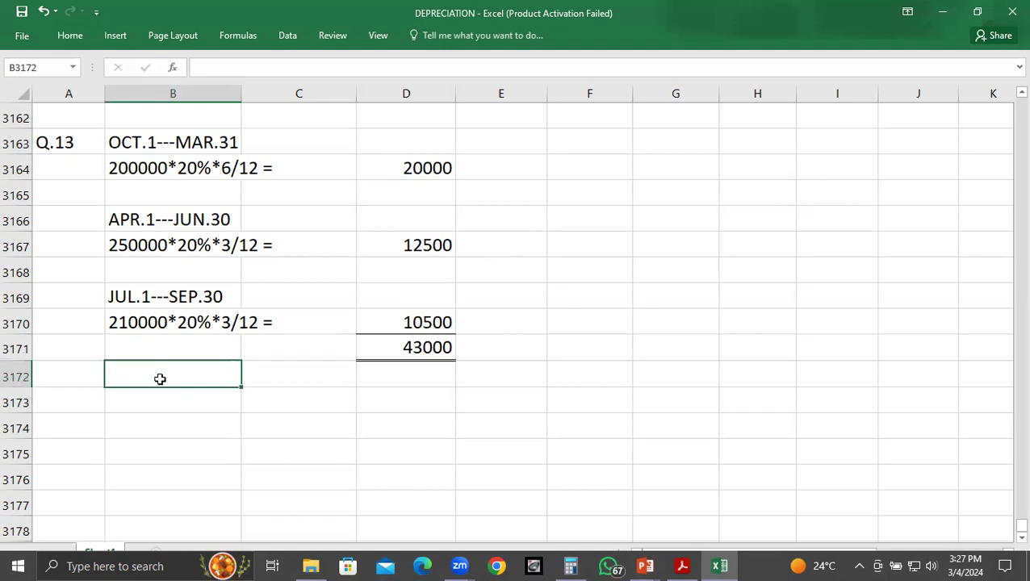
- Review the three period workings in B3163:B3170 against the plant and machinery cost account in the PDF
key("alt")
left_click(689, 313)
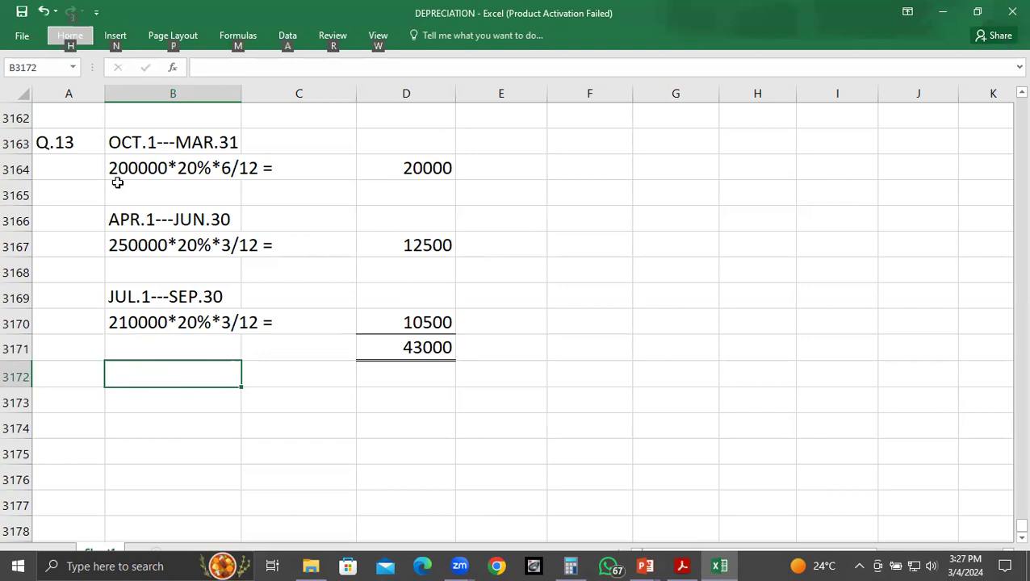
left_click(81, 142)
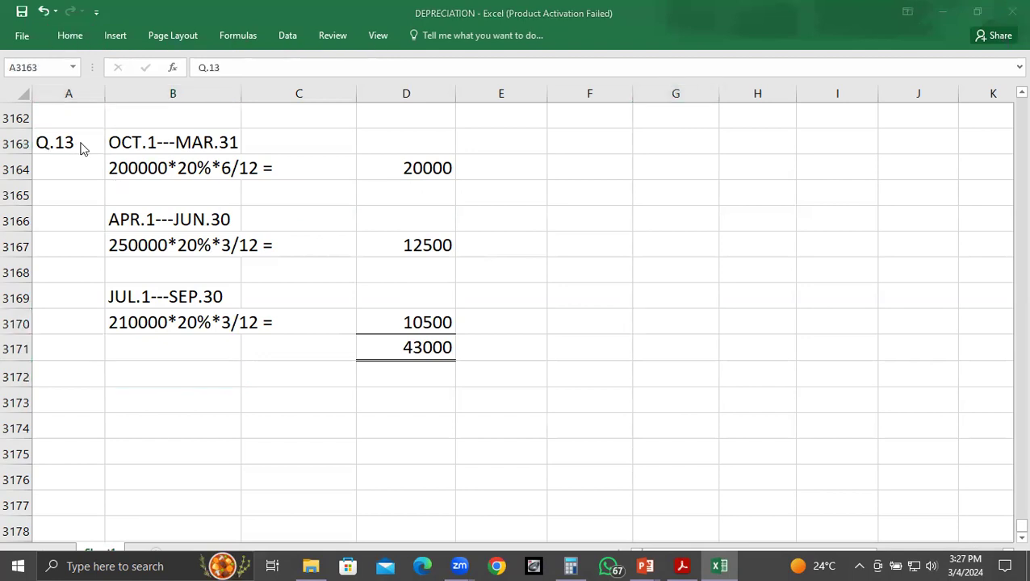
key("alt+Tab")
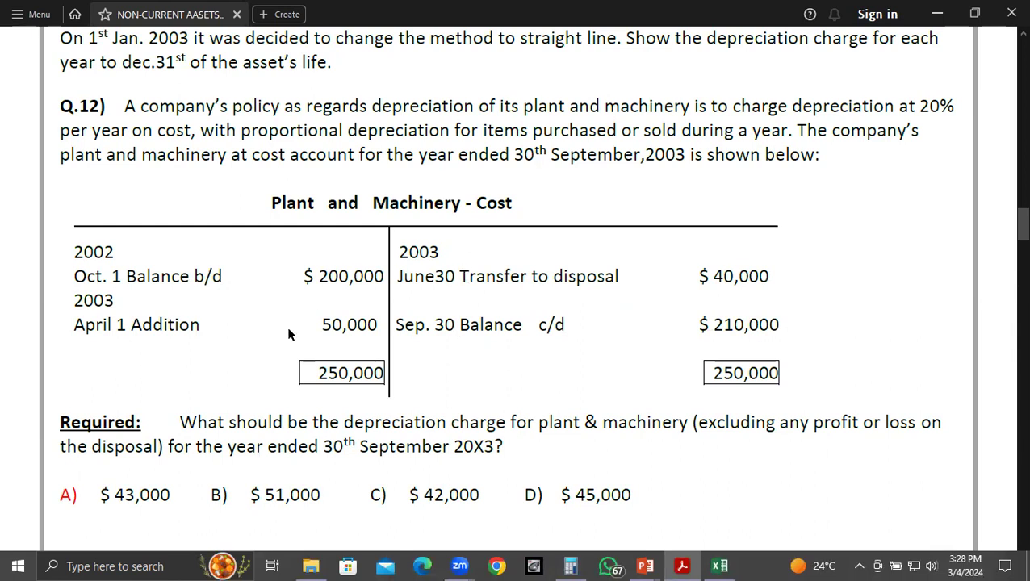
key("alt+Tab")
left_click(131, 251)
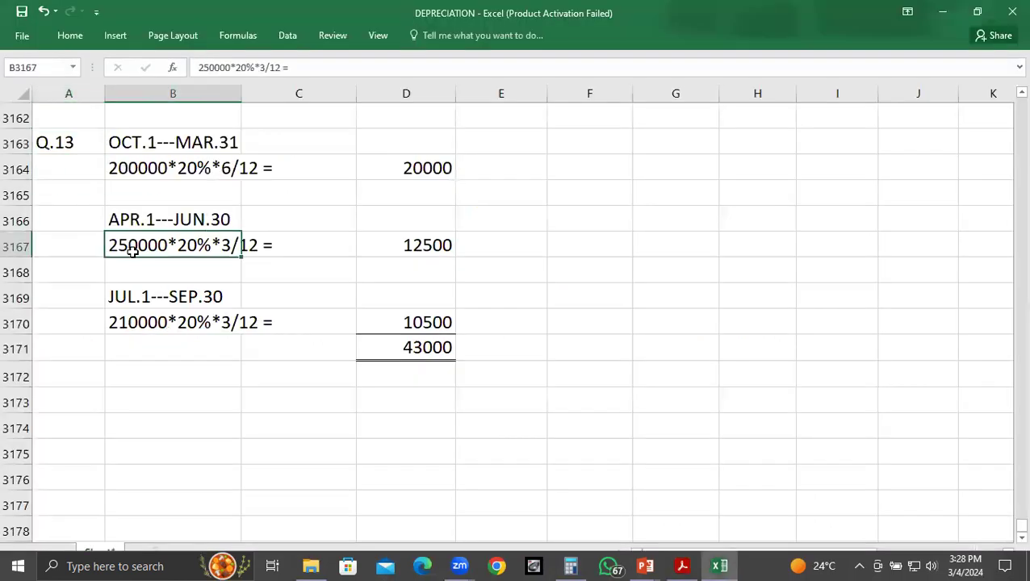
left_click(122, 328)
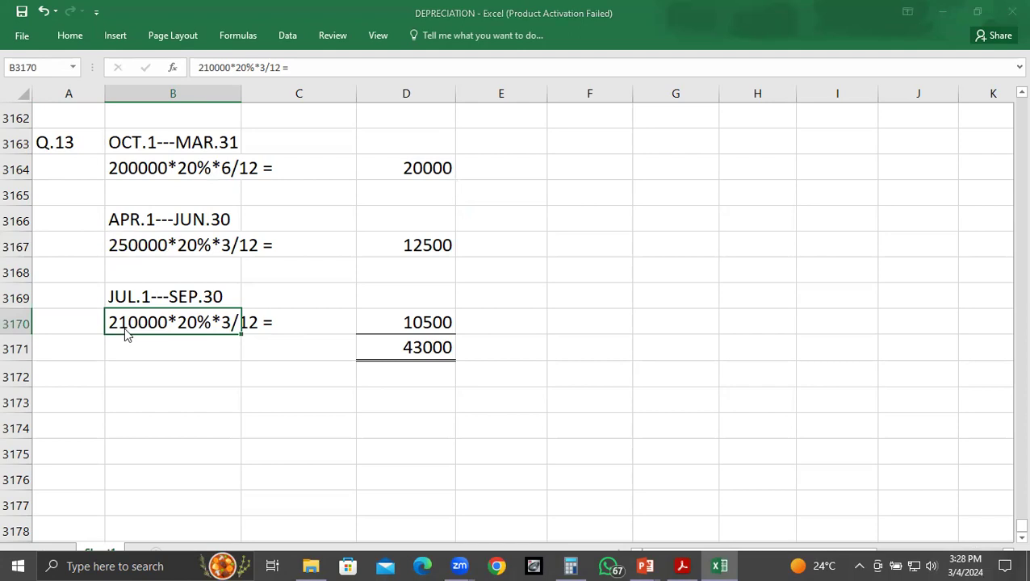
key("alt+Tab")
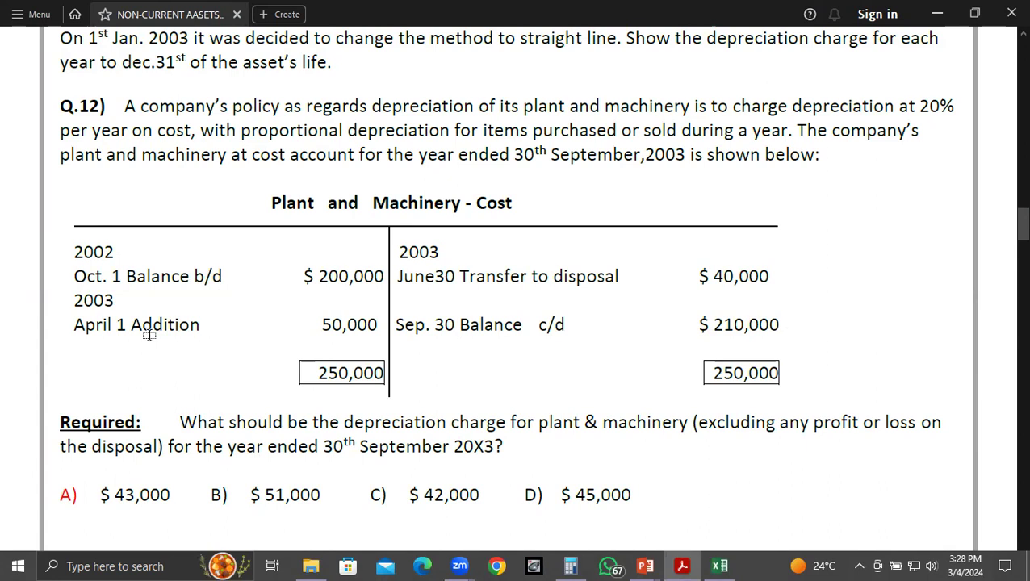
key("alt+Tab")
left_click(152, 251)
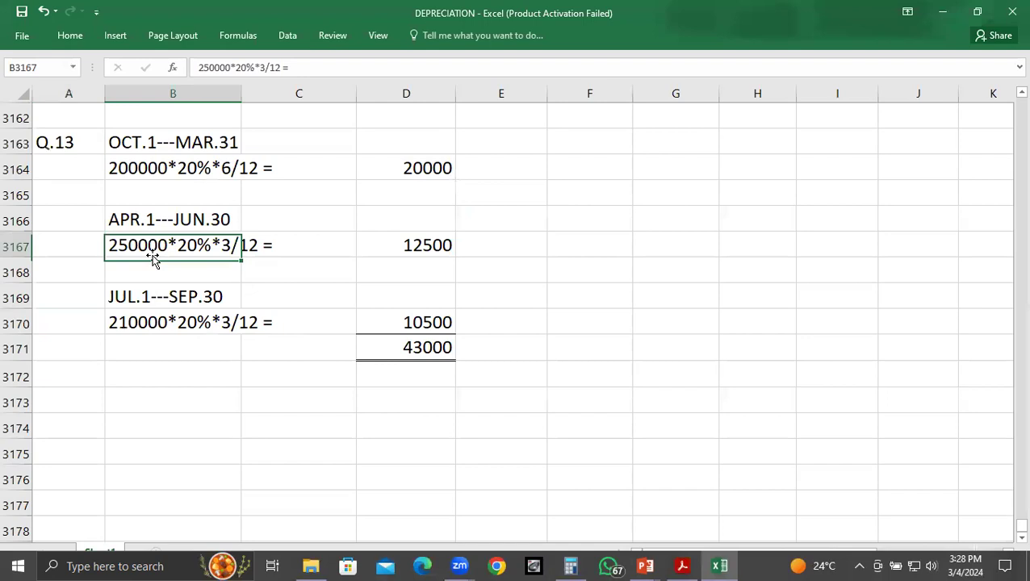
left_click(141, 321)
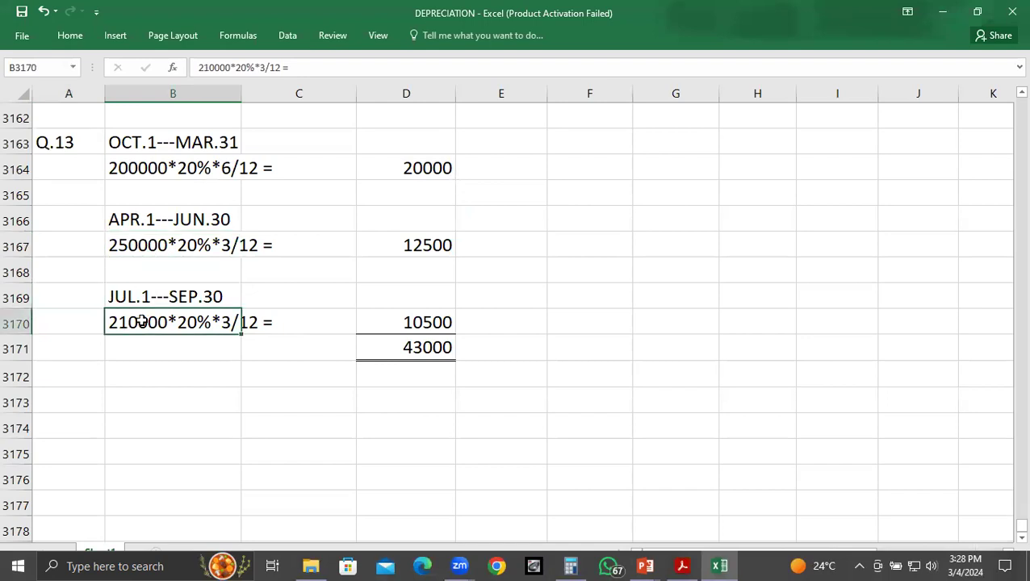
left_click(81, 142)
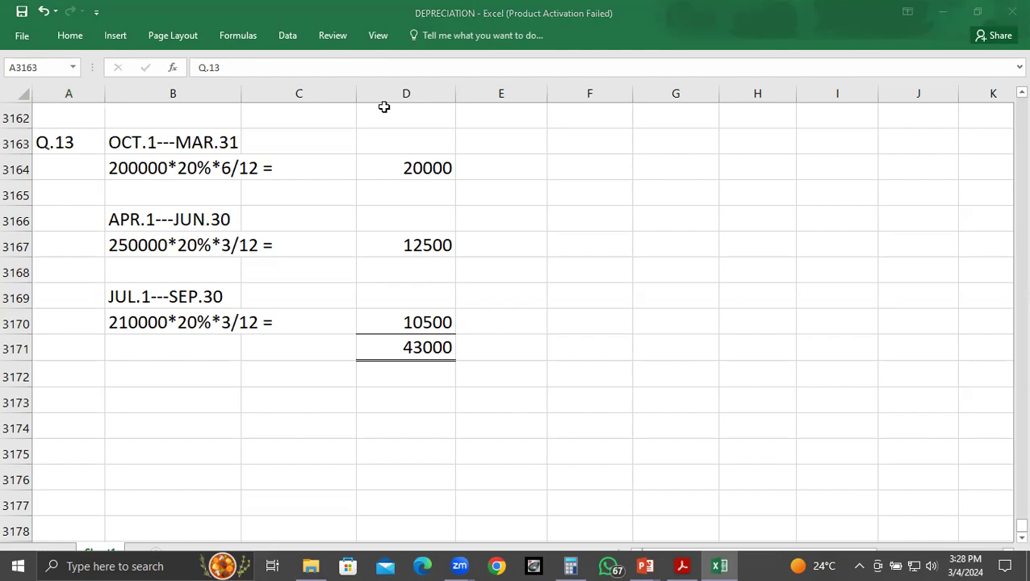
- In the PDF, highlight Q.13's requirement sentence "Workout depreciation to be charge for 5th year under:"
key("alt+Tab")
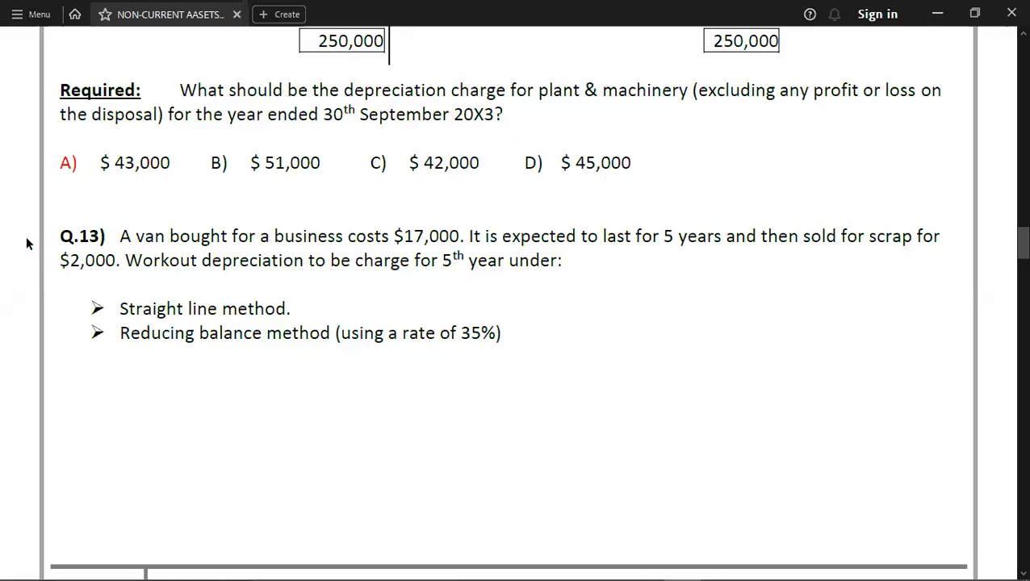
scroll(27, 243, "down", 1)
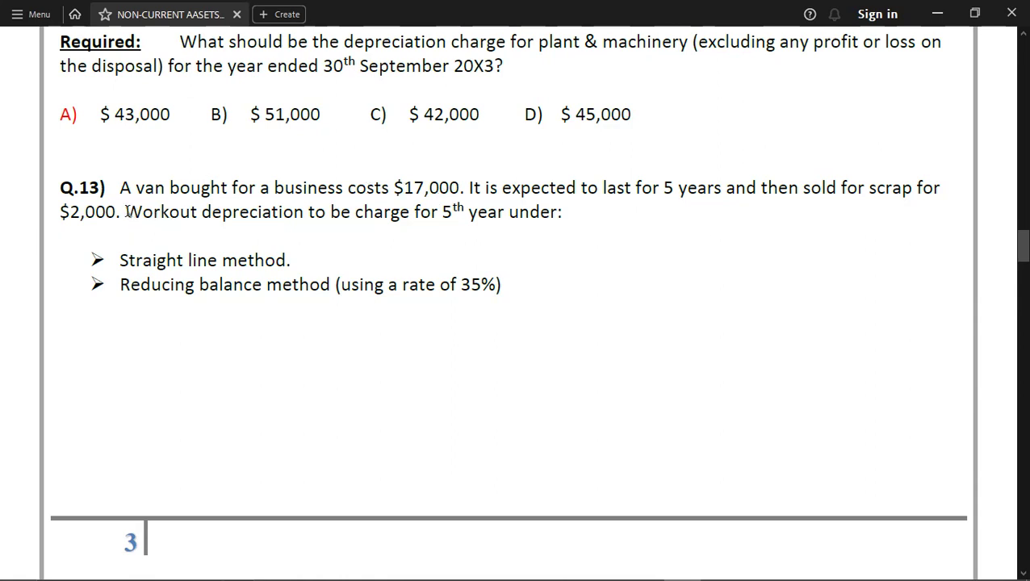
left_click_drag(125, 210, 564, 211)
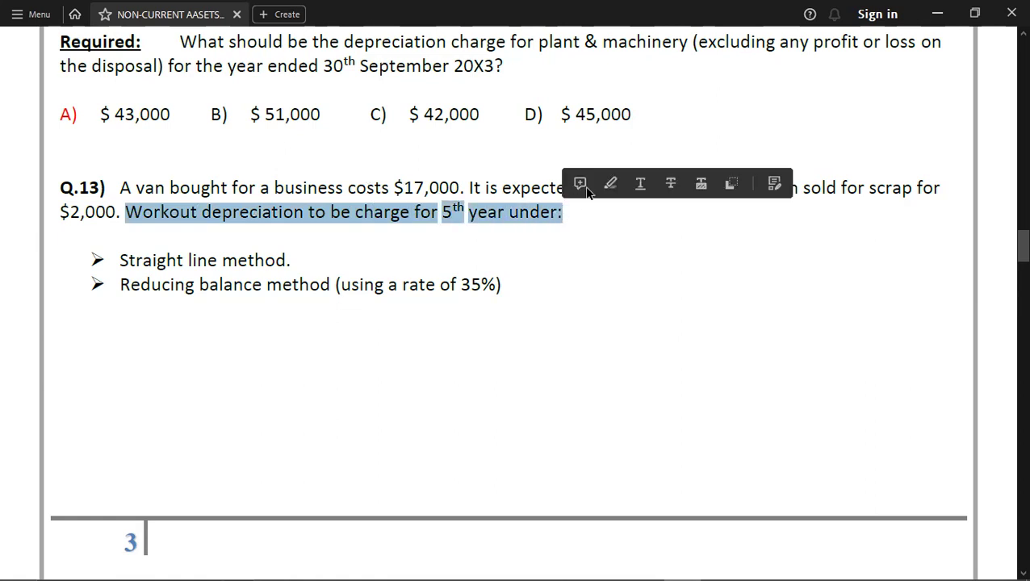
left_click(612, 184)
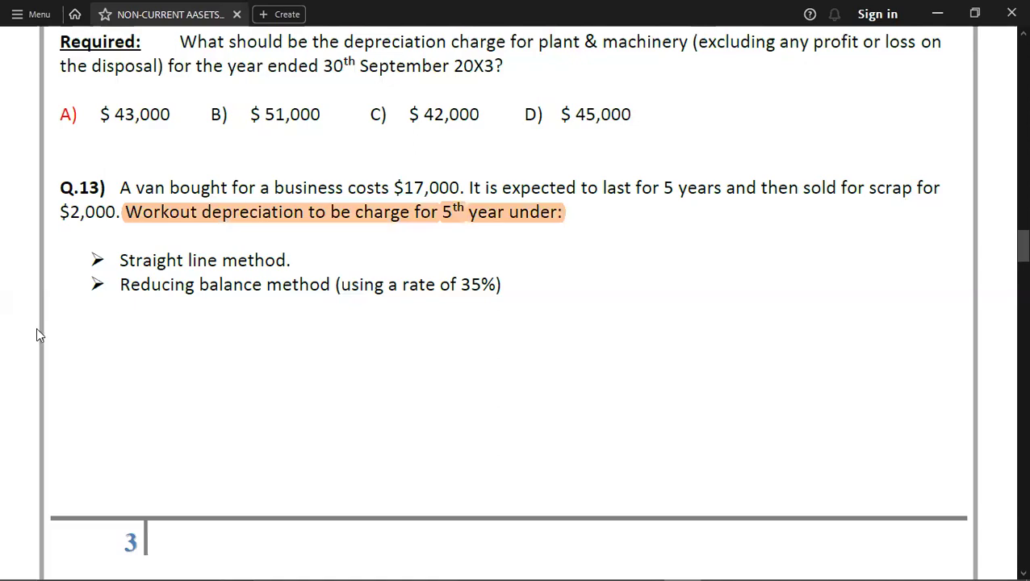
- Return to the Excel sheet and enter the question label Q.13 in A3174, below the plant and machinery answer
key("alt+Tab")
key("Tab")
key("Down")
key("Down")
key("Down")
key("Down")
key("Down")
key("Down")
key("Down")
key("Down")
key("Down")
key("Down")
key("Down")
key("Down")
key("Down")
key("Down")
key("Down")
key("Down")
key("Down")
key("Down")
key("Down")
key("Down")
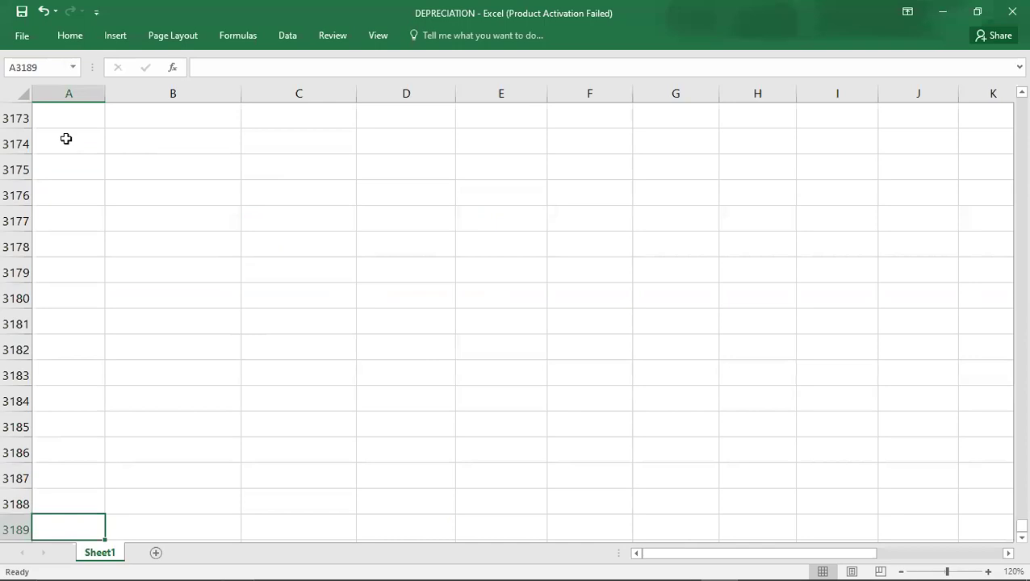
left_click(66, 139)
type("Q.13")
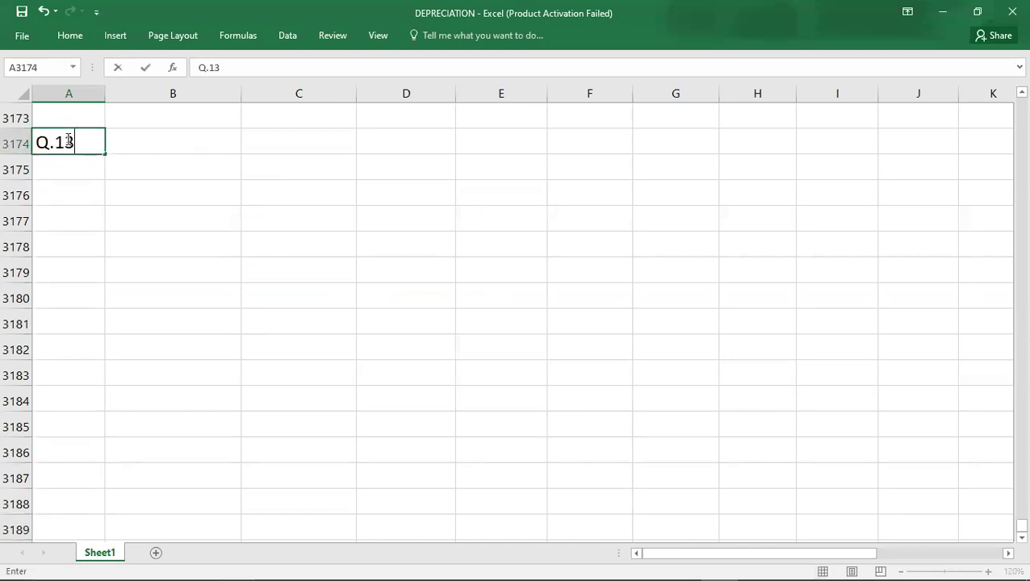
- Enter the heading SLM in B3174 beside the Q.13 label and make it bold
key("Tab")
type("SLM")
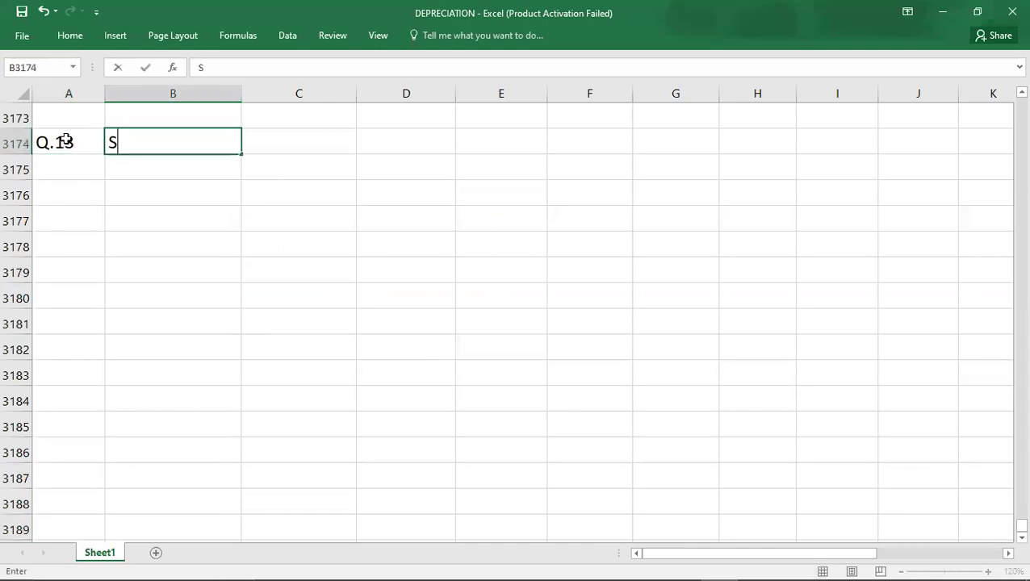
key("Return")
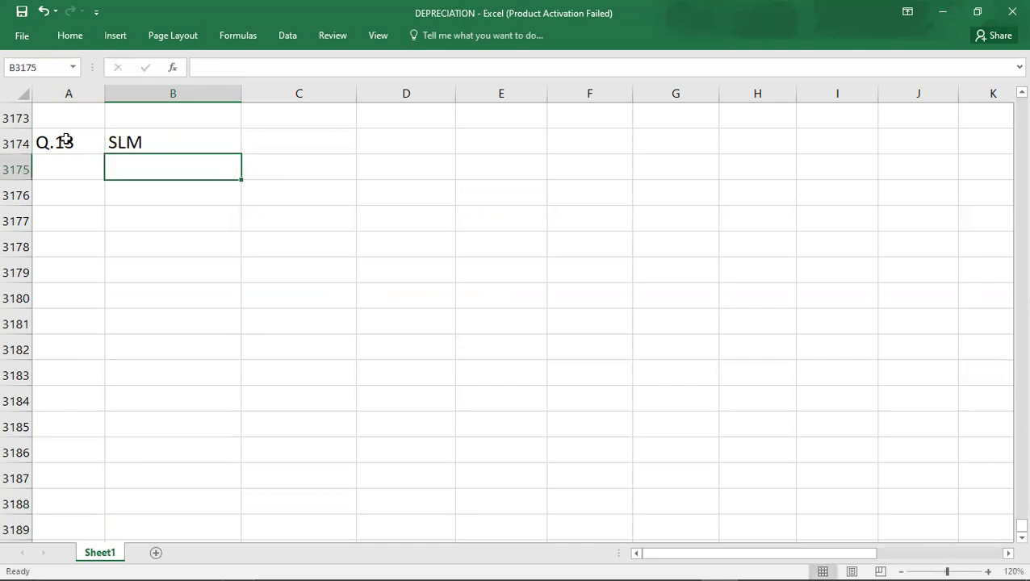
key("Up")
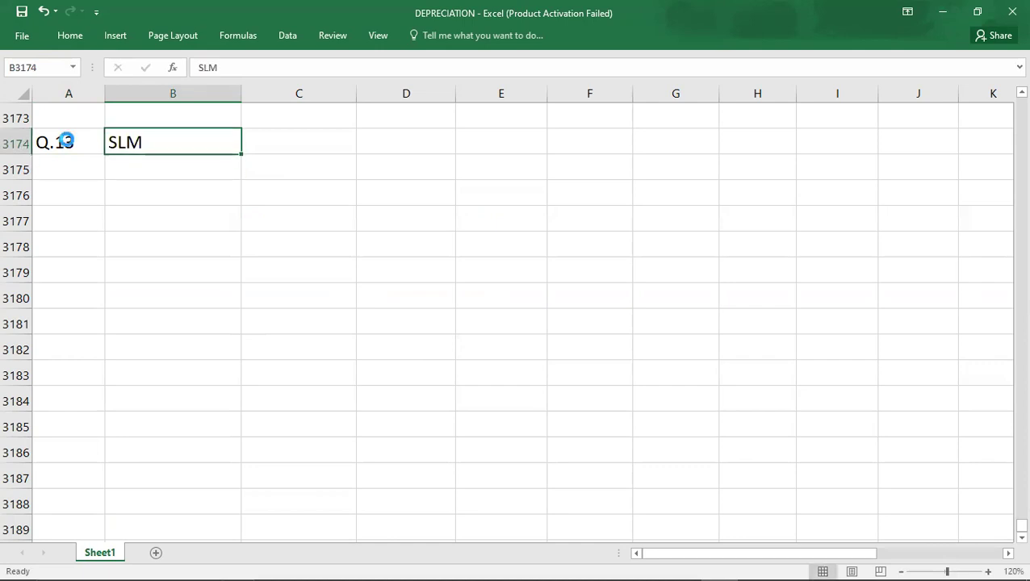
key("ctrl+b")
key("Down")
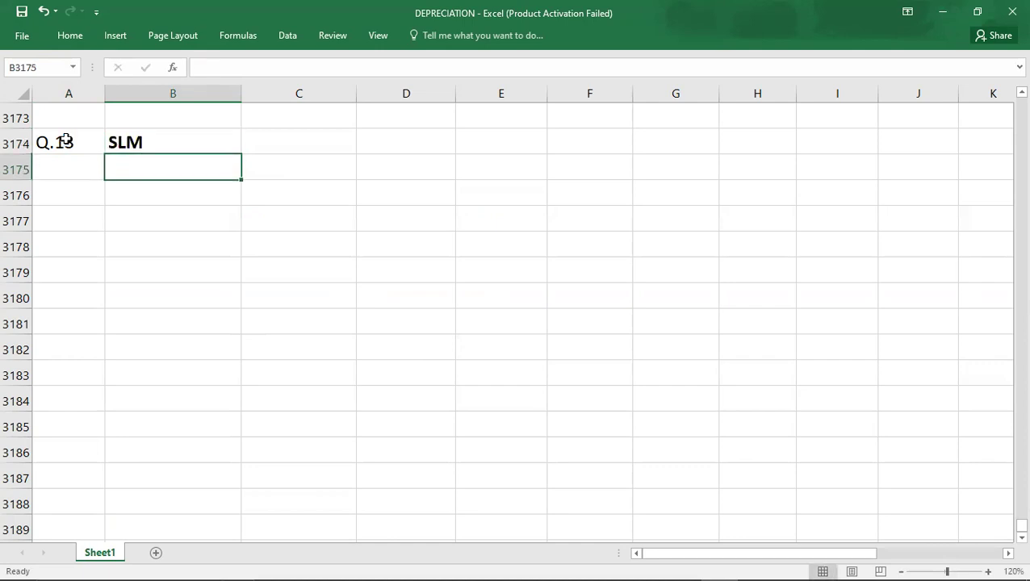
- Begin the straight line working in B3175 with "DEP. EXP. = 17000 -", taking the van's cost from the PDF question
type("DEP. EXP. =")
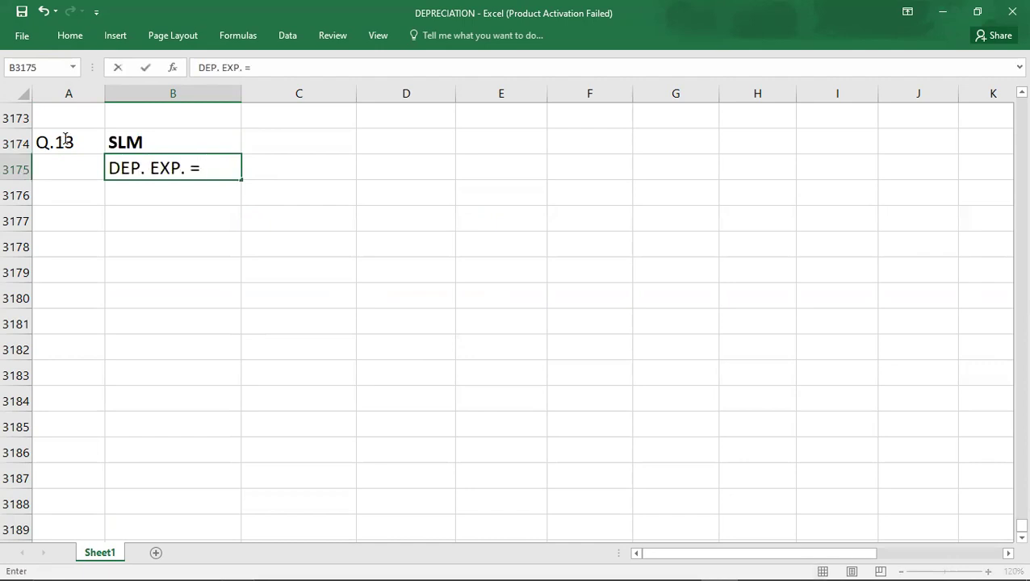
key("alt+Tab")
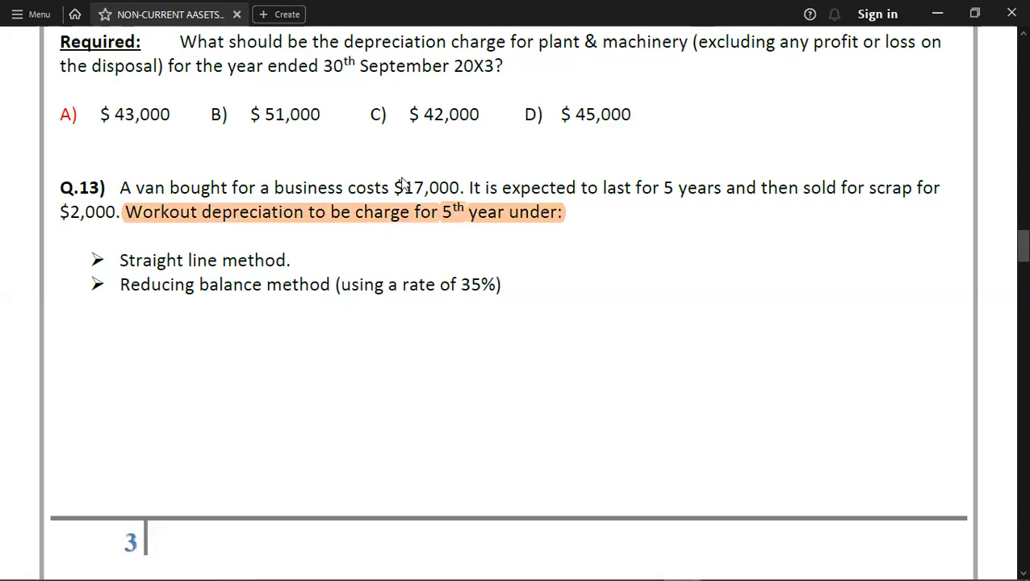
key("alt+Tab")
type("70")
key("BackSpace")
key("BackSpace")
type("17000 -")
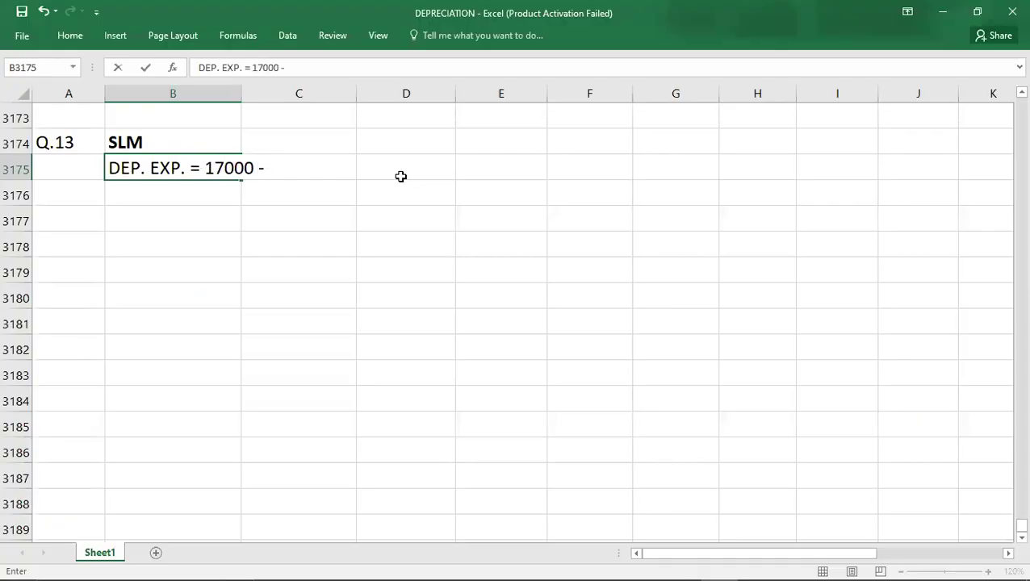
- Check the scrap value in the PDF and complete the B3175 working with "2000/5 ="
key("alt+Tab")
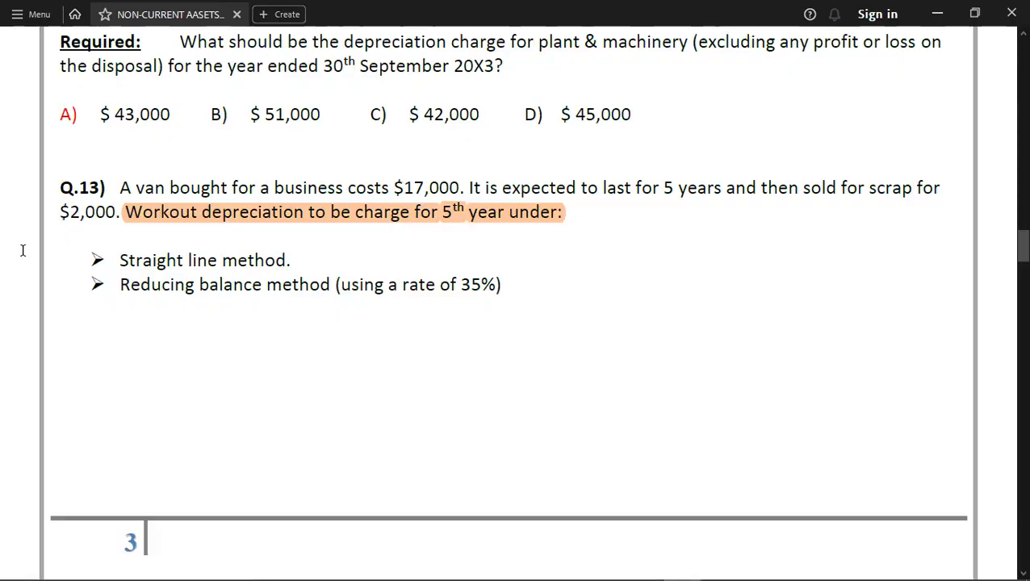
key("alt+Tab")
type("000")
key("BackSpace")
key("BackSpace")
key("BackSpace")
type("2000")
type("-")
key("BackSpace")
type("/")
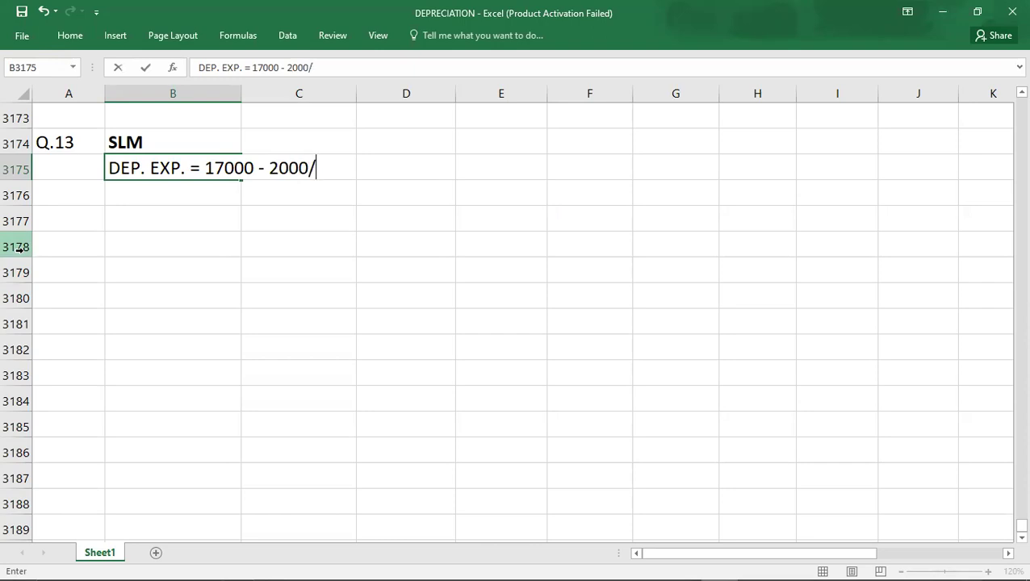
type("5 =")
- Enter the straight line depreciation result 3000 in D3175
key("Tab")
key("Tab")
type("3000")
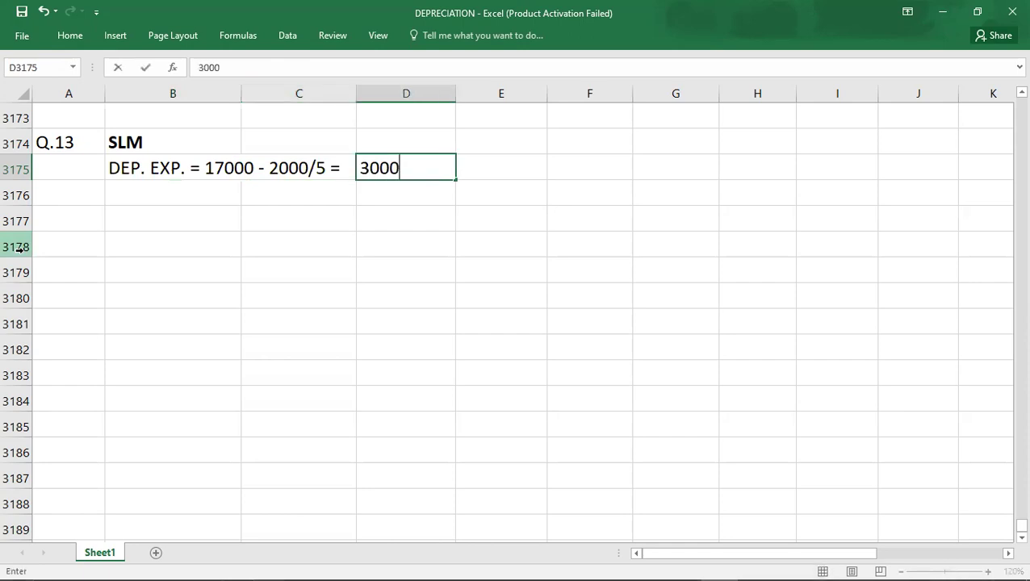
key("Return")
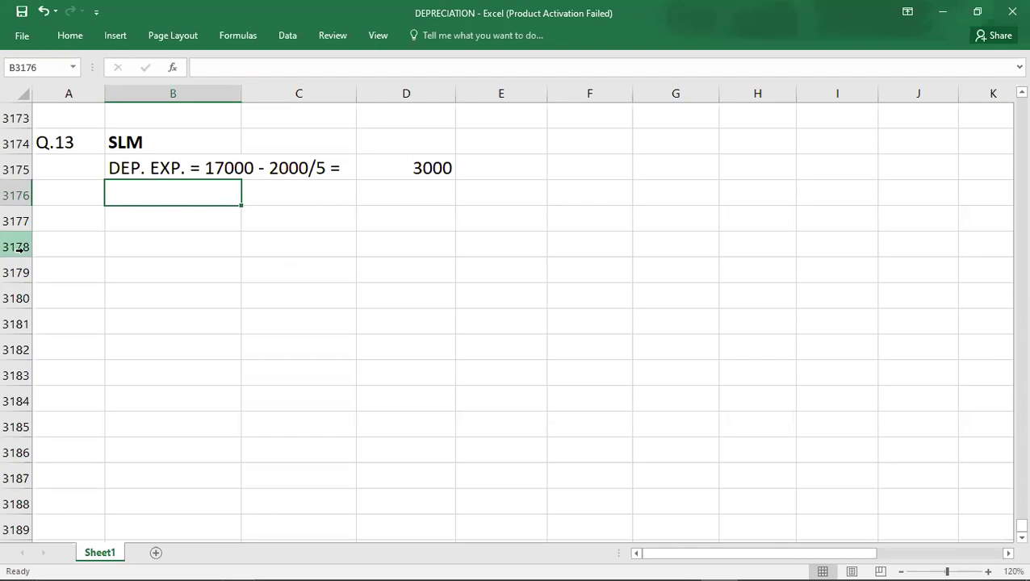
- Enter the heading RBM in B3177, one blank row below the straight line working, and make it bold
key("Down")
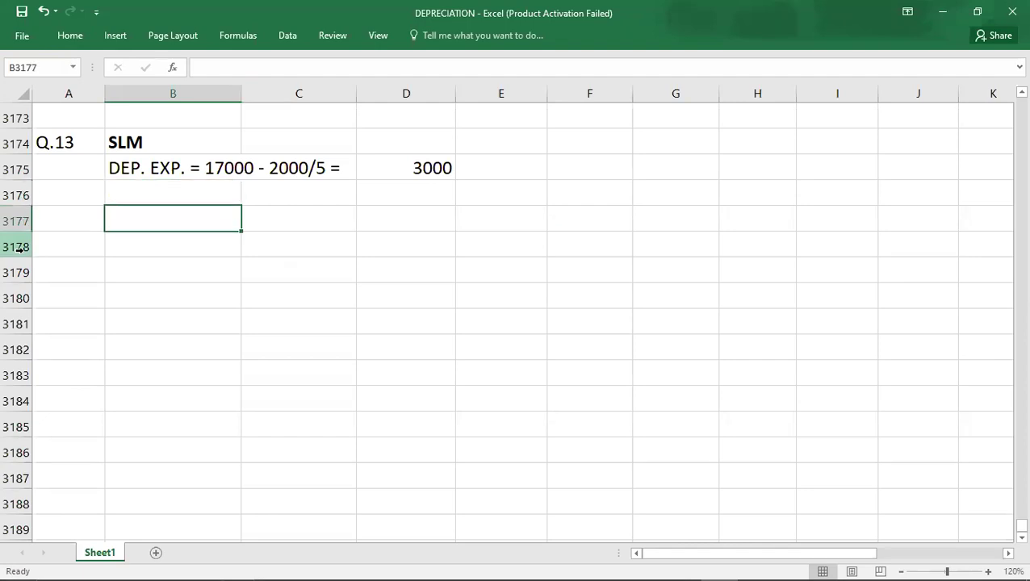
type("R")
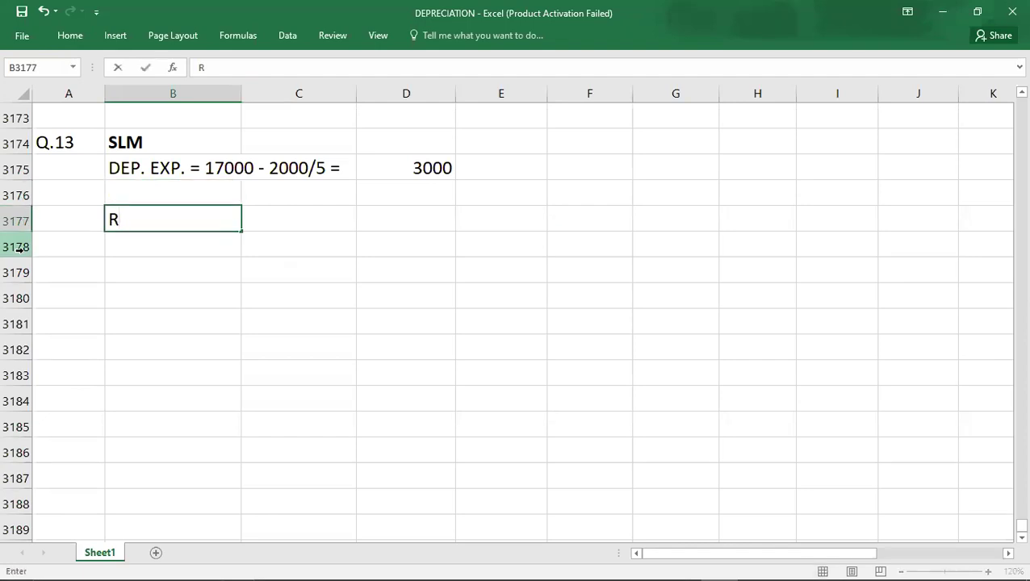
type("BM")
key("ctrl+Return")
key("ctrl+b")
key("Down")
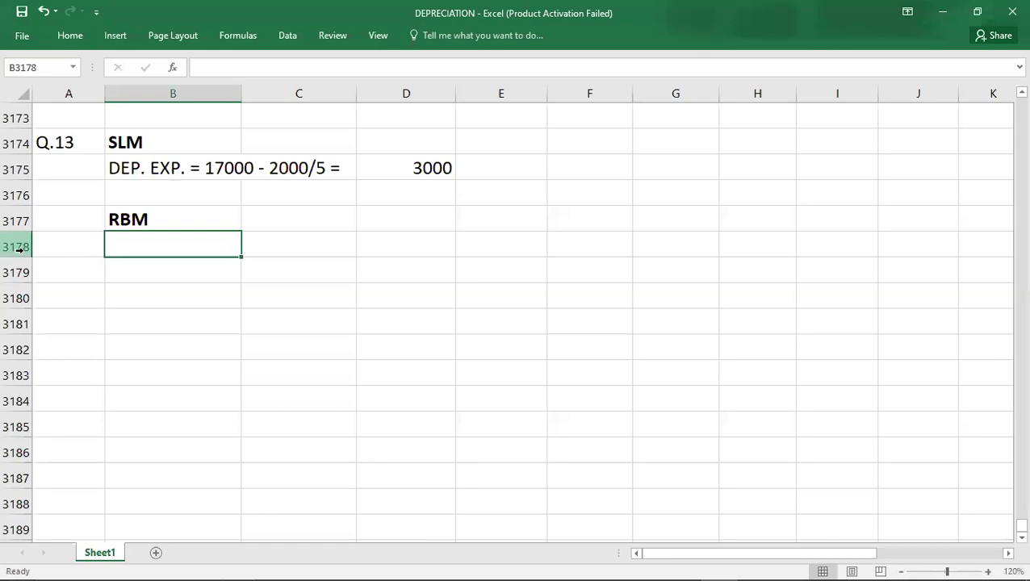
- Label B3179 YEAR-1 and enter "DEP. EXP. = (17000-0)35%=" in C3179, taking the reducing balance rate from the PDF
key("Down")
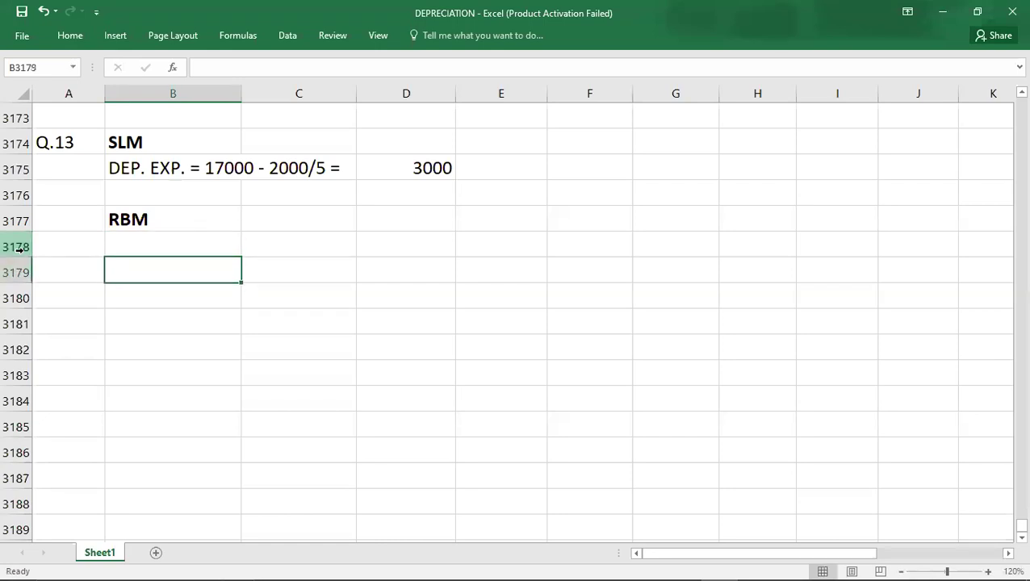
type("YEAR-1")
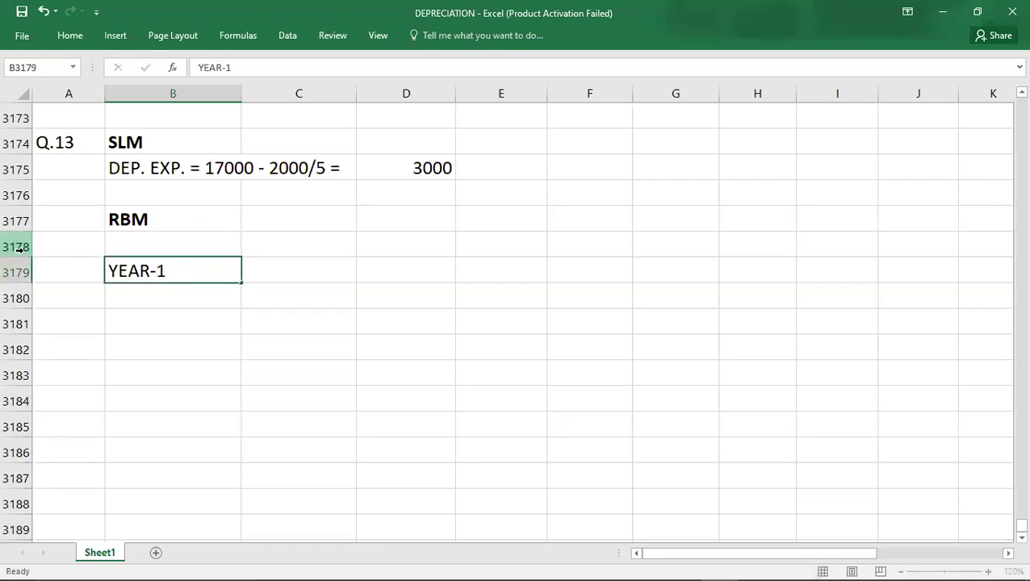
key("Tab")
type("DEP. EC")
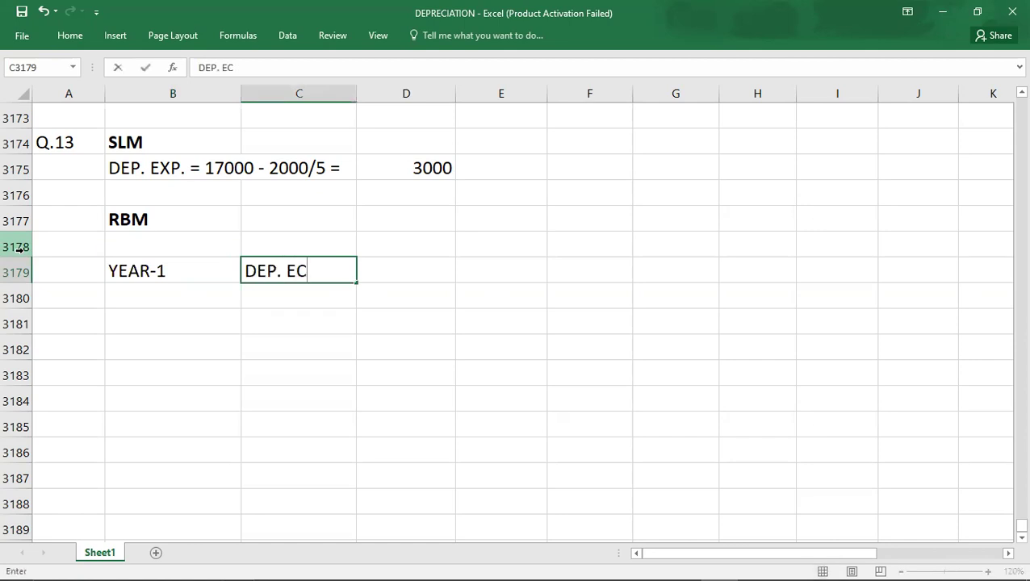
key("BackSpace")
type("XP. = (1700")
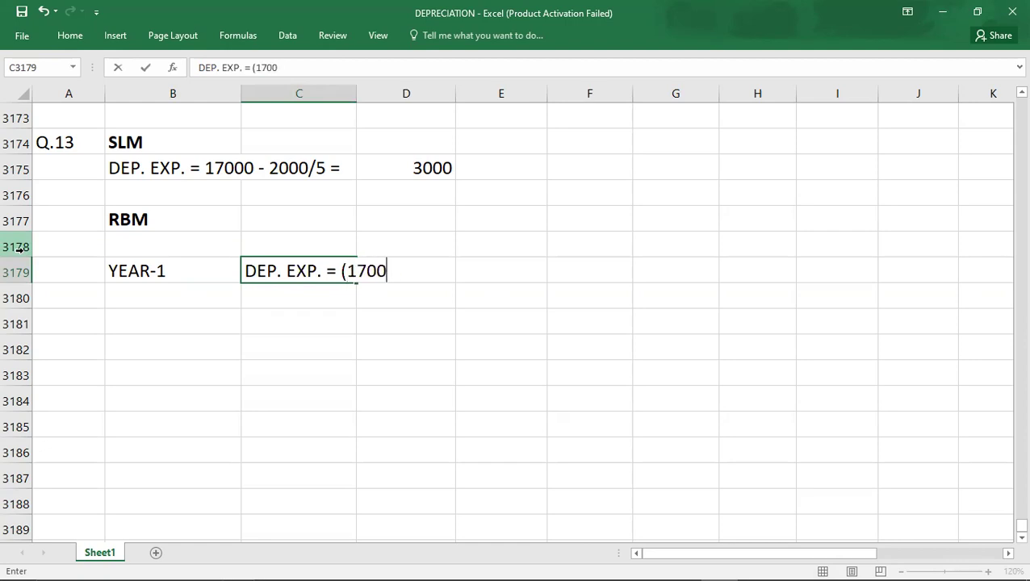
type("0-0)")
key("alt+Tab")
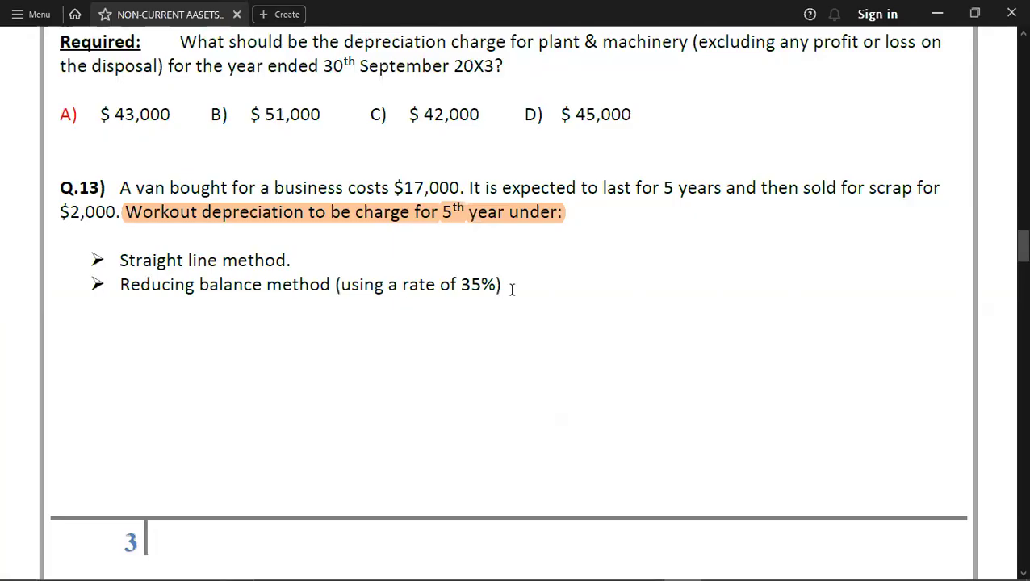
key("alt+Tab")
type("5%")
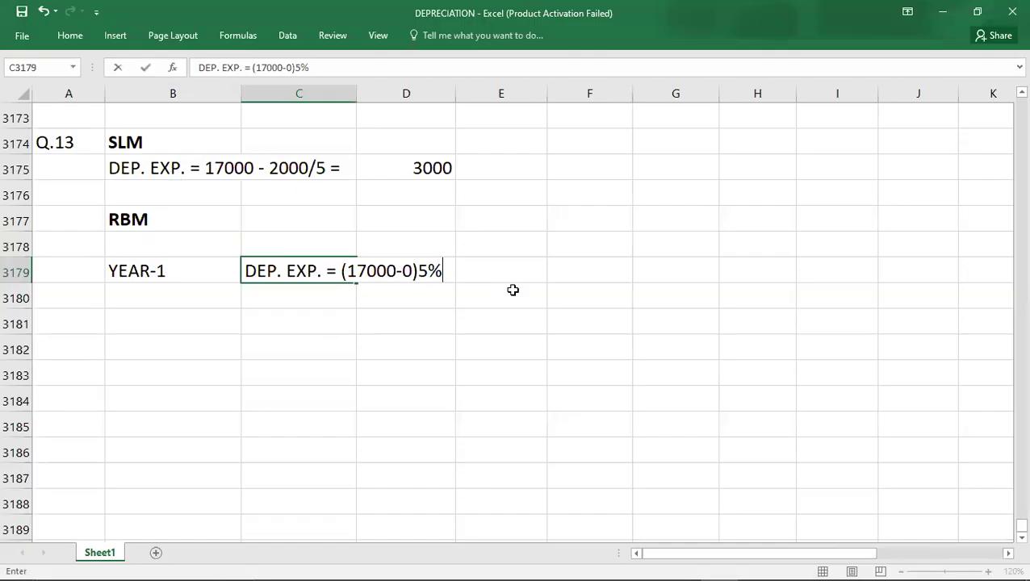
key("BackSpace")
key("BackSpace")
type("35%=")
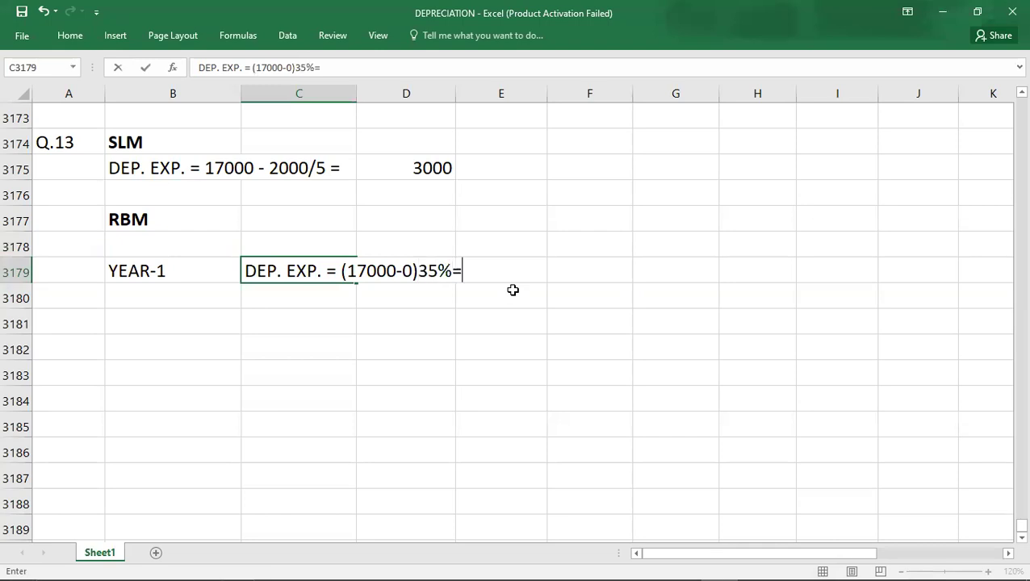
- Enter the YEAR-1 reducing balance depreciation 5950 in F3179
key("Right")
key("Right")
key("Right")
type("5950")
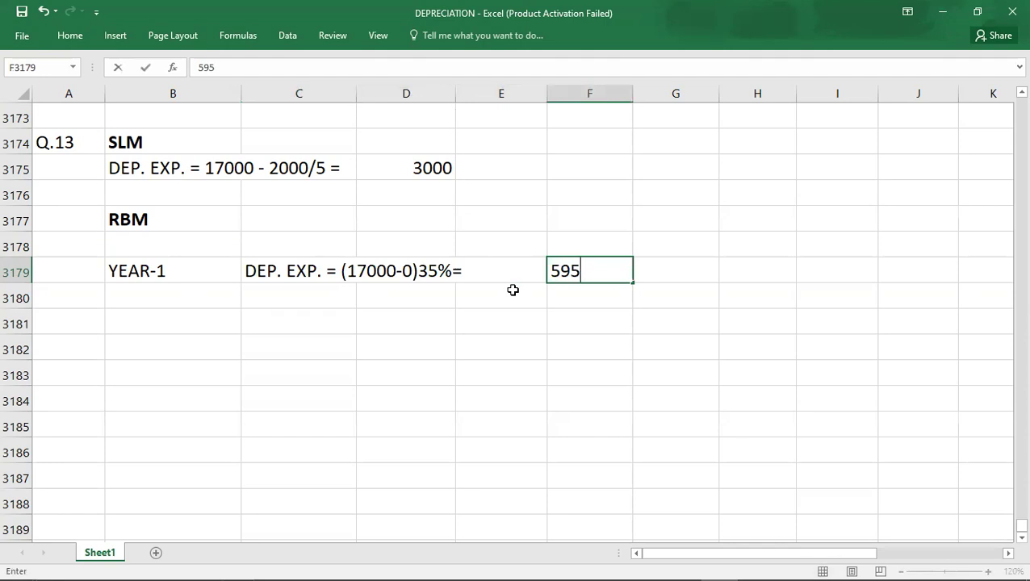
key("Return")
type("YEAR-2")
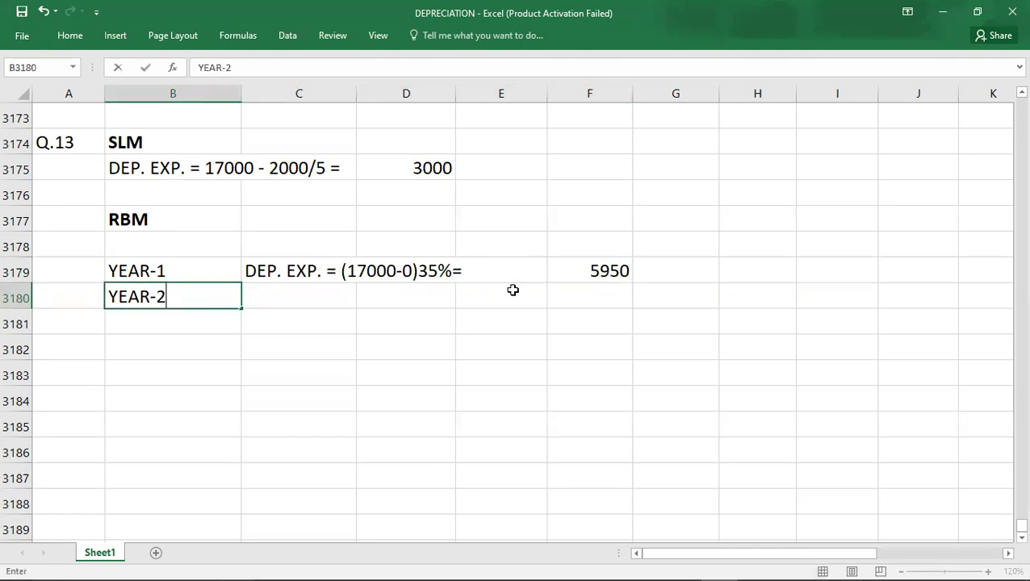
key("Tab")
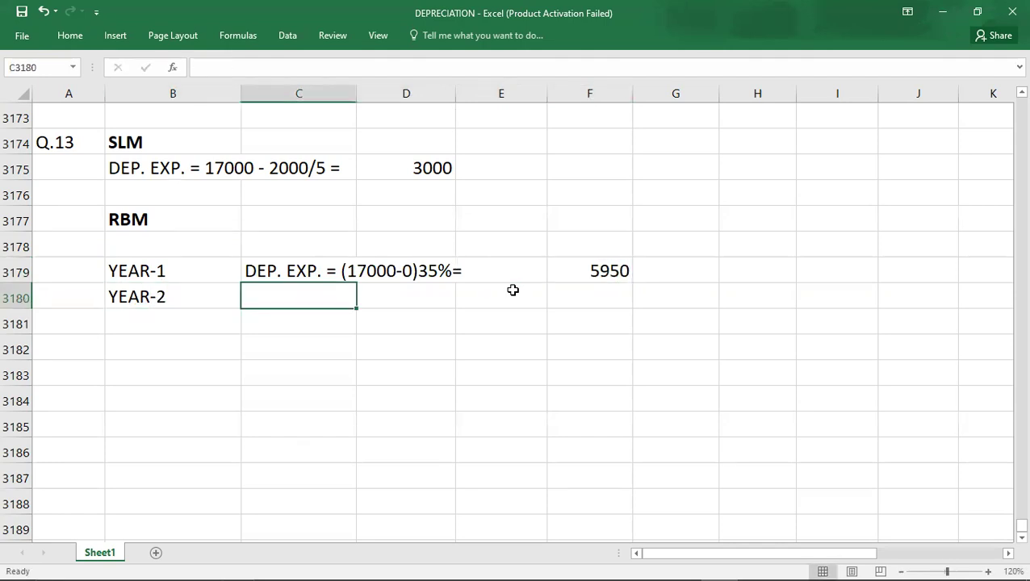
type("DEP. EXP.")
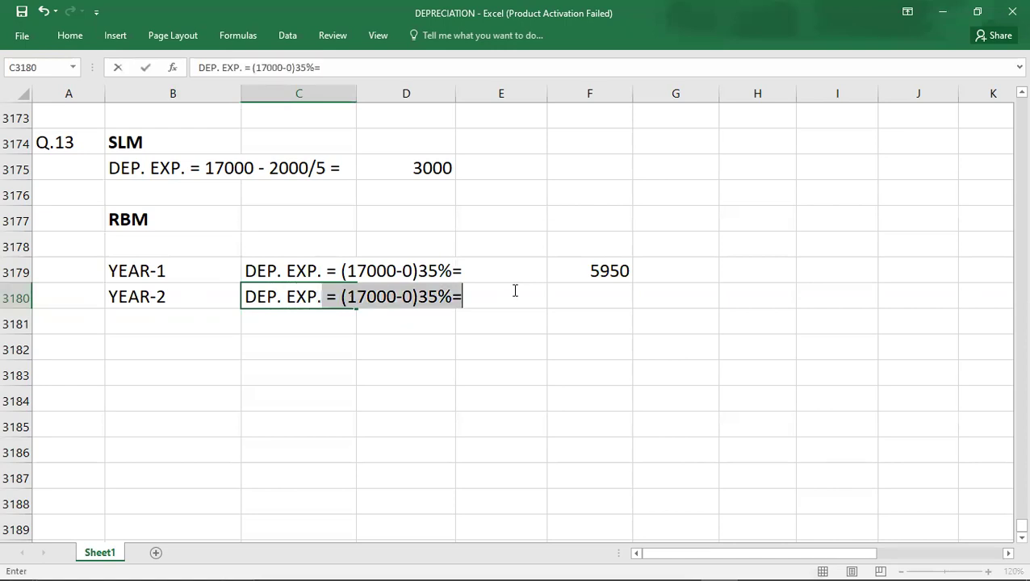
type(" = (")
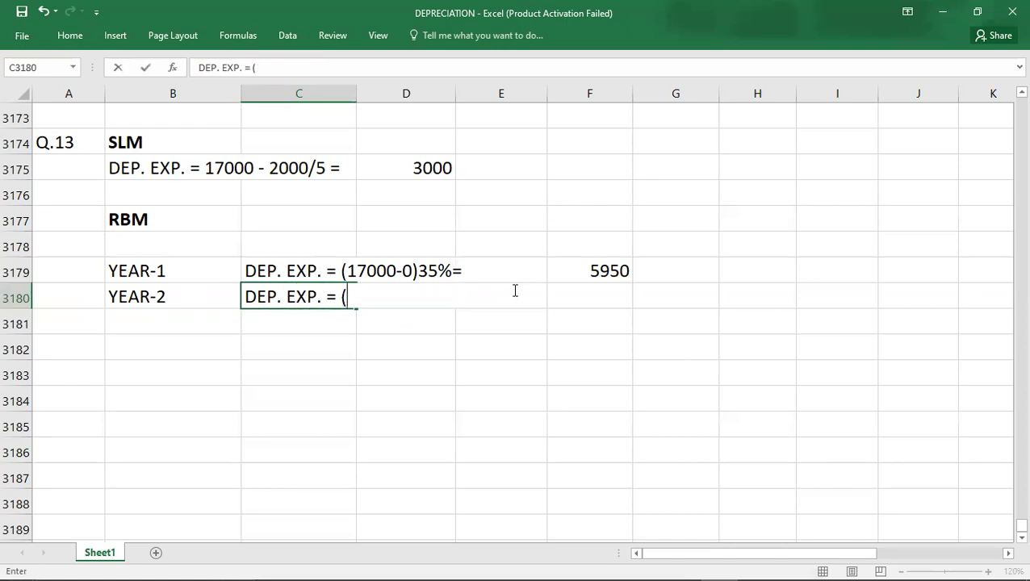
type("17000")
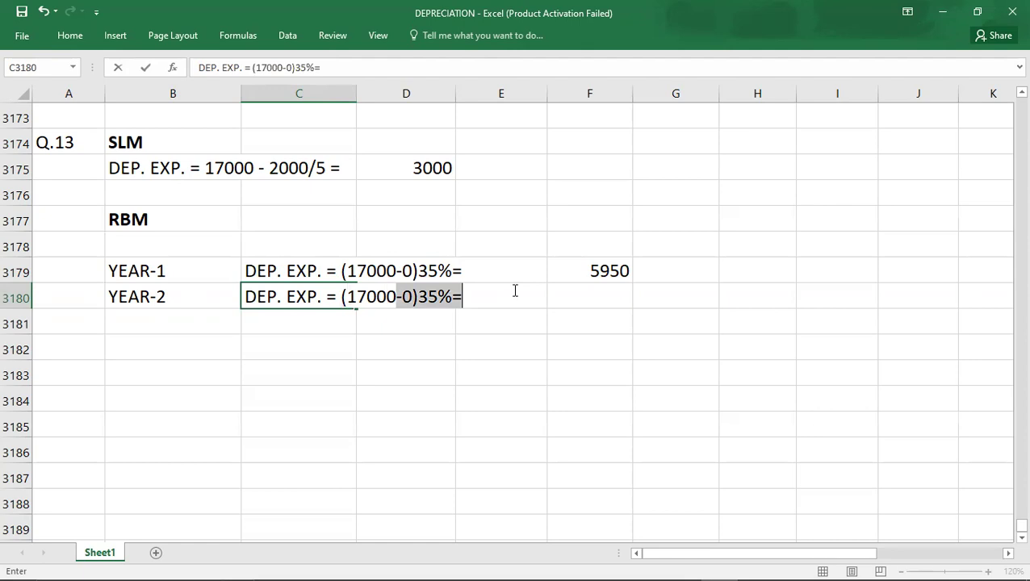
type("-595")
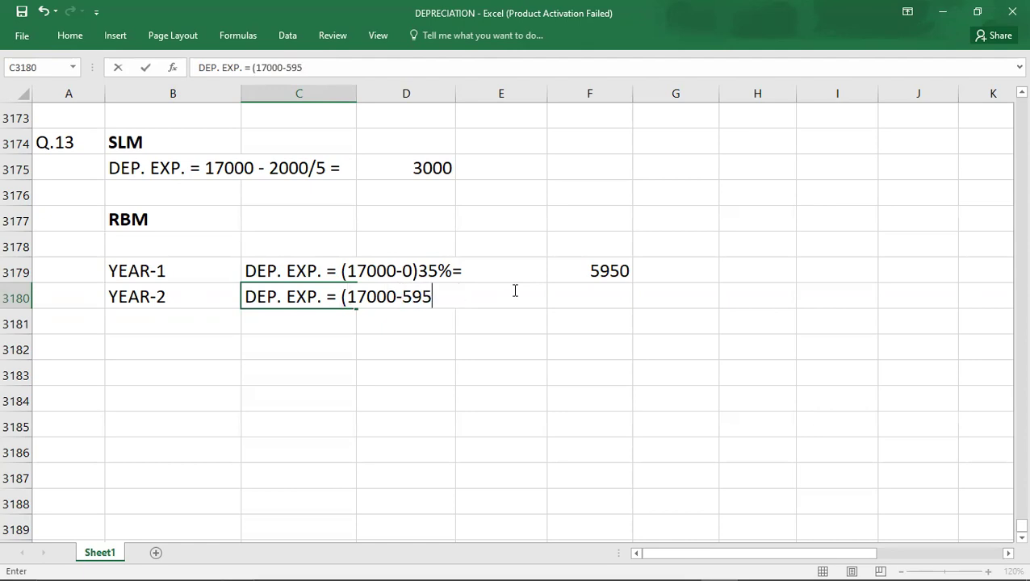
type("0)35% =")
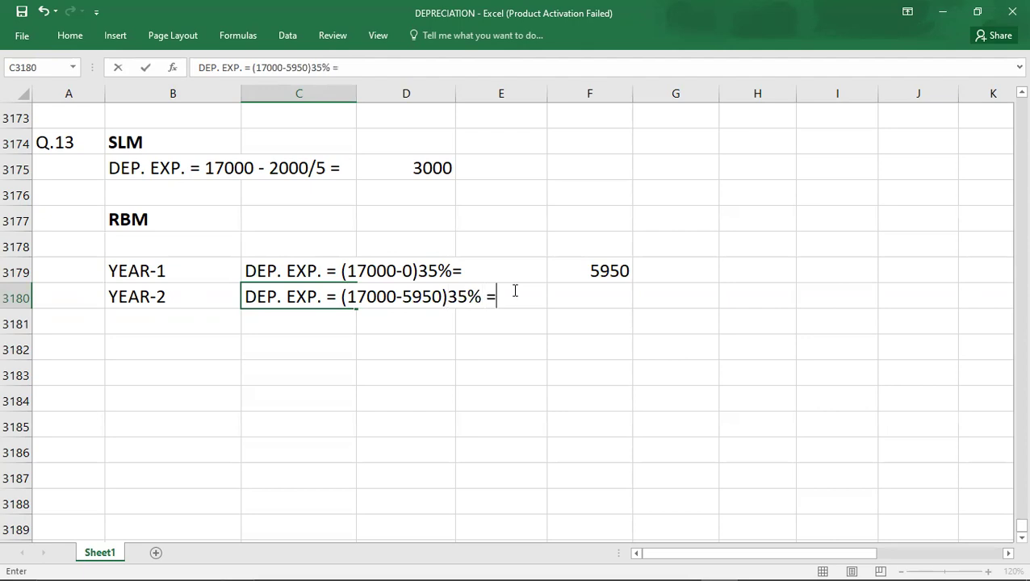
- Add a space before the final equals sign in C3179 and enter the YEAR-2 depreciation 3867 in F3180
double_click(276, 271)
left_click(456, 271)
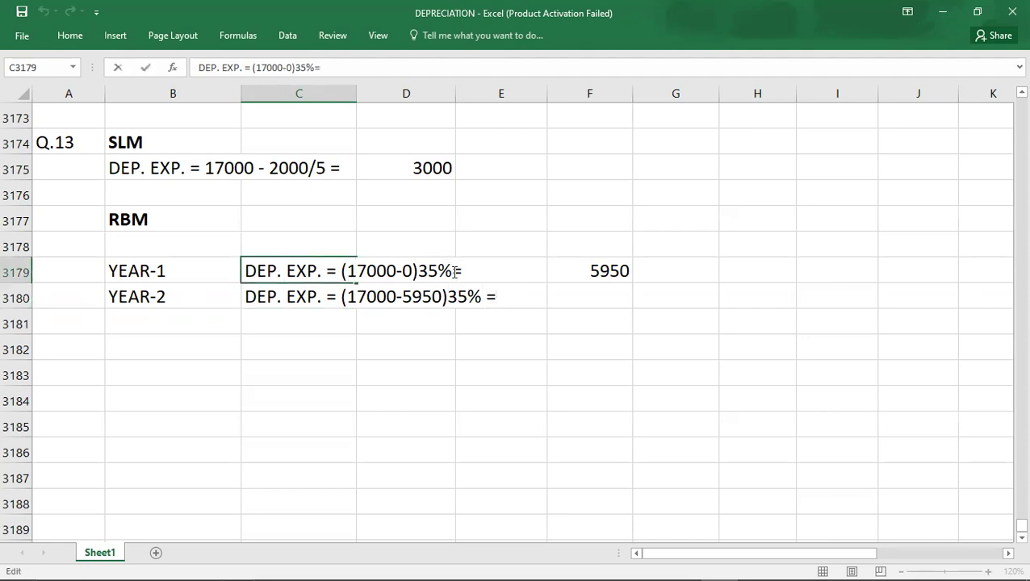
left_click(568, 293)
type("3867")
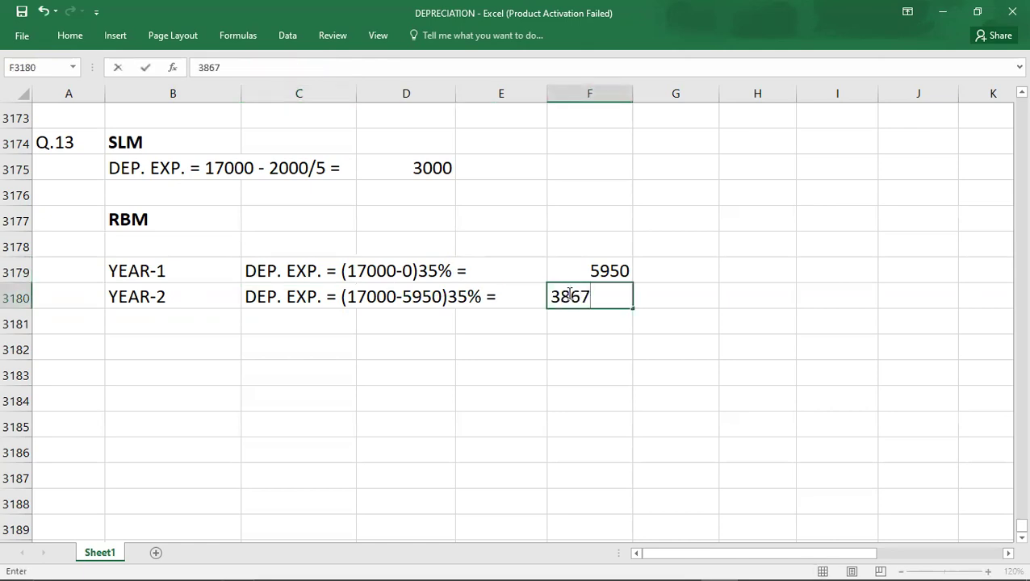
key("Return")
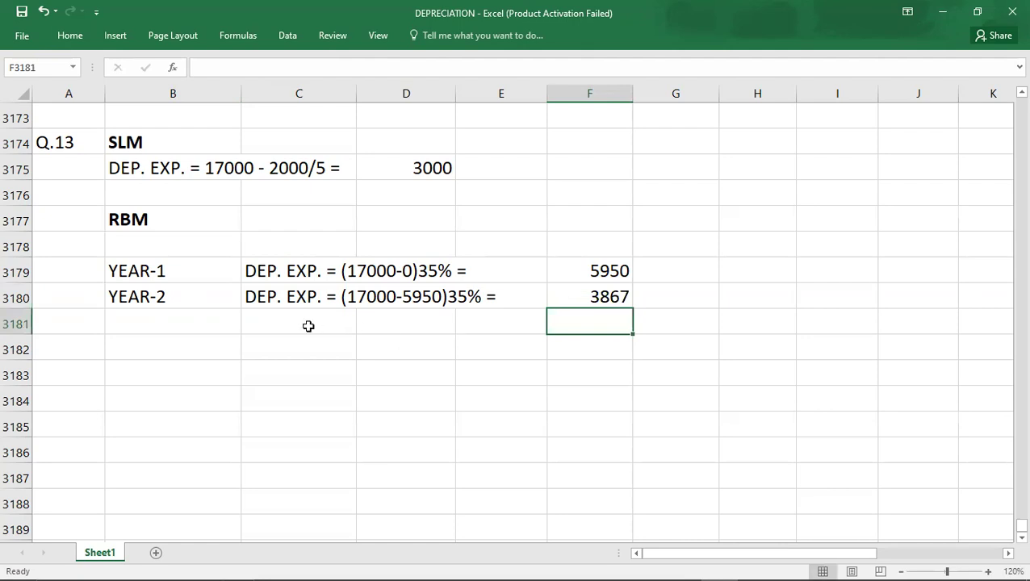
- Label B3181 YEAR-3 and start its working in C3181 with "DEP. EXP. = (17000"
left_click(141, 326)
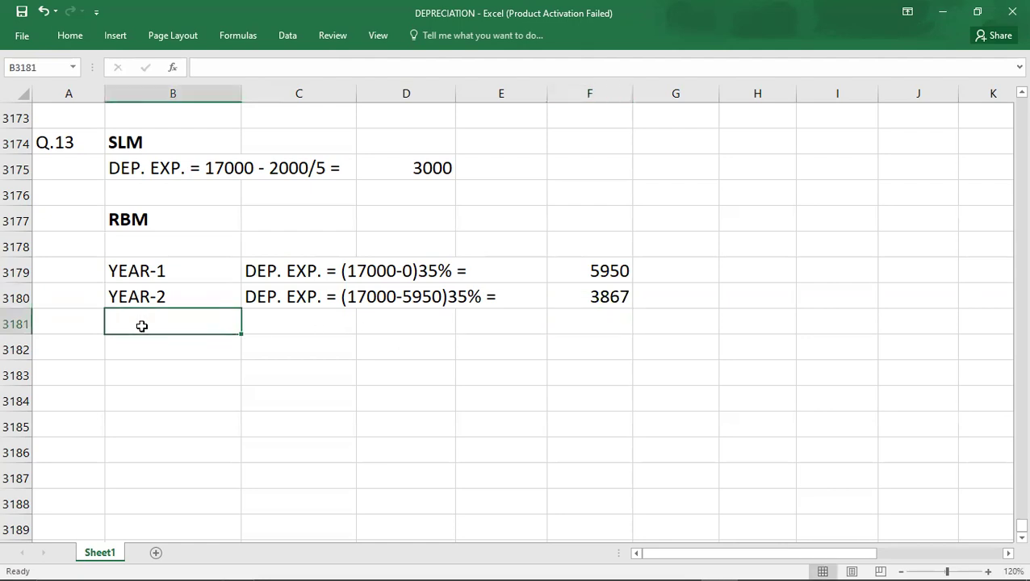
type("YEAR-3")
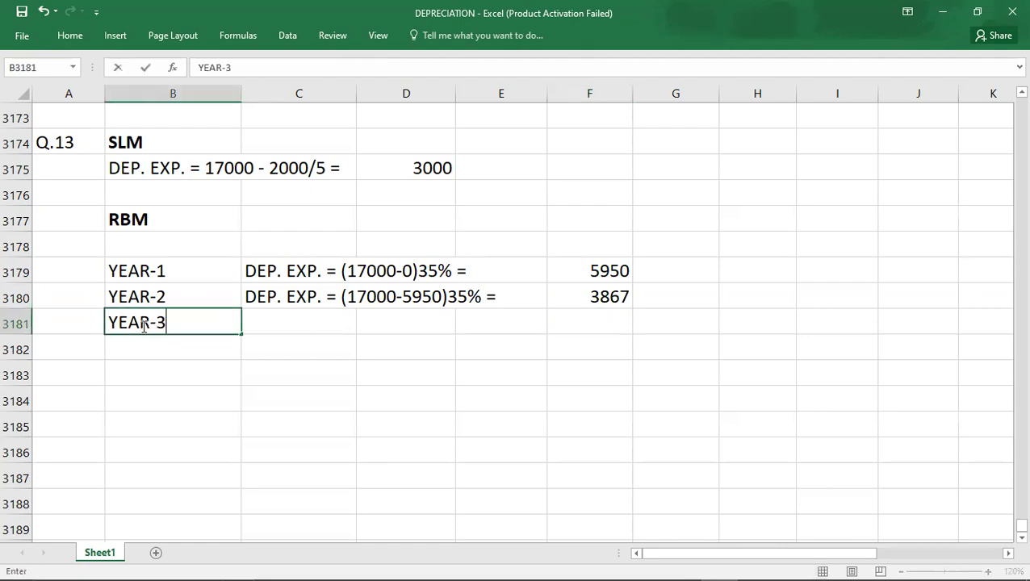
key("Tab")
type("DEP. E")
type("C")
key("BackSpace")
type("XP.")
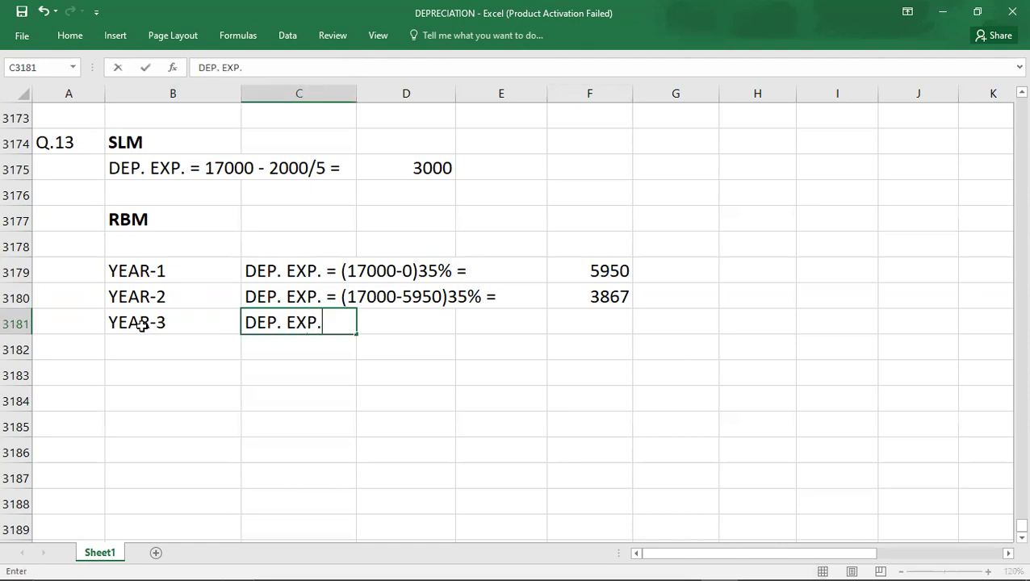
type(" = (17000")
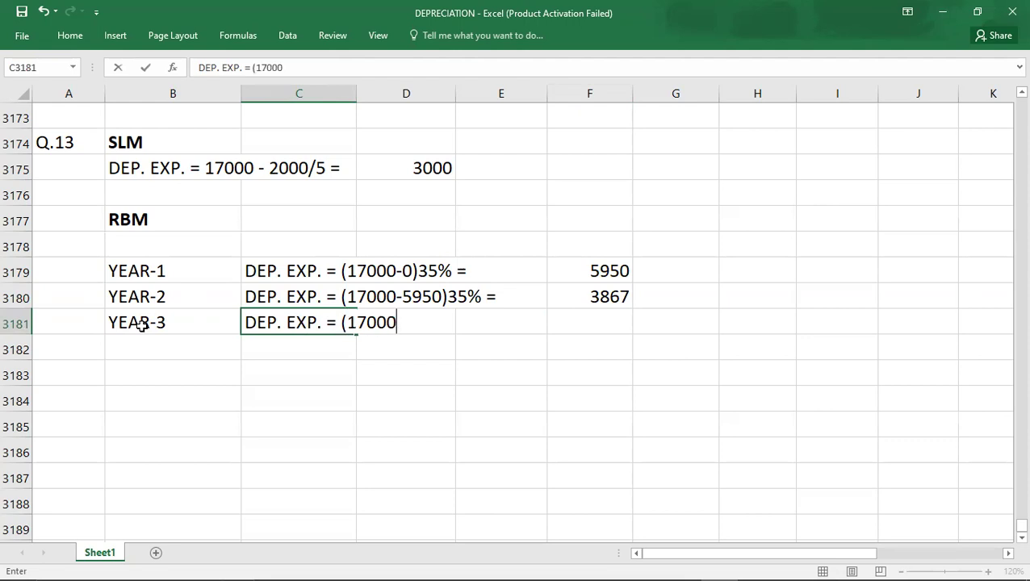
type("-9816")
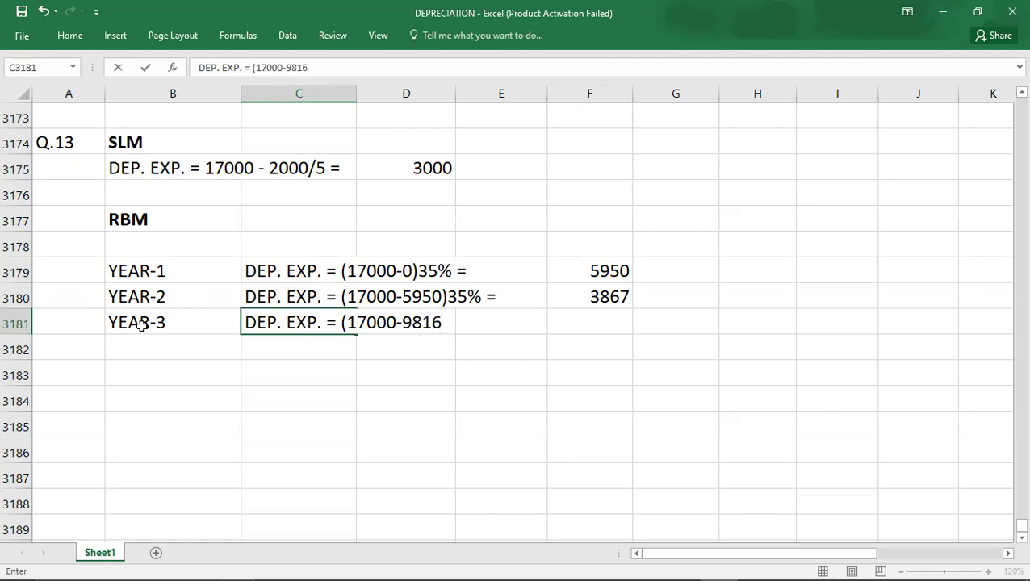
key("BackSpace")
type("7)35")
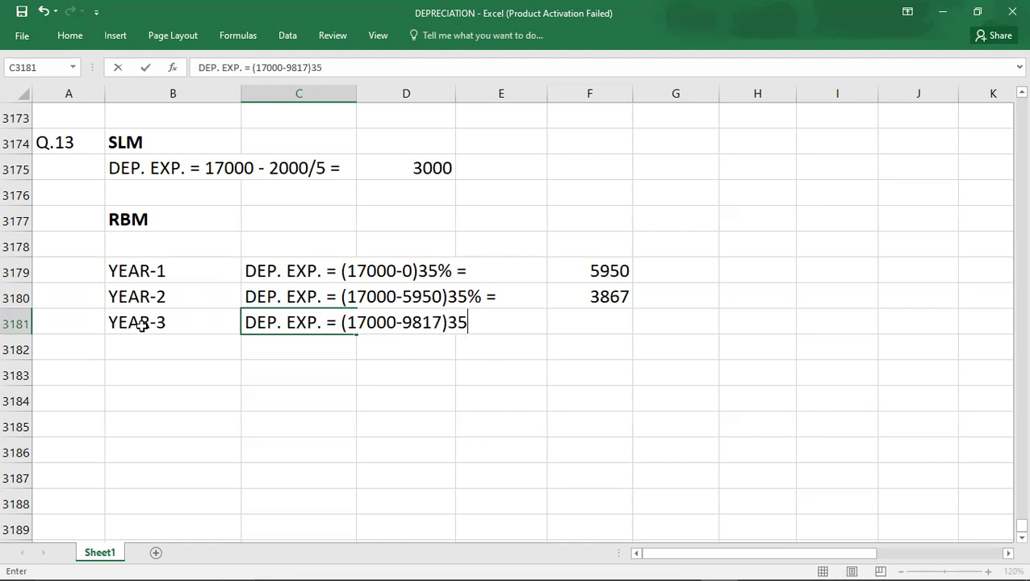
type("% =")
key("Tab")
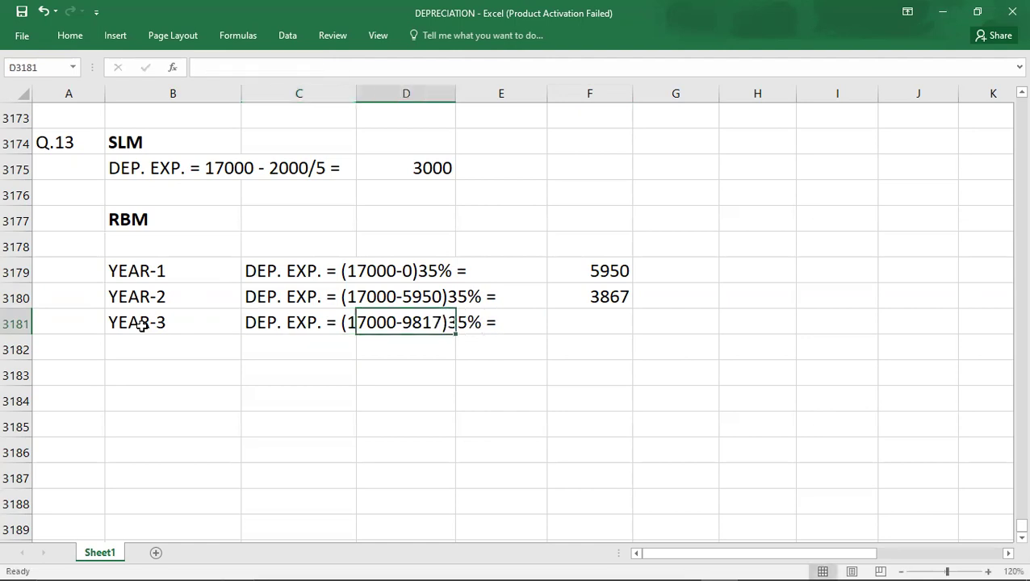
key("Tab")
key("Tab")
type("2514")
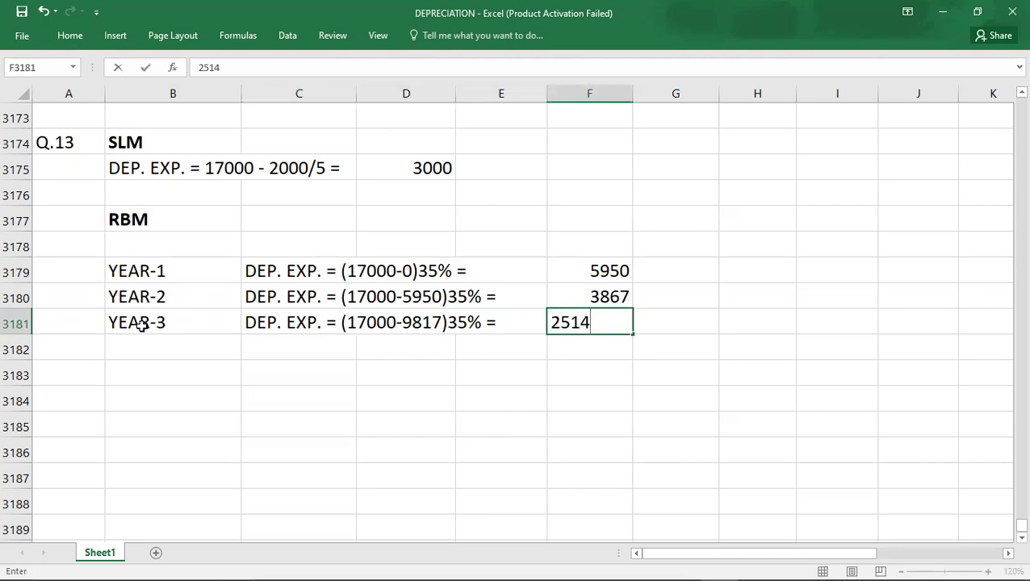
key("Return")
type("YEAR")
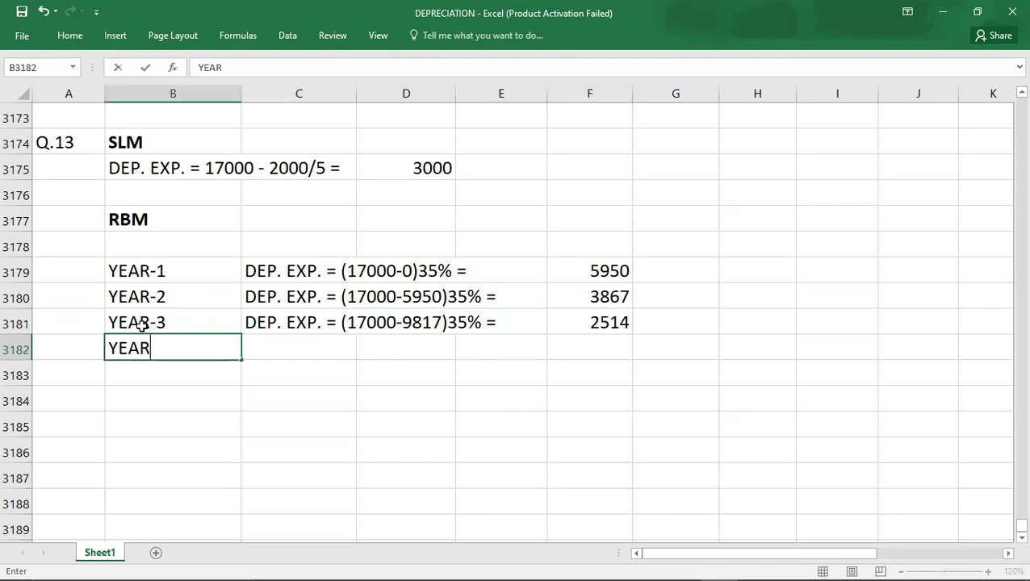
type("-4")
key("Tab")
type("DEP. EXP.")
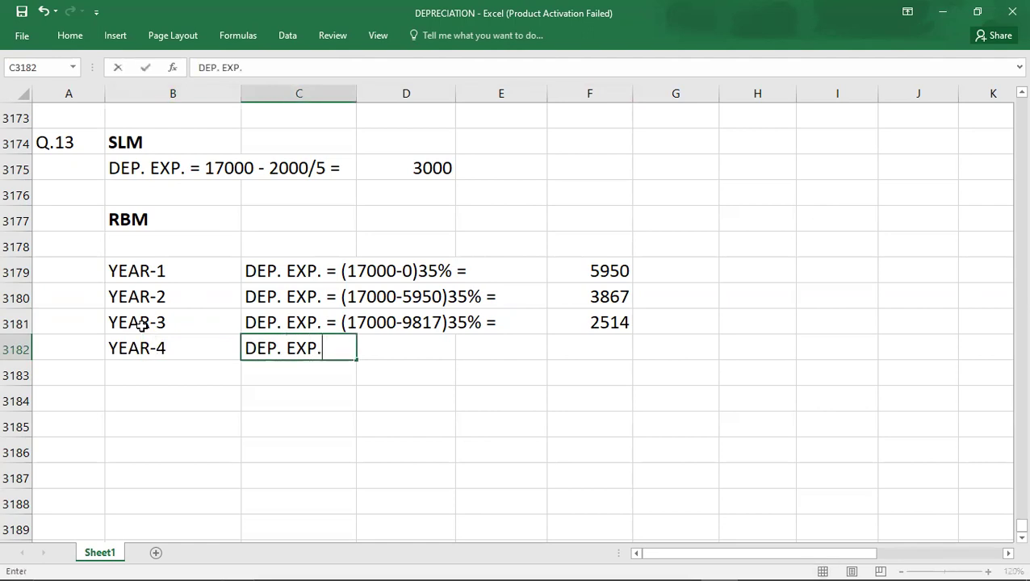
type(" = (17000-")
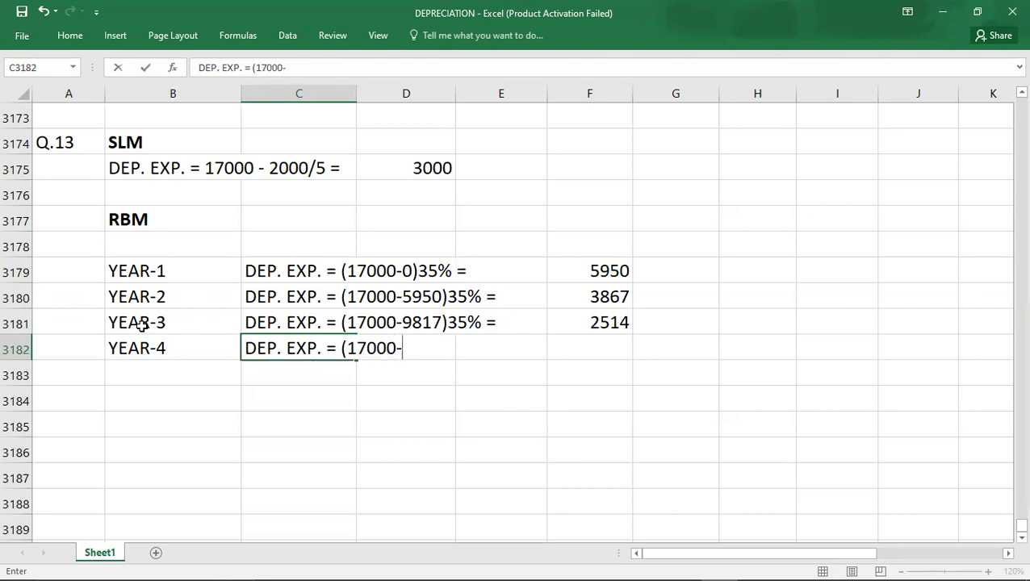
type("12331)35%")
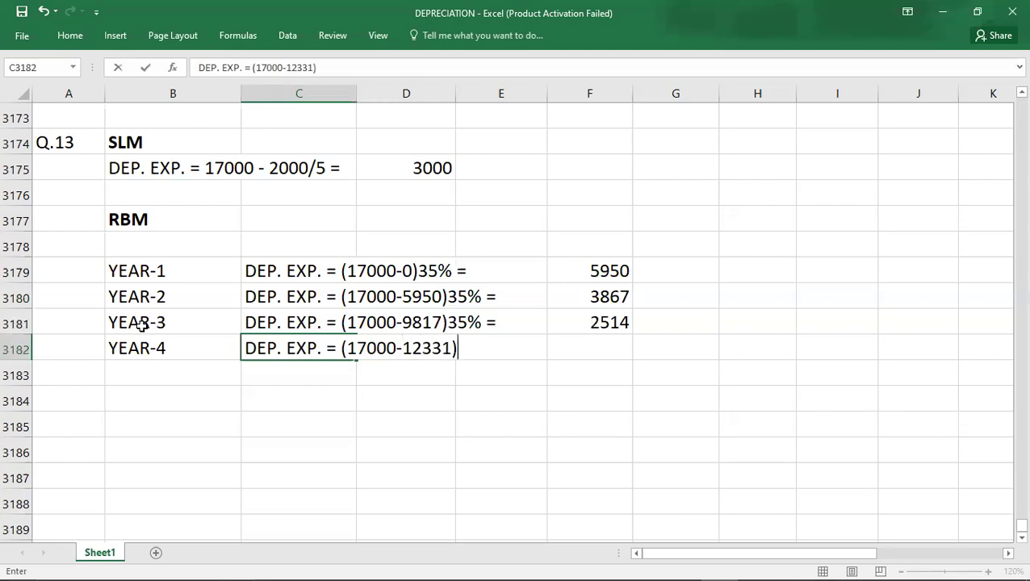
type(" =")
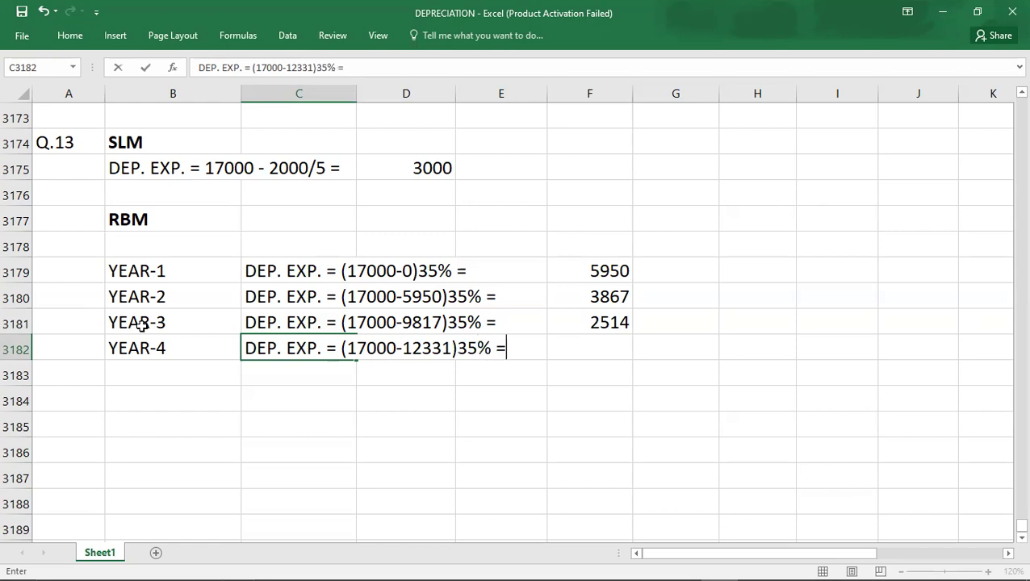
key("Right")
key("Right")
key("Right")
type("1634")
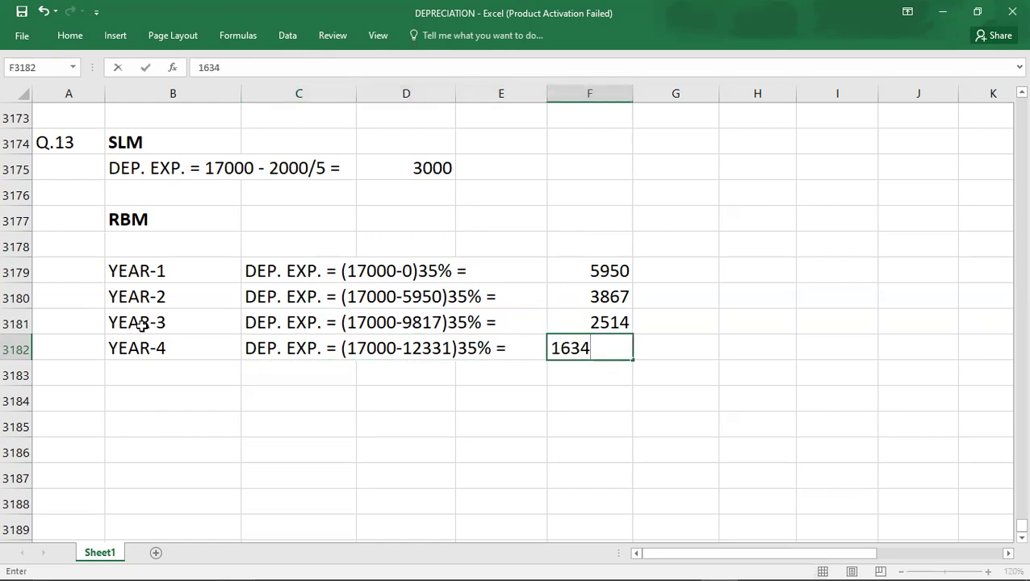
key("Return")
type("YEAR")
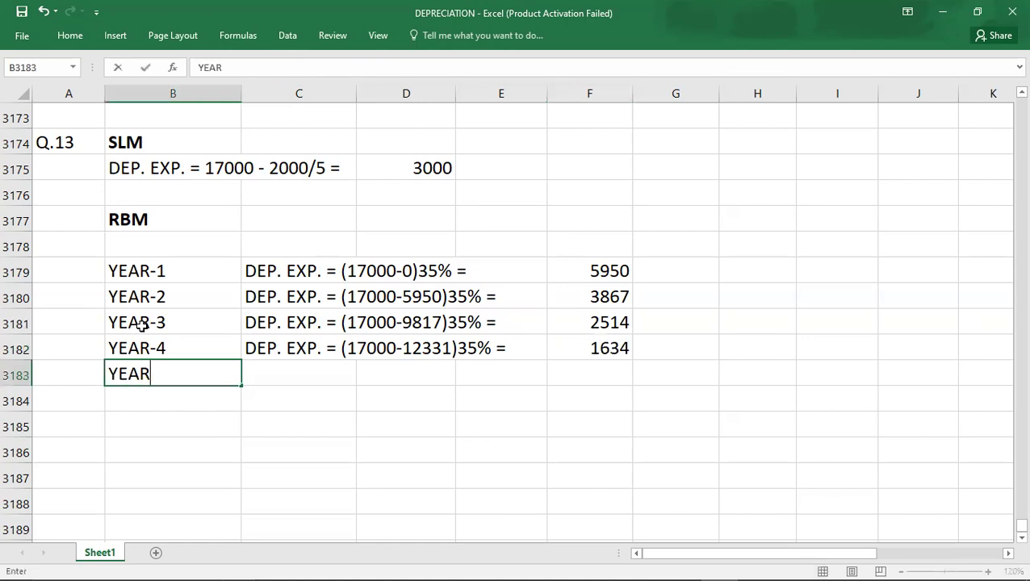
type("-5")
key("Tab")
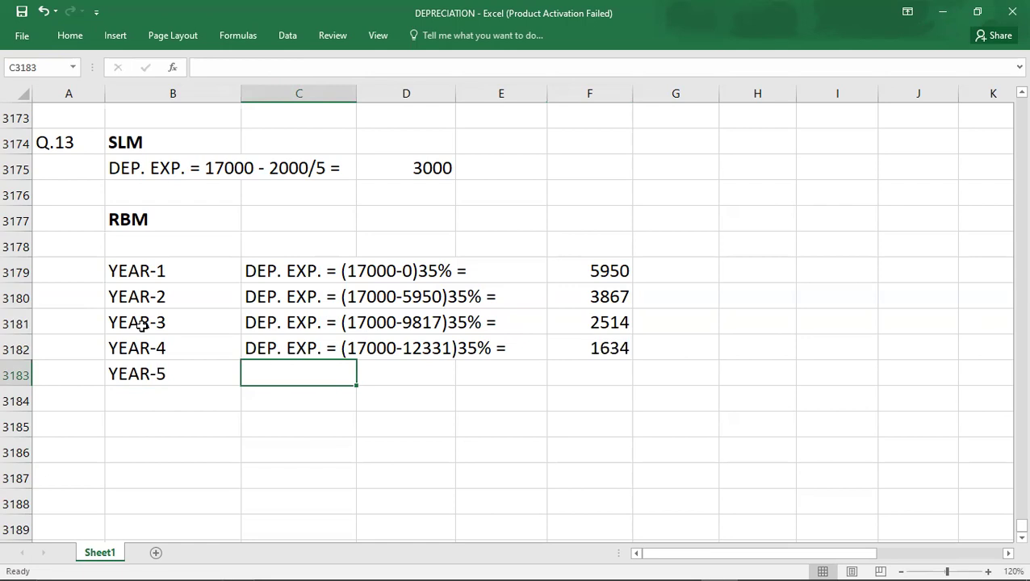
type("DEP. EX")
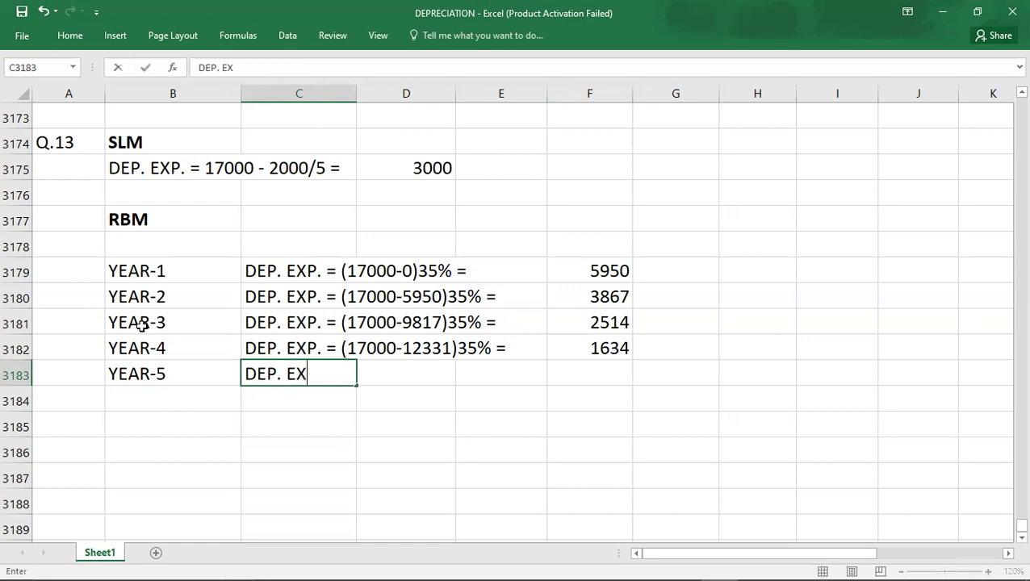
type("P. = (17000-")
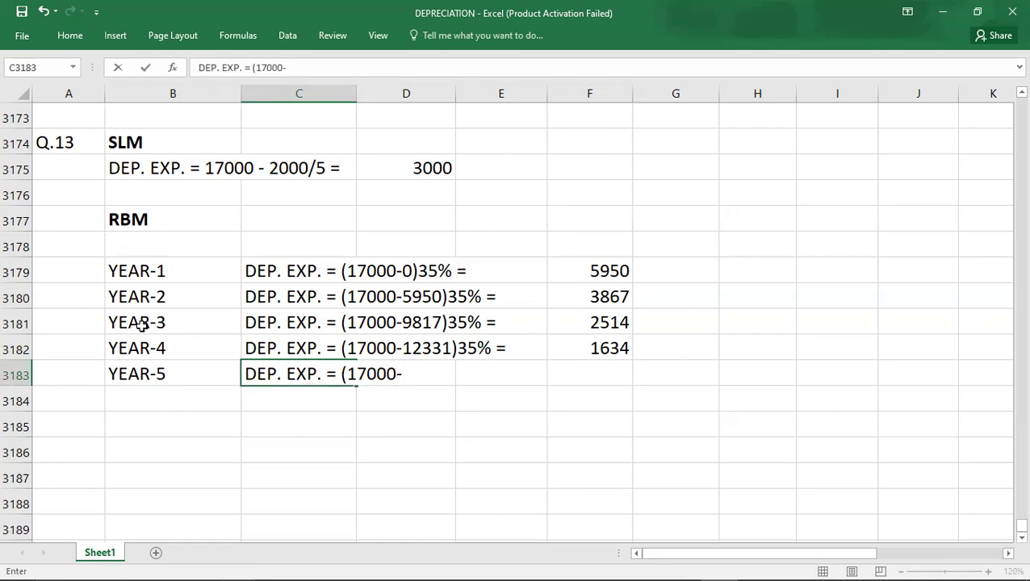
type("13965)3")
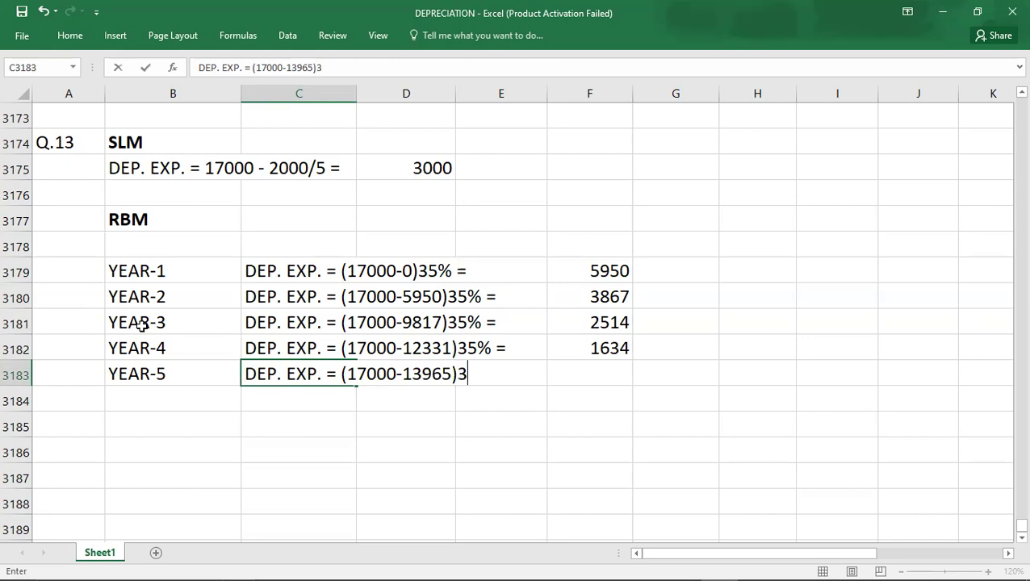
type("5% =")
key("Tab")
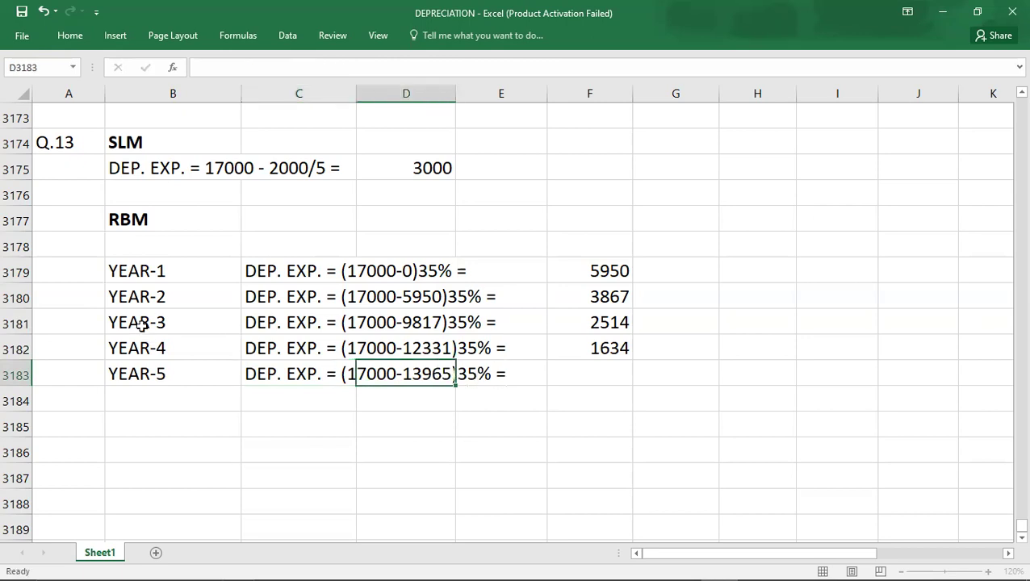
key("Tab")
key("Tab")
type("10")
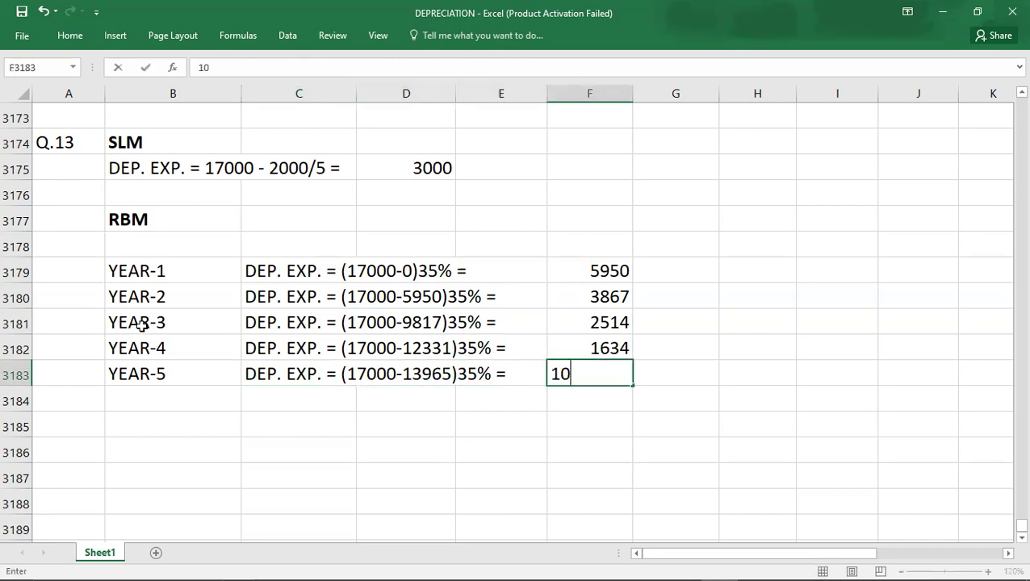
type("62")
key("Return")
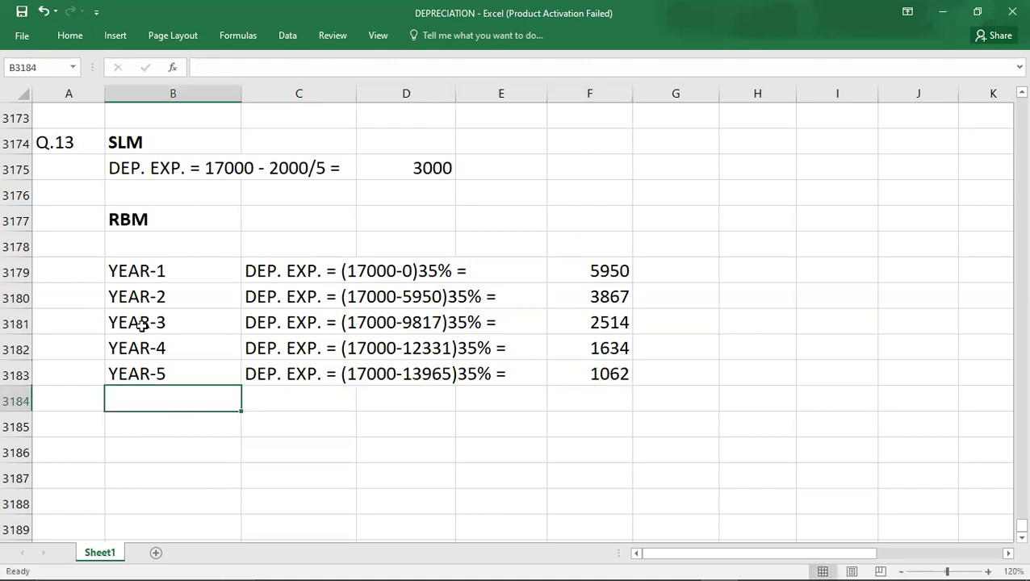
- Make the YEAR-5 row bold from its label through its depreciation amount, B3183 to F3183
key("Right")
key("Left")
key("Up")
key("shift+Right")
key("shift+Right")
key("shift+Right")
key("shift+Right")
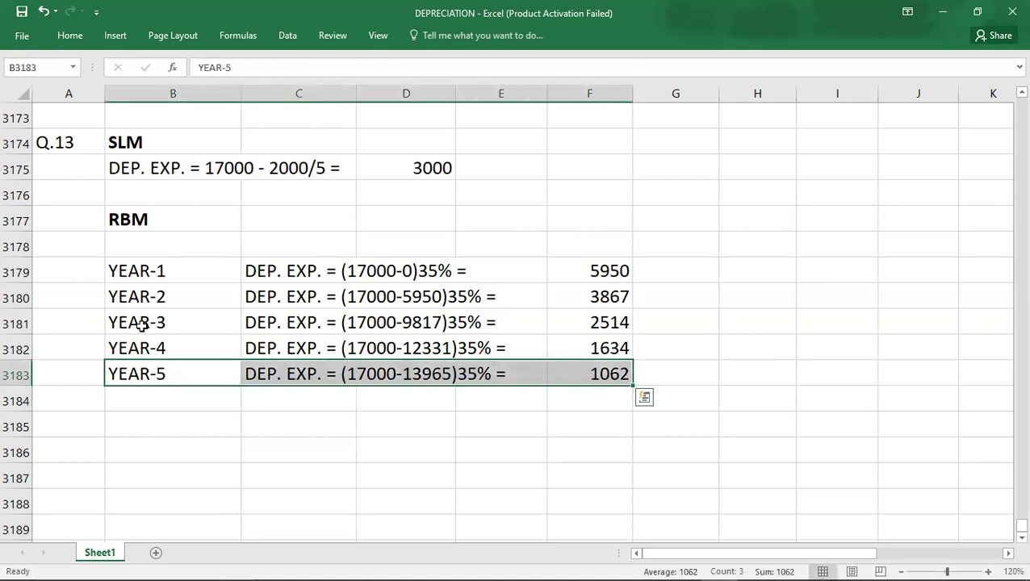
key("ctrl+b")
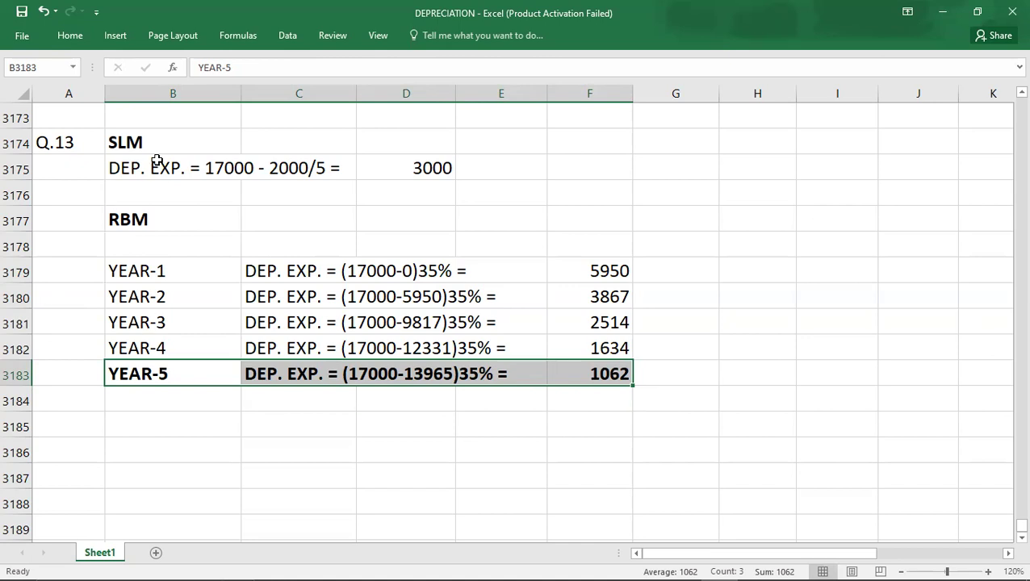
- Switch to the non-current assets question document, review the Q.13 requirement on fifth-year depreciation, and return to the workbook
key("alt+Tab")
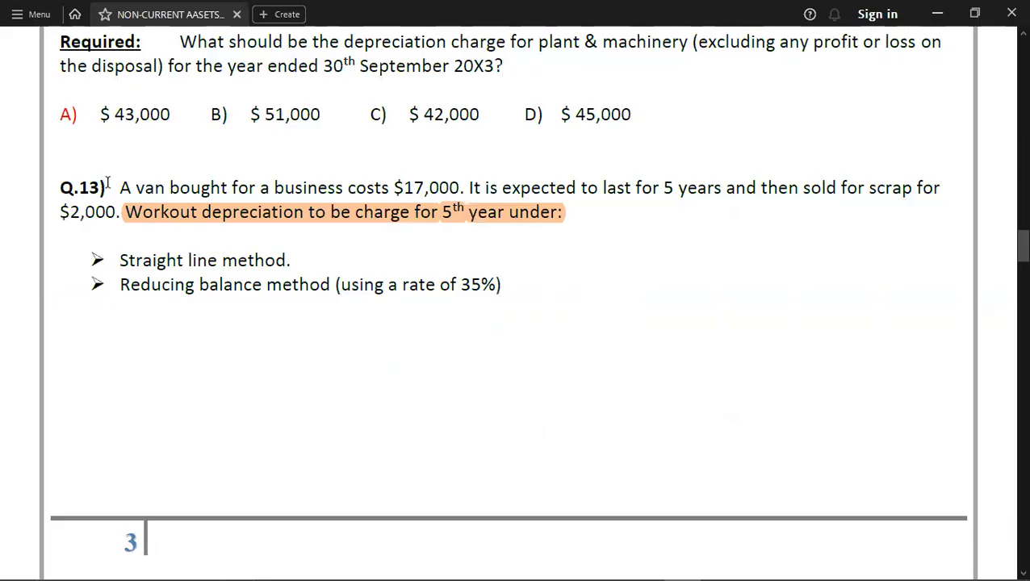
left_click(119, 187)
key("alt+Tab")
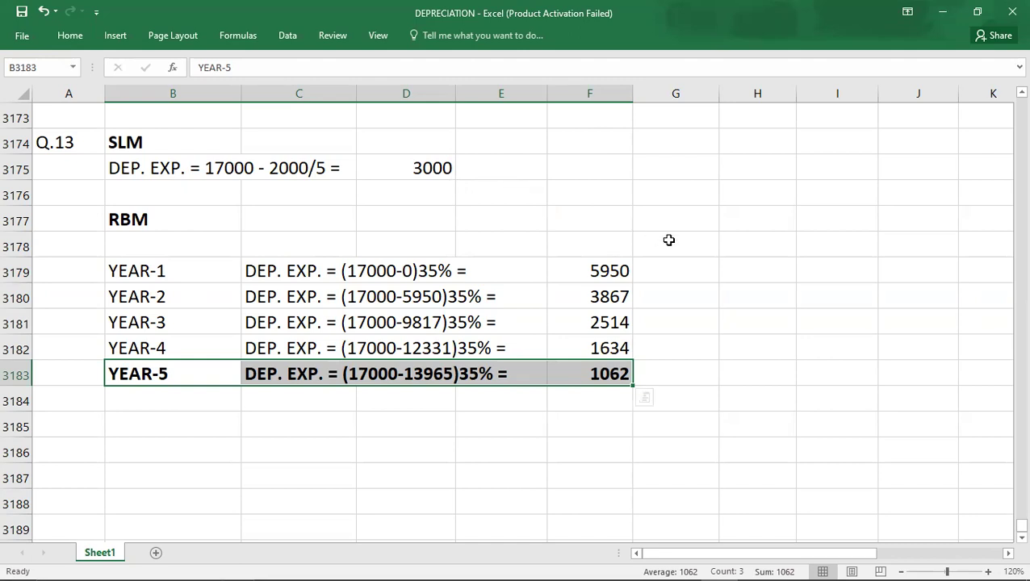
- Sum the five yearly RBM depreciation amounts and enter the total 15027 below them in F3184
left_click(600, 271)
key("shift+Down")
key("shift+Down")
key("shift+Down")
key("shift+Down")
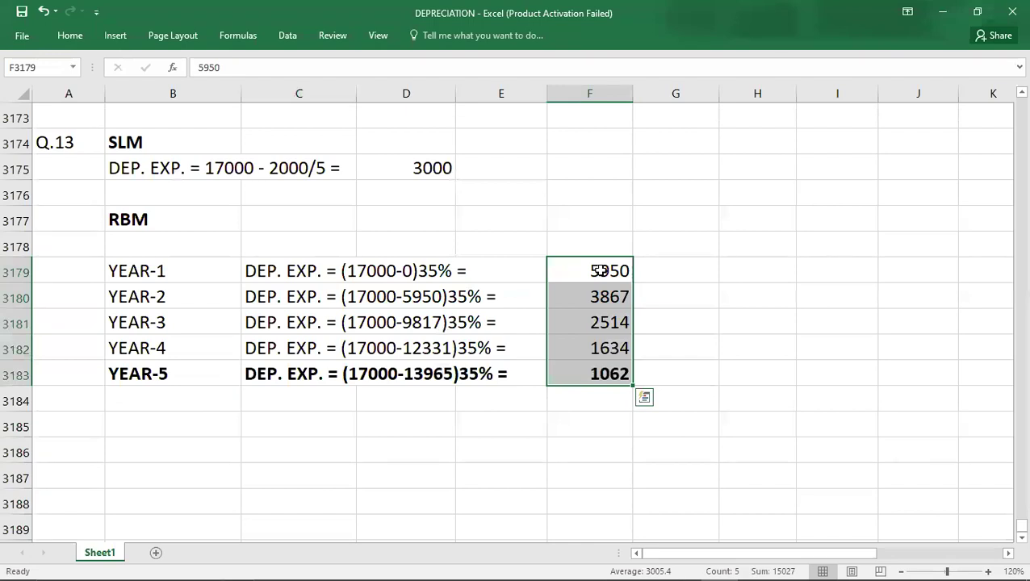
left_click(603, 400)
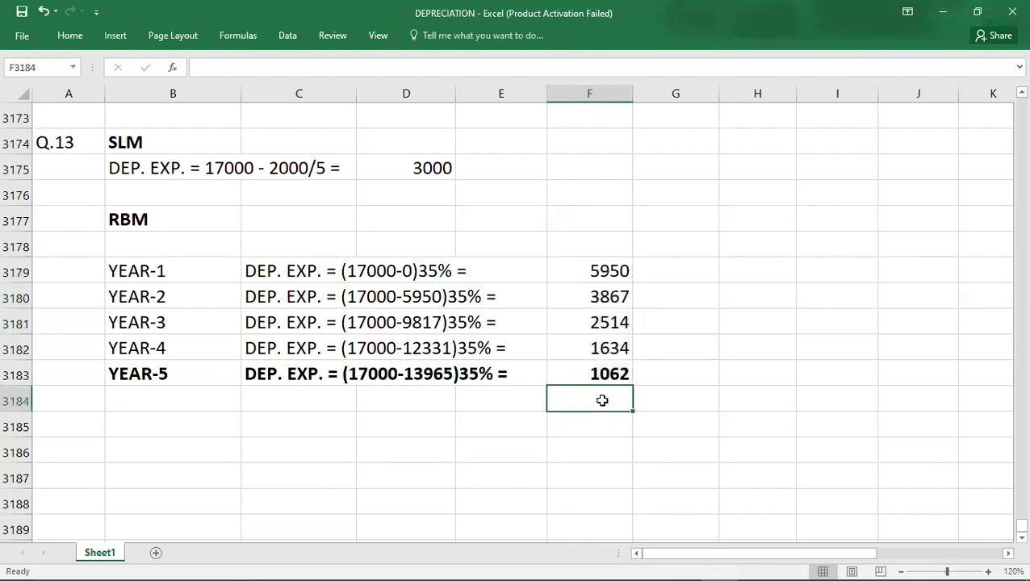
type("15027")
key("Return")
left_click(596, 400)
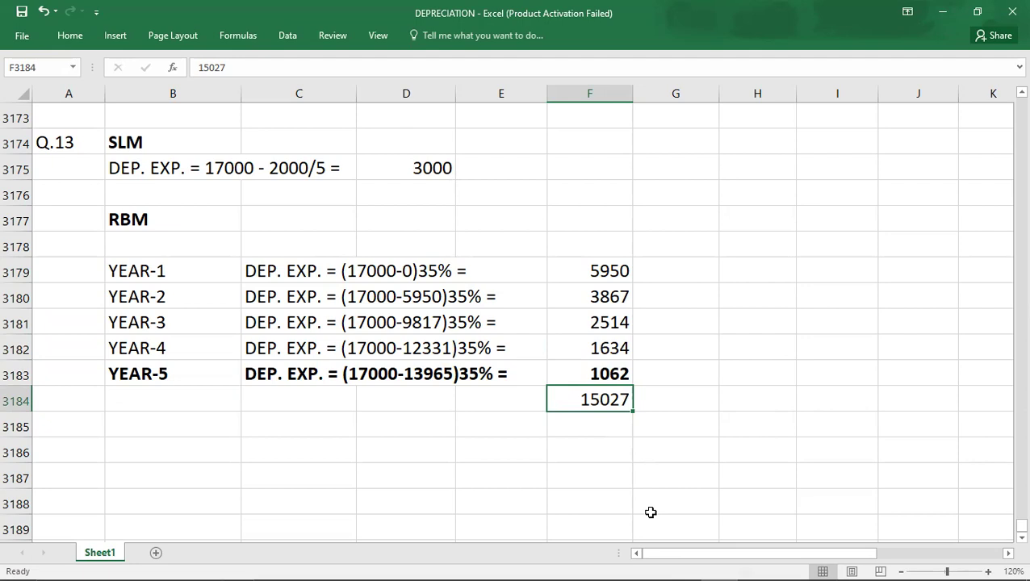
- Clear the contents of the YEAR-5 row and the total beneath it, B3183 to F3184
key("Up")
key("Left")
key("Left")
key("Left")
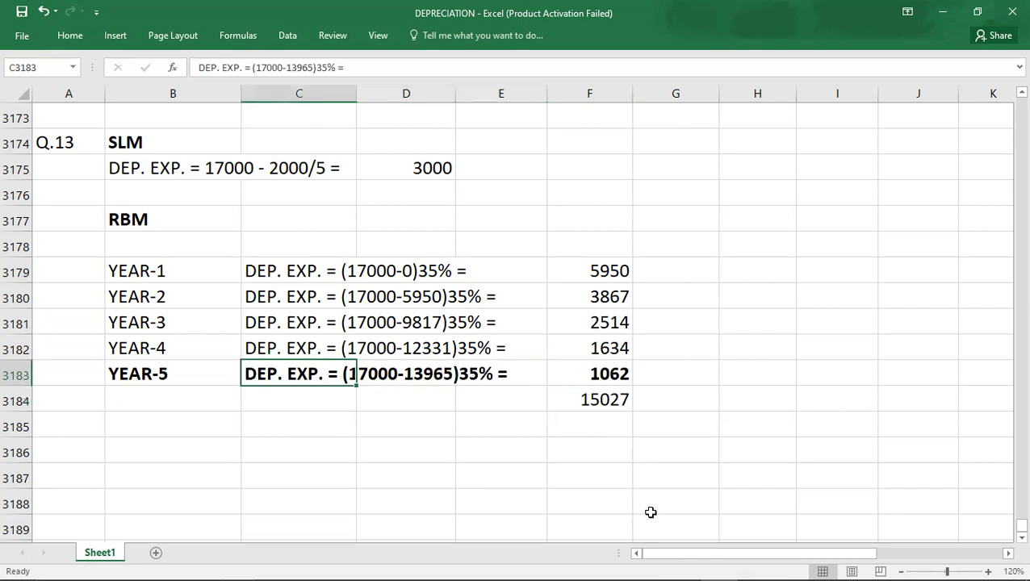
key("shift+Right")
key("shift+Right")
key("shift+Right")
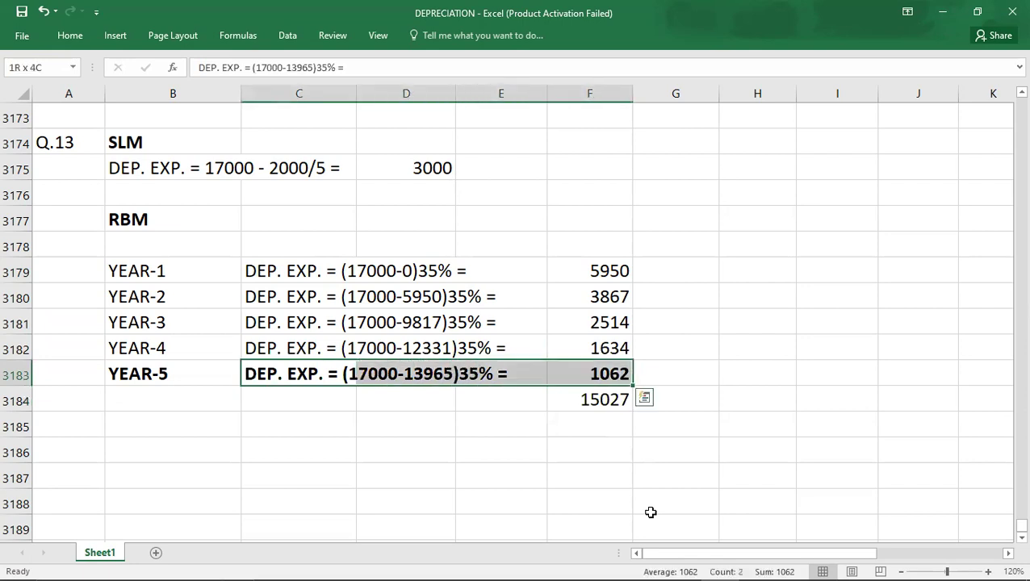
key("shift+Left")
key("Left")
key("Left")
key("Right")
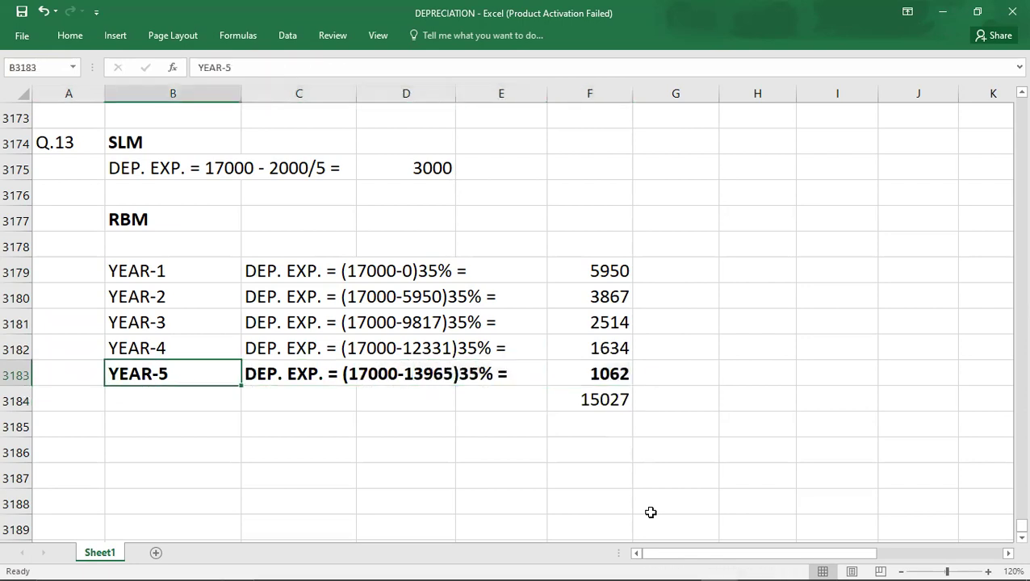
key("shift+Right")
key("shift+Right")
key("shift+Right")
key("shift+Right")
key("shift+Down")
key("Delete")
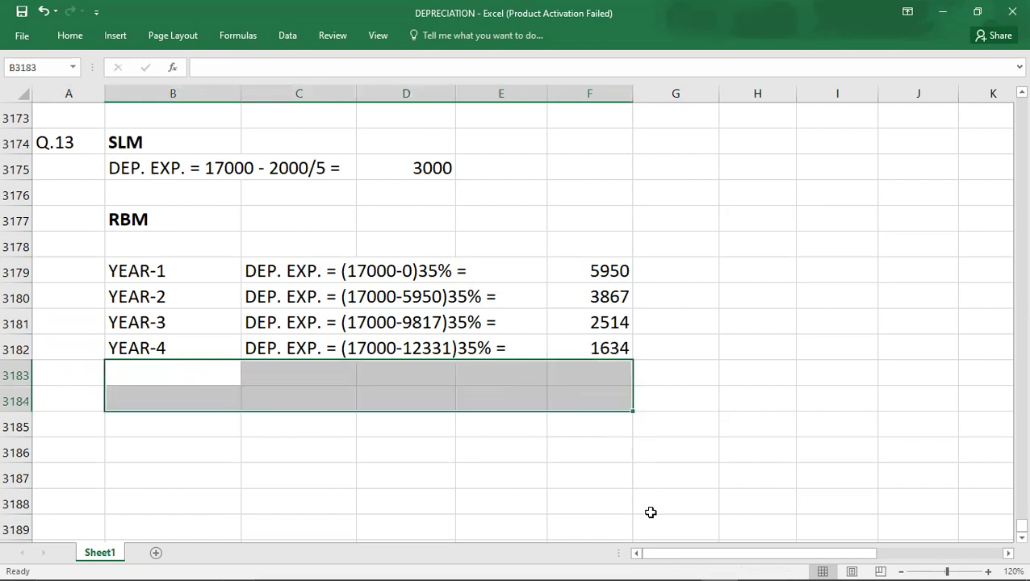
- Enter the heading LAST YEAR OF LIFE in B3183 and the label YEAR-5 below it in B3184
key("Down")
key("Up")
type("LA")
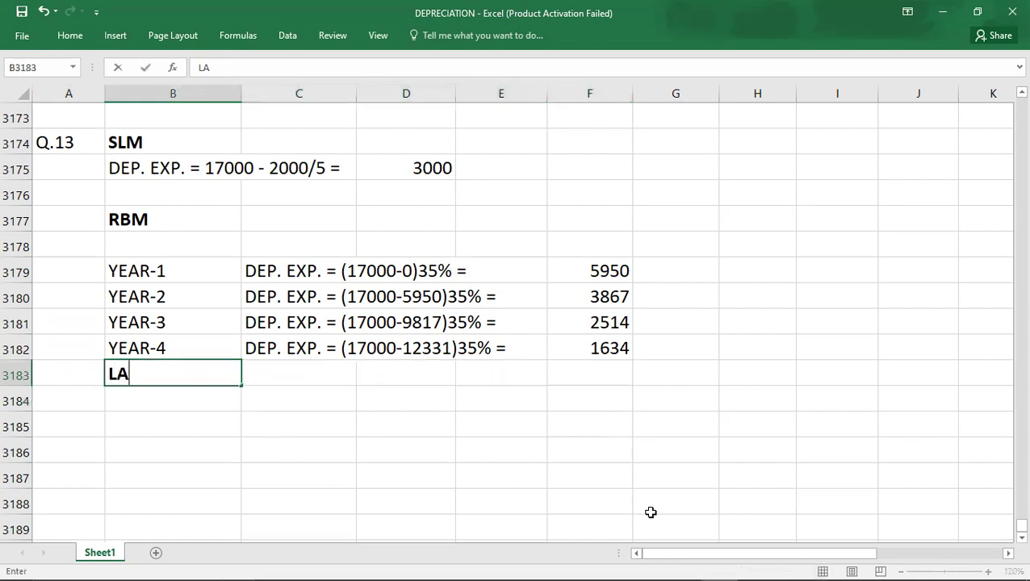
type("ST YEAR ")
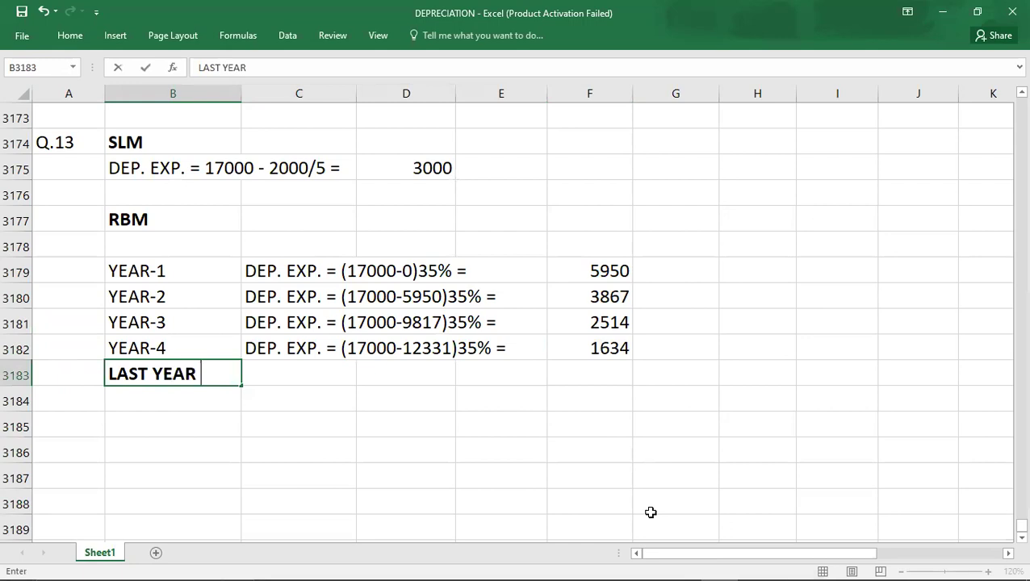
type("OF LIFE")
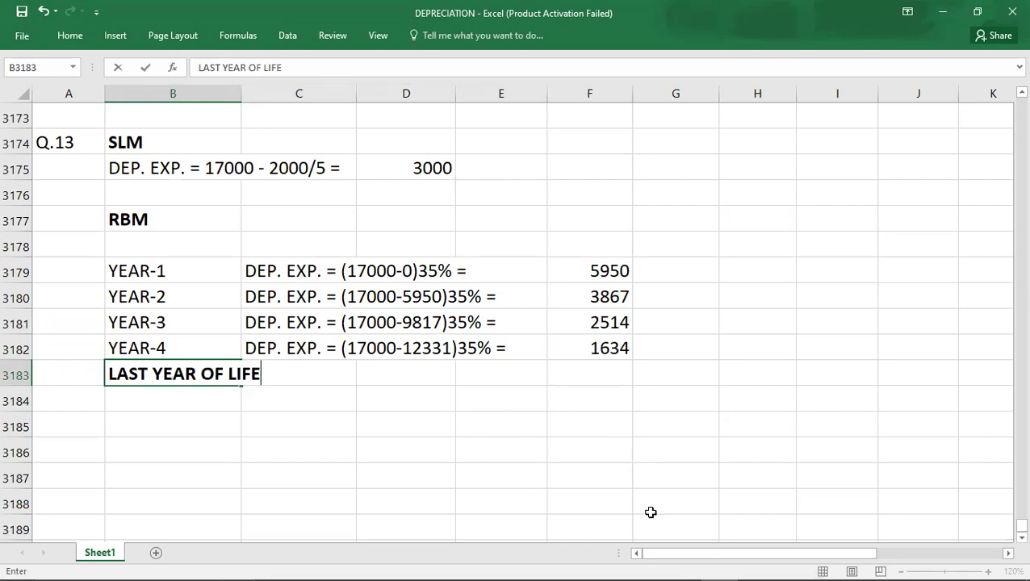
key("Return")
type("YEAR-")
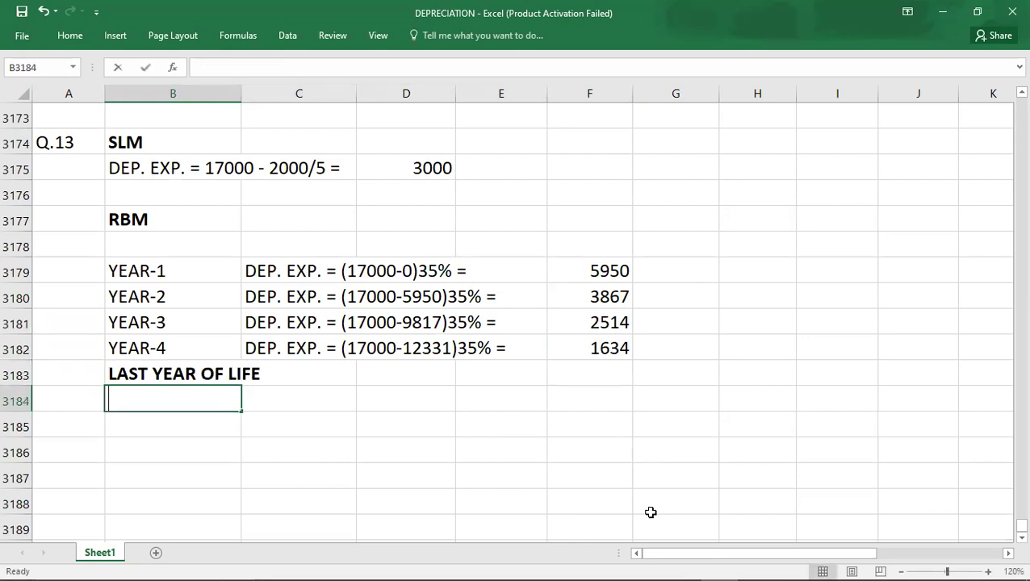
type("5")
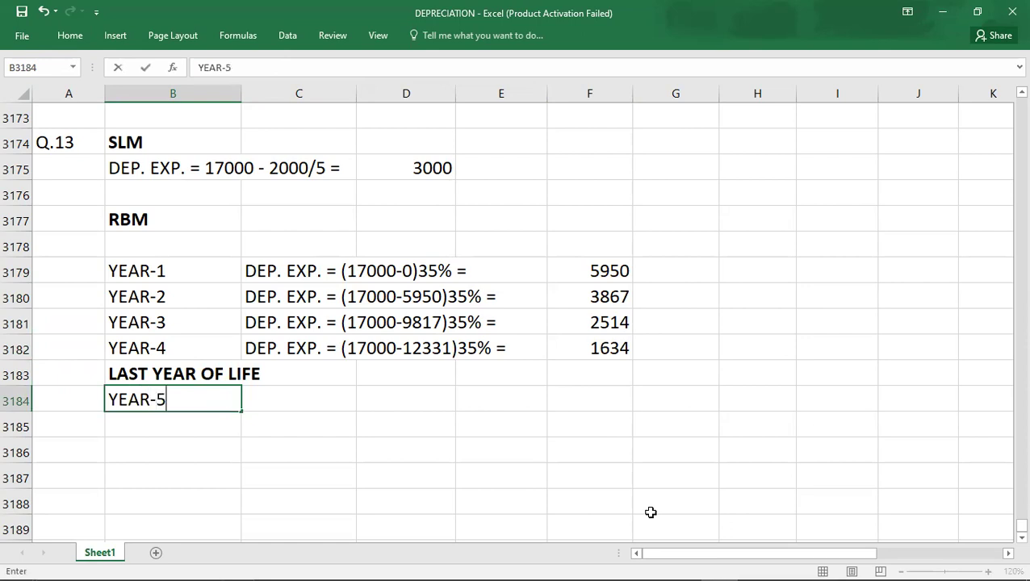
key("Tab")
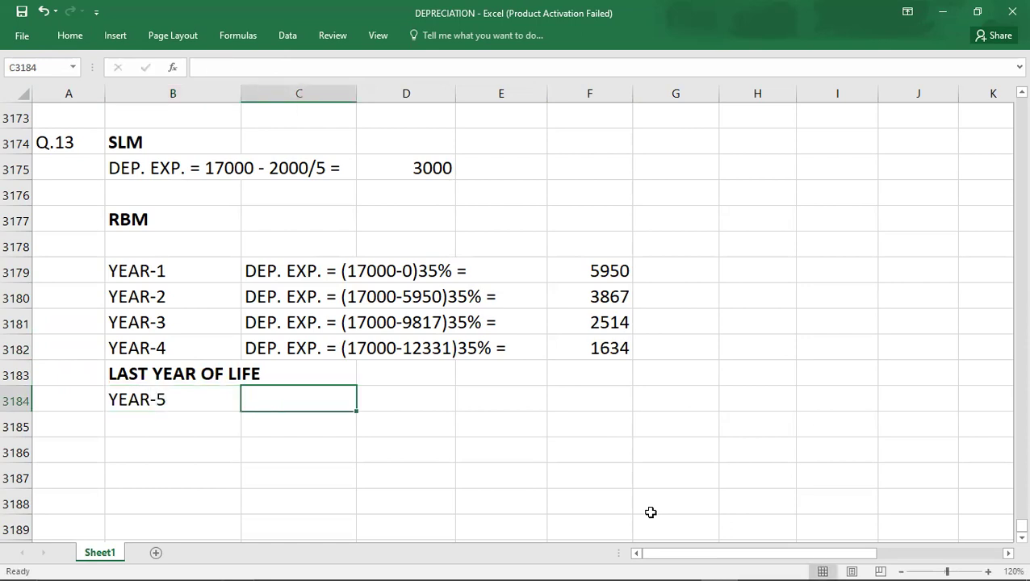
- Enter the last-year formula text DEP. EXP. = (COST - ACC. DEP.) - SCRAP VALUE beside YEAR-5 in C3184
type("DE")
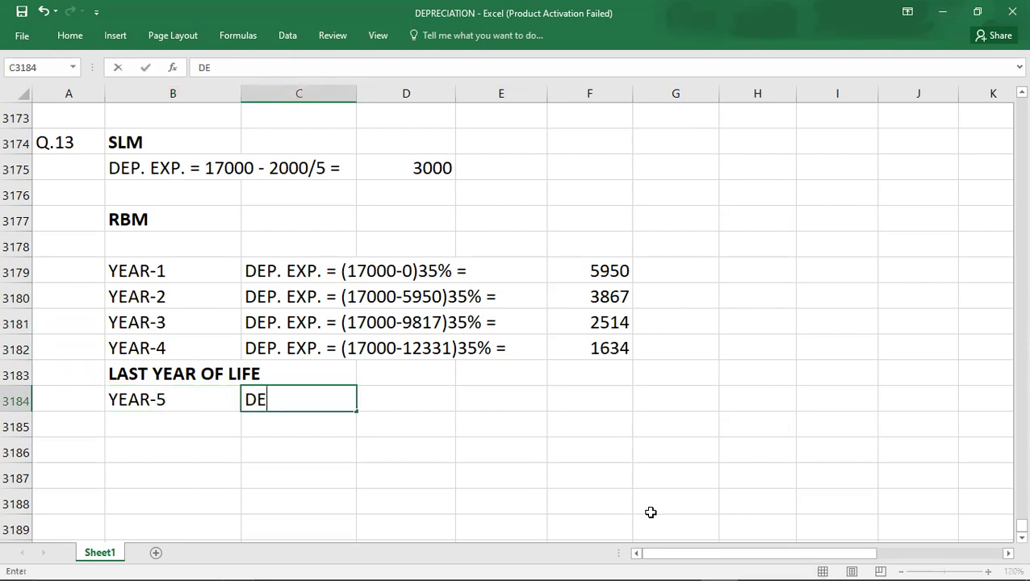
type("P. EXP. ")
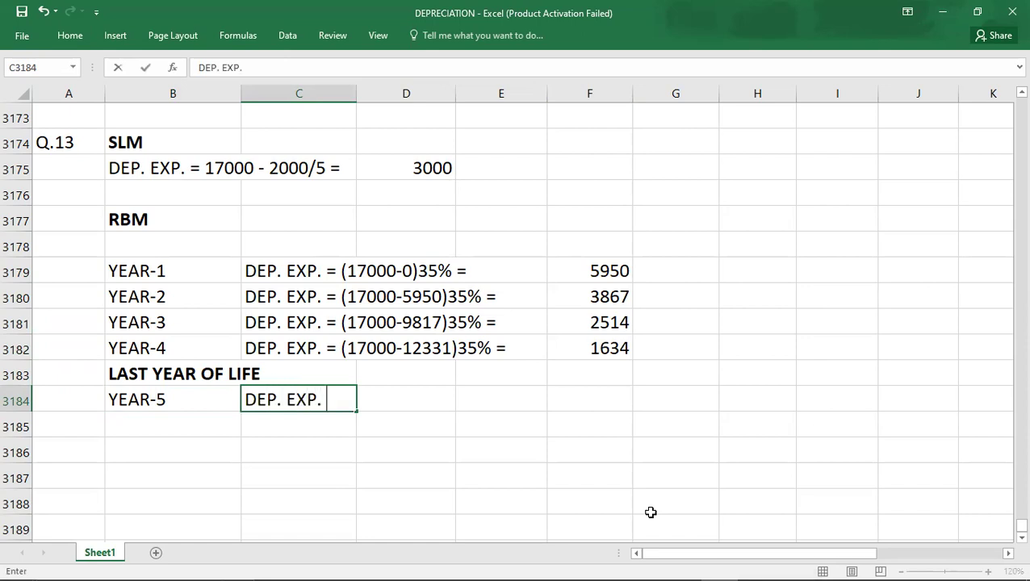
type("= (COST-")
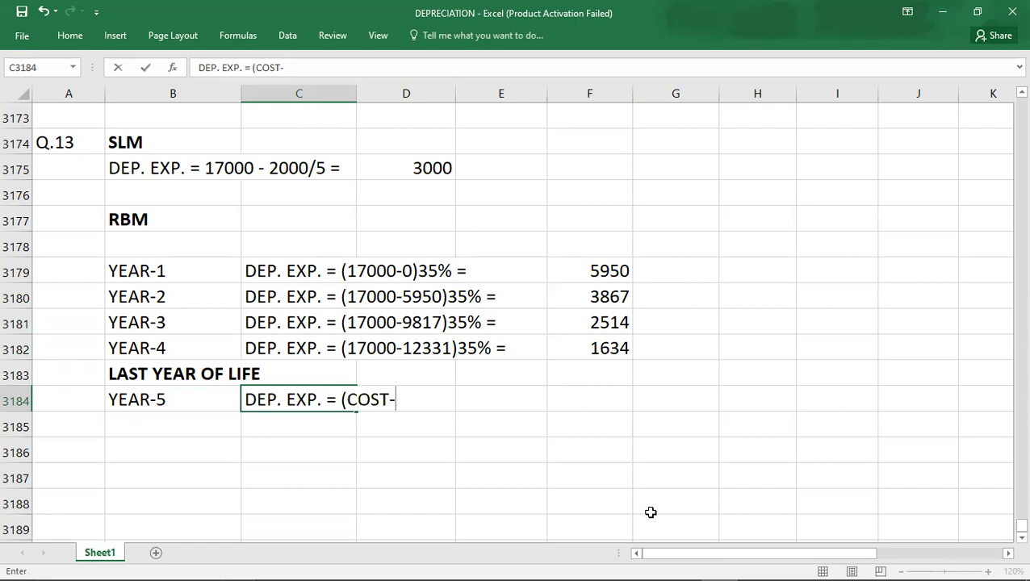
type("ACC.")
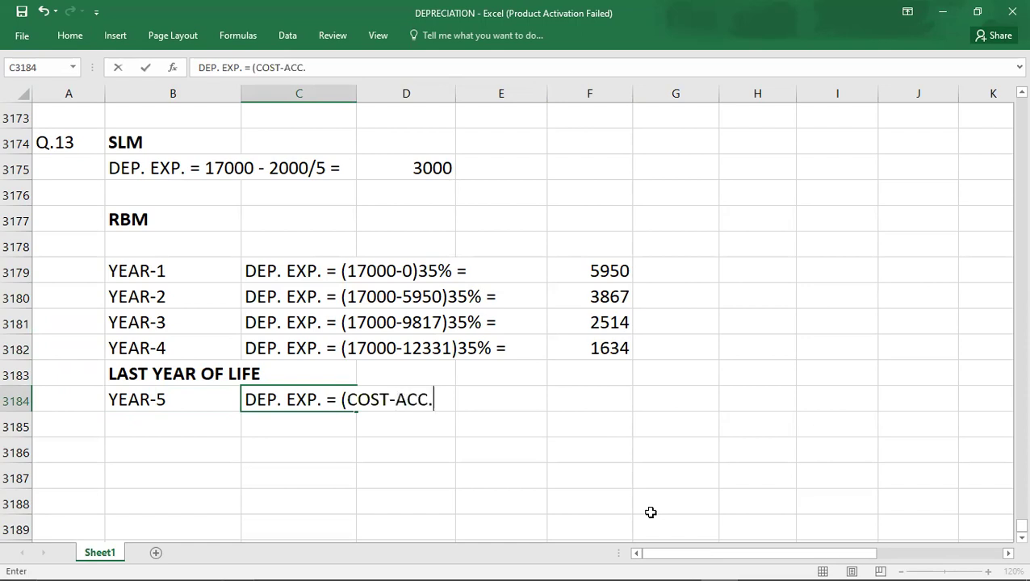
type(" DEP.")
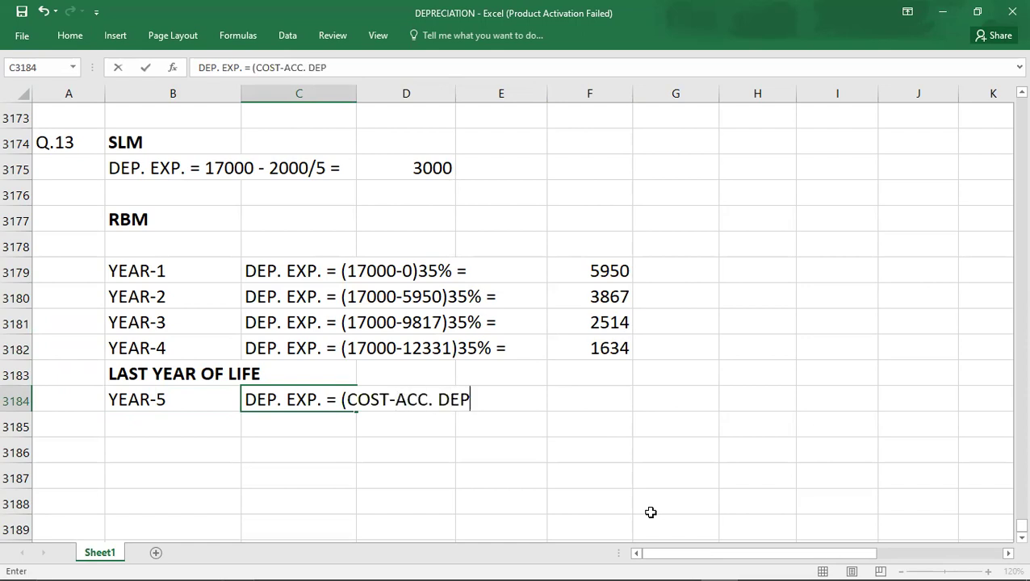
left_click(388, 400)
key("Right")
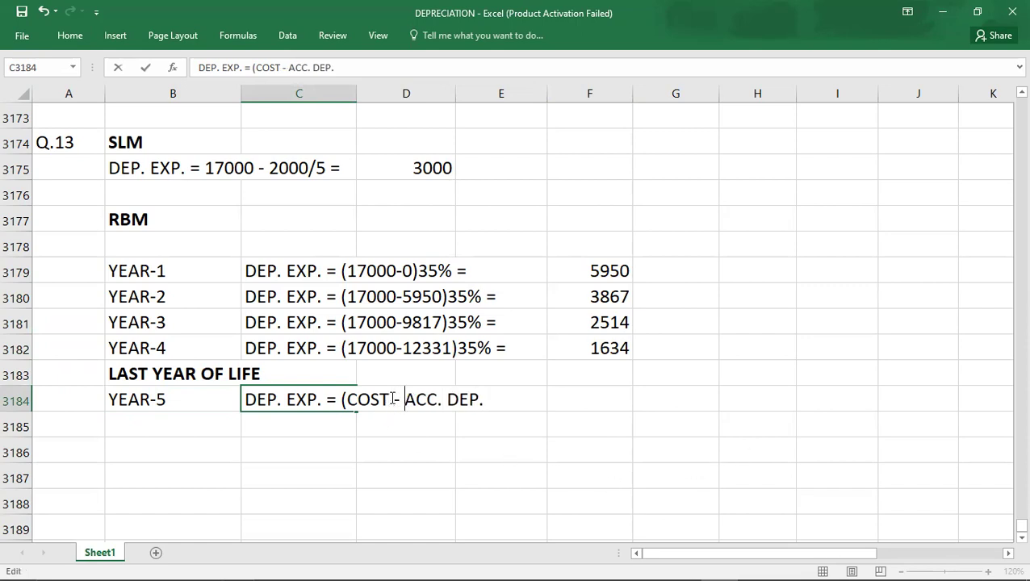
left_click(501, 391)
type(") - SC")
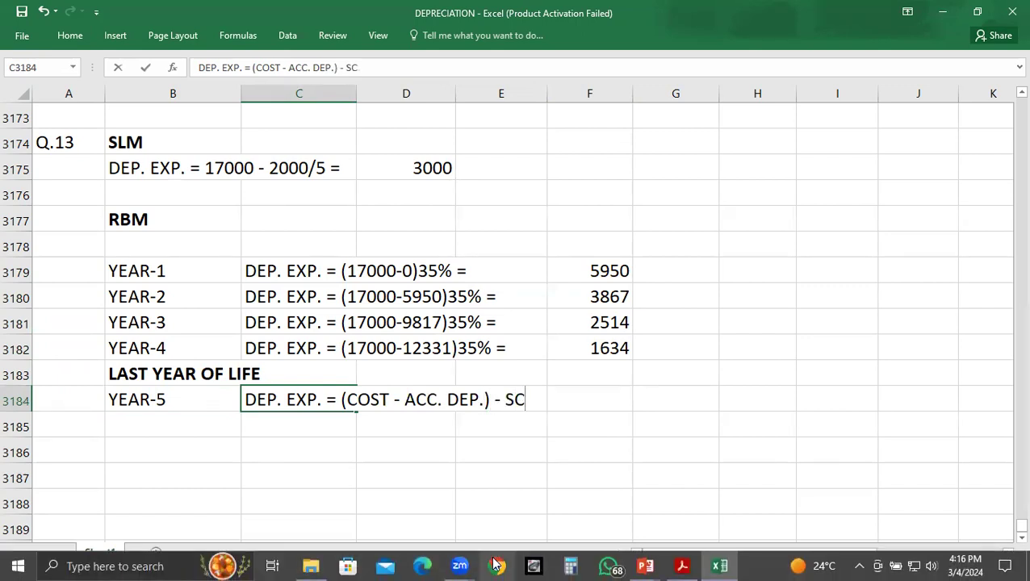
type("RAP VALUE")
key("Return")
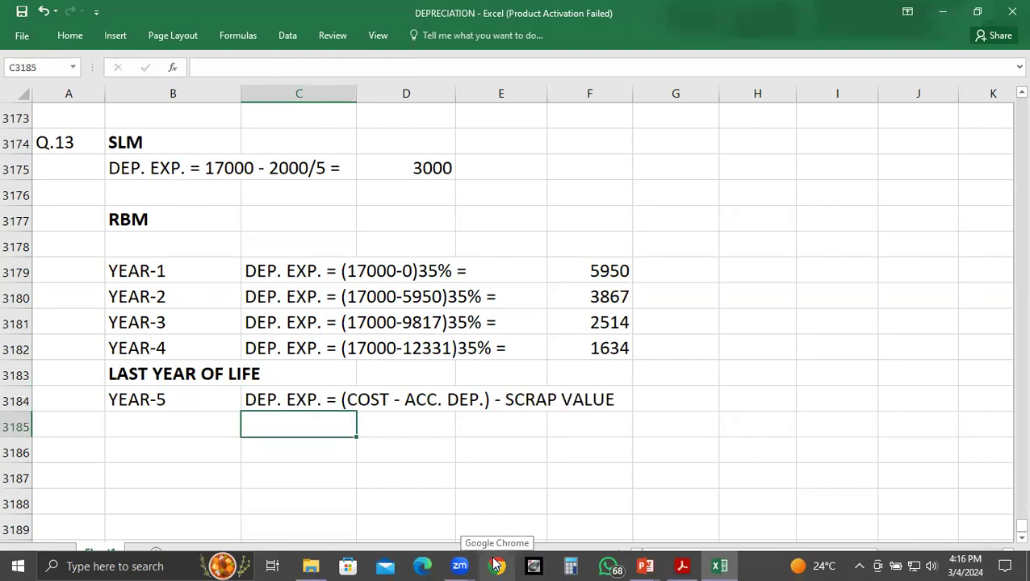
type("DEP. EXP. = ")
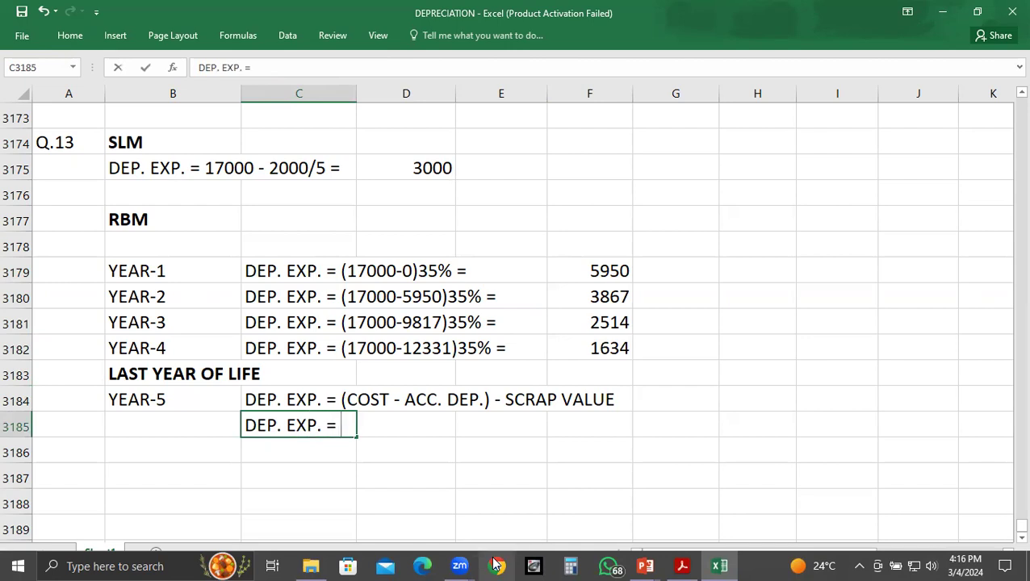
type("(17000-")
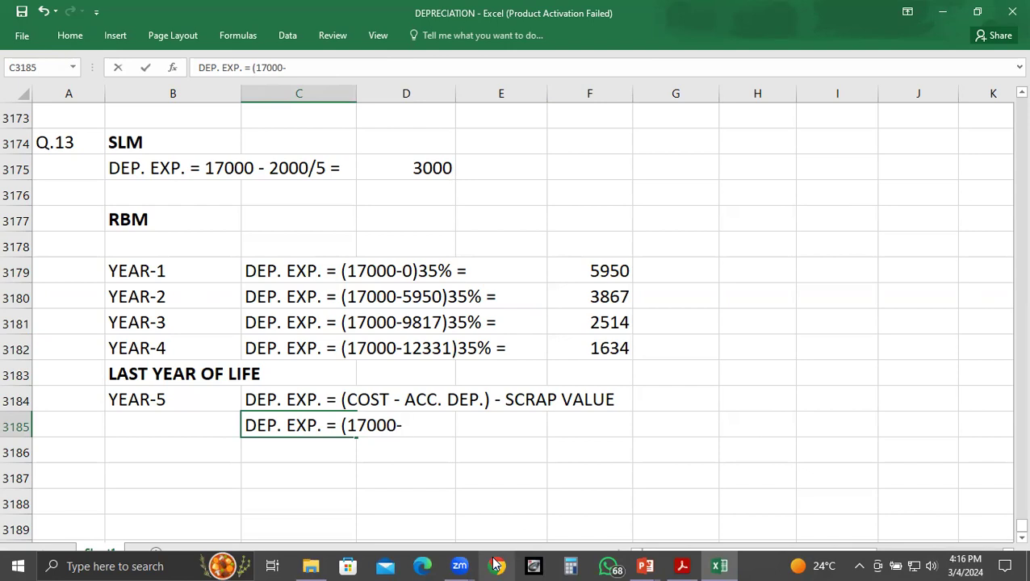
type("13965) - 2000 =")
key("Right")
key("Right")
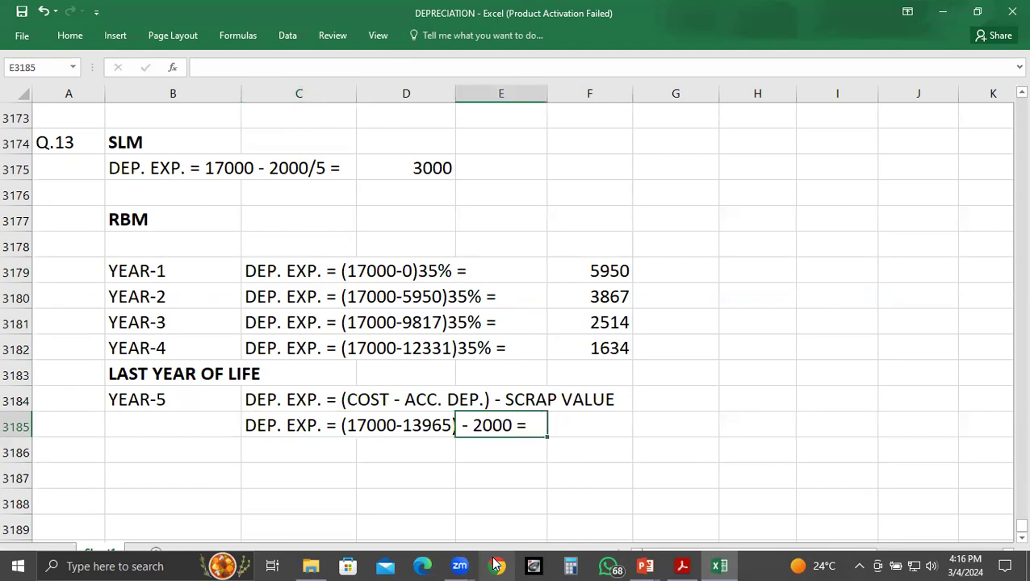
key("Right")
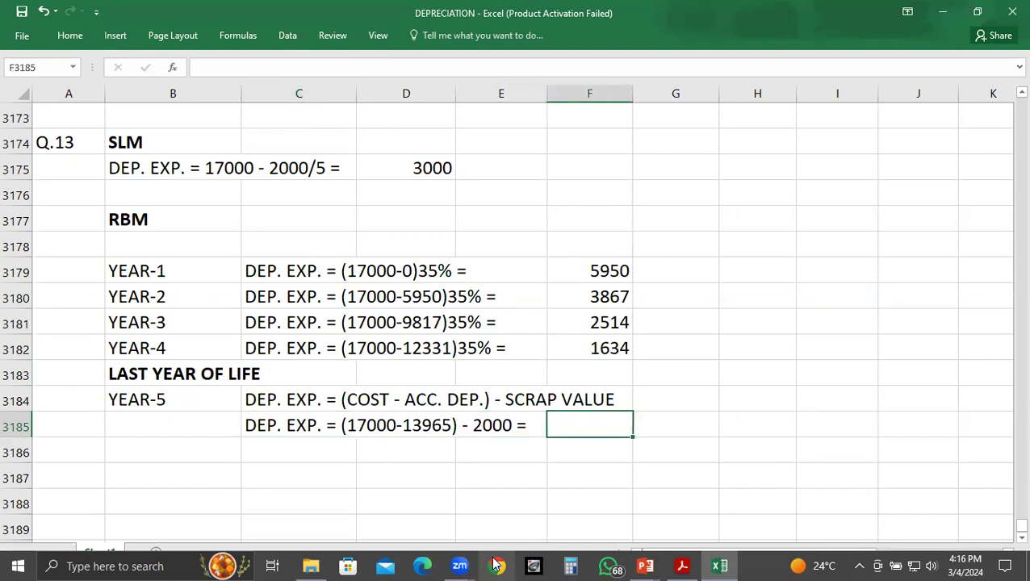
type("1035")
key("Return")
- Select the yearly RBM depreciation amounts from F3185 up to F3179 to review them together
key("Up")
key("shift+Up")
key("shift+Up")
key("shift+Up")
key("shift+Up")
key("shift+Up")
key("shift+Up")
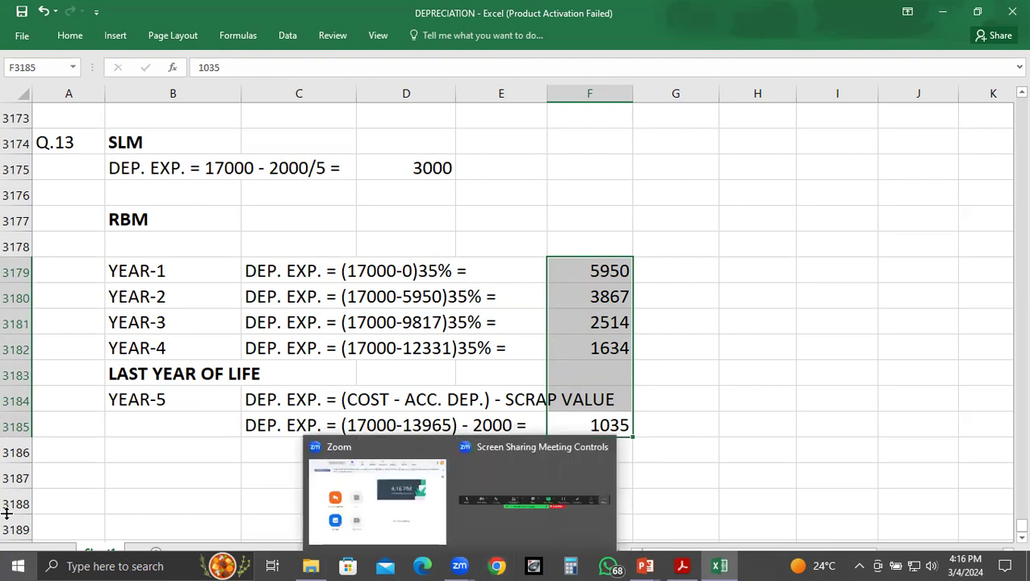
left_click(67, 425)
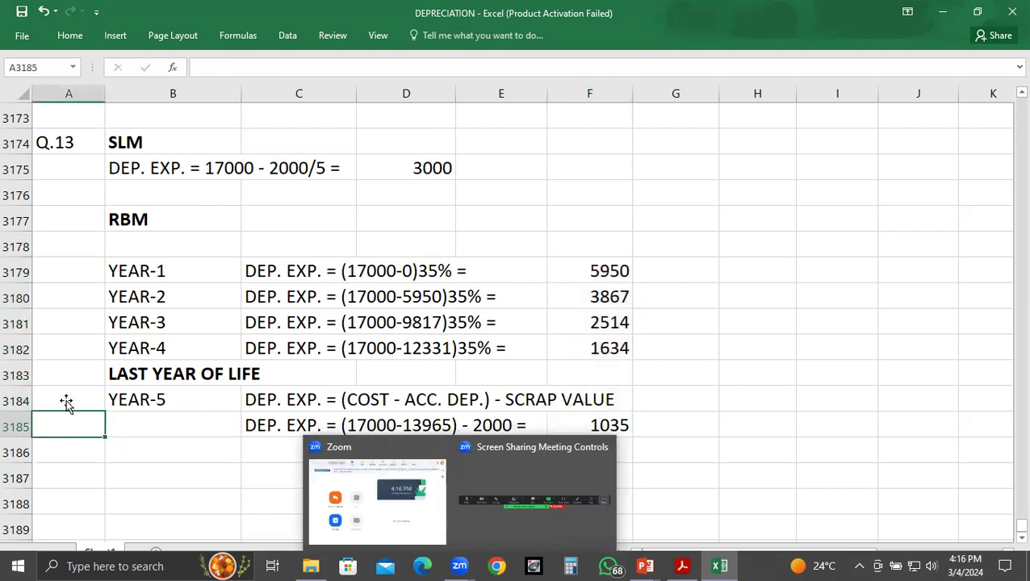
left_click(176, 222)
left_click(172, 425)
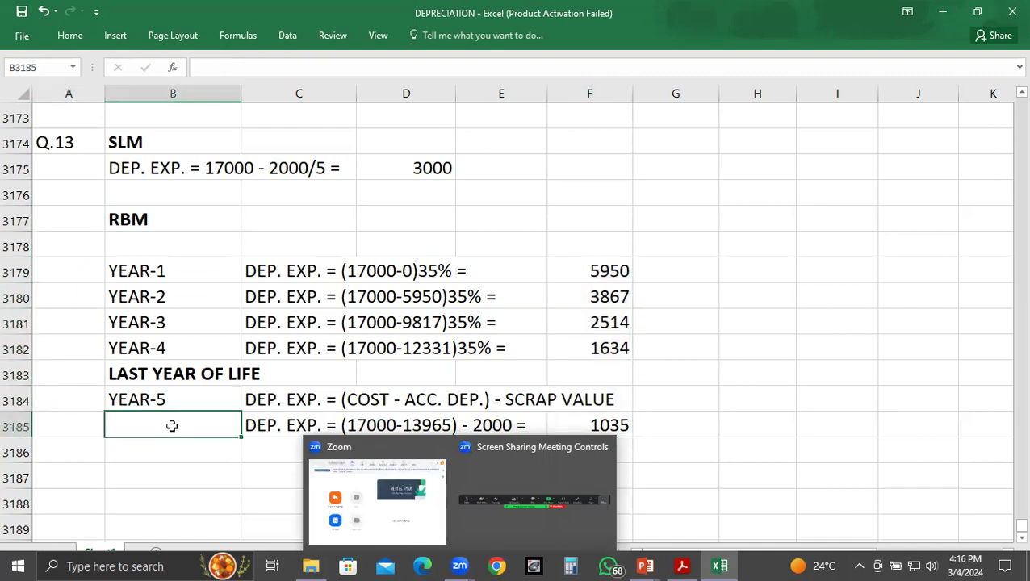
left_click(741, 438)
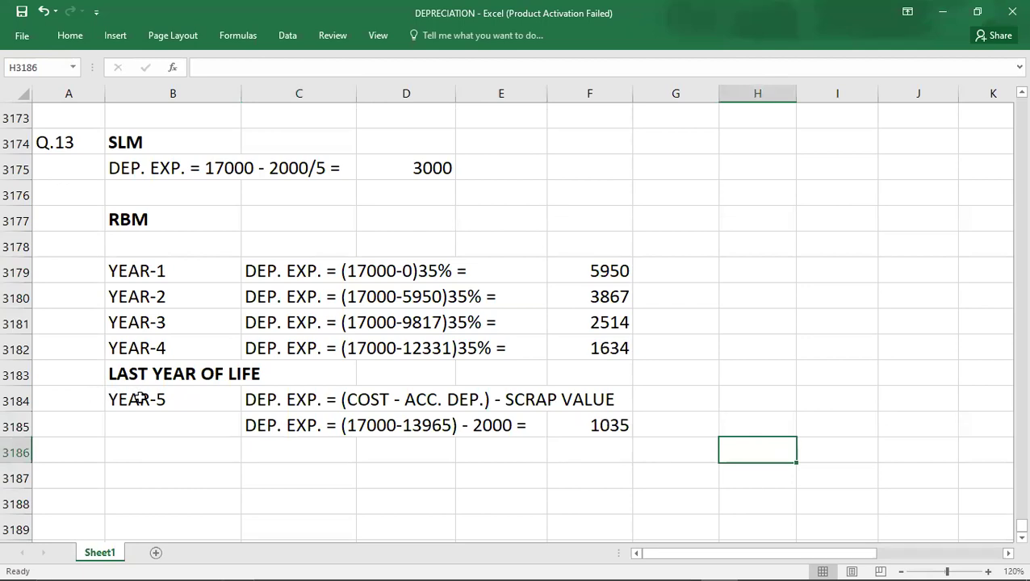
left_click(140, 398)
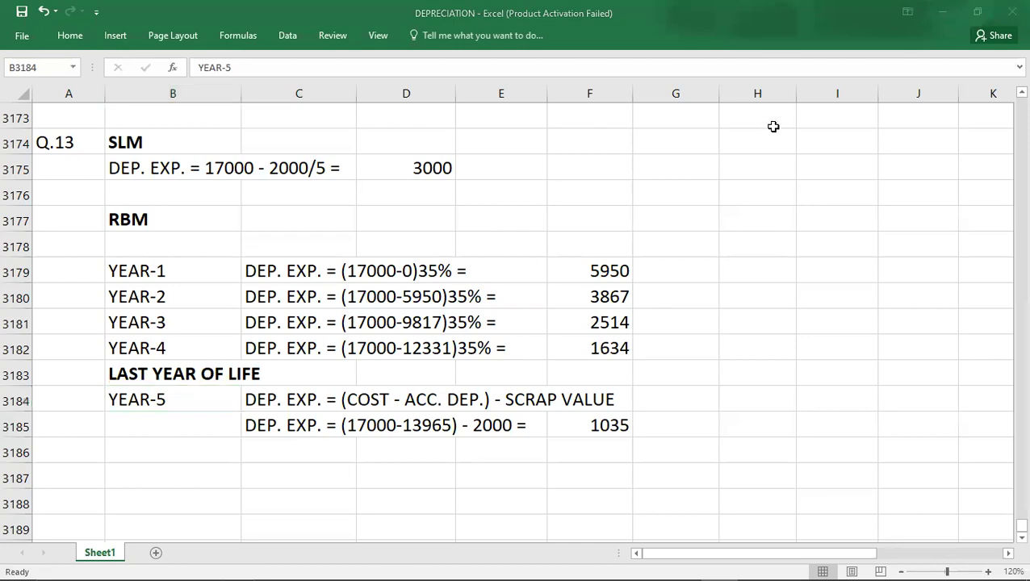
- Switch to the non-current assets question document, browse past Q.13, and examine Q.15 on Lambda Ltd.'s plant and equipment balances
key("alt+Tab")
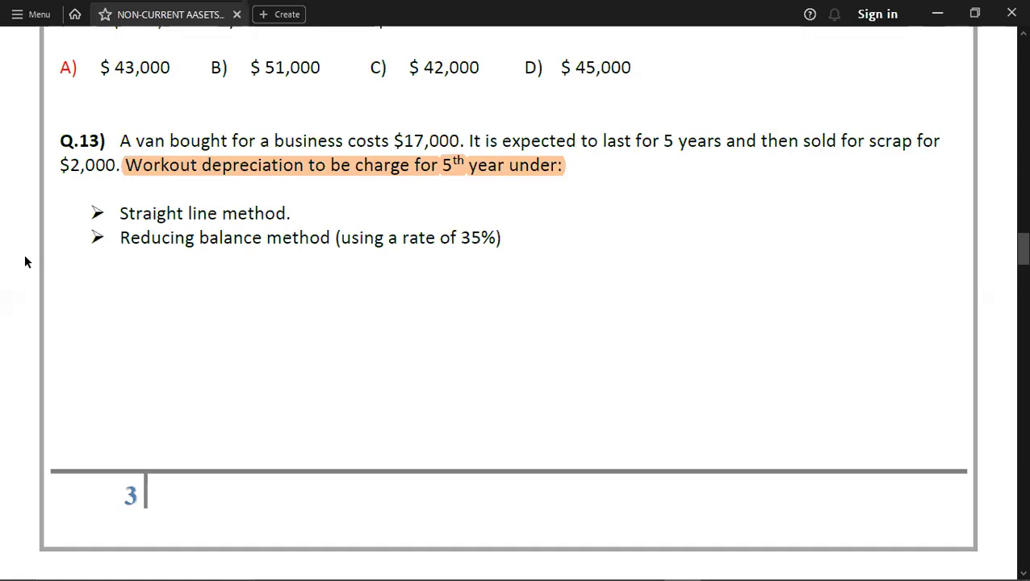
scroll(24, 262, "down", 5)
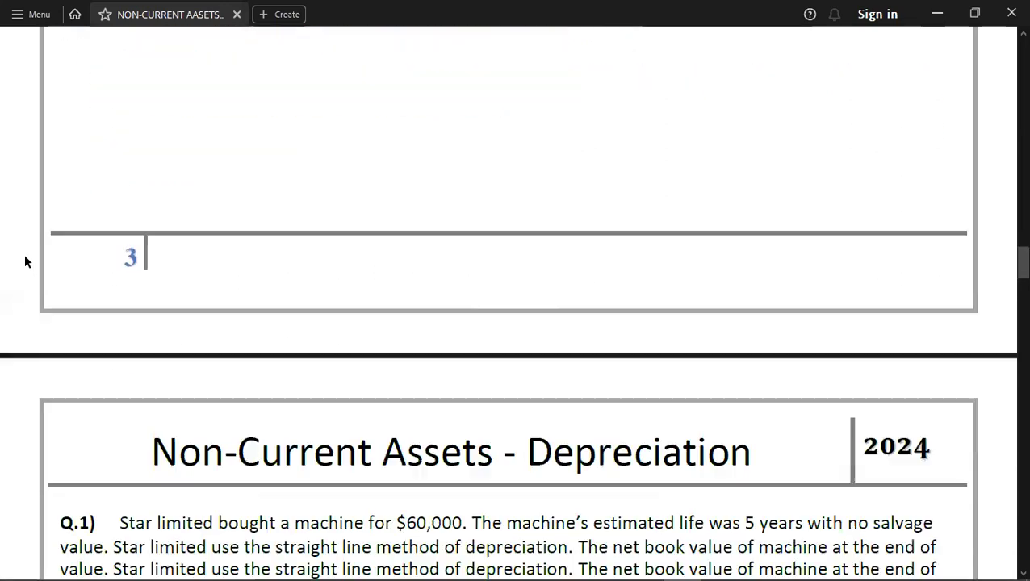
scroll(25, 260, "down", 2)
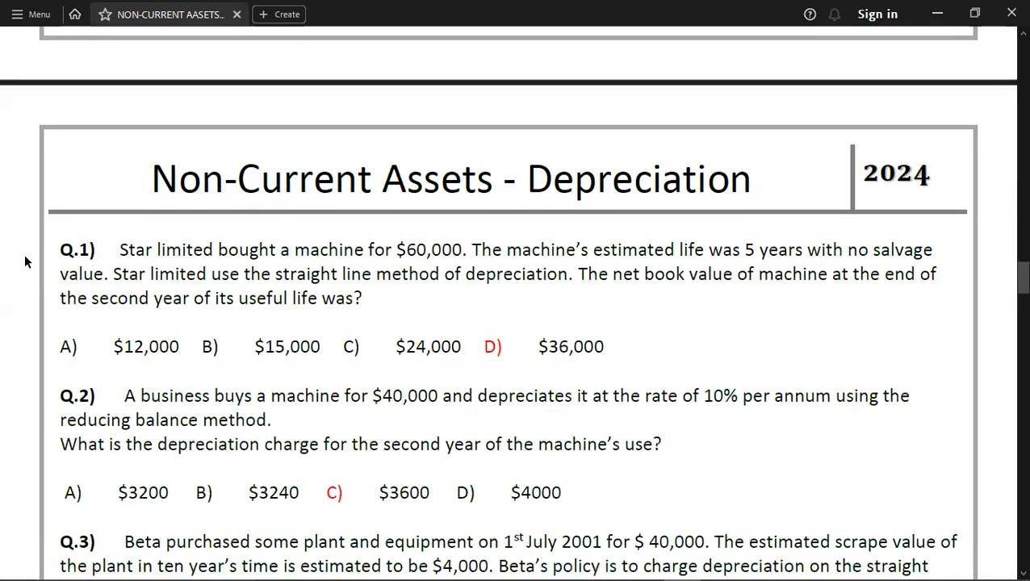
scroll(25, 262, "down", 20)
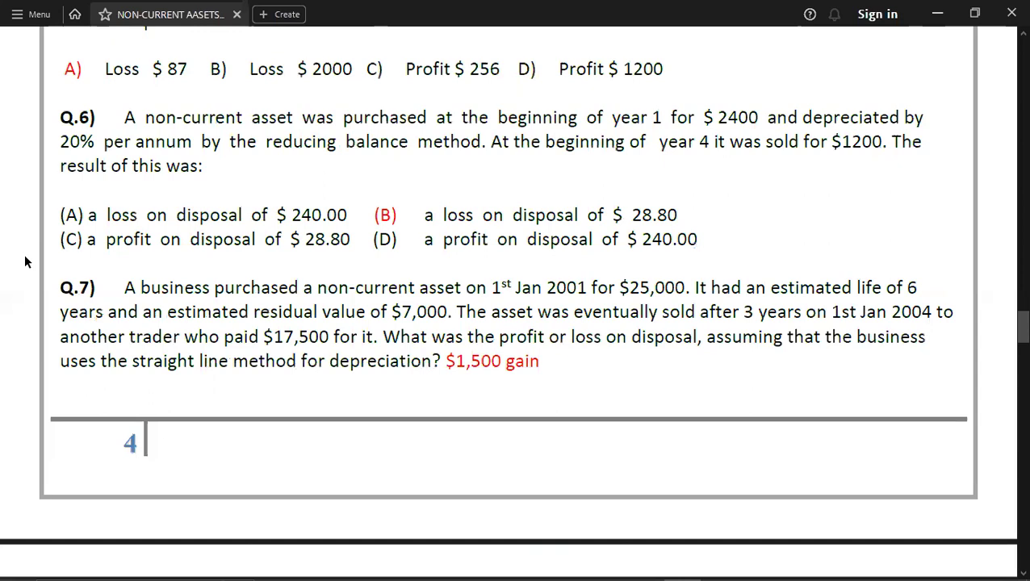
scroll(25, 262, "down", 10)
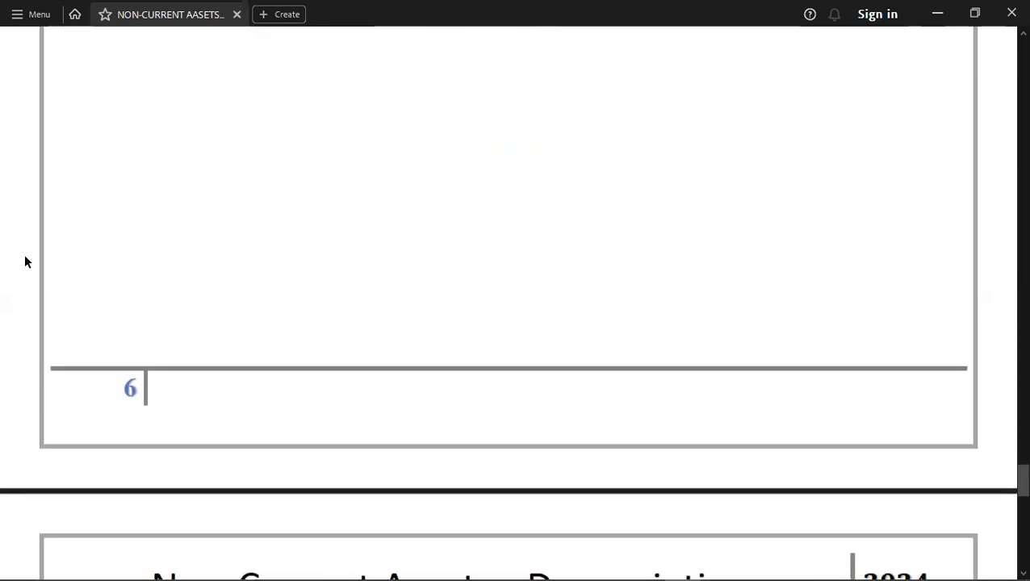
scroll(25, 261, "down", 3)
scroll(25, 262, "down", 5)
scroll(25, 261, "up", 1)
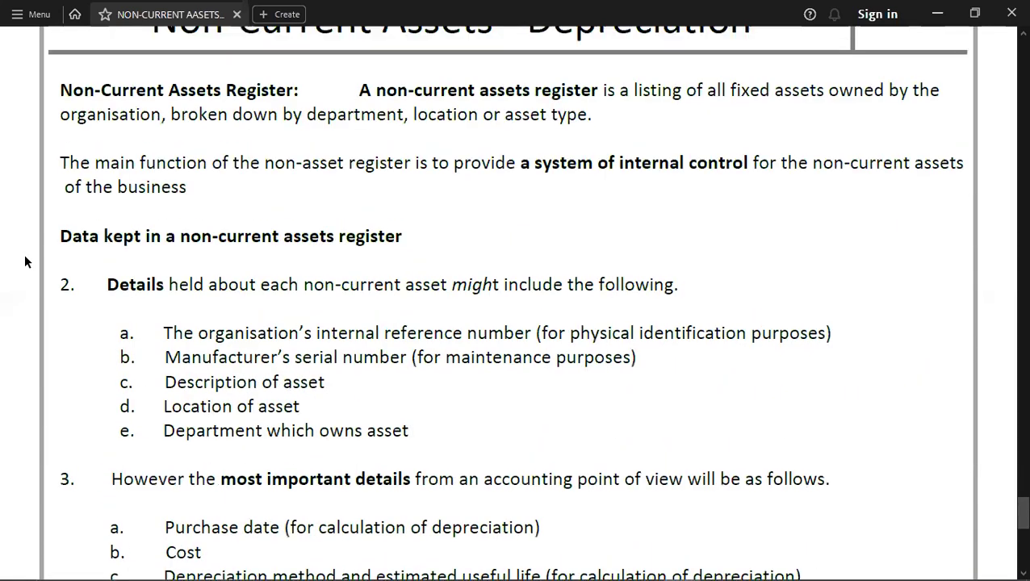
scroll(26, 262, "up", 5)
scroll(24, 262, "up", 5)
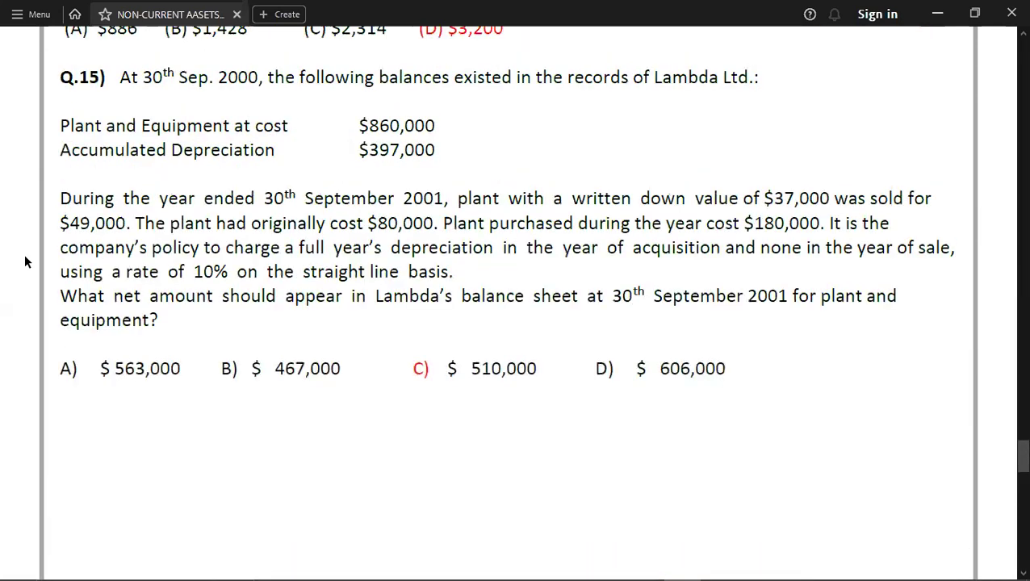
scroll(25, 262, "up", 1)
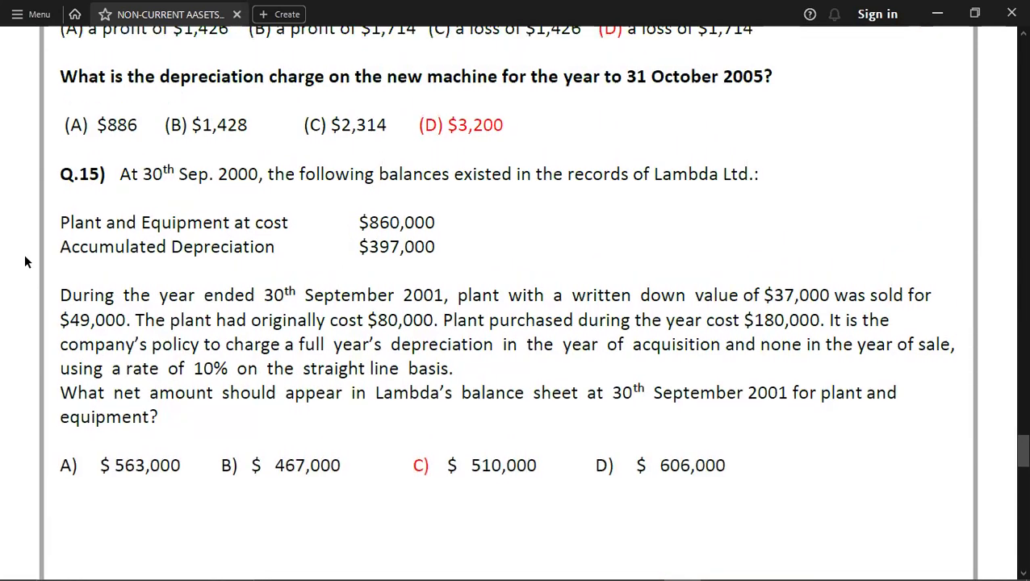
scroll(25, 262, "down", 1)
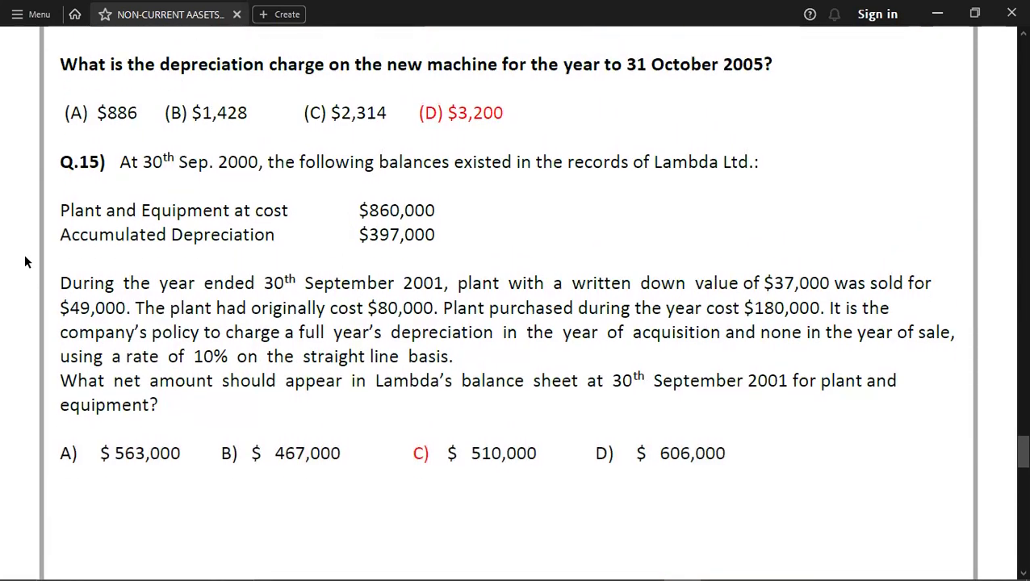
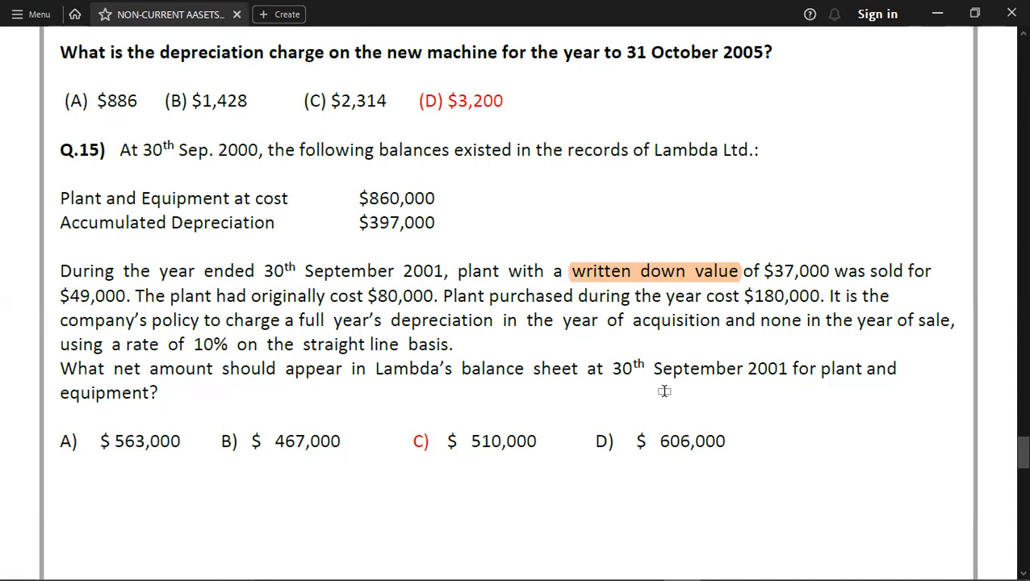
- Return to the DEPRECIATION workbook and copy the earlier P&E and ALL. FOR DEP. T-accounts, B3009 to G3022
key("alt+Tab")
key("alt+Tab")
key("Up")
key("Up")
key("Up")
key("Up")
key("Up")
key("Up")
key("Up")
key("Up")
key("Up")
key("Up")
key("Up")
key("Up")
key("Up")
key("Up")
key("Up")
key("Up")
key("Up")
key("Up")
key("Up")
key("Up")
key("Up")
key("Up")
key("Up")
key("Up")
key("Up")
key("Up")
key("Up")
key("Up")
key("Up")
key("Up")
key("Up")
key("Up")
key("Up")
key("Up")
key("Up")
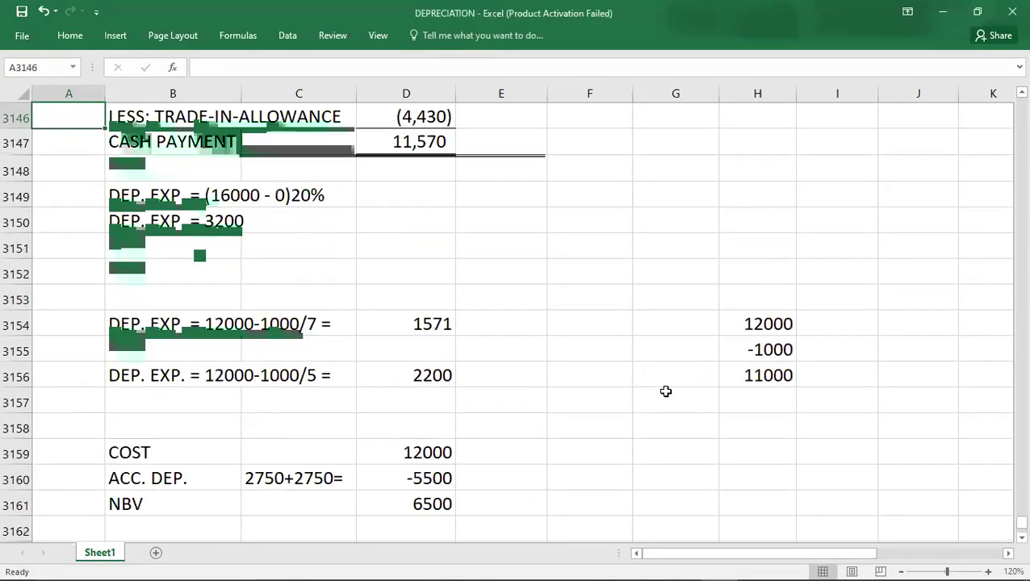
key("Up")
key("Up")
key("Up")
key("Up")
key("Up")
key("Up")
key("Up")
key("Up")
key("Up")
key("Up")
key("Up")
key("Up")
key("Up")
key("Up")
key("Up")
key("Up")
key("Up")
key("Up")
key("Up")
key("Up")
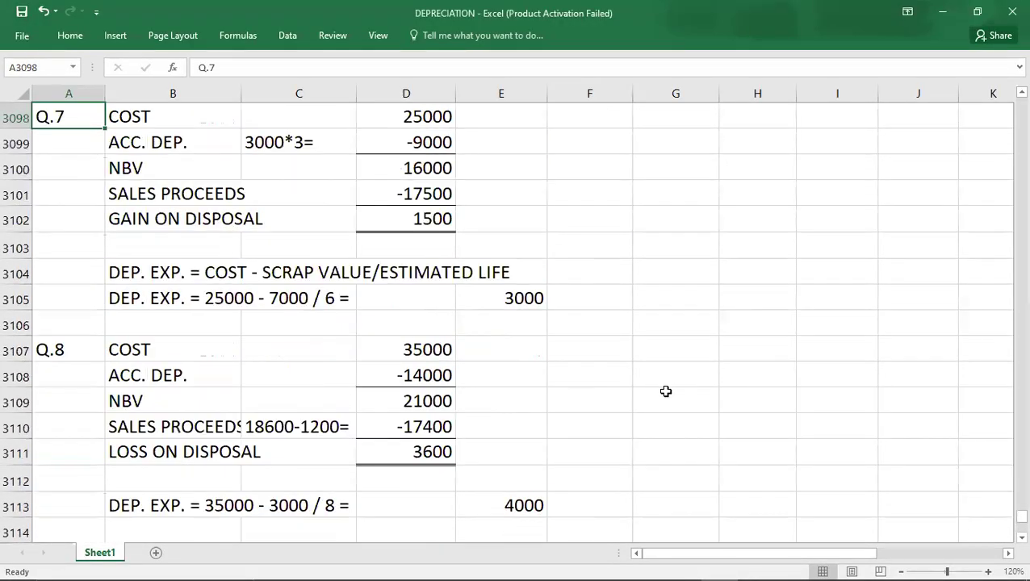
key("Up")
key("Up")
key("Up")
key("Up")
key("Up")
key("Up")
key("Up")
key("Up")
key("Up")
key("Up")
key("Up")
key("Up")
key("Up")
key("Up")
key("Up")
key("Up")
key("Up")
key("Up")
key("Up")
key("Up")
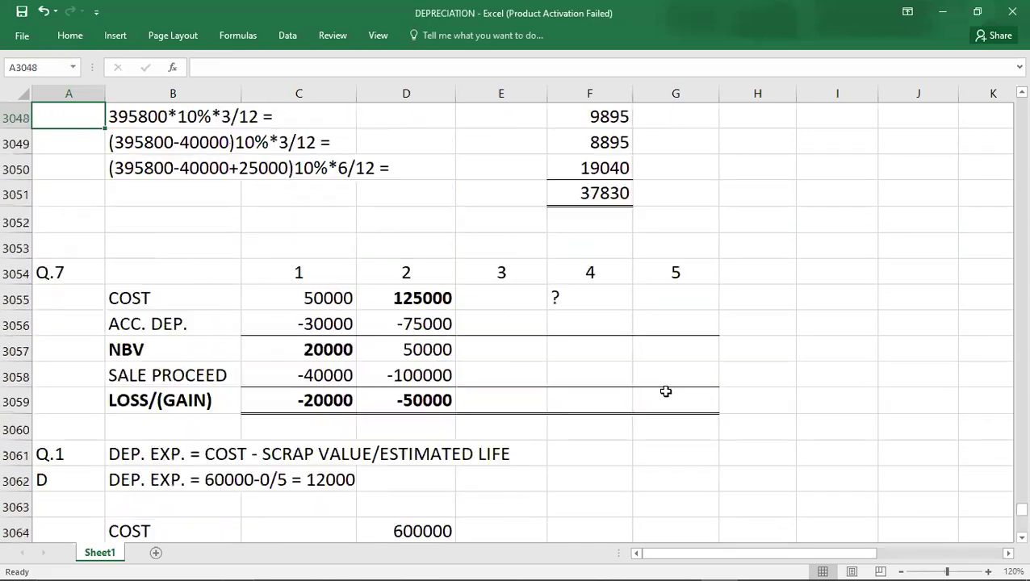
key("Up")
key("Up")
key("Up")
key("Down")
key("Down")
key("Down")
key("Down")
key("Down")
key("Right")
key("shift+Right")
key("shift+Right")
key("shift+Right")
key("shift+Right")
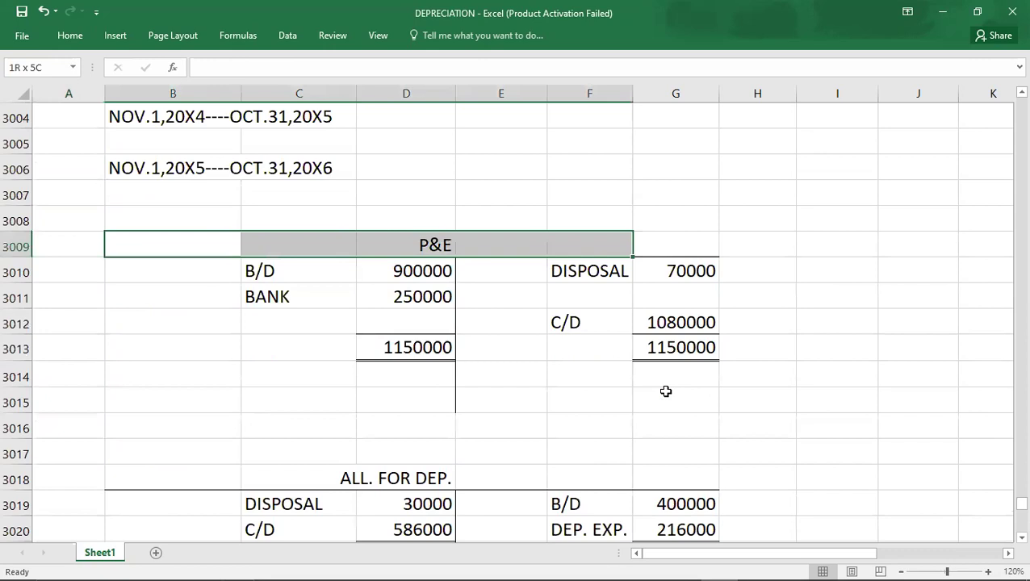
key("shift+Right")
key("shift+Down")
key("shift+Down")
key("shift+Down")
key("shift+Down")
key("shift+Down")
key("shift+Down")
key("shift+Down")
key("shift+Down")
key("shift+Down")
key("shift+Down")
key("shift+Down")
key("shift+Down")
key("shift+Down")
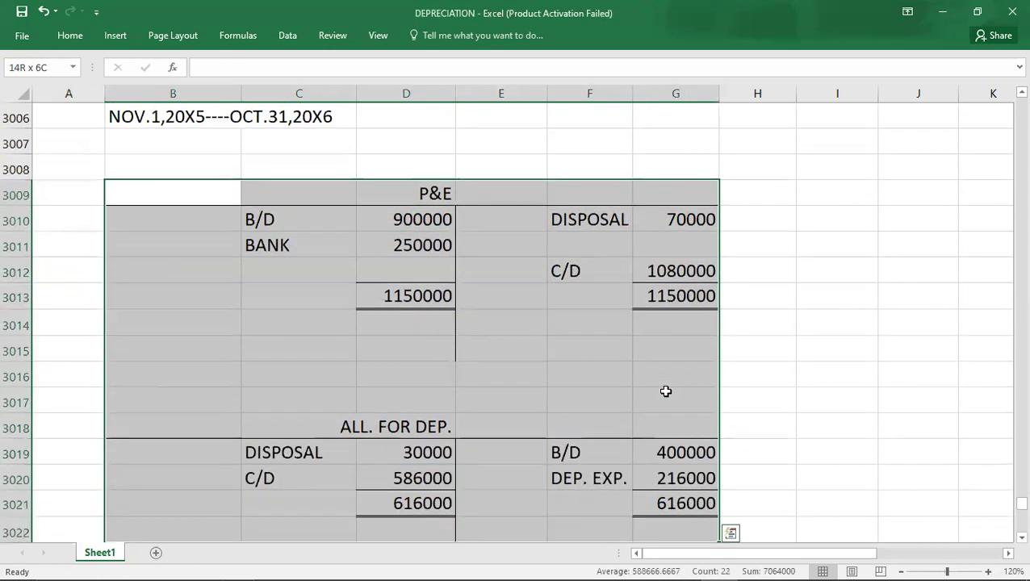
key("ctrl+c")
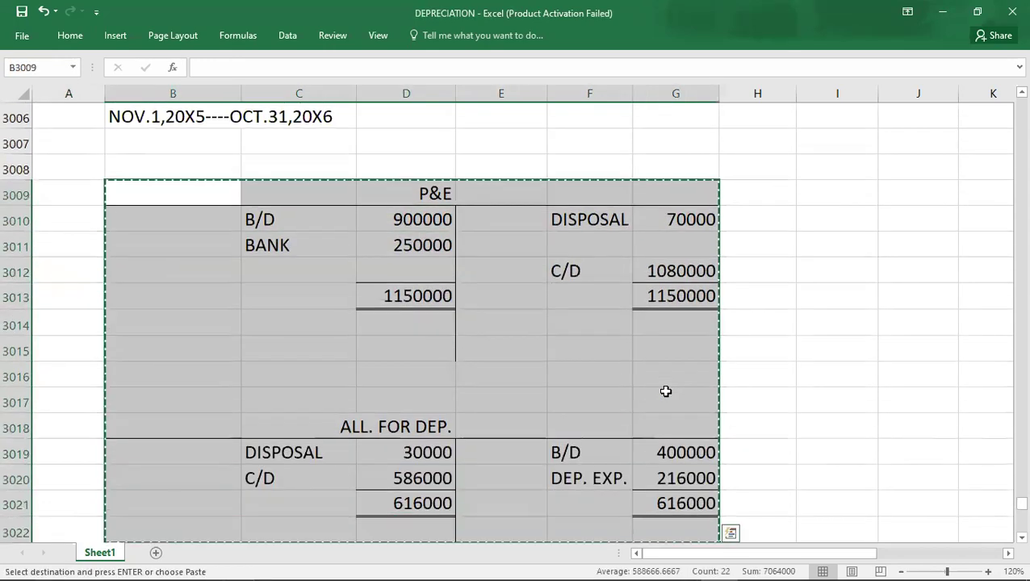
- Paste the copied P&E and ALL. FOR DEP. T-accounts starting at cell B3190, below the Q.13 workings
key("Down")
key("Left")
key("Down")
key("Down")
key("Down")
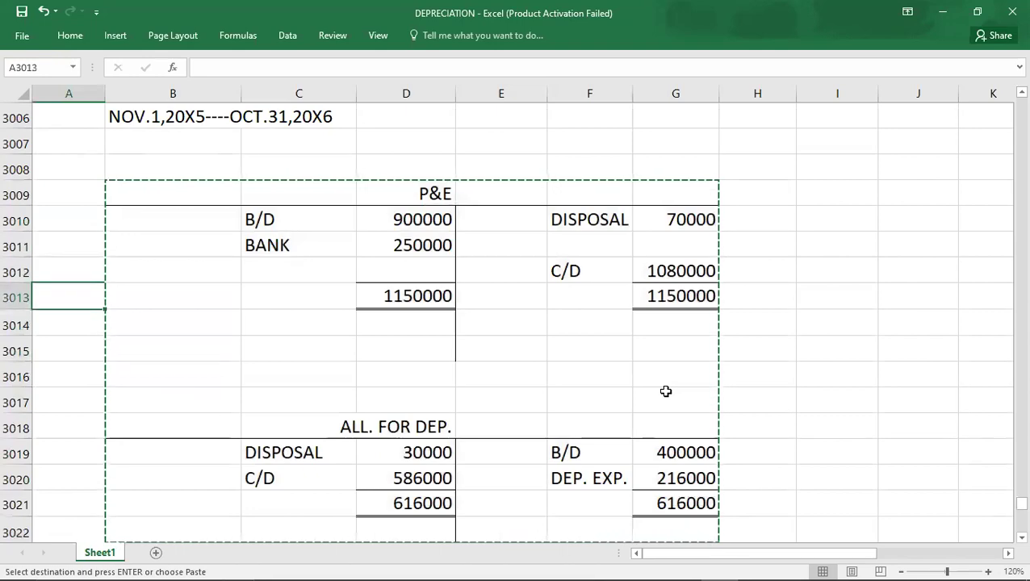
key("Down")
key("Down")
key("Down")
key("Down")
key("Down")
key("Down")
key("Down")
key("Down")
key("Down")
key("Down")
key("Down")
key("Down")
key("Down")
key("Down")
key("Down")
key("Down")
key("Down")
key("Down")
key("Down")
key("Down")
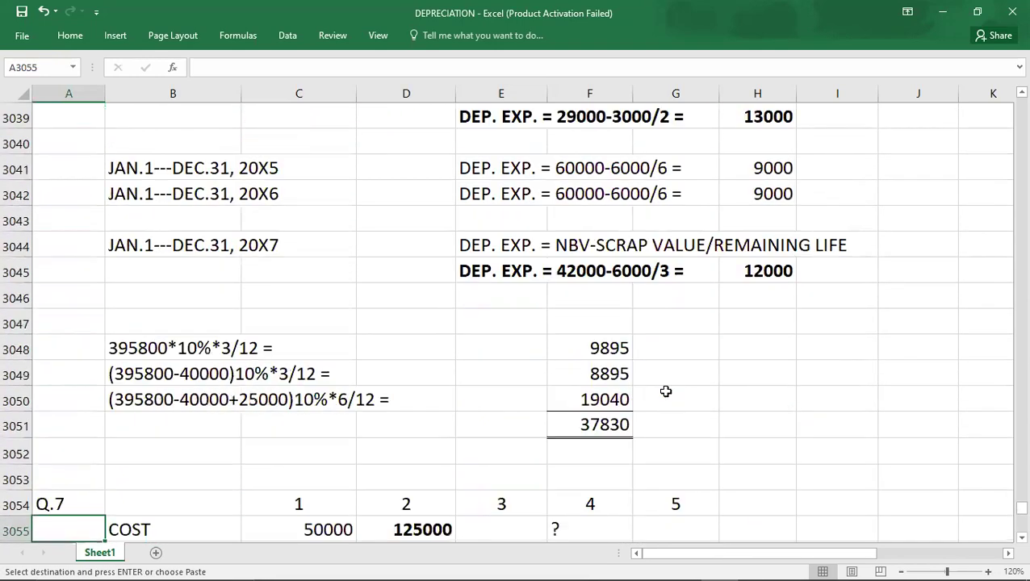
key("Down")
key("Down")
key("Down")
key("Down")
key("Down")
key("Down")
key("Down")
key("Down")
key("Down")
key("Down")
key("Down")
key("Down")
key("Down")
key("Down")
key("Down")
key("Down")
key("Down")
key("Down")
key("Down")
key("Down")
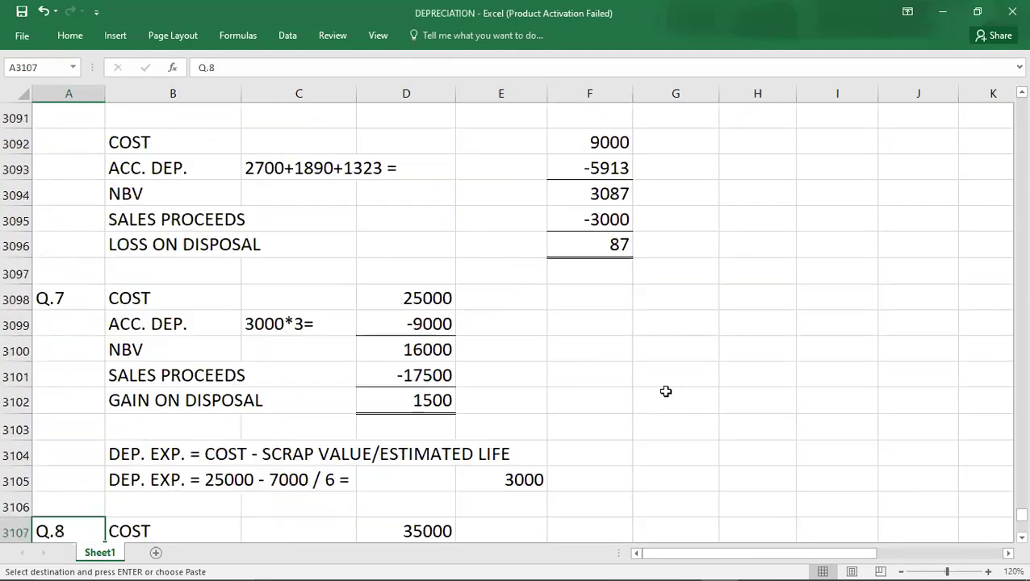
key("Down")
key("Down")
key("Down")
key("Down")
key("Down")
key("Down")
key("Down")
key("Down")
key("Down")
key("Down")
key("Down")
key("Down")
key("Down")
key("Down")
key("Down")
key("Down")
key("Down")
key("Down")
key("Down")
key("Down")
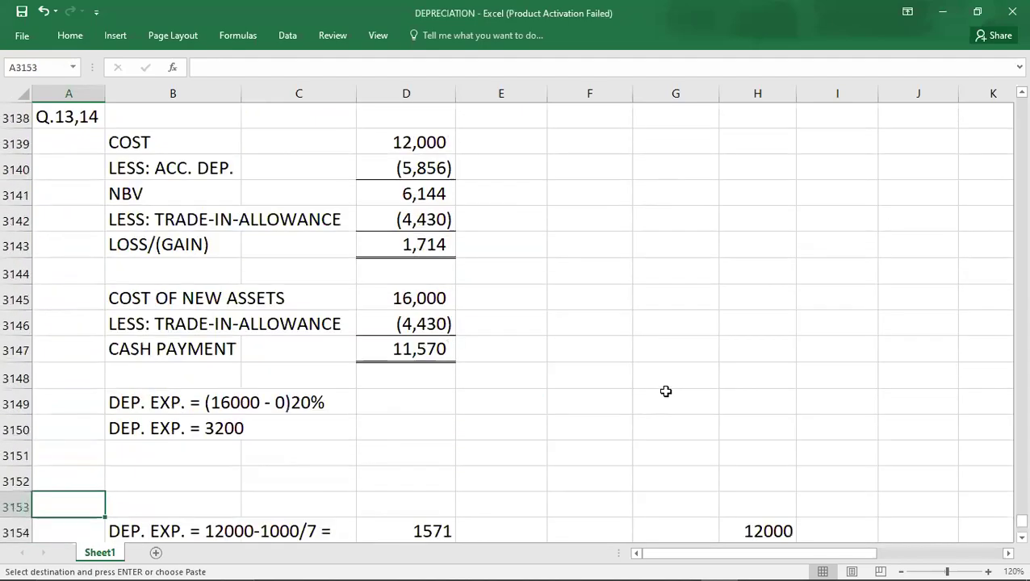
key("Down")
key("Down")
key("Down")
key("Down")
key("Down")
key("Down")
key("Down")
key("Down")
key("Down")
key("Down")
key("Down")
key("Down")
key("Down")
key("Down")
key("Down")
key("Down")
key("Down")
key("Down")
key("Down")
key("Down")
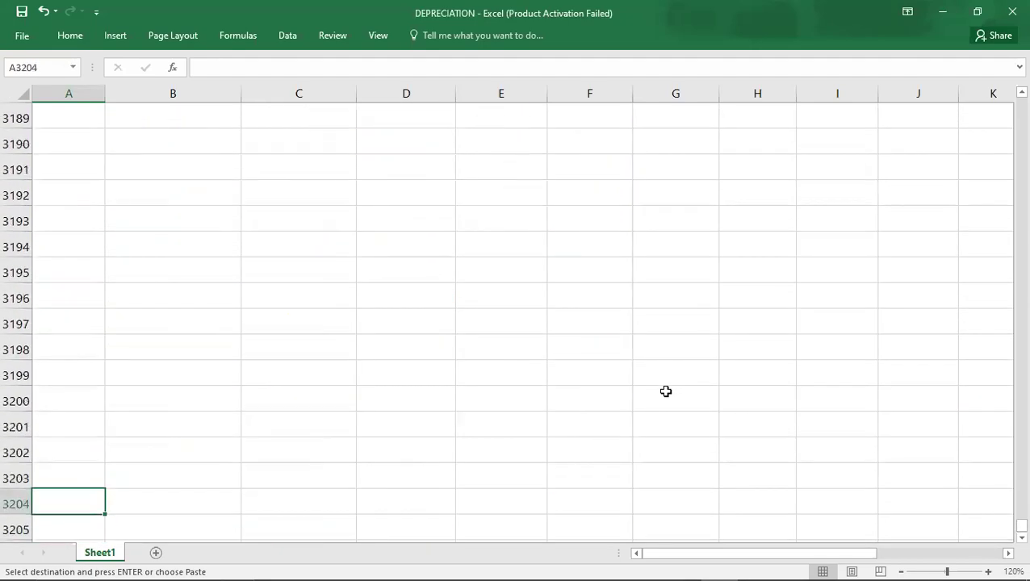
key("Up")
key("Up")
key("Up")
key("Up")
key("Up")
key("Up")
key("Up")
key("Up")
key("Up")
key("Up")
key("Up")
key("Up")
key("Up")
key("Up")
key("Right")
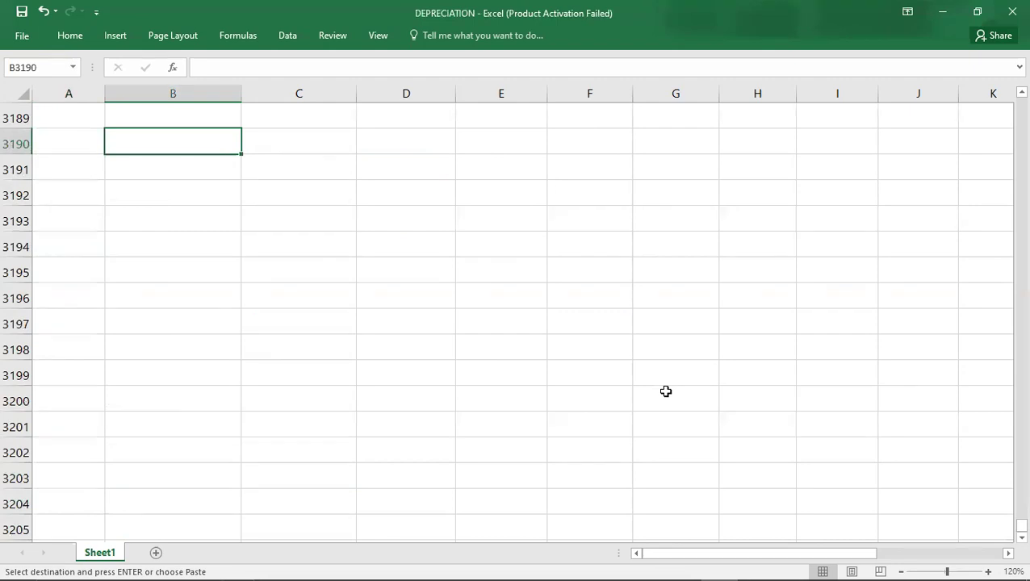
key("ctrl+v")
- Clear the old entries and totals from the pasted P&E account, B3191 to G3194, keeping its ruled lines
key("Down")
key("shift+Right")
key("shift+Right")
key("shift+Right")
key("shift+Right")
key("shift+Right")
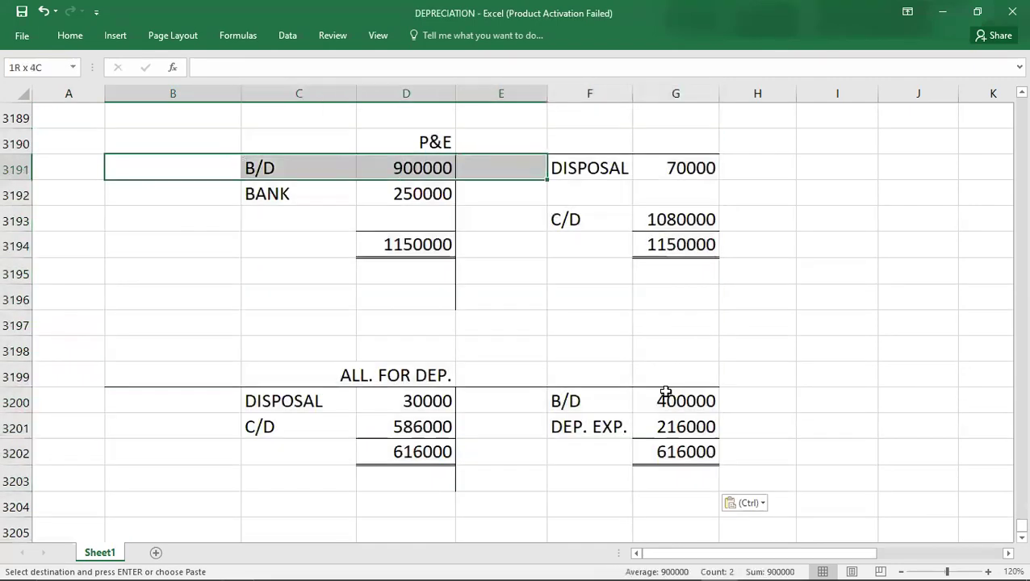
key("shift+Down")
key("shift+Down")
key("shift+Down")
key("Delete")
- Clear the old entries and totals from the pasted ALL. FOR DEP. account, B3200 to G3202
key("Down")
key("Down")
key("Down")
key("Down")
key("Down")
key("Down")
key("Down")
key("Down")
key("Down")
key("shift+Right")
key("shift+Right")
key("shift+Right")
key("shift+Right")
key("shift+Right")
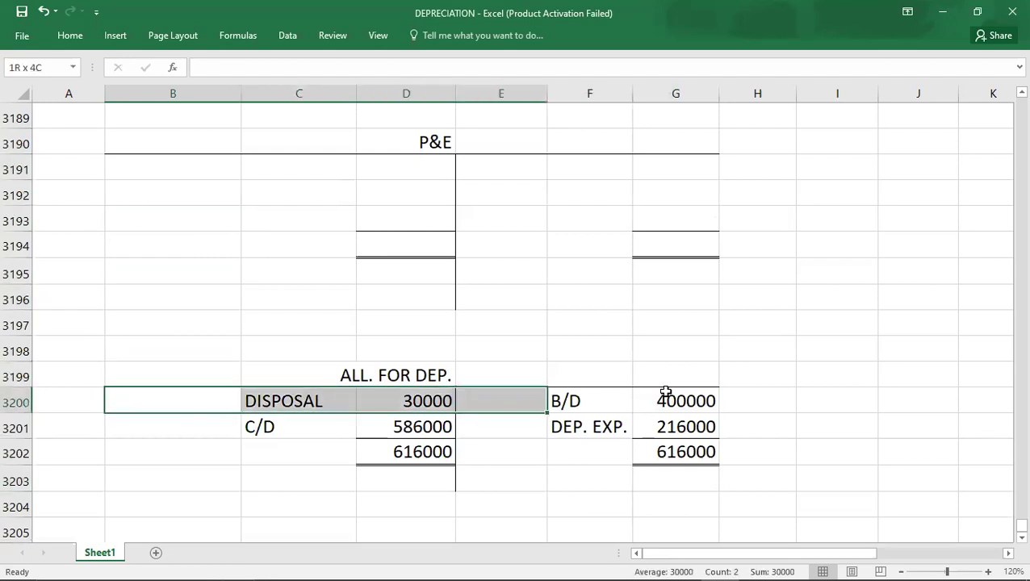
key("shift+Down")
key("shift+Down")
key("Delete")
- Label the new T-accounts Q.15 in cell A3190, beside the P&E heading
key("Left")
key("Up")
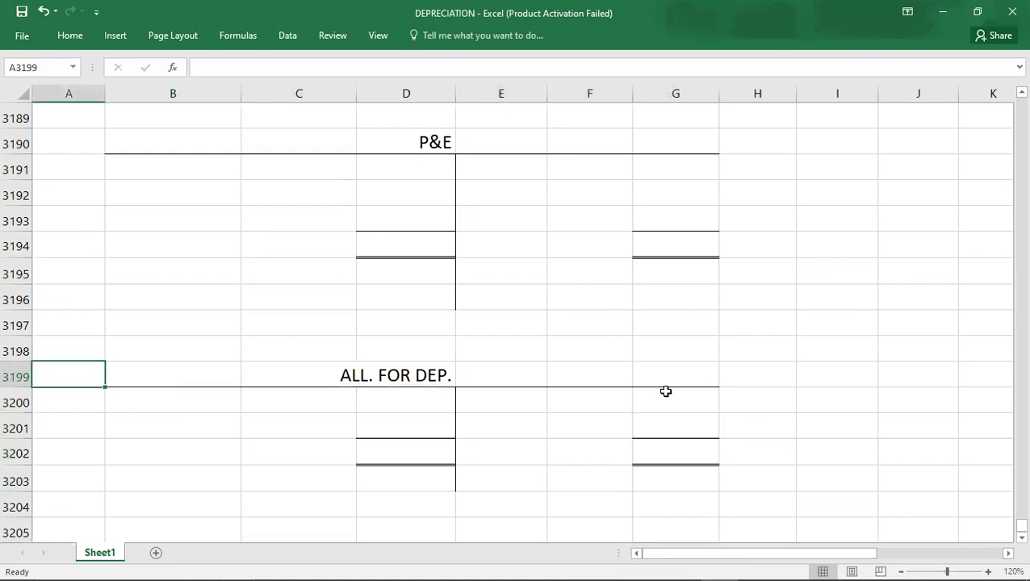
key("Up")
key("Up")
key("Up")
key("Up")
key("Up")
key("Up")
key("Up")
key("Up")
key("Up")
key("Up")
key("Up")
key("Down")
key("Down")
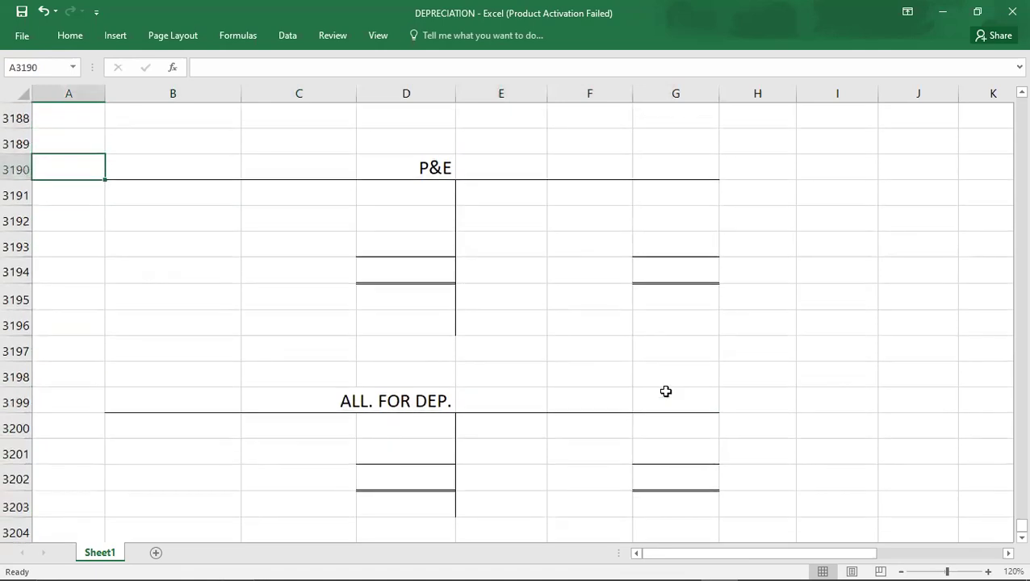
type("Q.15")
key("Return")
key("Down")
key("Down")
key("Down")
key("Down")
key("Down")
key("Down")
key("Down")
key("Down")
key("Down")
key("Down")
key("Down")
key("Down")
key("Down")
key("Down")
key("Down")
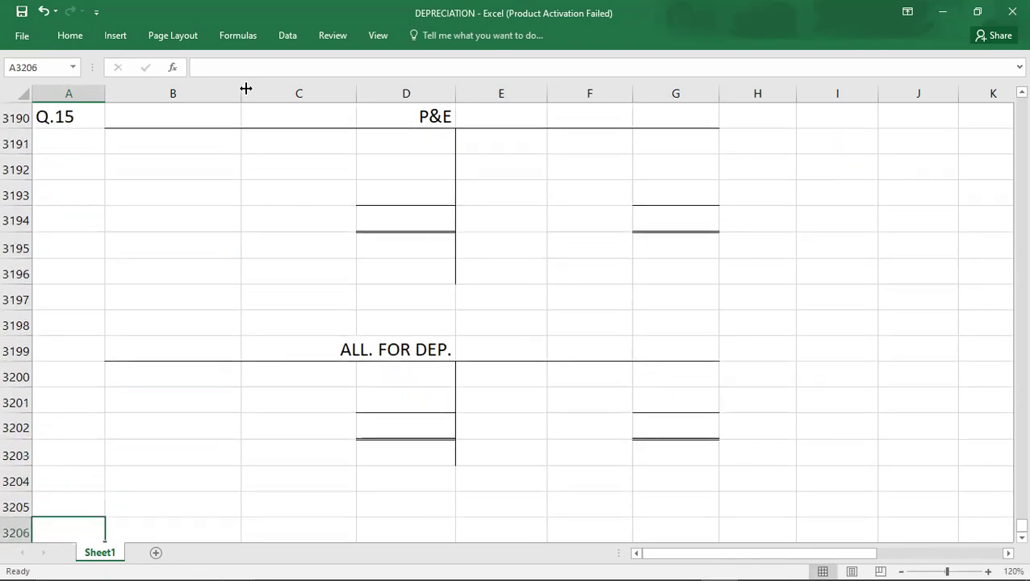
- Narrow columns B and C so the Q.15 T-accounts take up less width
left_click_drag(242, 94, 174, 96)
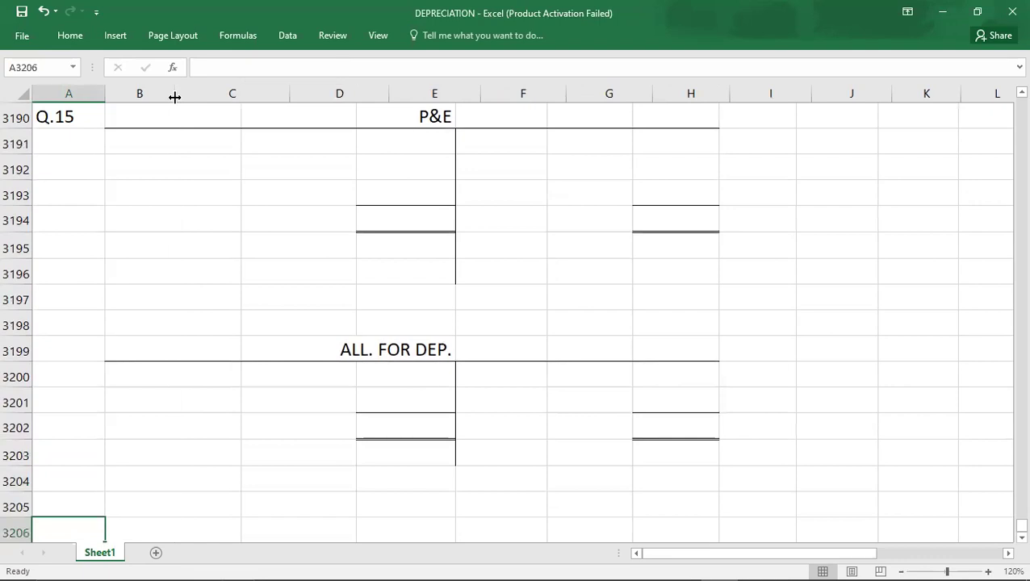
left_click_drag(291, 93, 248, 96)
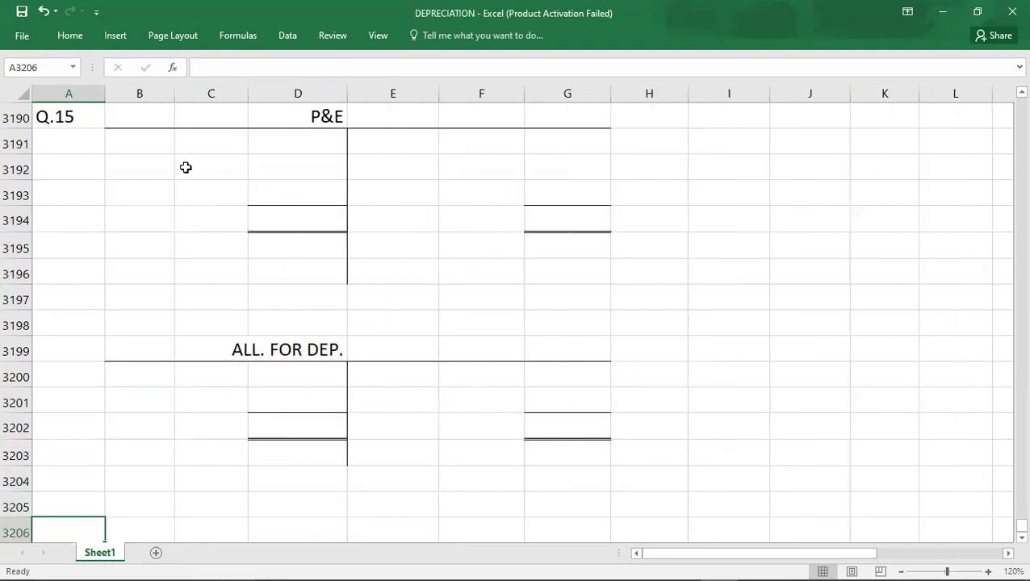
- Check Q.15 in the questions PDF and enter the opening plant cost in the P&E account as B/D 860000 in C3191:D3191
key("alt+Tab")
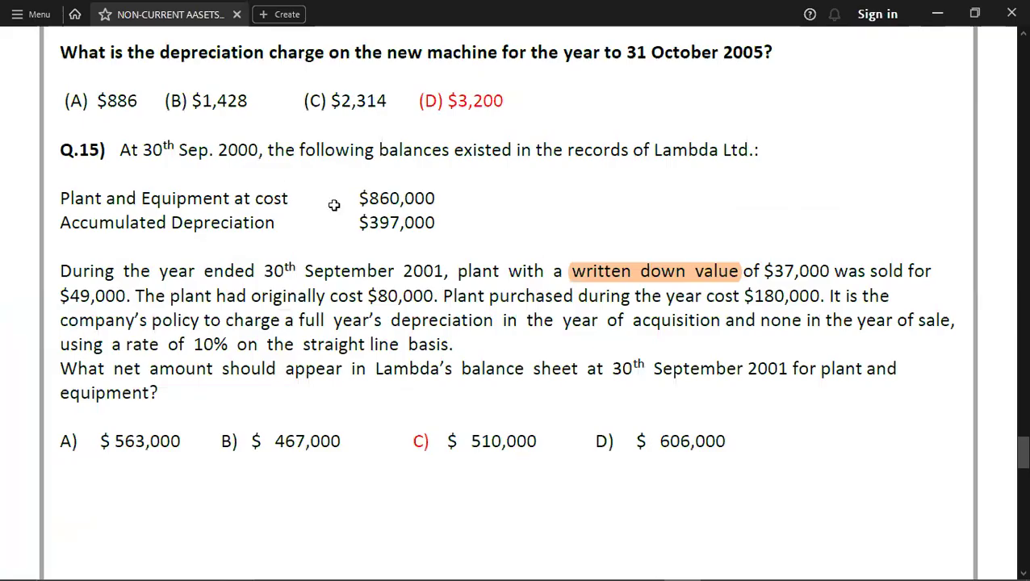
key("alt+Tab")
key("Up")
key("Up")
key("Up")
key("Up")
key("Up")
key("Up")
key("Up")
key("Up")
key("Up")
key("Up")
key("Up")
key("Up")
key("Up")
key("Up")
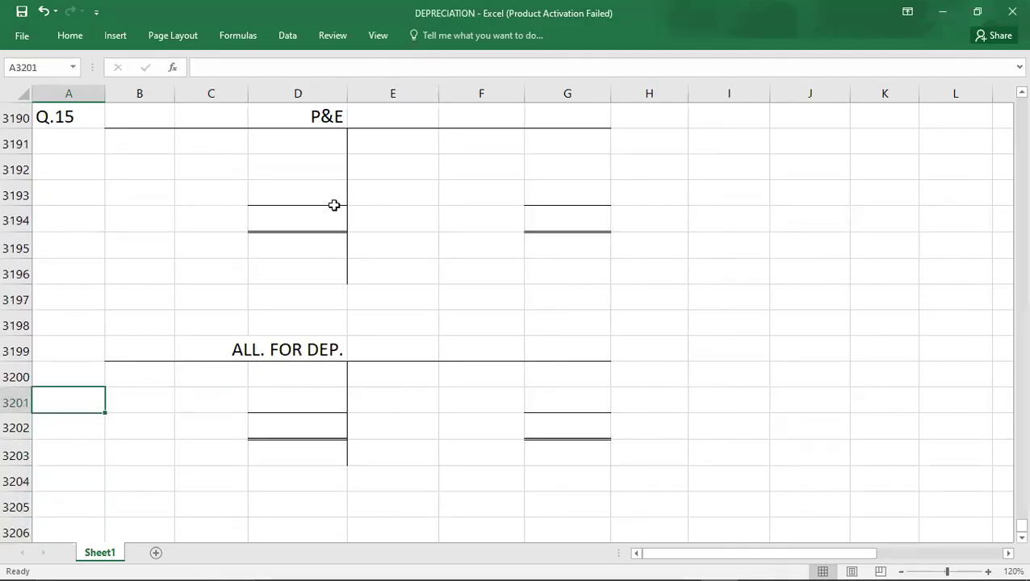
key("Right")
key("Right")
key("Up")
type("B/D")
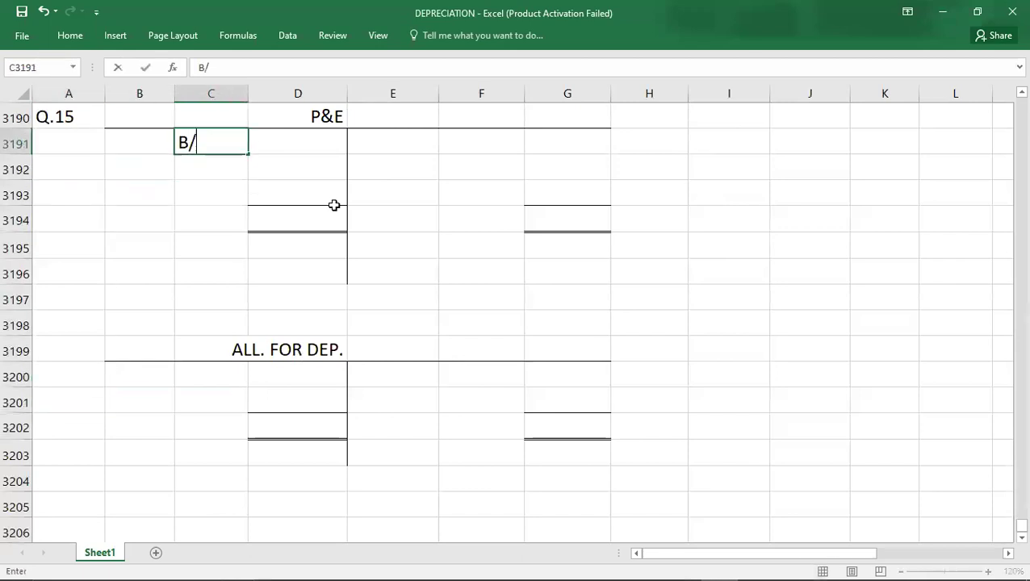
key("Tab")
type("860000")
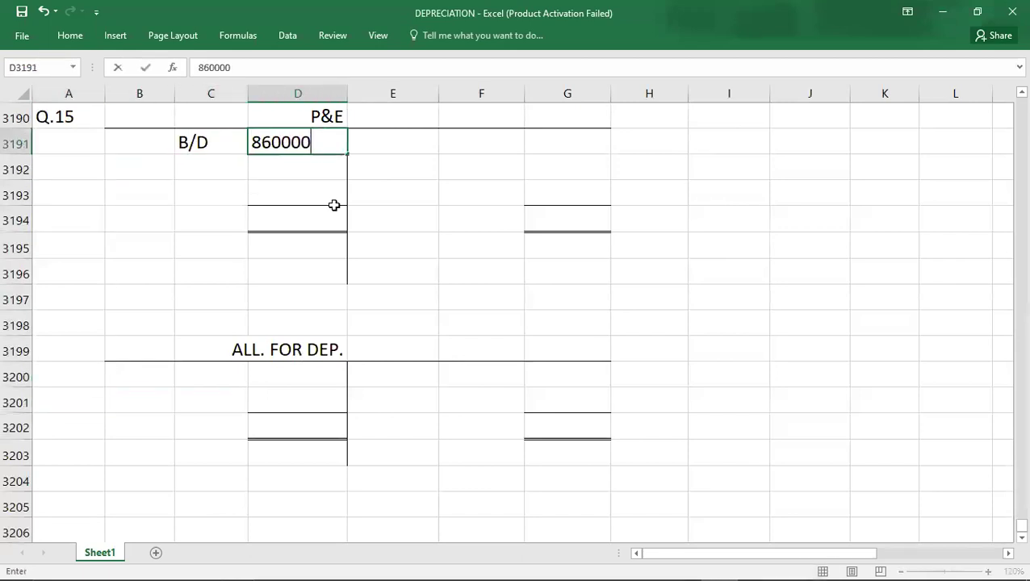
key("Return")
- Enter the opening accumulated depreciation from the Q.15 PDF in the ALL. FOR DEP. account as B/D 397000 in F3200:G3200
left_click(477, 379)
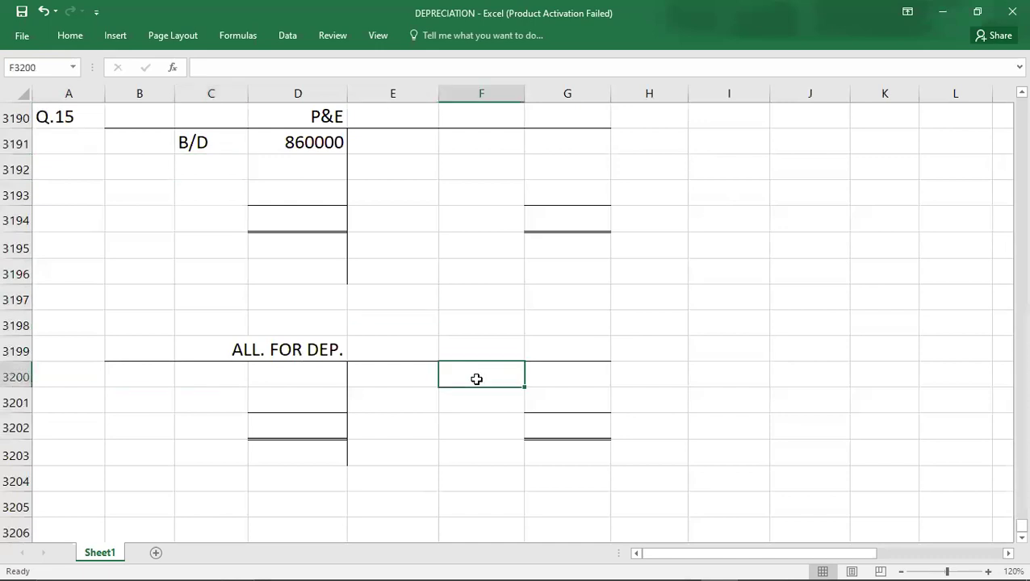
type("B/D")
key("Tab")
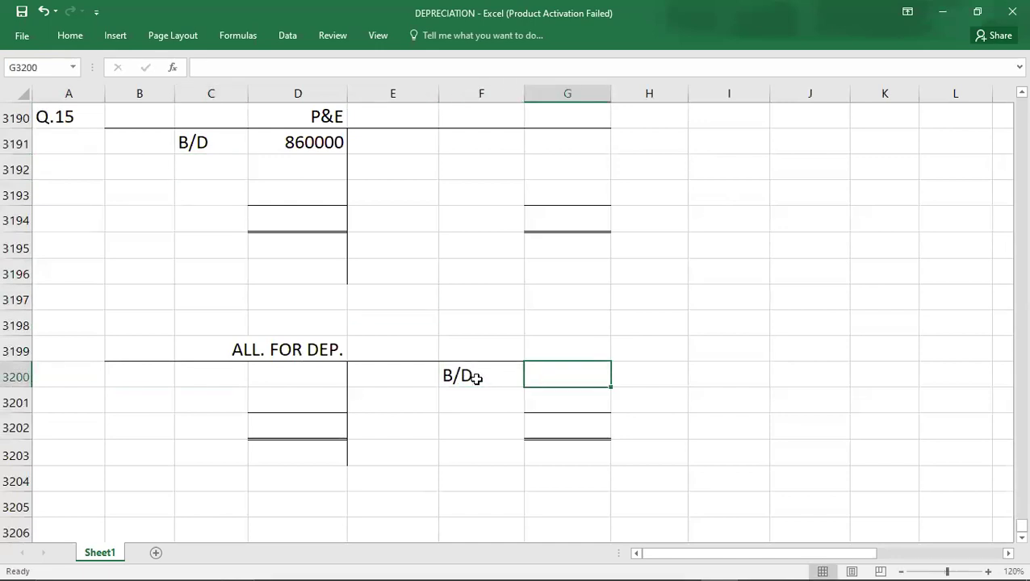
key("alt+Tab")
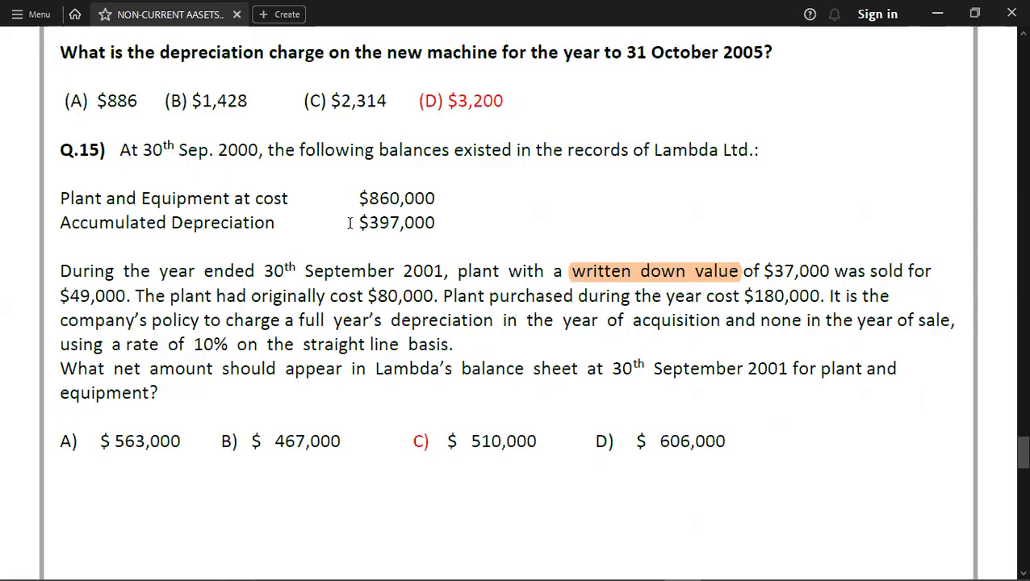
key("alt+Tab")
type("397000")
key("Return")
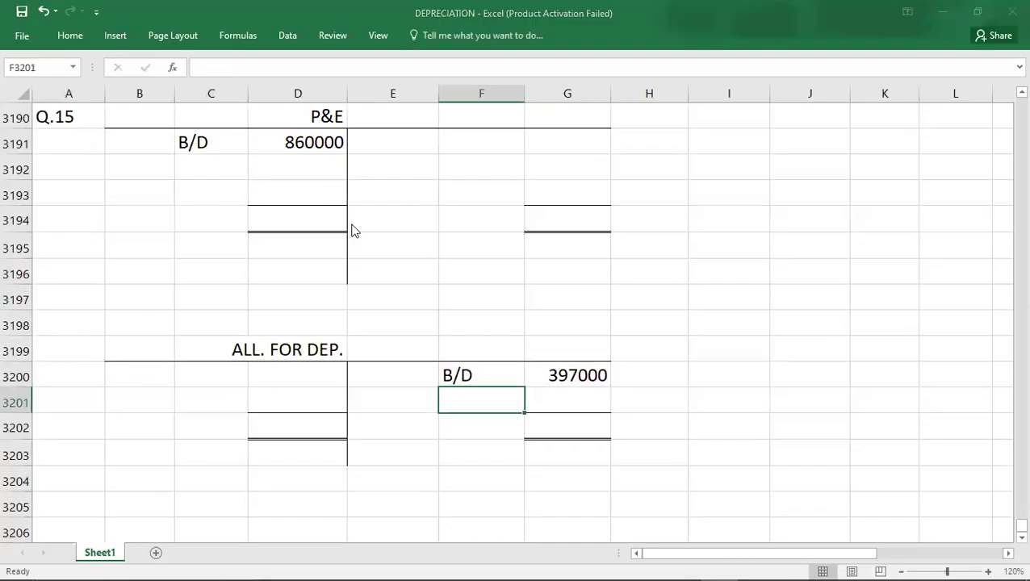
- Recheck the sale details in the PDF and label the first disposal journal DIPOSAL in I3191 and P&M in J3192
key("alt+Tab")
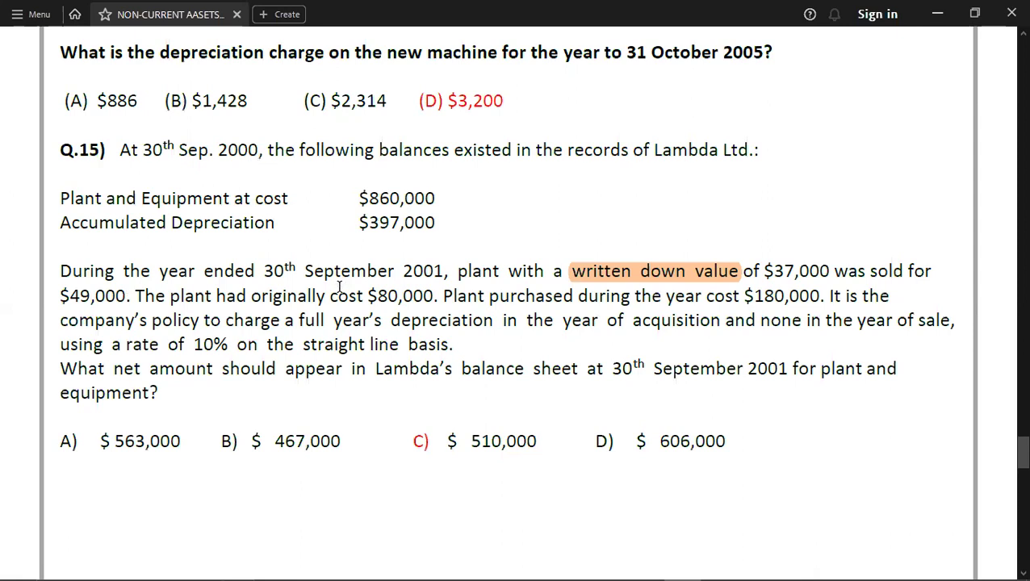
key("alt+Tab")
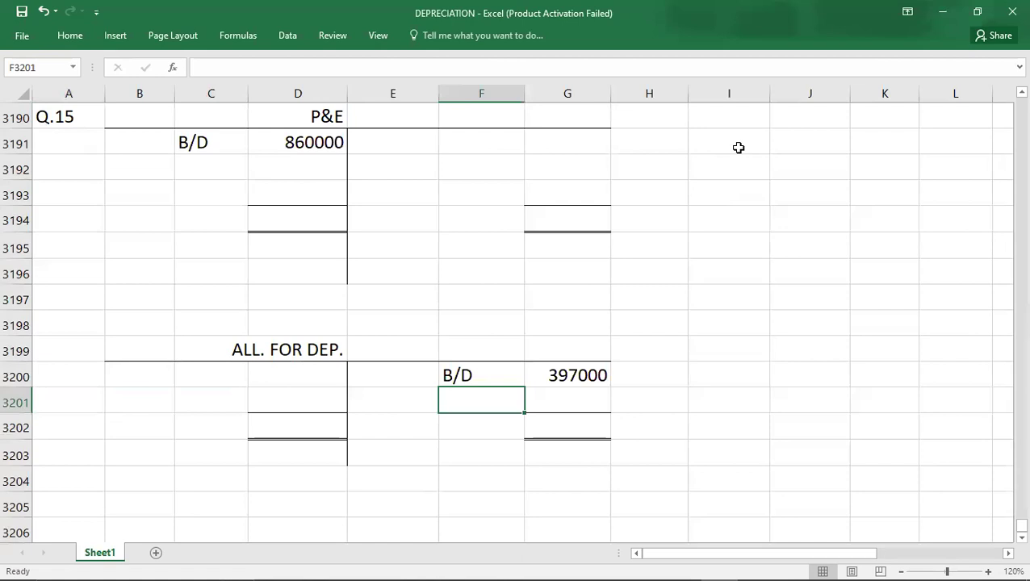
left_click(738, 150)
type("DIPOSAL")
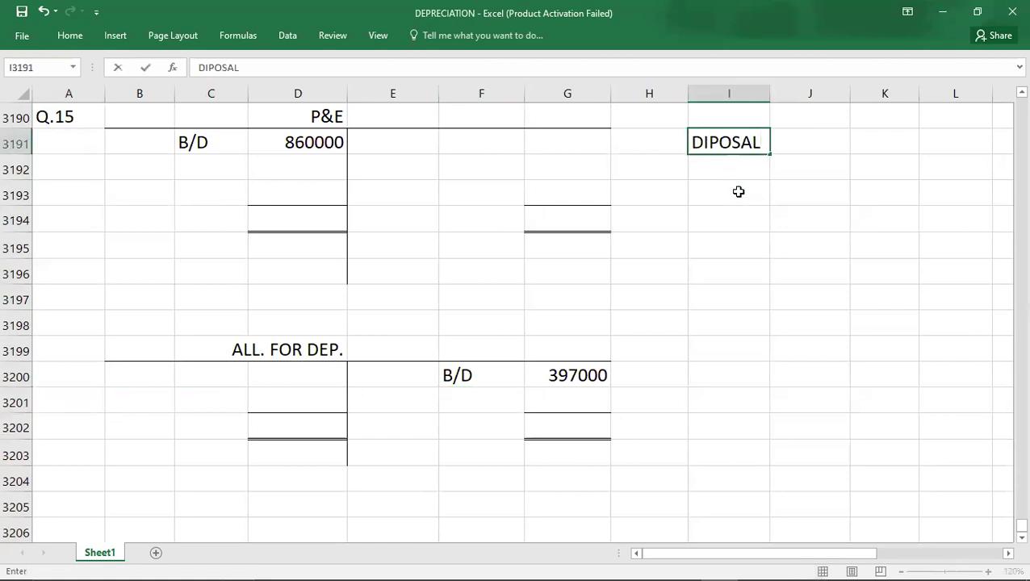
key("Return")
key("Right")
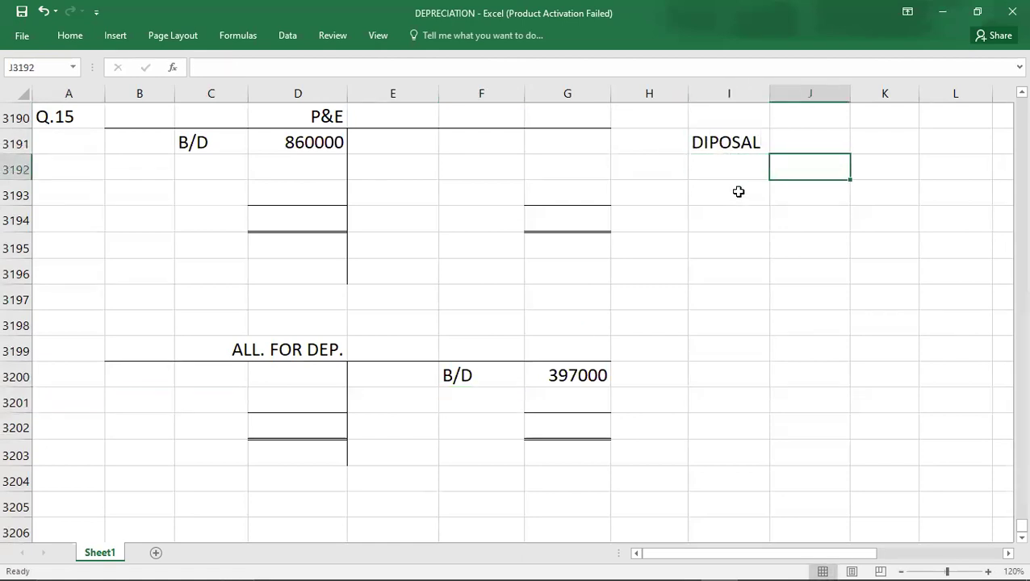
type("P&M")
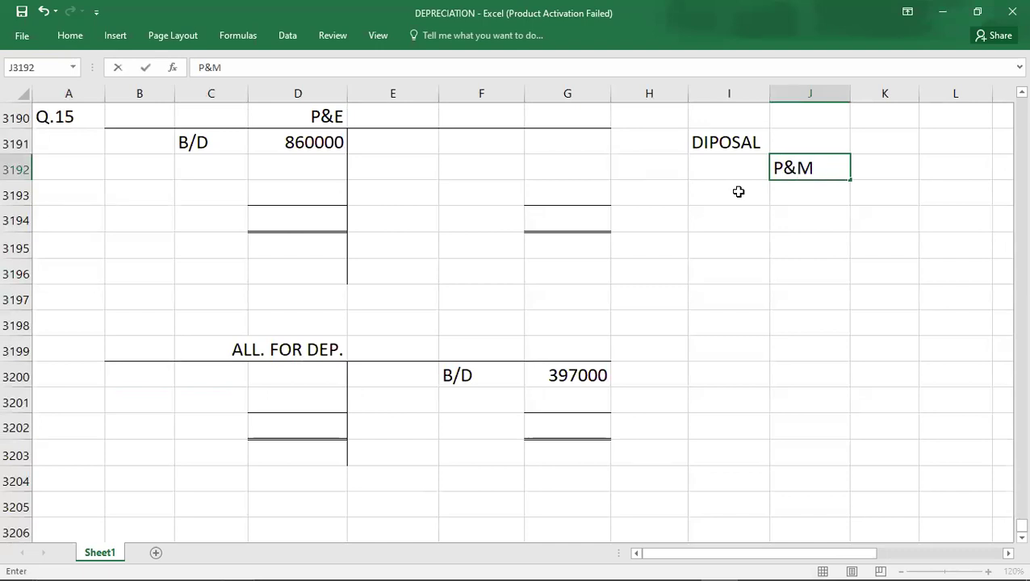
key("Up")
- Enter the sold plant's original cost from the PDF, 80000, as debit in K3191 and credit in L3192
key("Right")
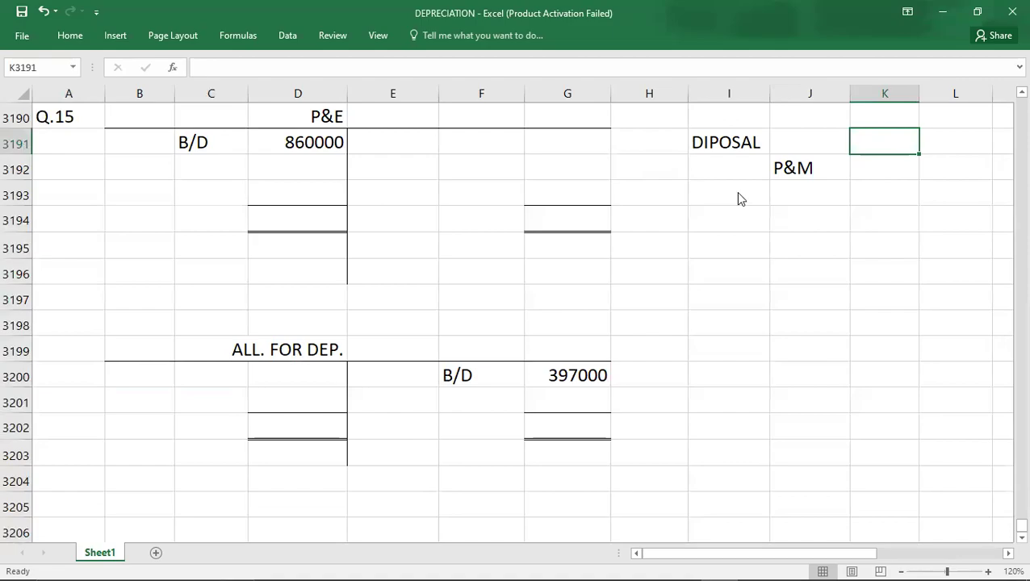
key("alt+Tab")
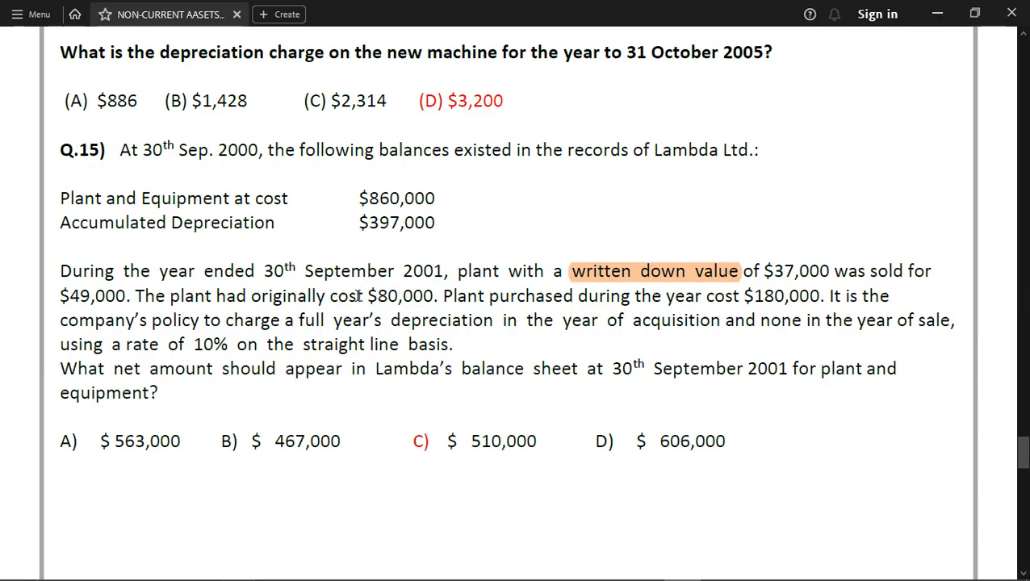
key("alt+Tab")
type("80000")
key("Return")
key("Right")
type("80000")
key("Return")
- Label the second disposal journal ACC. DEP. in I3194 and DISPOSAL in J3195
key("Left")
key("Down")
key("Left")
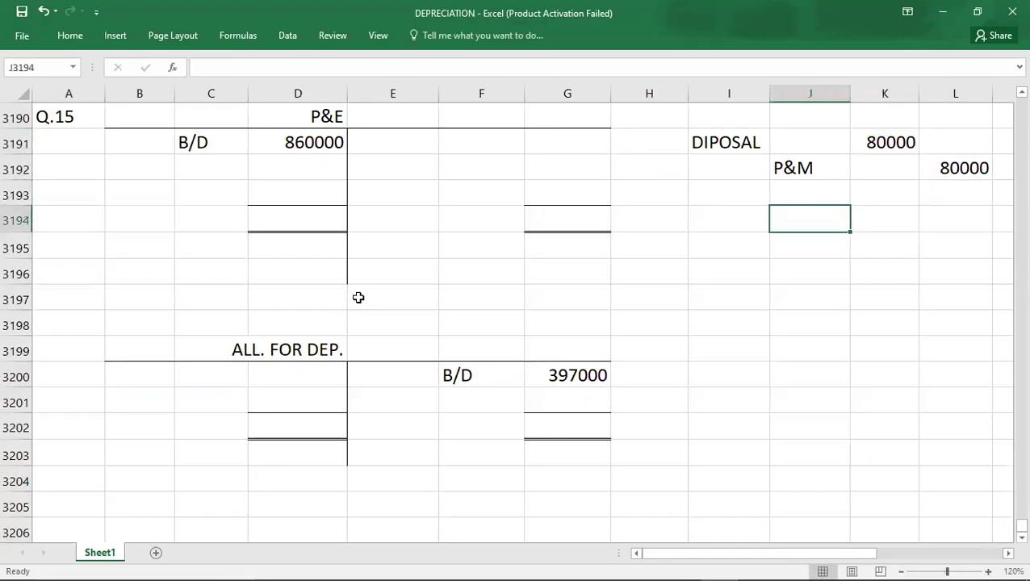
key("Left")
type("ACC. DEP.")
key("Return")
key("Right")
type("S")
key("BackSpace")
type("DISPOSAL")
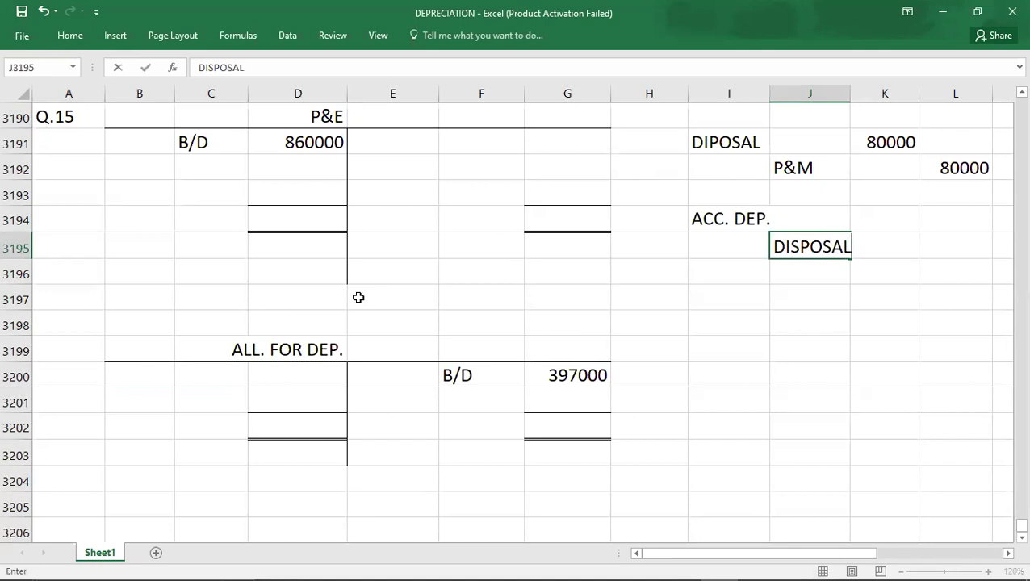
key("Up")
- Work out the sold plant's accumulated depreciation from the PDF and enter 43000 as debit in K3194 and credit in L3195
key("Right")
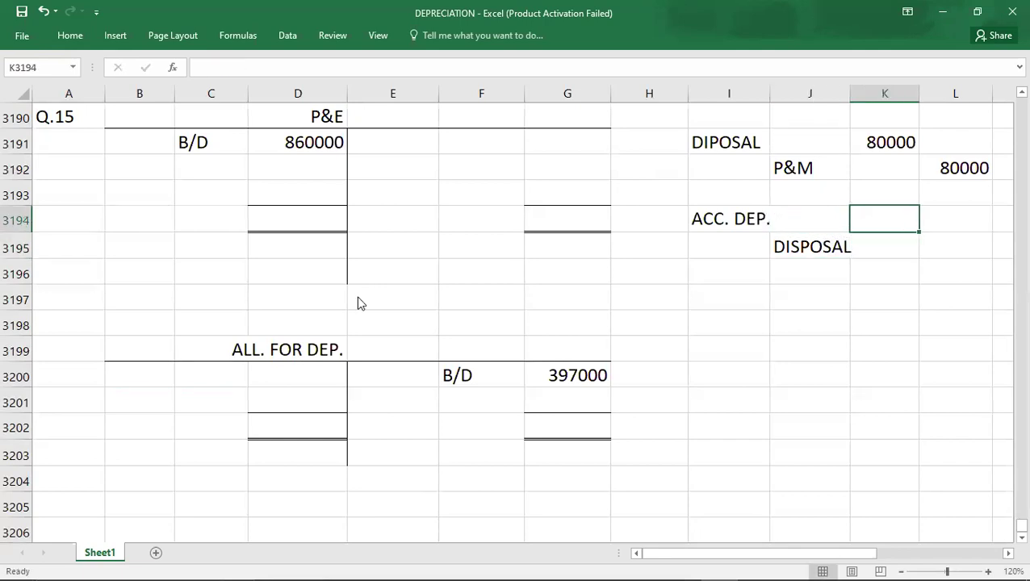
key("alt+Tab")
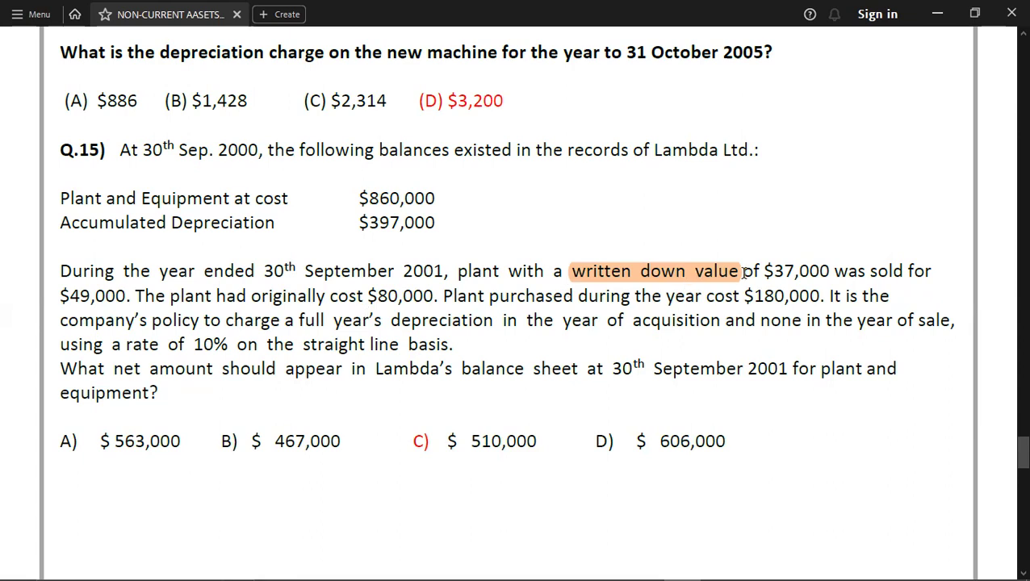
key("alt+Tab")
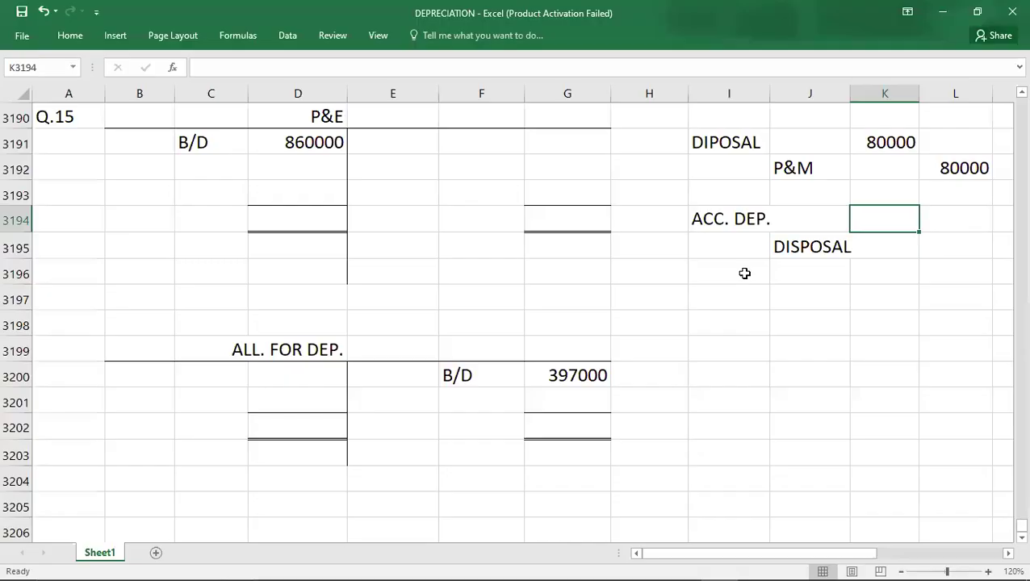
type("43000")
key("Return")
key("Right")
type("43000")
key("Return")
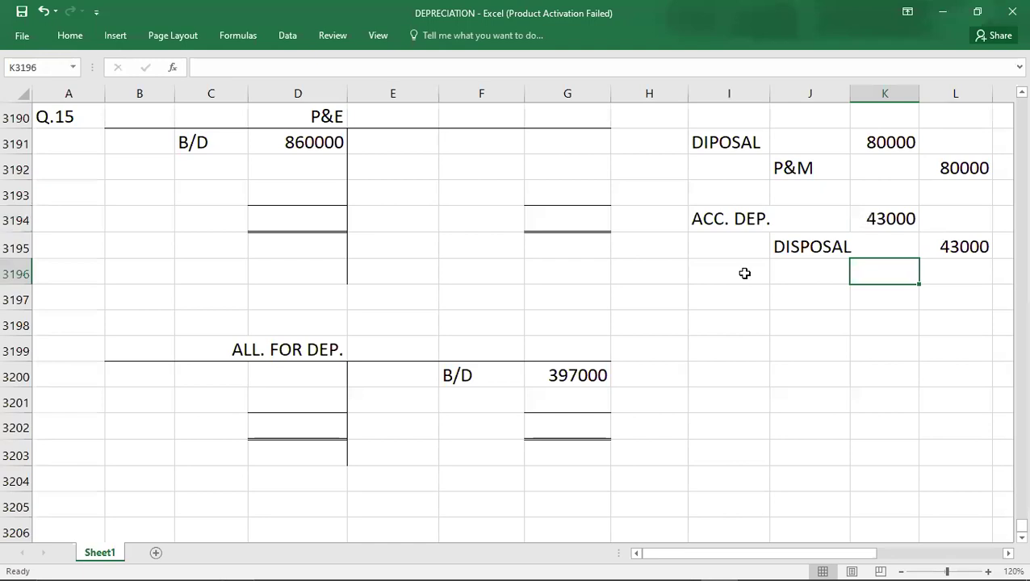
- Label the sale proceeds journal CASH in I3197 and DISPOSAL in J3198
key("Left")
key("Left")
key("Down")
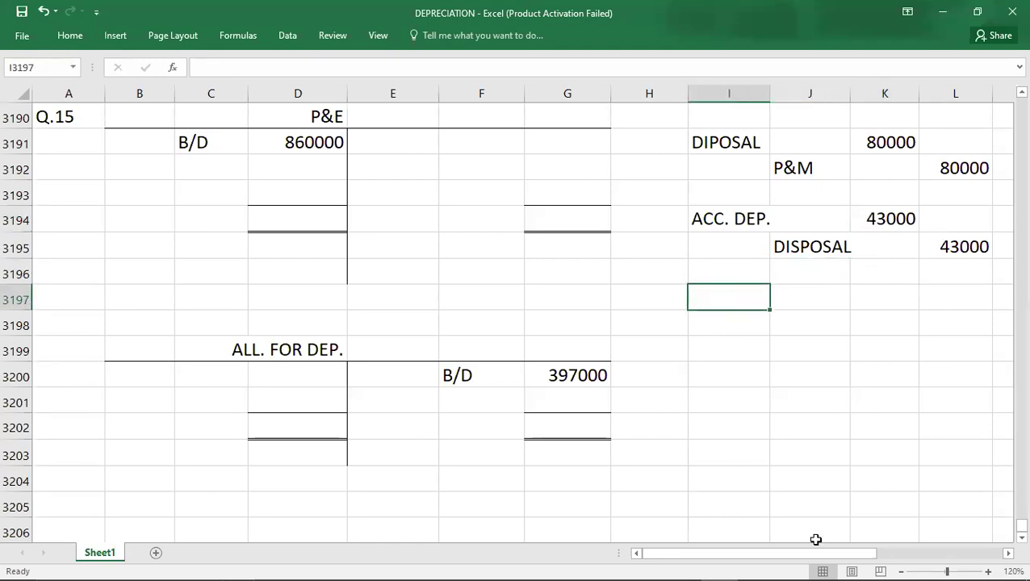
type("CASH")
key("Return")
key("Right")
type("DISPOSAL")
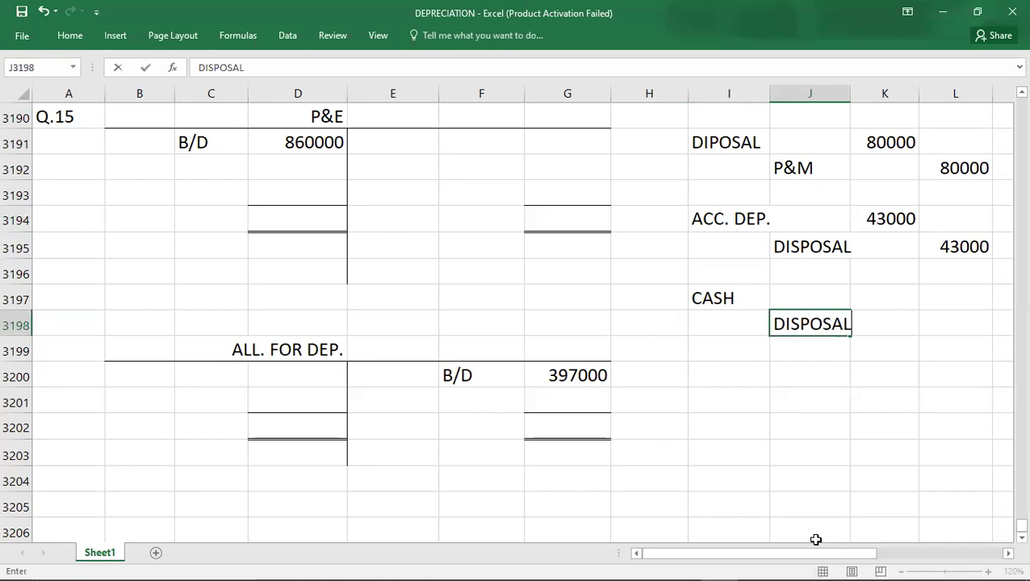
key("Up")
- Enter the sale proceeds from the PDF, 49000, as debit in K3197 and credit in L3198
key("Right")
key("alt+Tab")
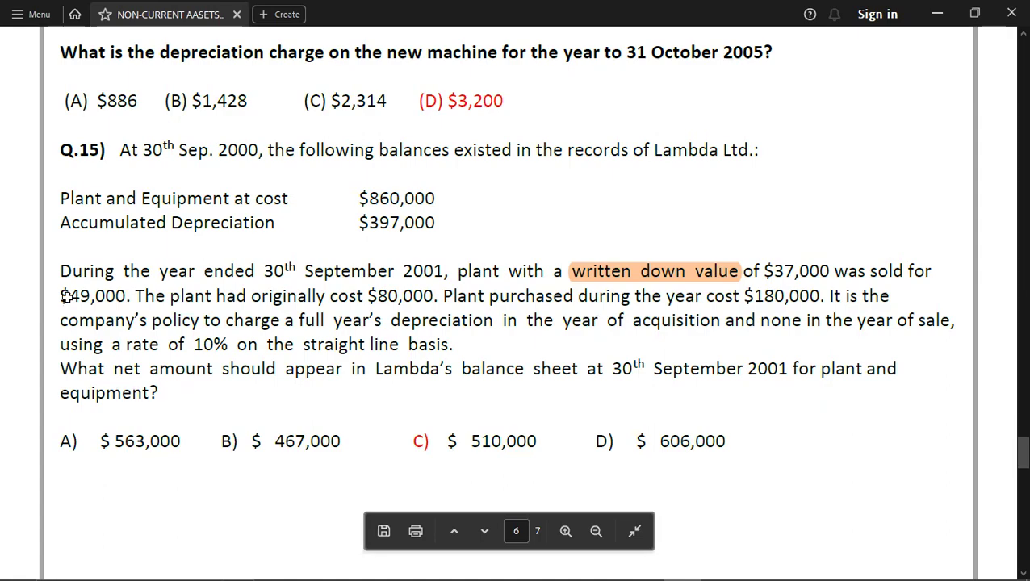
key("alt+Tab")
type("49000")
key("Return")
key("Right")
type("49000")
key("Return")
key("Left")
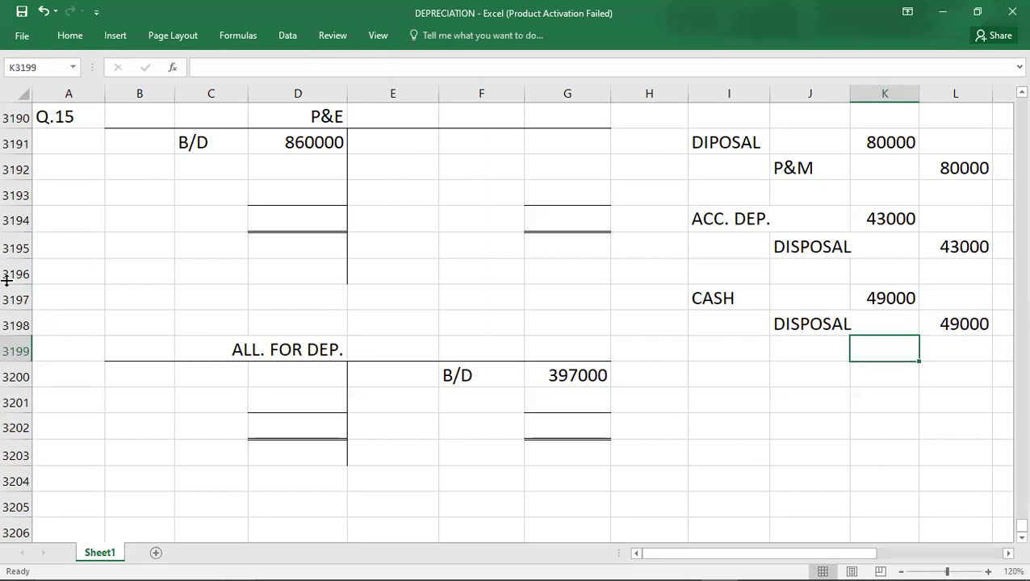
- Post the disposal to the credit side of the P&E account as DISPOSAL 80000 in F3191:G3191
left_click(549, 144)
type("80000")
key("Left")
type("DISPOSAL")
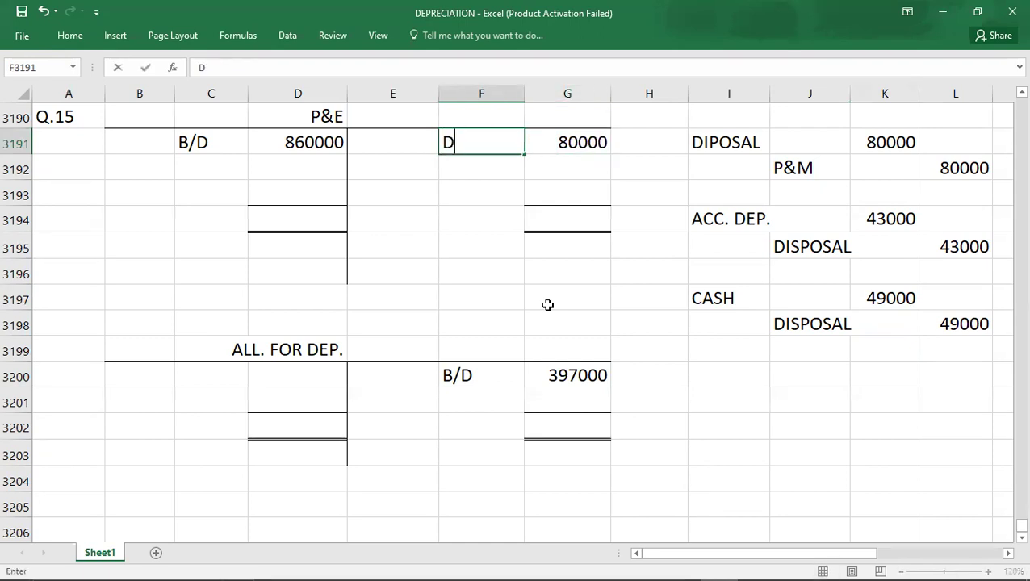
key("Return")
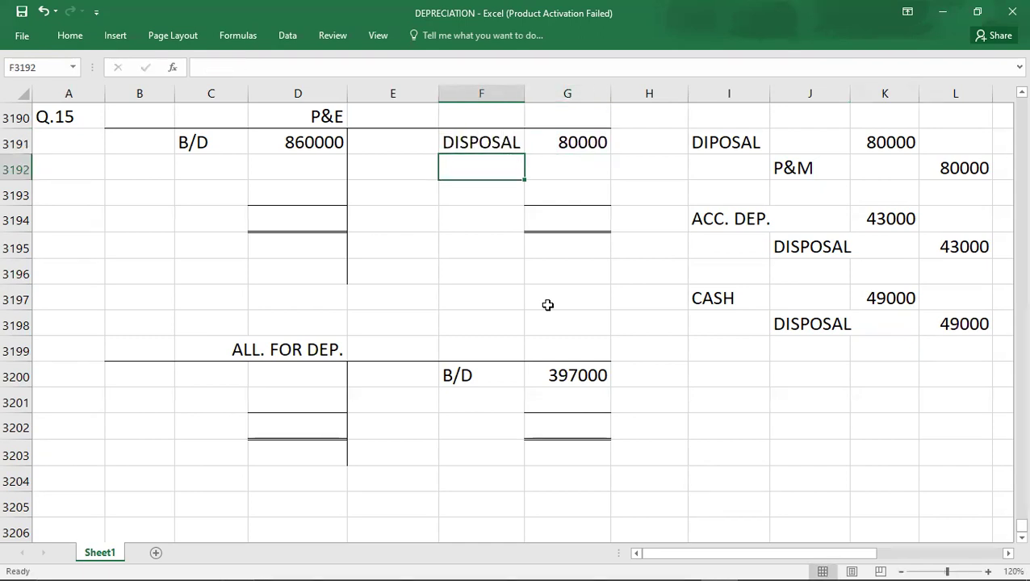
- Post DISPOSAL 43000 to the debit side of ALL. FOR DEP. in C3200:D3200 and widen column C to fit the label
left_click(318, 375)
type("43000")
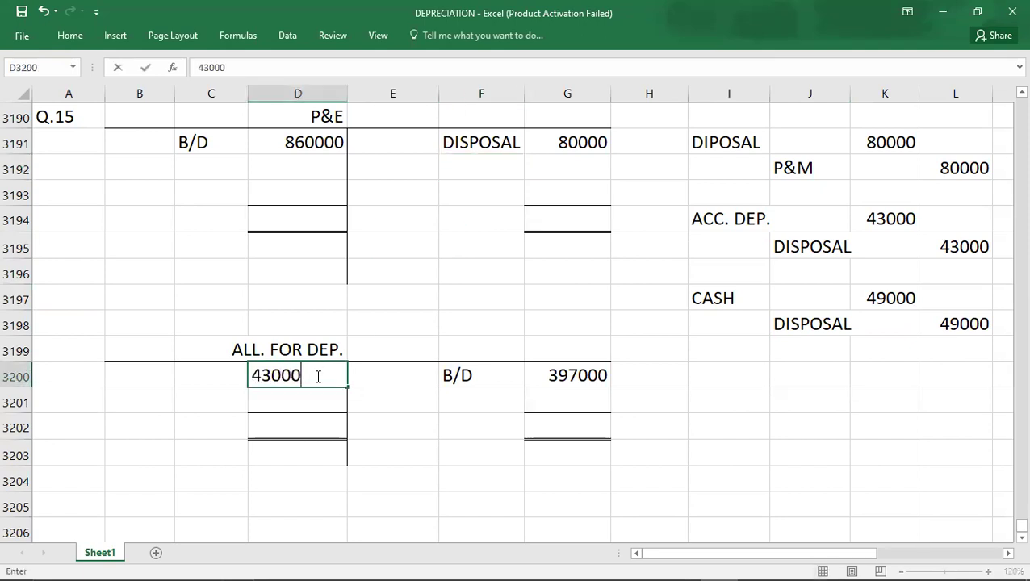
key("Left")
type("DI")
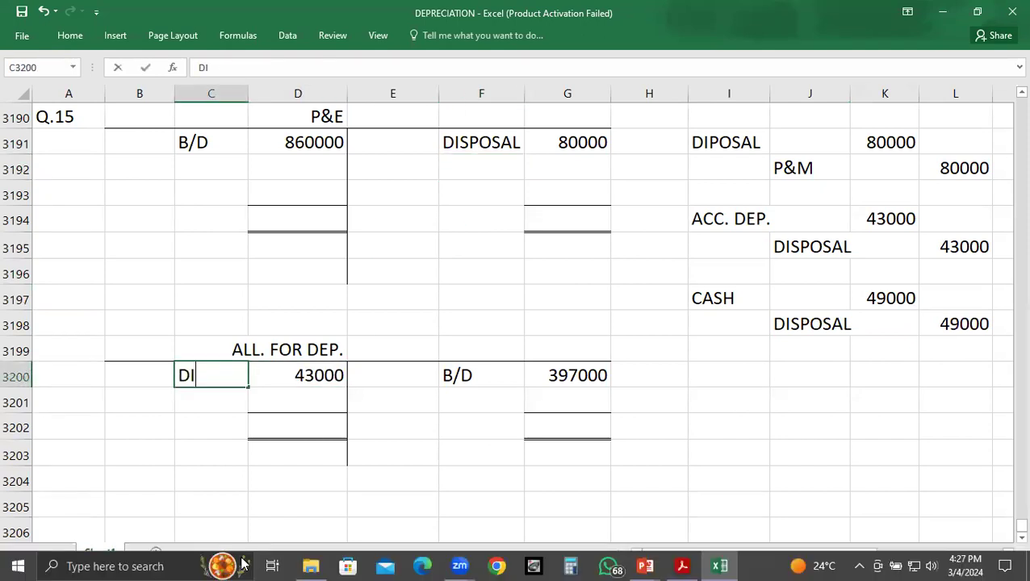
type("SPOSAL")
mouse_move(242, 564)
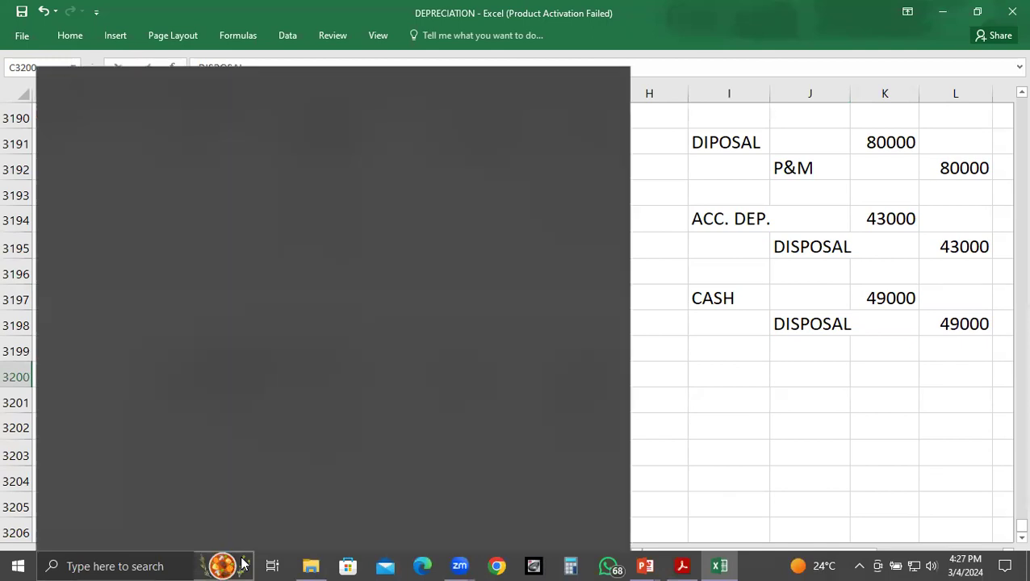
key("Return")
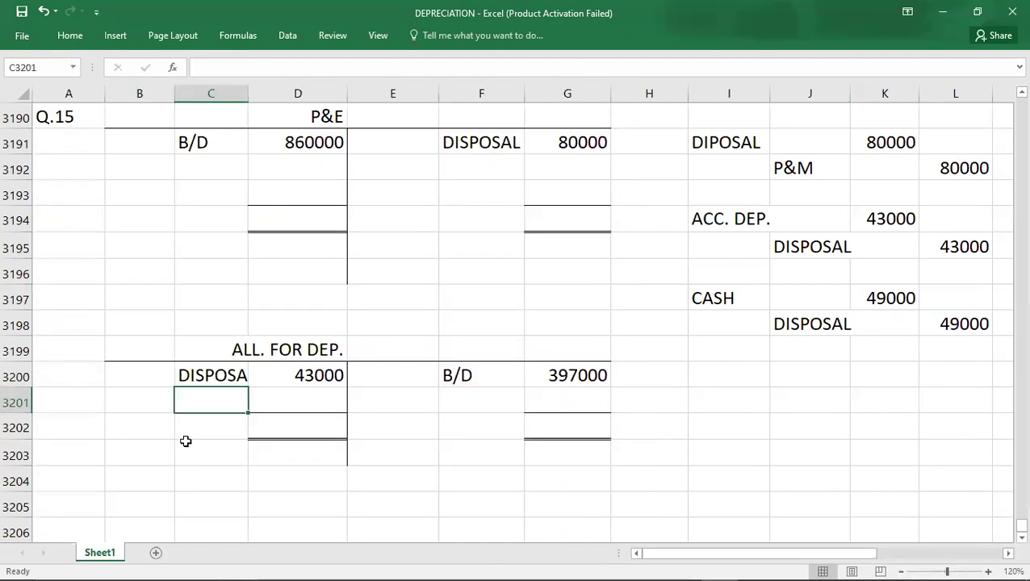
left_click(185, 444)
left_click_drag(246, 100, 257, 100)
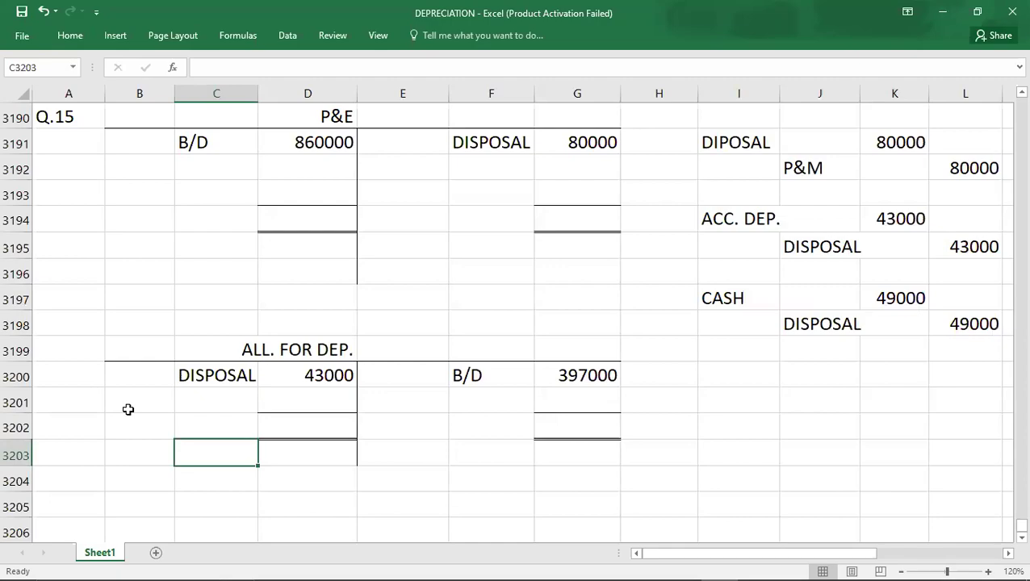
- Post the plant purchase from the PDF to the debit side of the P&E account as BANK 180000 in C3192:D3192
key("alt+Tab")
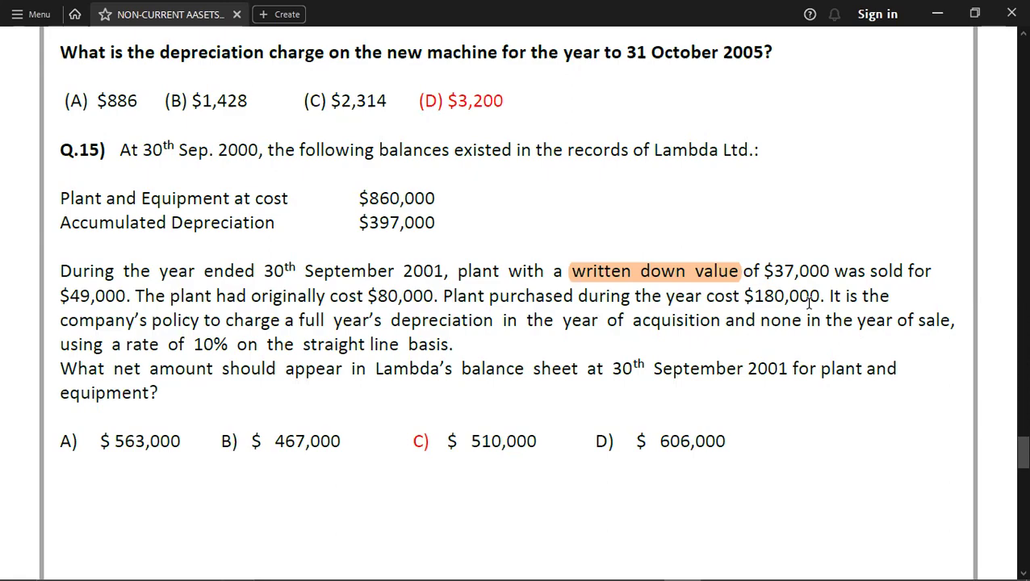
key("alt+Tab")
left_click(325, 180)
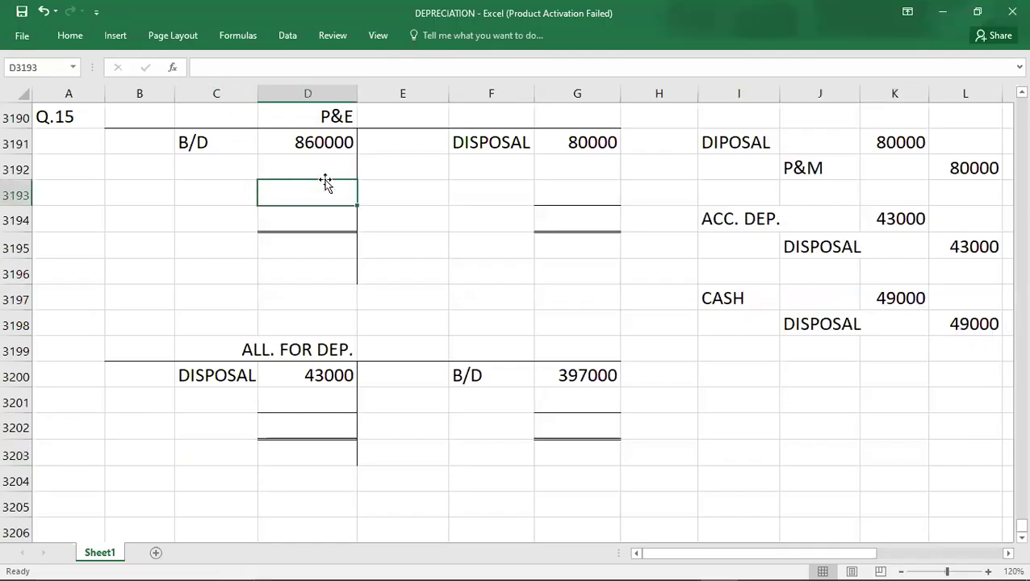
double_click(325, 178)
type("0000")
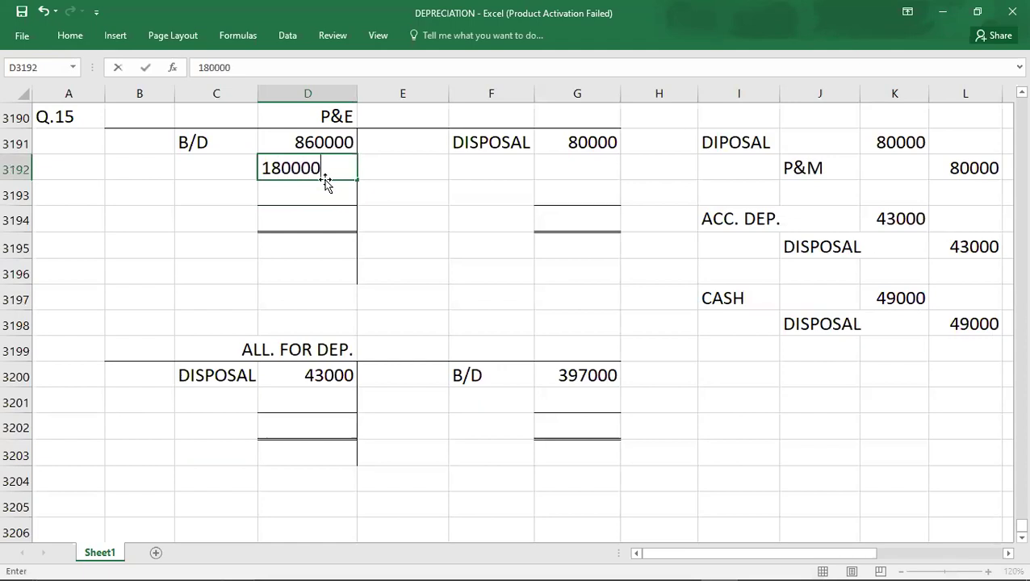
key("Left")
type("BANK")
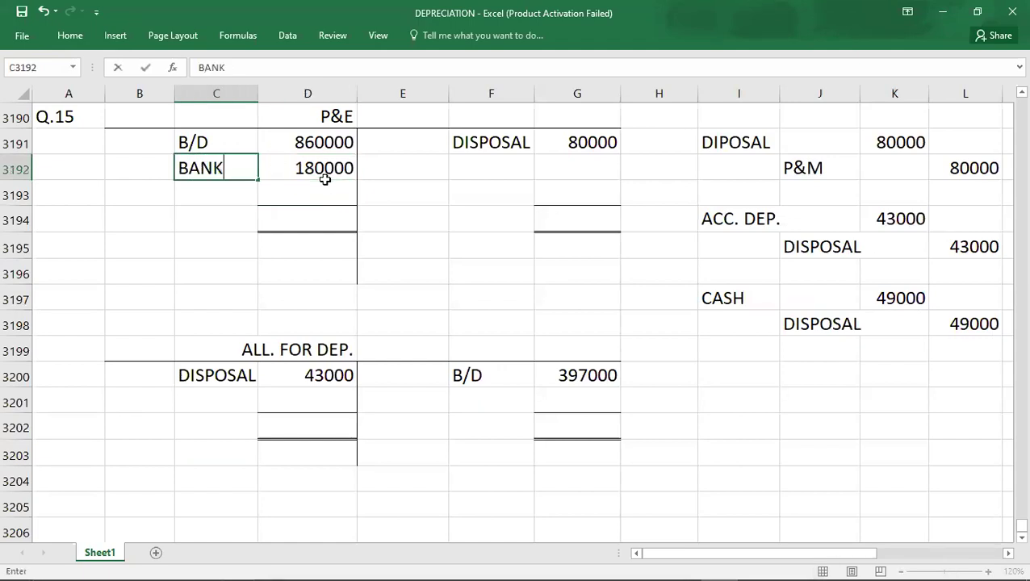
key("Return")
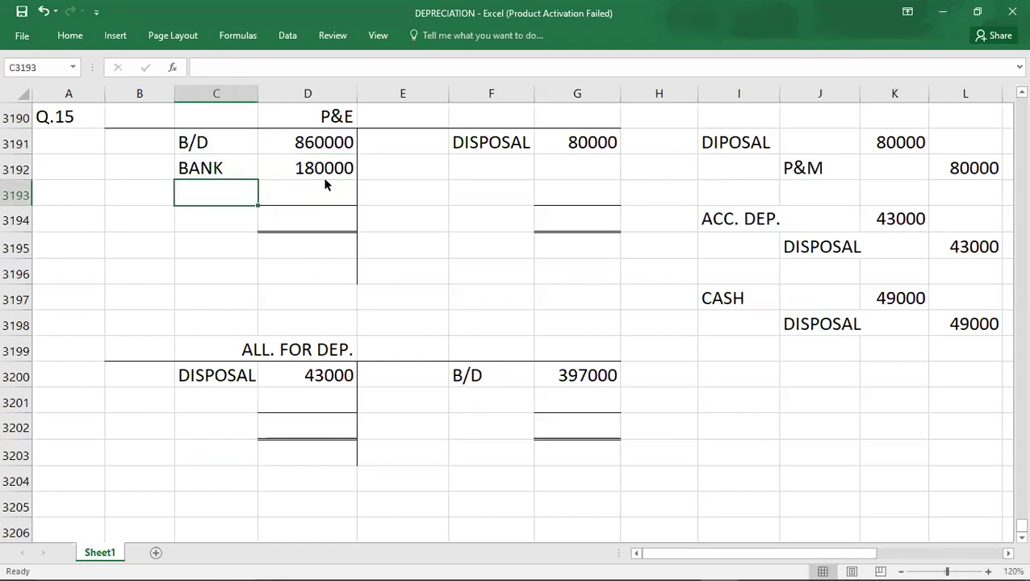
- Sum the P&E debit entries and enter the total 1040000 on both sides of the account, in D3194 and G3194
key("alt+Tab")
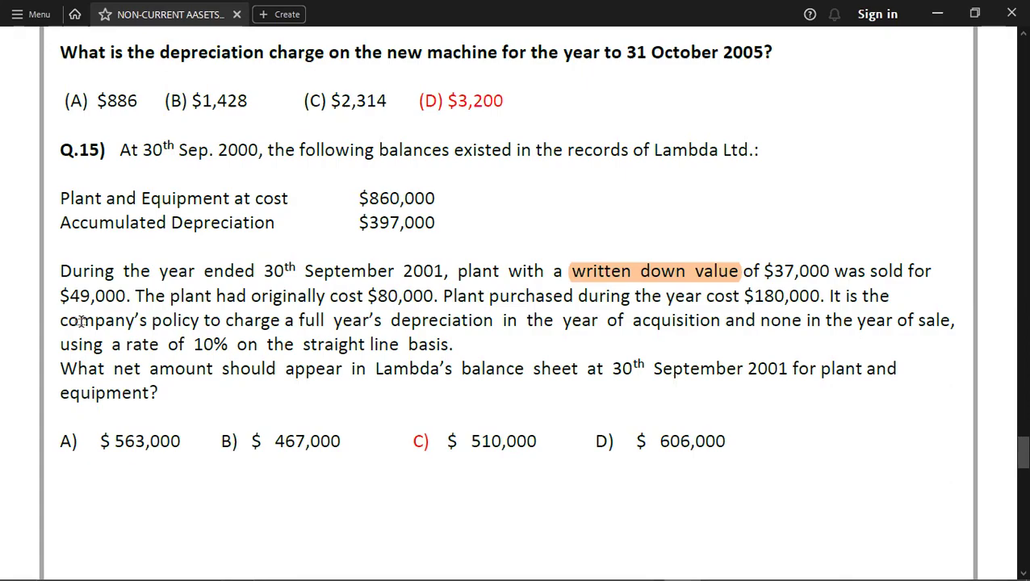
key("alt+Tab")
key("Right")
key("Up")
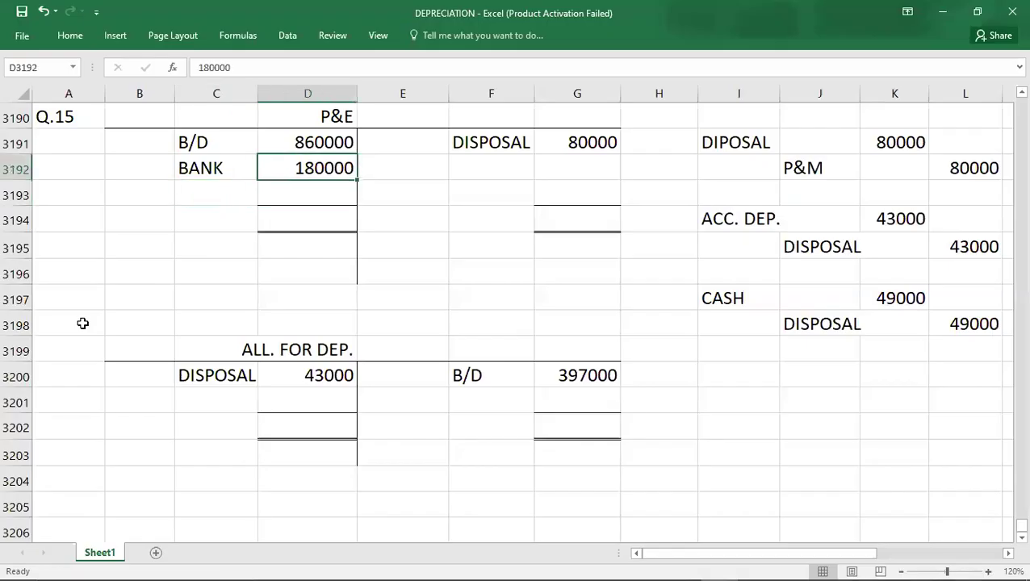
key("Up")
key("shift+Down")
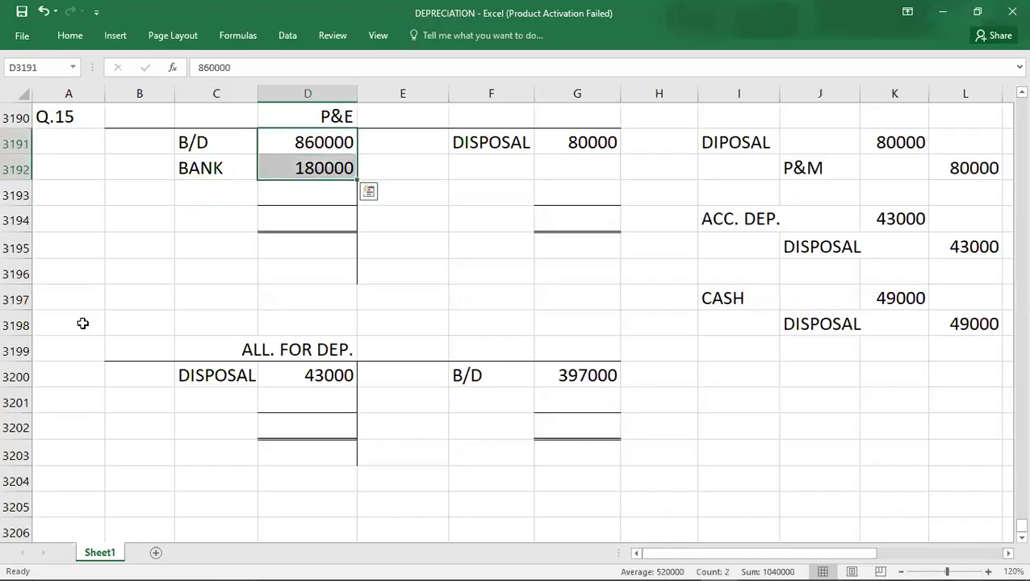
key("Down")
key("Down")
key("Down")
type("104")
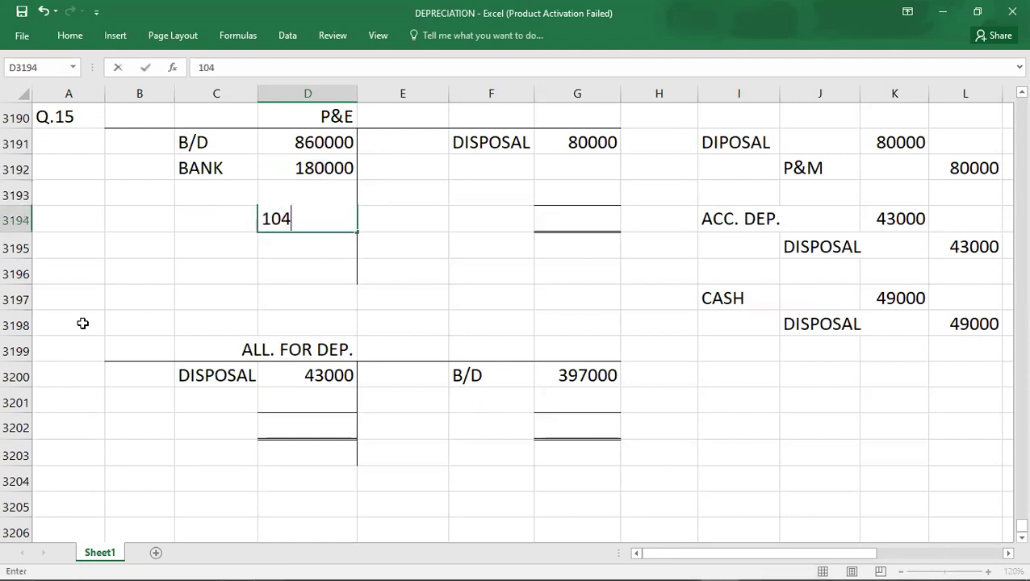
type("0000")
key("Right")
key("Right")
key("Right")
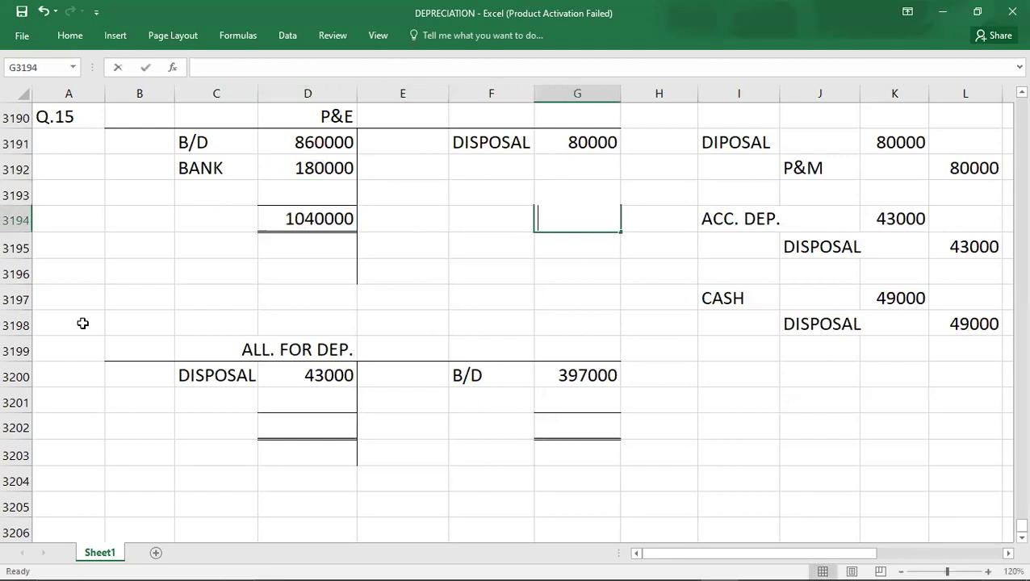
type("1040000")
- Enter the P&E closing balance on the credit side as C/D 960000 in F3193:G3193
key("Up")
key("Left")
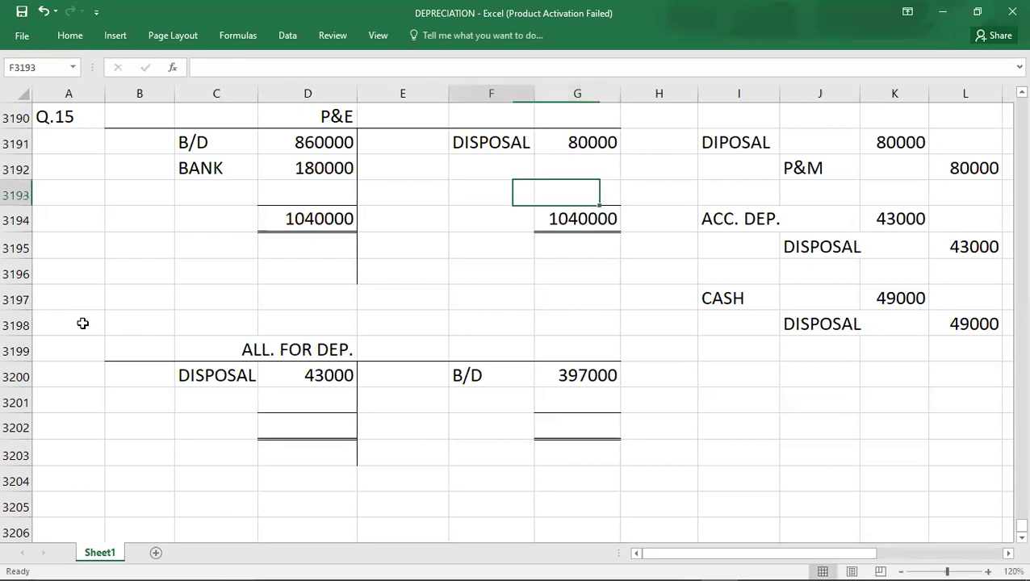
type("C/D")
key("Right")
type("960000")
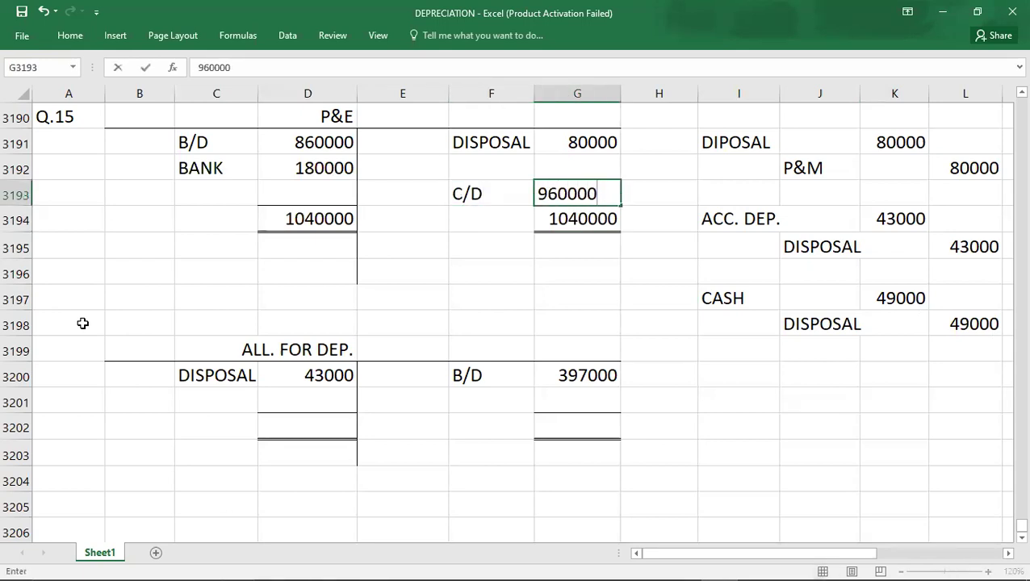
key("Left")
key("Down")
key("Down")
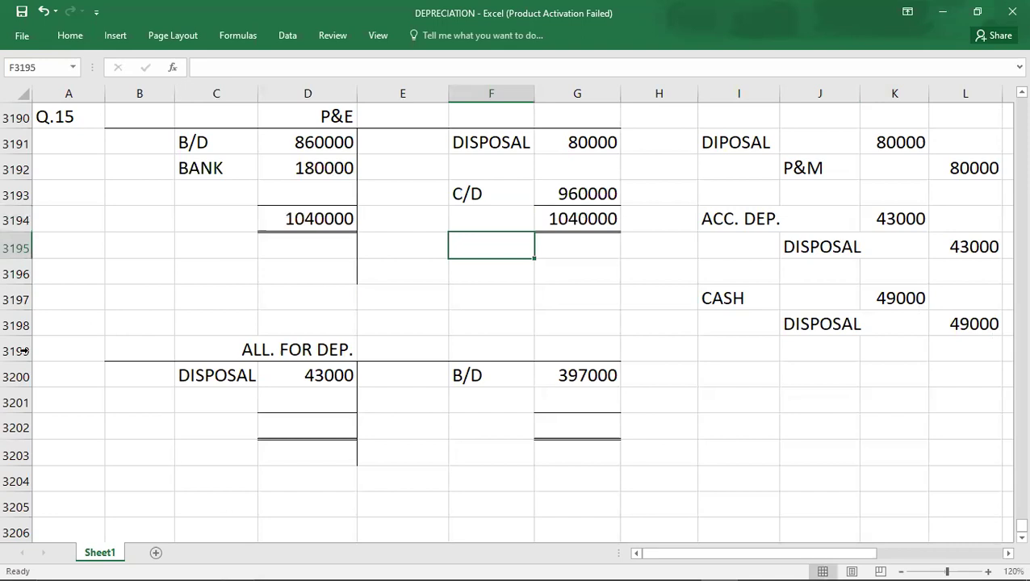
- Label the closing balance line of the ALL. FOR DEP. account C/D in C3201
left_click(216, 393)
type("C/D")
key("Right")
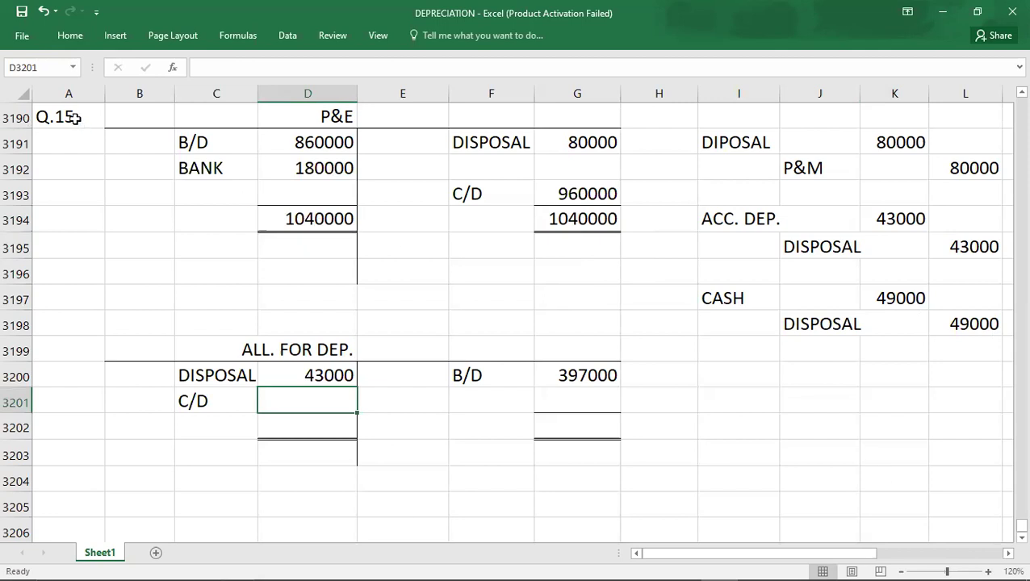
- Check Q.15's depreciation policy and rate in the PDF against the balances in the P&E account
left_click(72, 118)
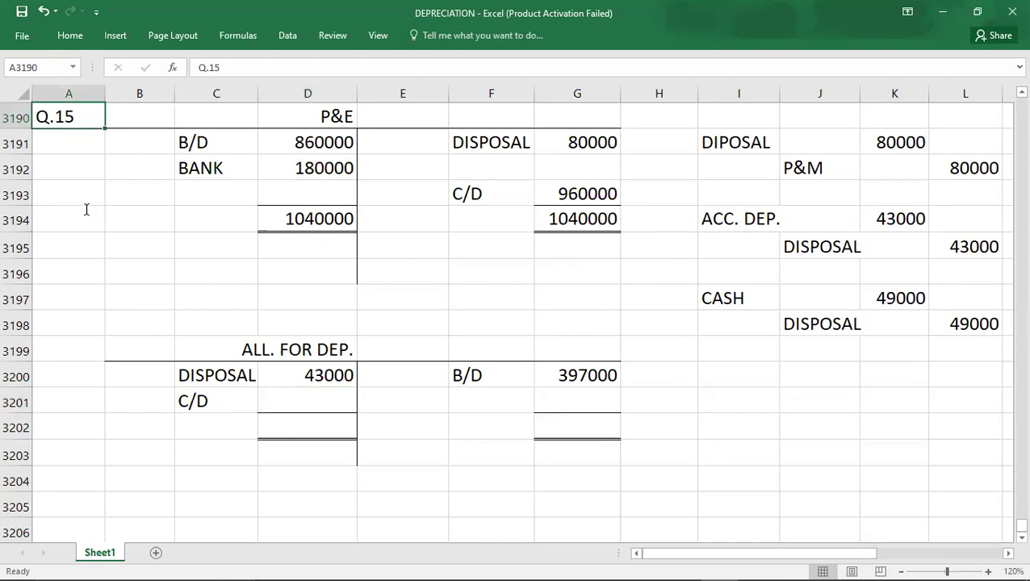
key("alt+Tab")
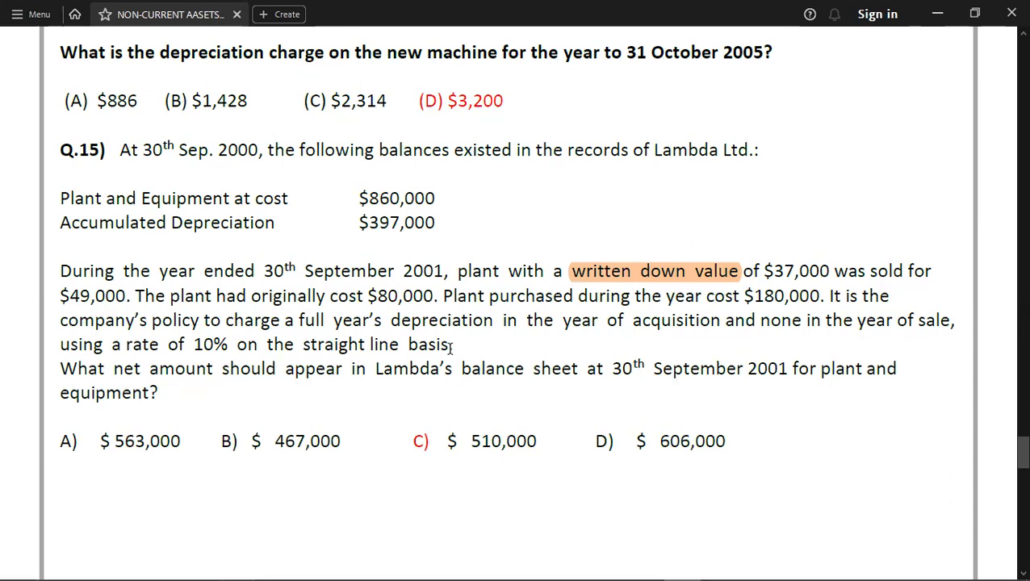
key("alt+Tab")
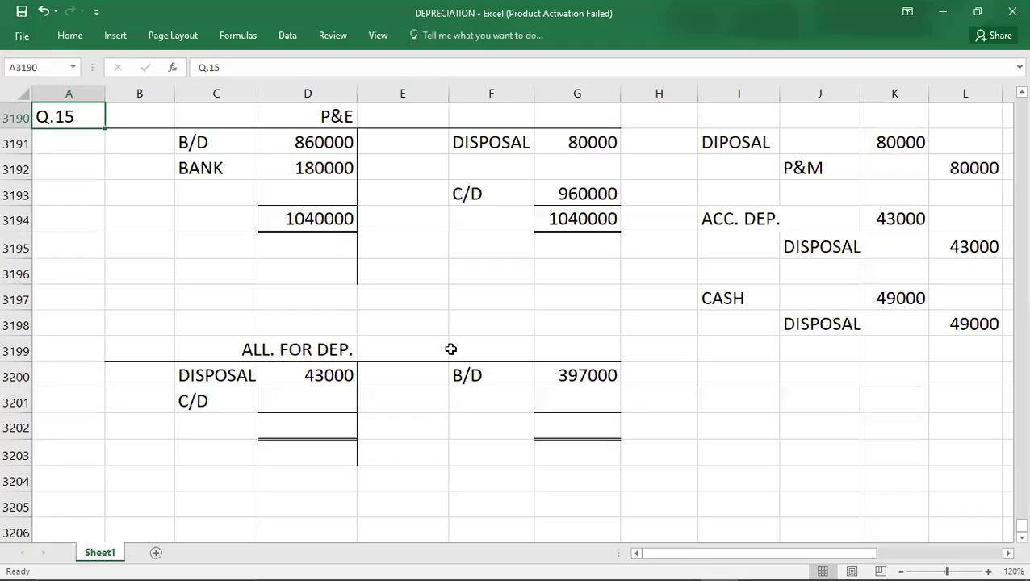
left_click(562, 194)
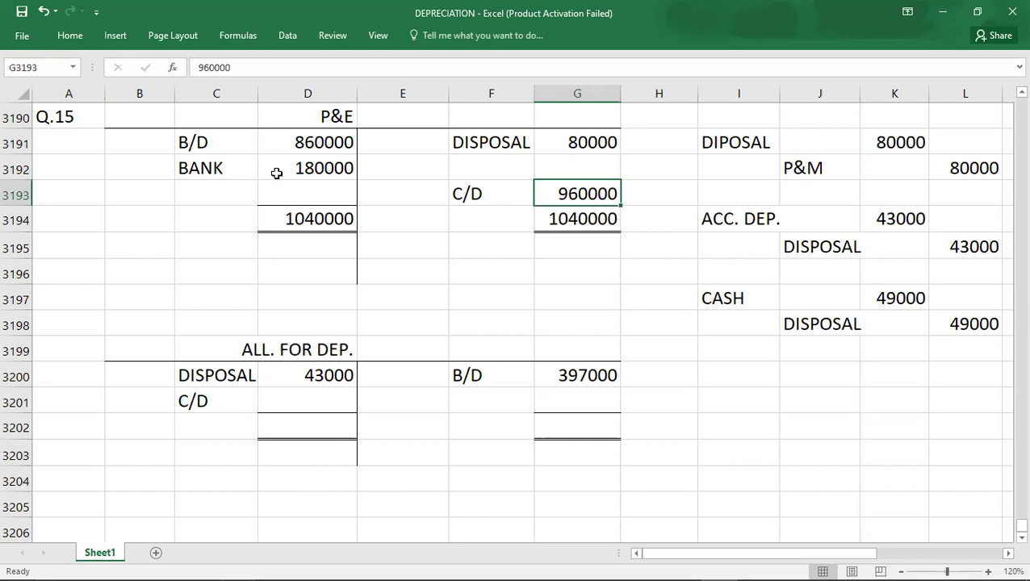
left_click(211, 218)
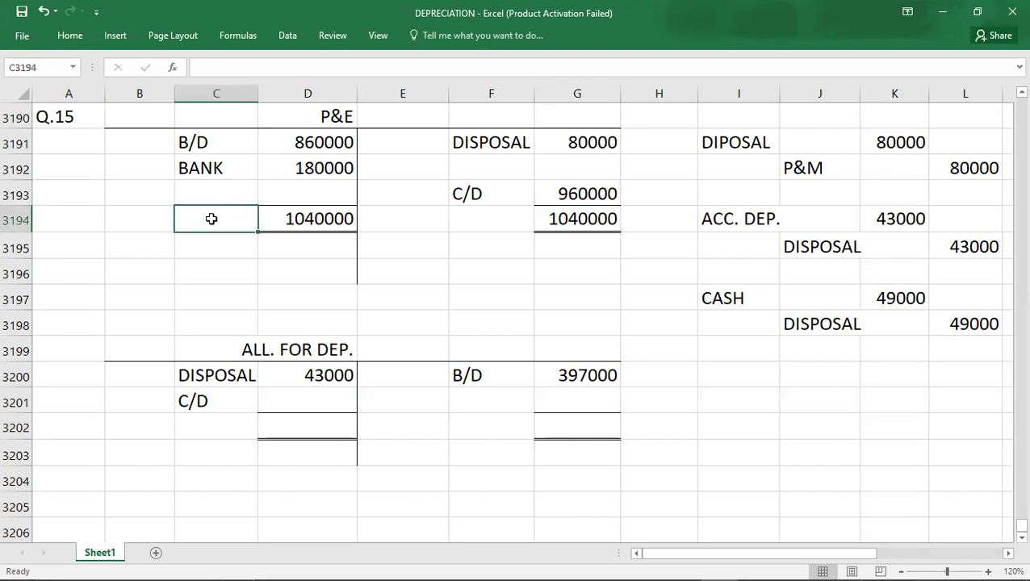
key("alt+Tab")
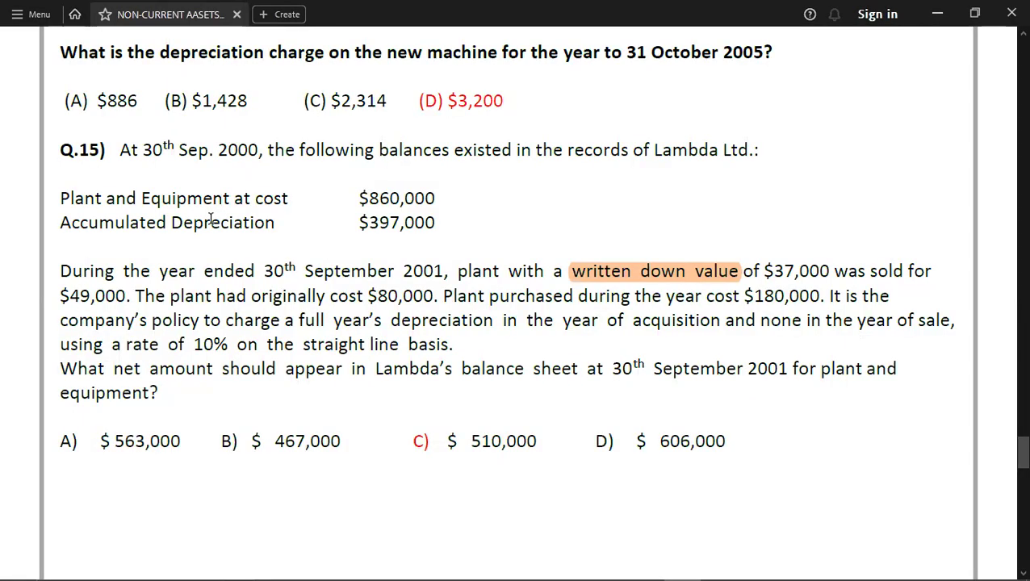
scroll(209, 219, "up", 1)
scroll(209, 218, "up", 3)
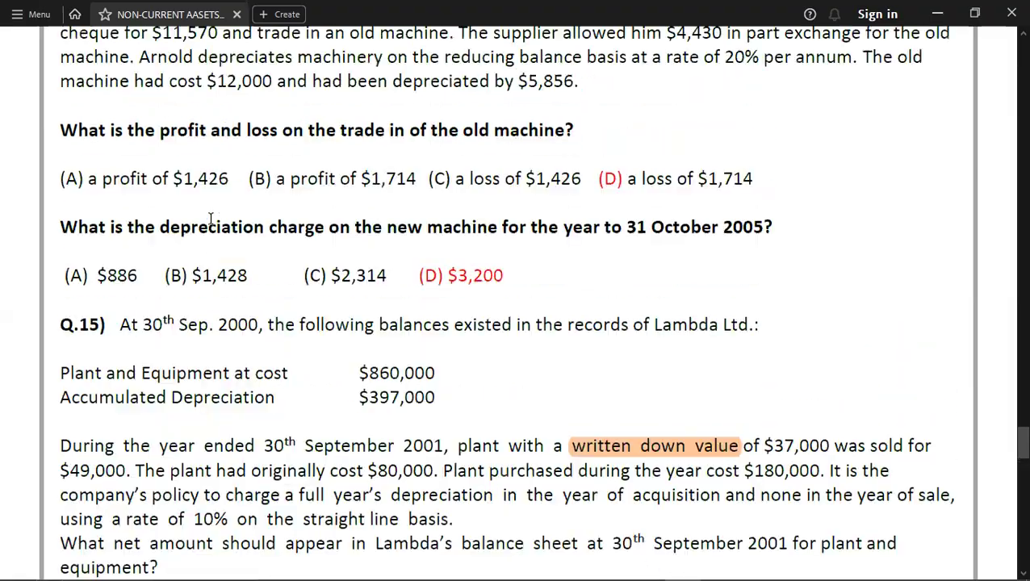
- Go back to the earlier worksheet working labelled Q.13 in A3163 and examine its period-by-period depreciation calculation
key("alt+Tab")
key("Up")
key("Up")
key("Up")
key("Up")
key("Up")
key("Up")
key("Up")
key("Up")
key("Up")
key("Up")
key("Up")
key("Up")
key("Up")
key("Up")
key("Up")
key("Up")
key("Up")
key("Up")
key("Up")
key("Up")
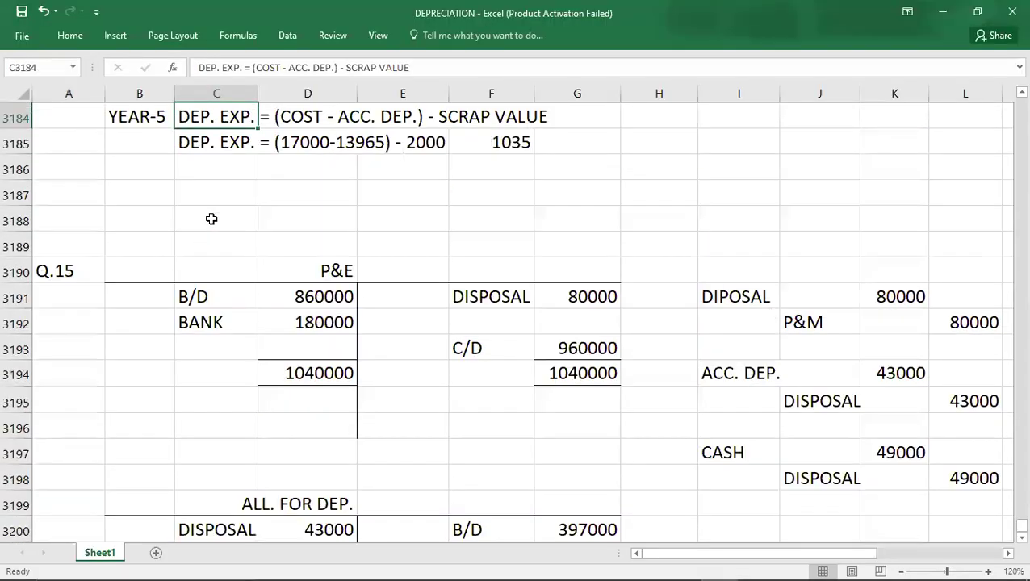
key("Up")
key("Up")
key("Up")
key("Up")
key("Up")
key("Up")
key("Up")
key("Left")
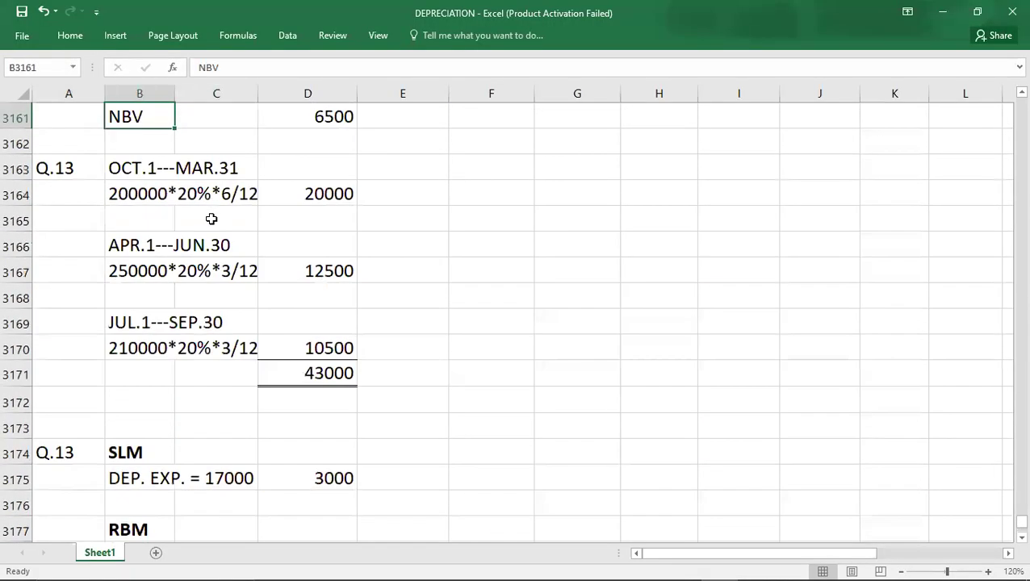
key("Down")
key("Down")
key("Left")
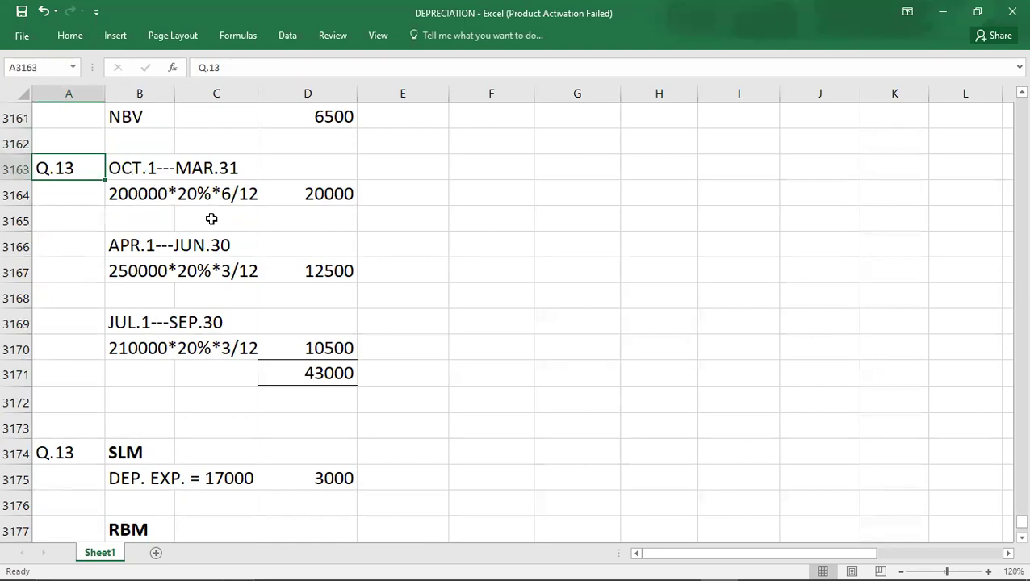
- Find Q.12 in the PDF and examine its depreciation policy and Plant and Machinery - Cost account
key("alt+Tab")
scroll(210, 218, "up", 5)
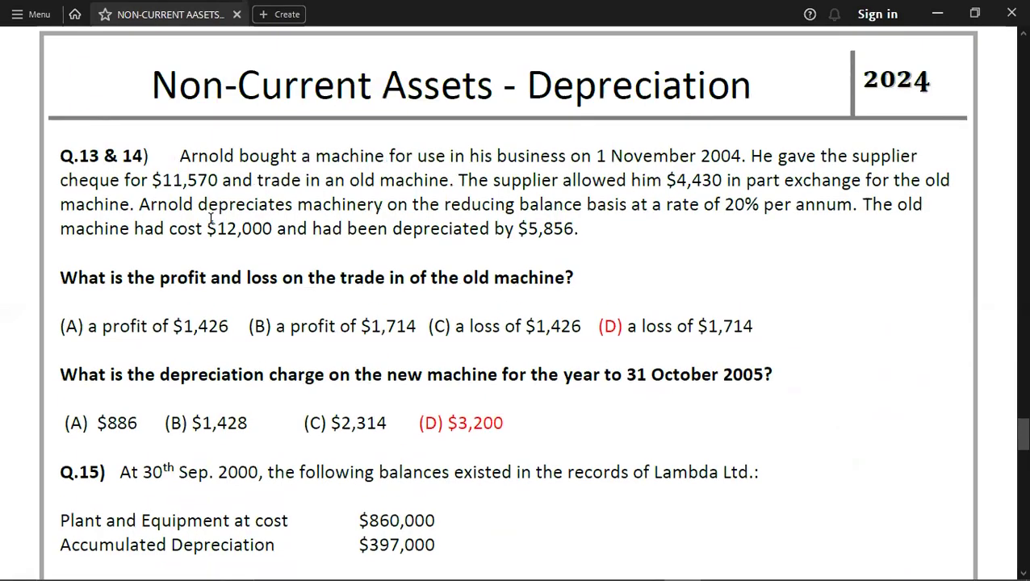
scroll(210, 218, "up", 8)
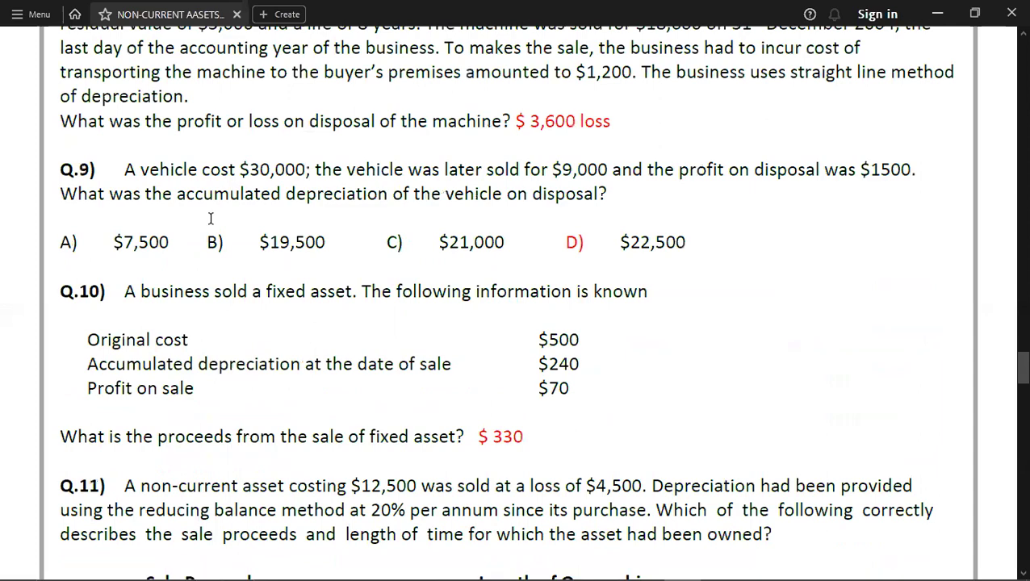
scroll(210, 218, "up", 10)
scroll(210, 218, "down", 20)
scroll(210, 218, "up", 3)
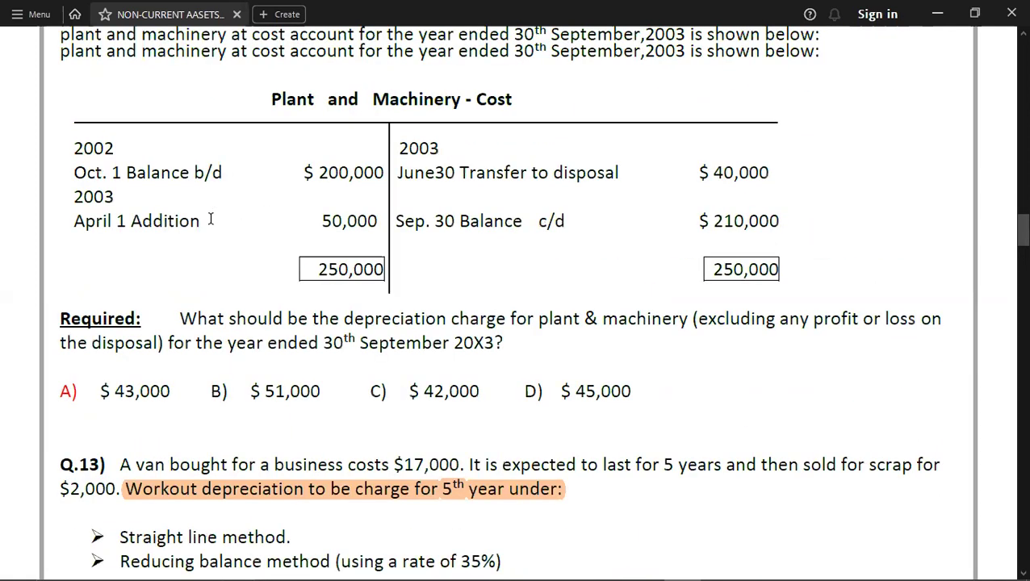
scroll(210, 218, "up", 1)
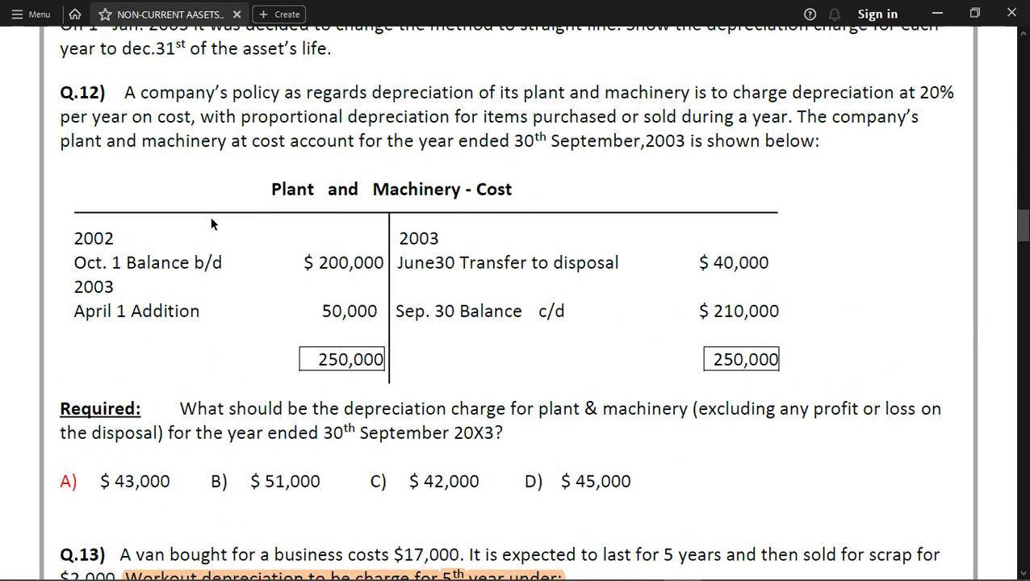
- Return to the Q.15 T-accounts in the worksheet to compare them with the Q.12 working
key("alt+Tab")
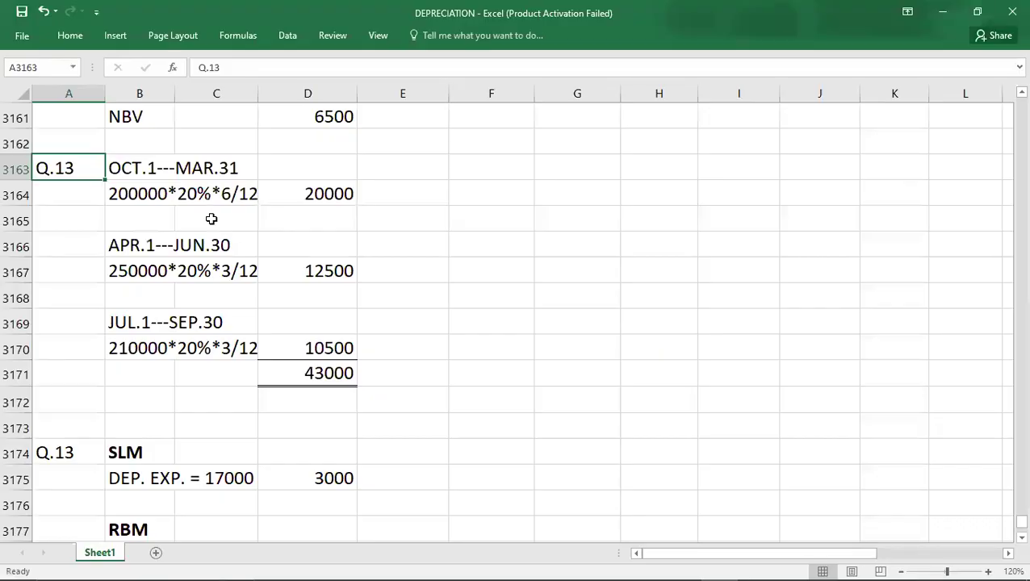
key("Down")
key("Down")
key("Down")
key("Down")
key("Down")
key("Down")
key("Down")
key("Down")
key("Down")
key("Down")
key("Down")
key("Down")
key("Down")
key("Down")
key("Down")
key("Down")
key("Down")
key("Down")
key("Down")
key("Down")
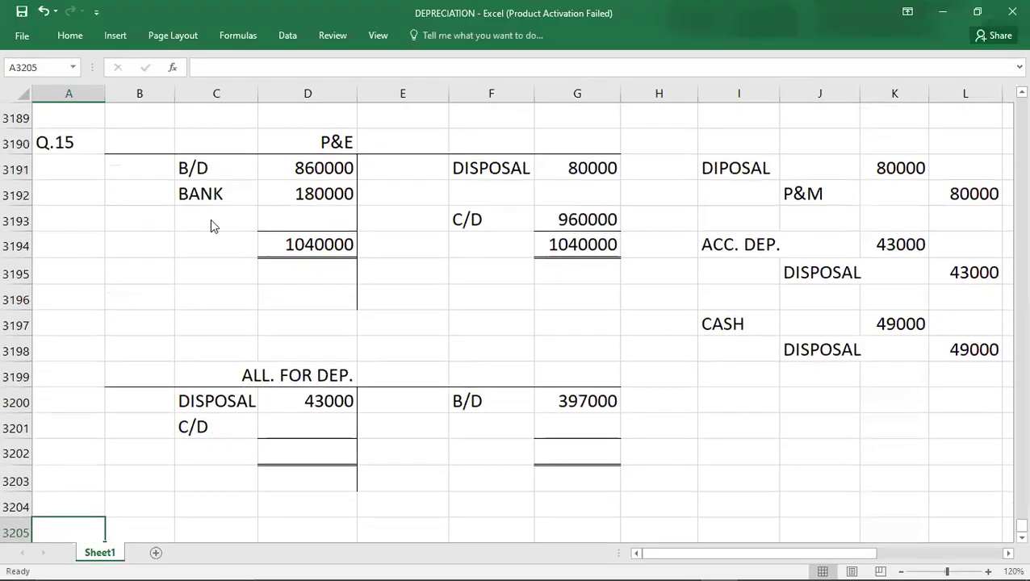
- Examine the "proportional depreciation" wording in Q.12 of the PDF, then move on through the following questions
key("alt+Tab")
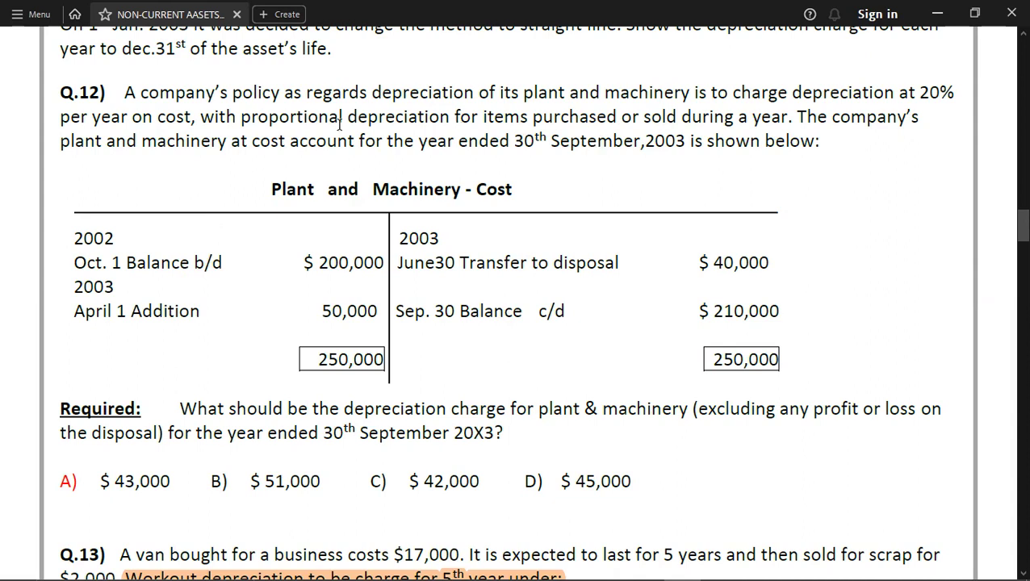
left_click_drag(243, 119, 352, 116)
key("alt+Tab")
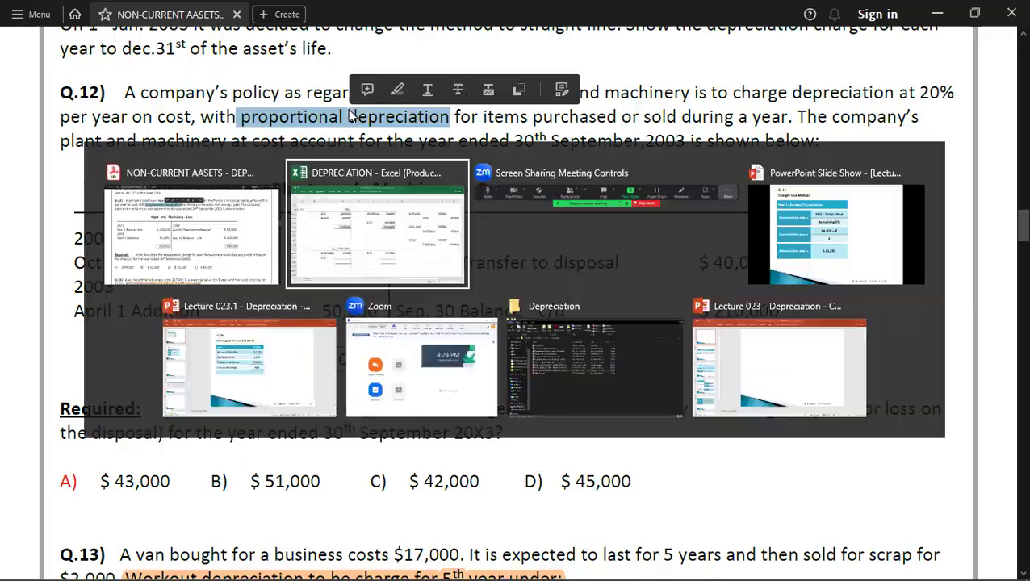
key("alt+Tab")
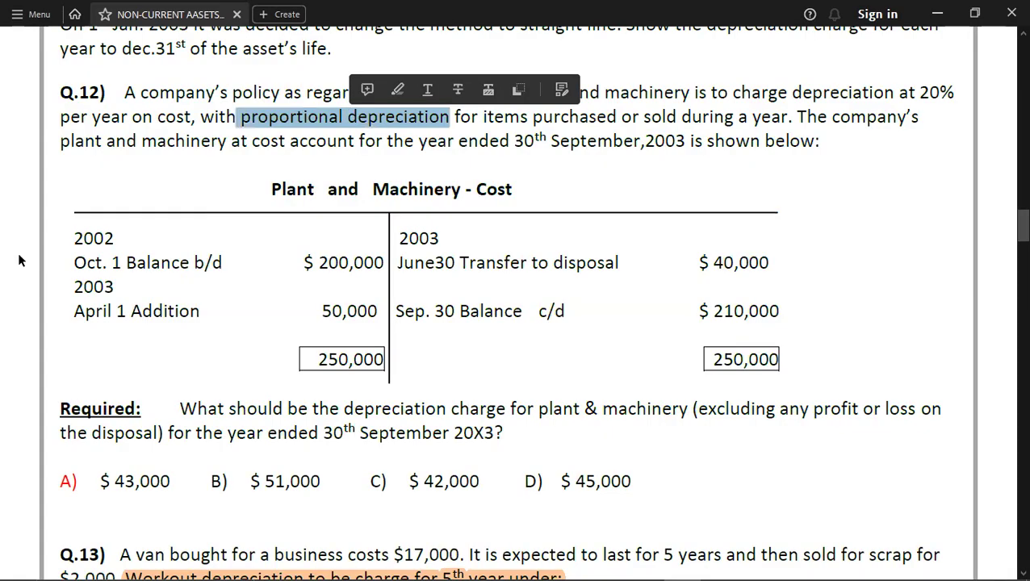
left_click(19, 260)
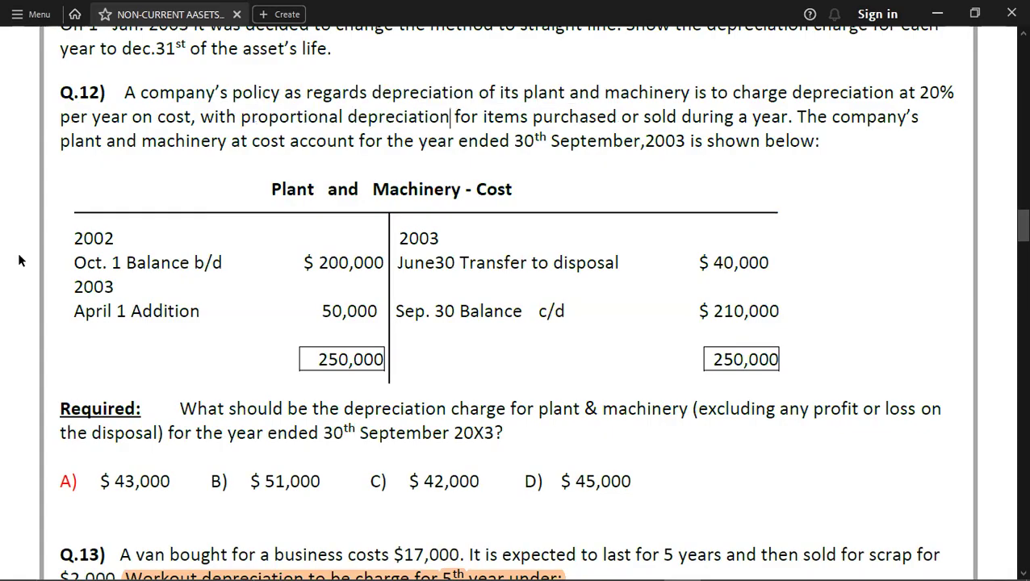
scroll(4, 227, "down", 15)
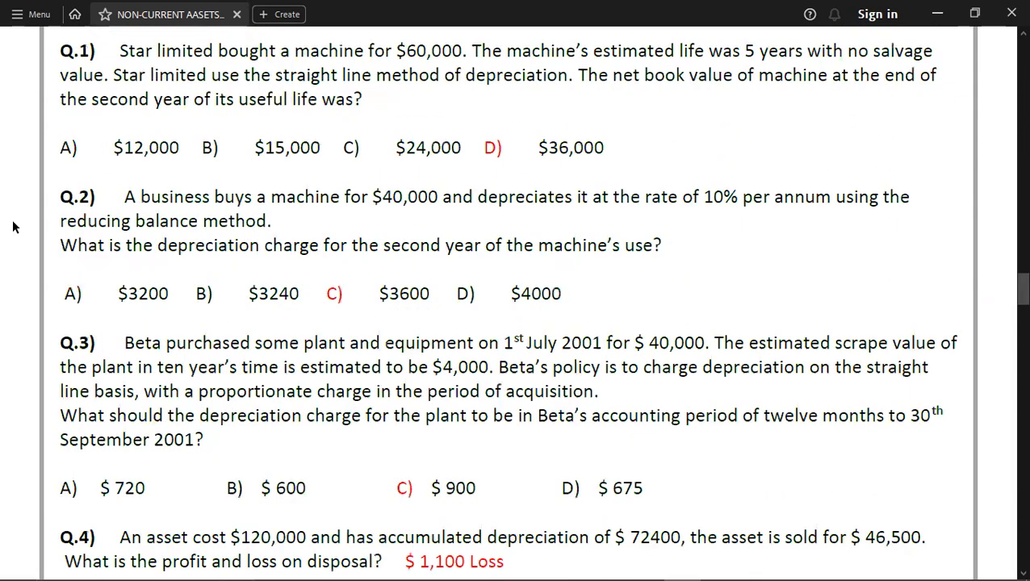
- Return to Q.15 in the PDF and highlight the word "full" in the company's depreciation policy
scroll(13, 227, "down", 10)
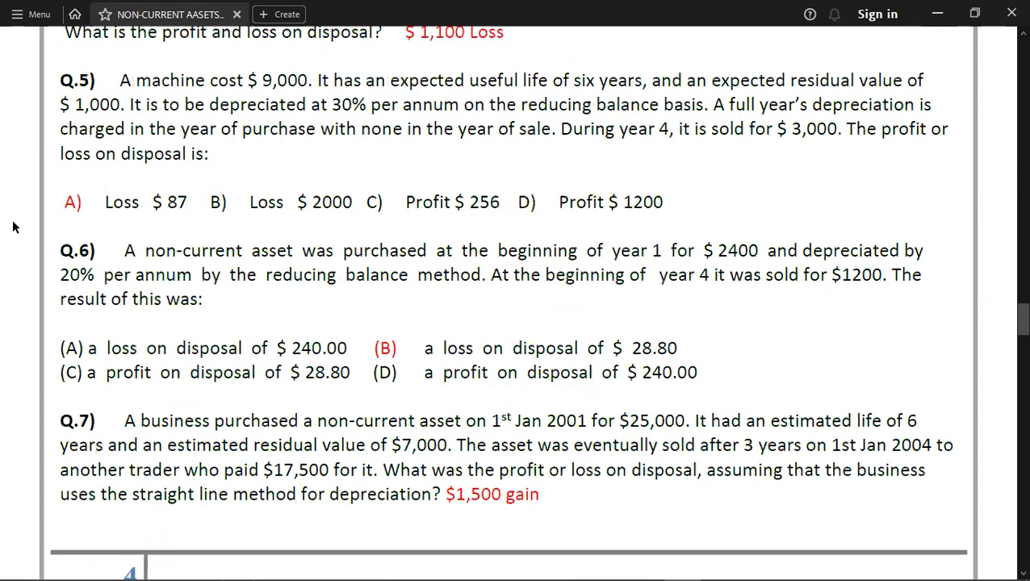
scroll(13, 227, "down", 10)
scroll(13, 227, "down", 20)
scroll(13, 227, "up", 3)
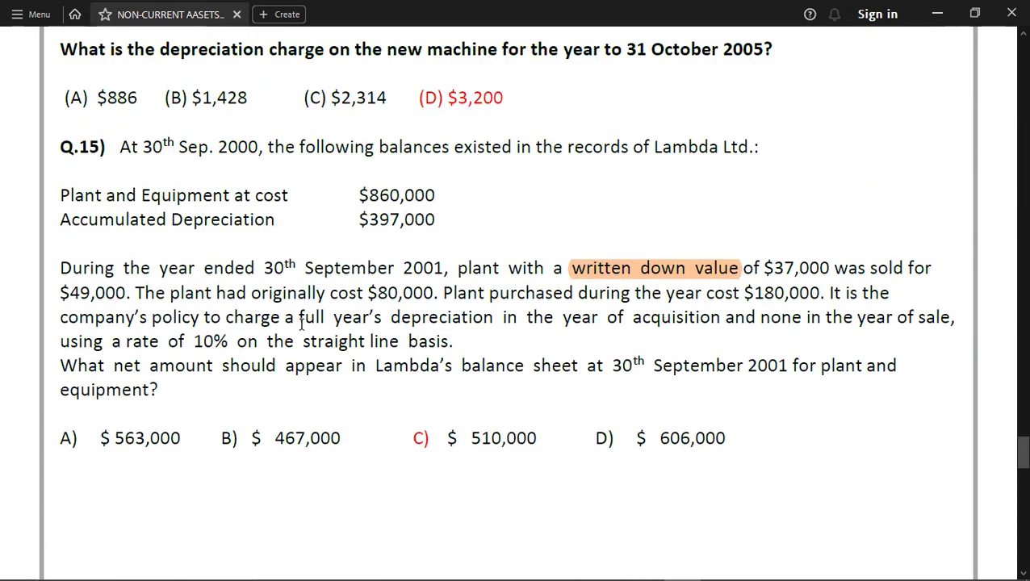
left_click_drag(295, 317, 324, 316)
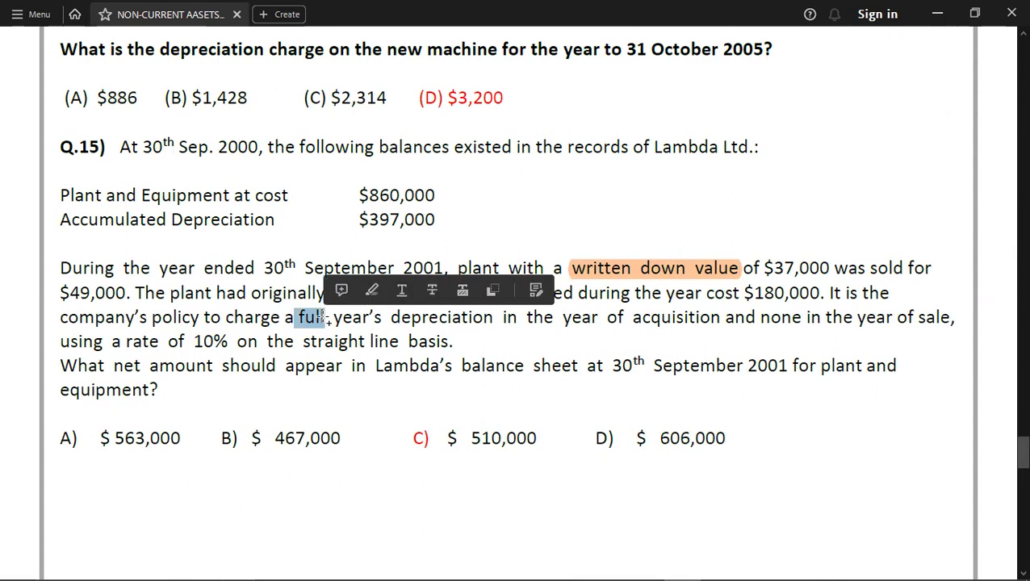
left_click(371, 293)
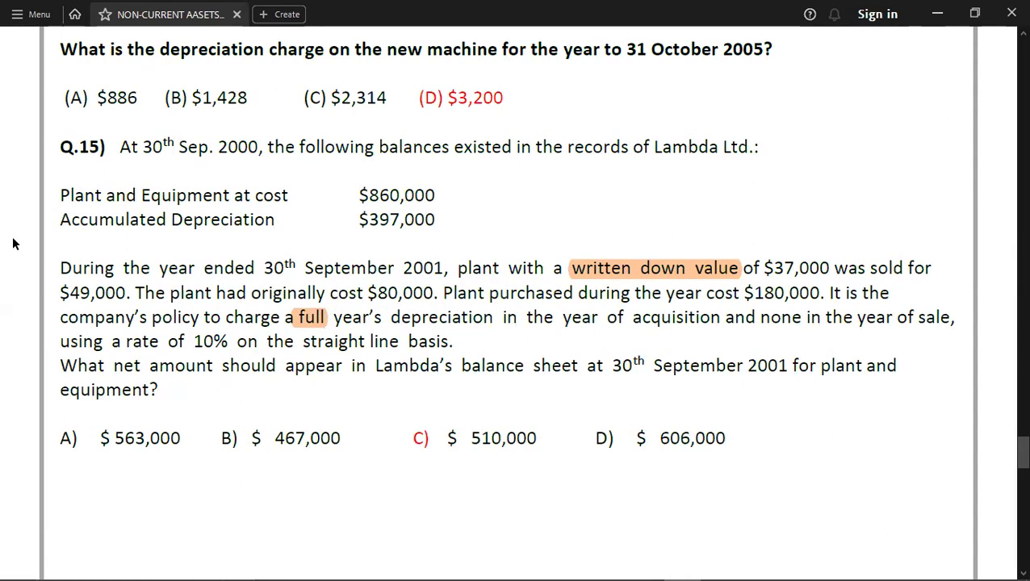
- Switch to the DEPRECIATION workbook and enter "DEP. EXP. = 960000*10% =" in I3200 with 96000 in L3200
key("alt+Tab")
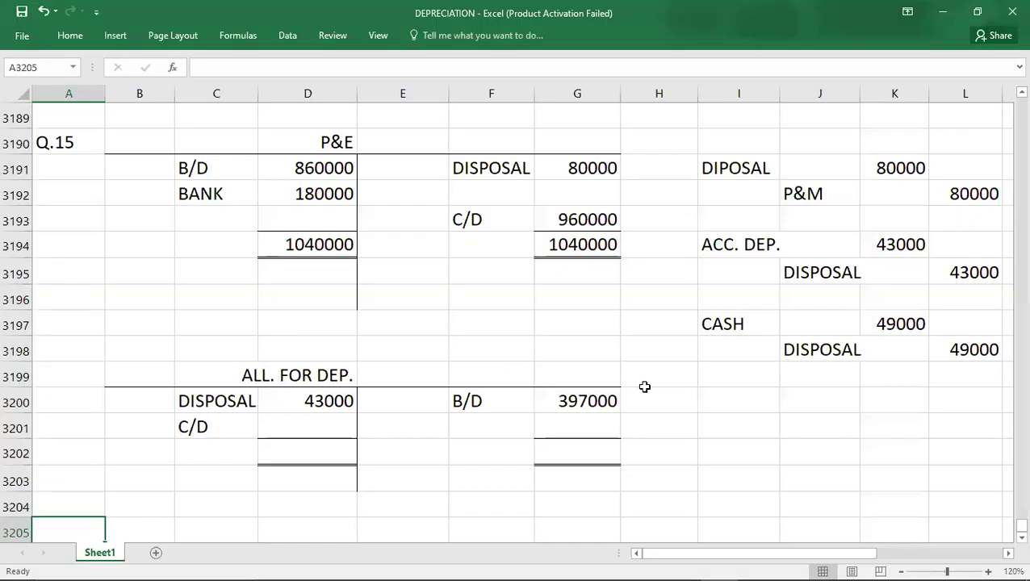
left_click(729, 401)
type("DEP. EXP. = ")
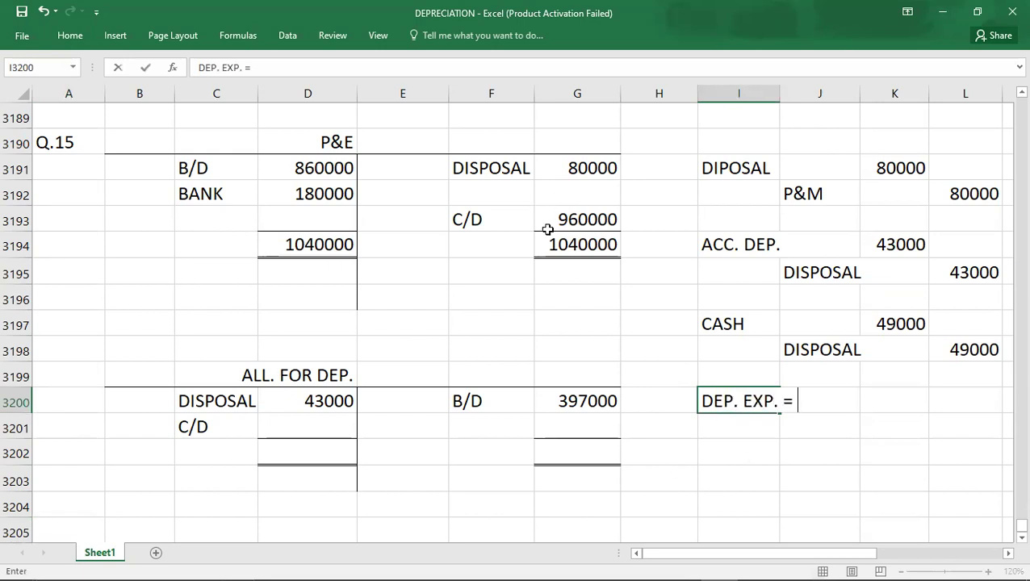
type("9600")
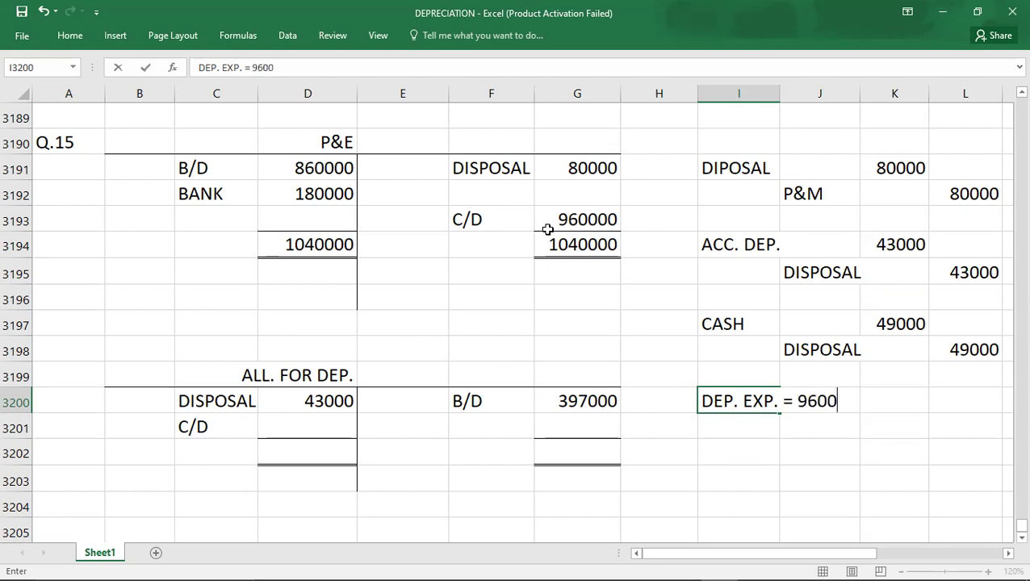
type("00*10")
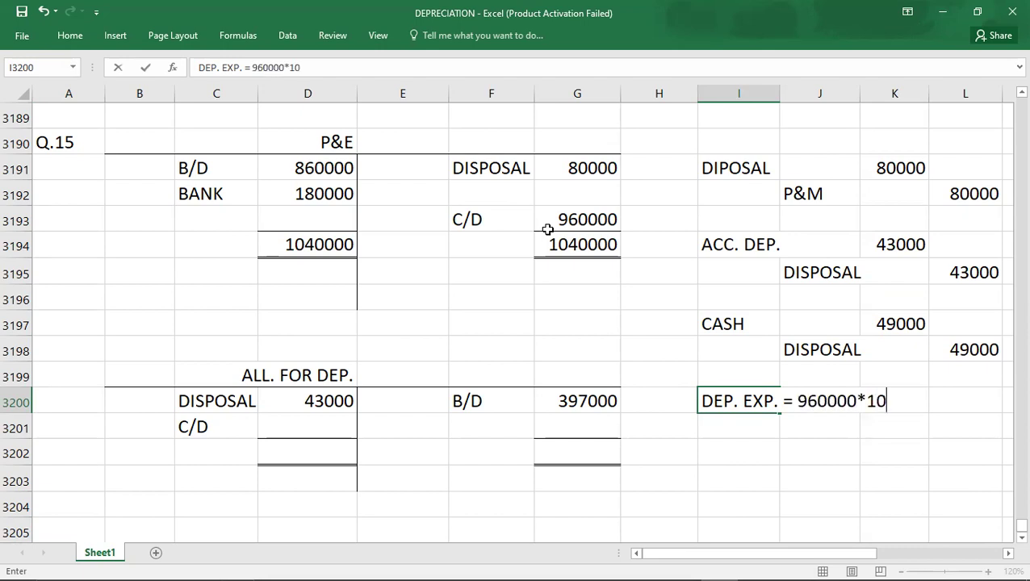
type("% =")
key("Right")
key("Right")
key("Right")
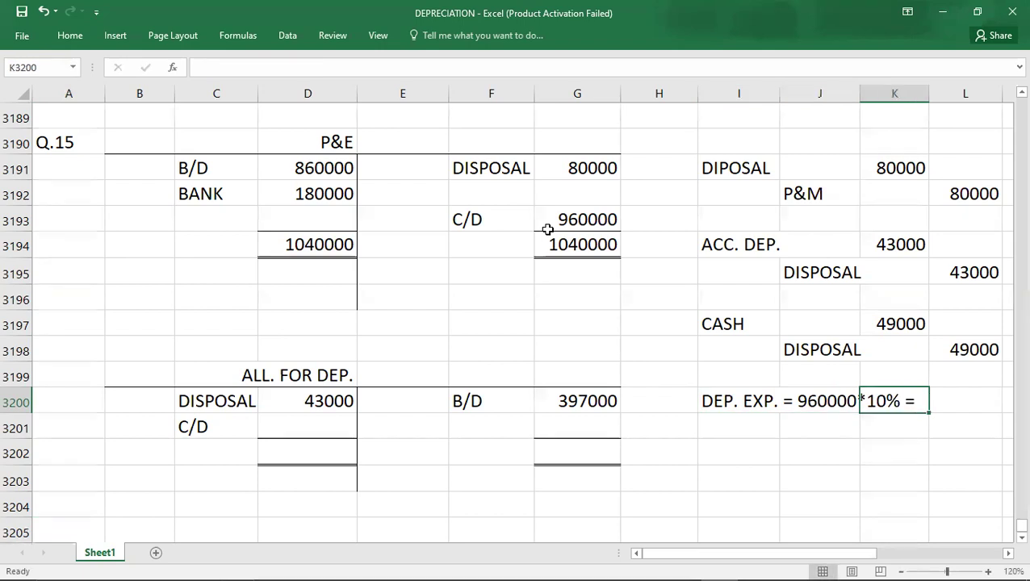
type("96000")
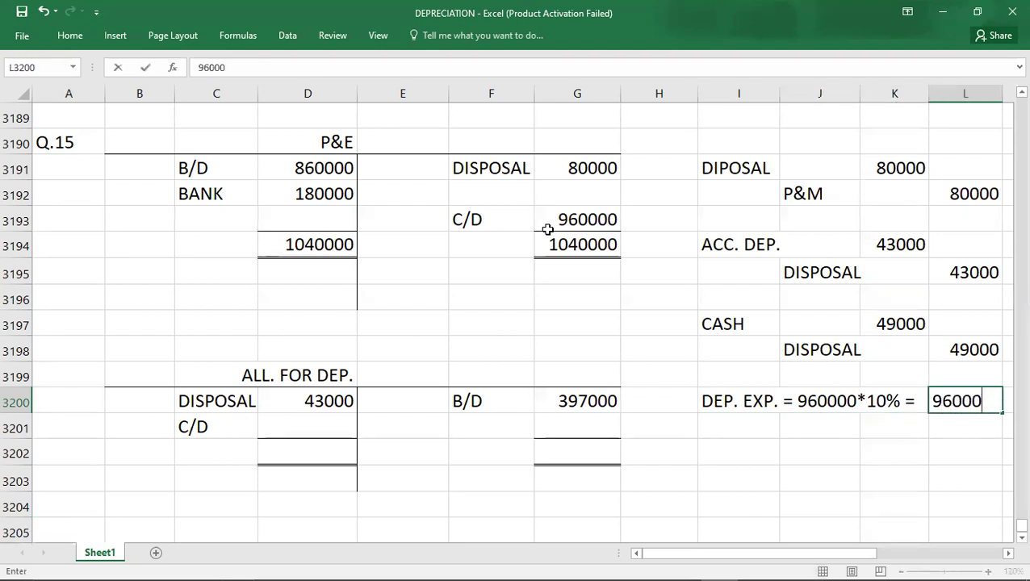
key("Return")
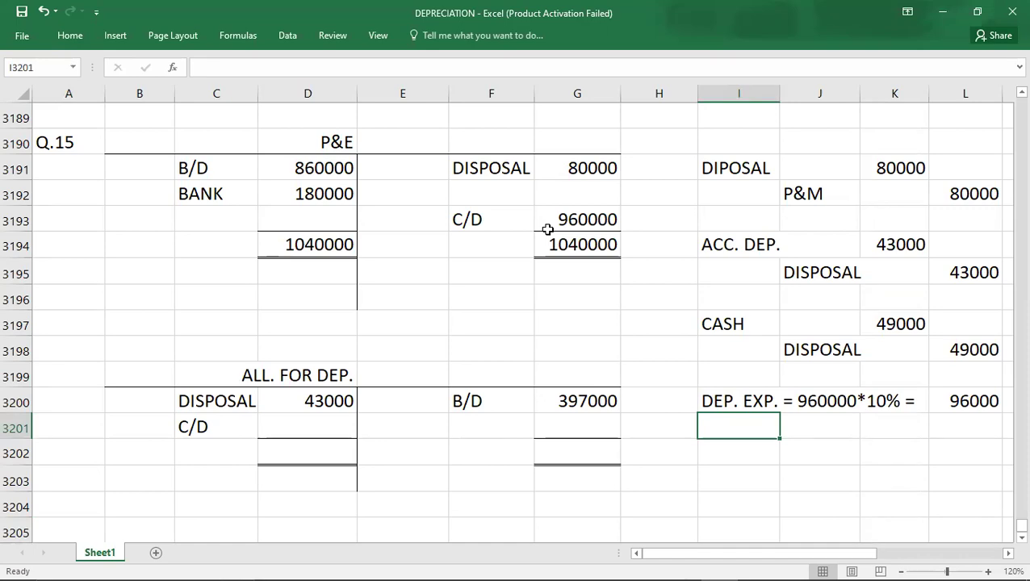
key("alt+Tab")
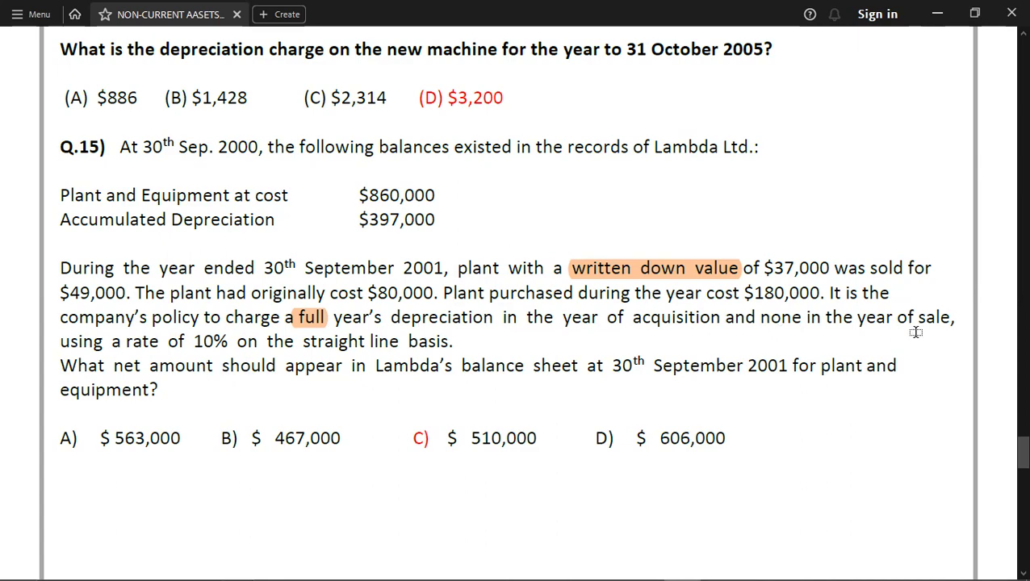
key("alt+Tab")
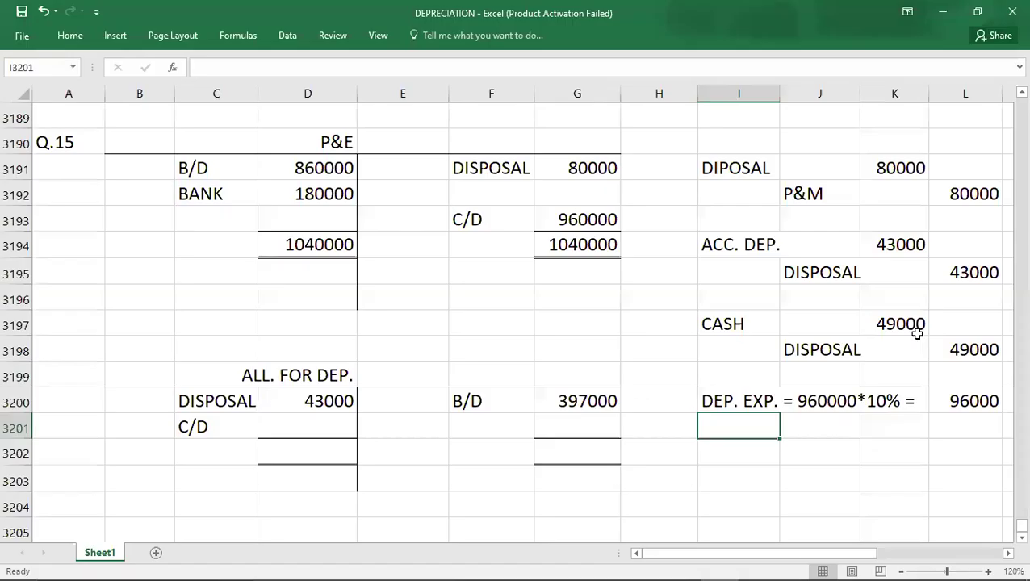
left_click(289, 162)
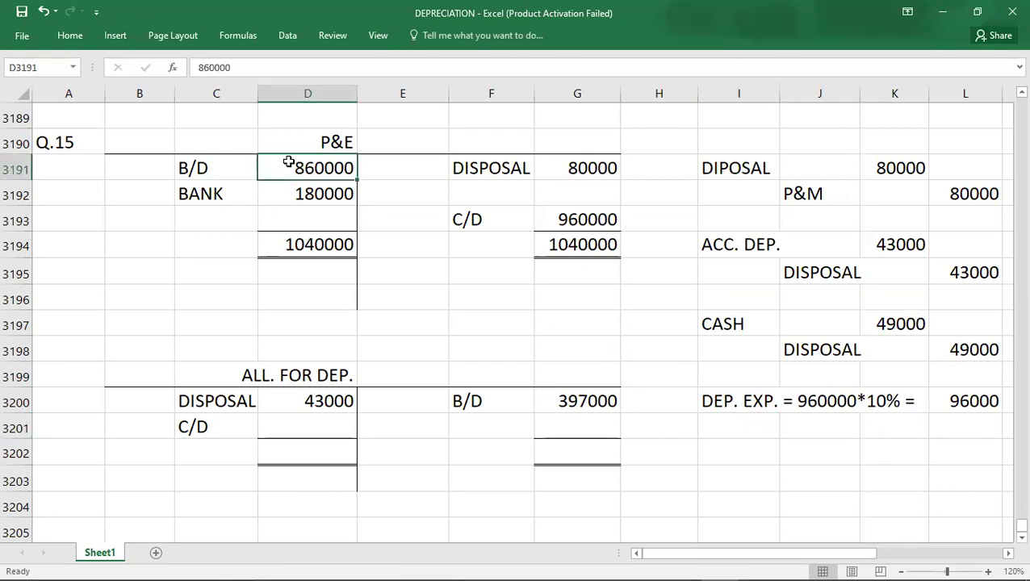
left_click(553, 171)
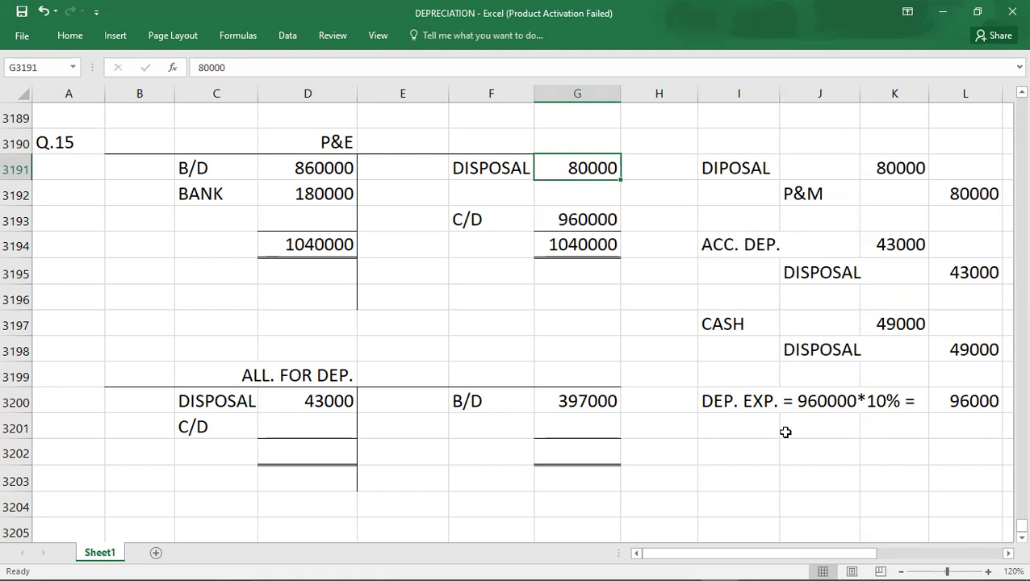
left_click(765, 448)
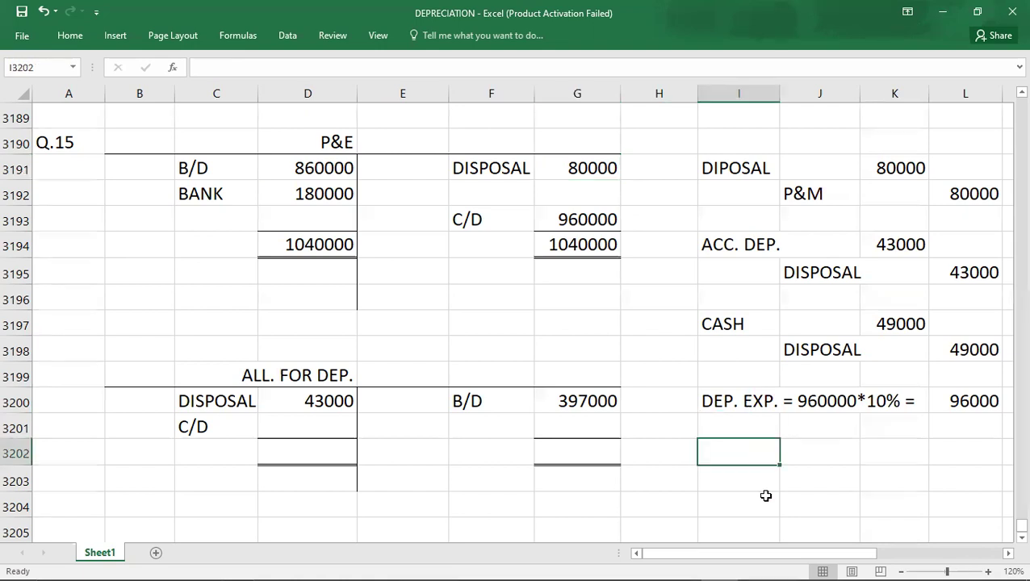
type("860000")
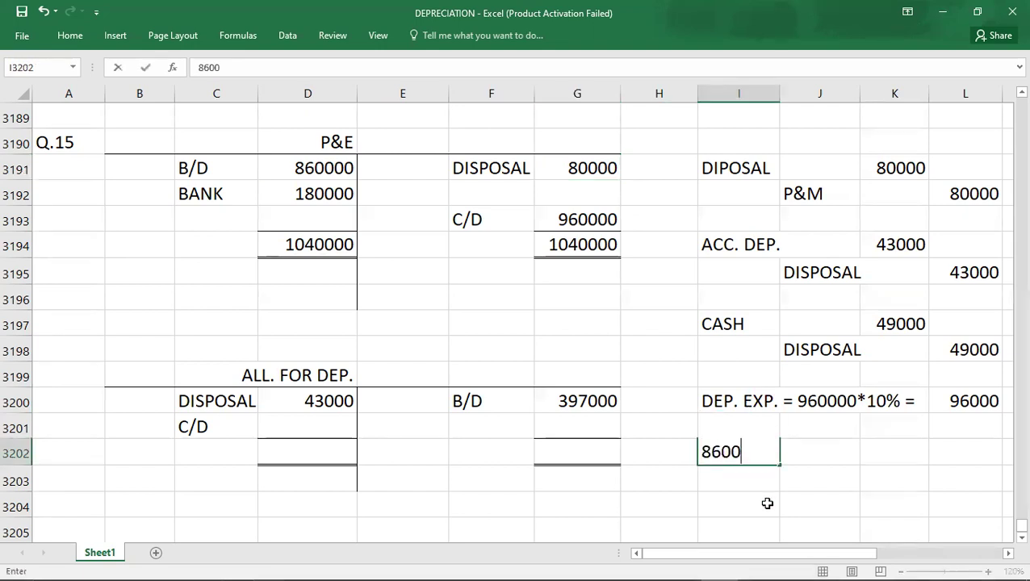
type("-80000=")
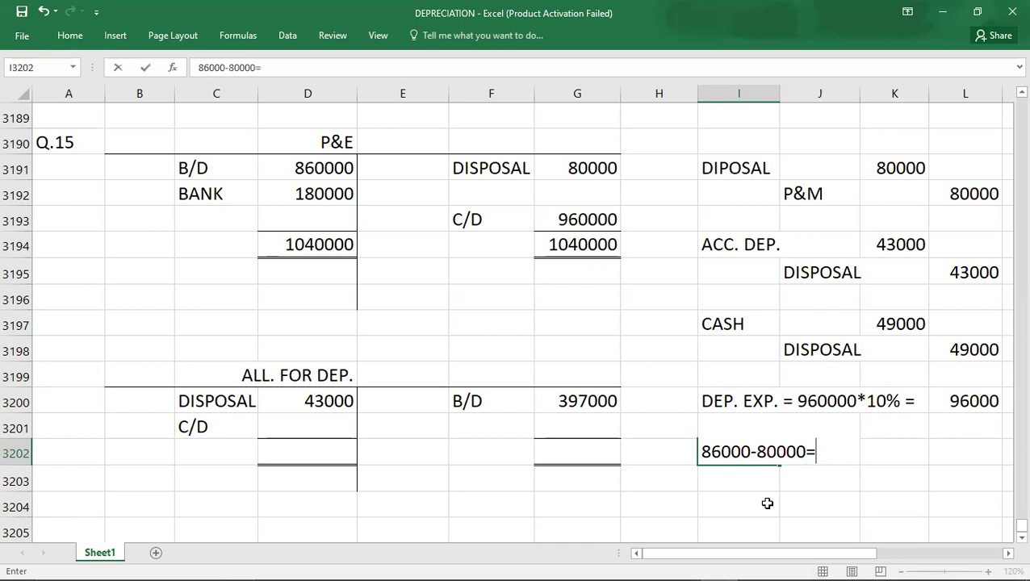
type("780000*10% =")
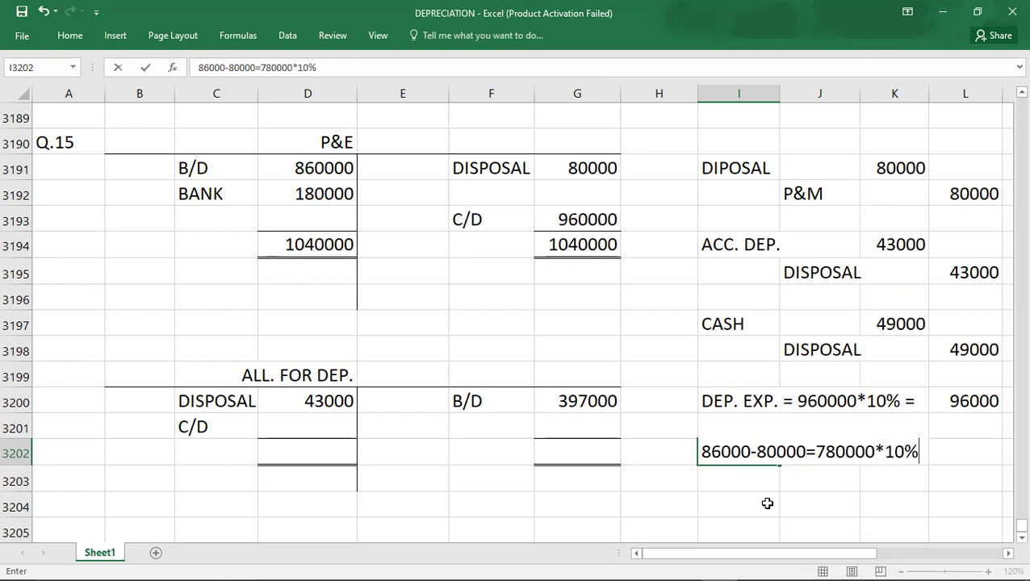
key("Right")
key("Right")
key("Right")
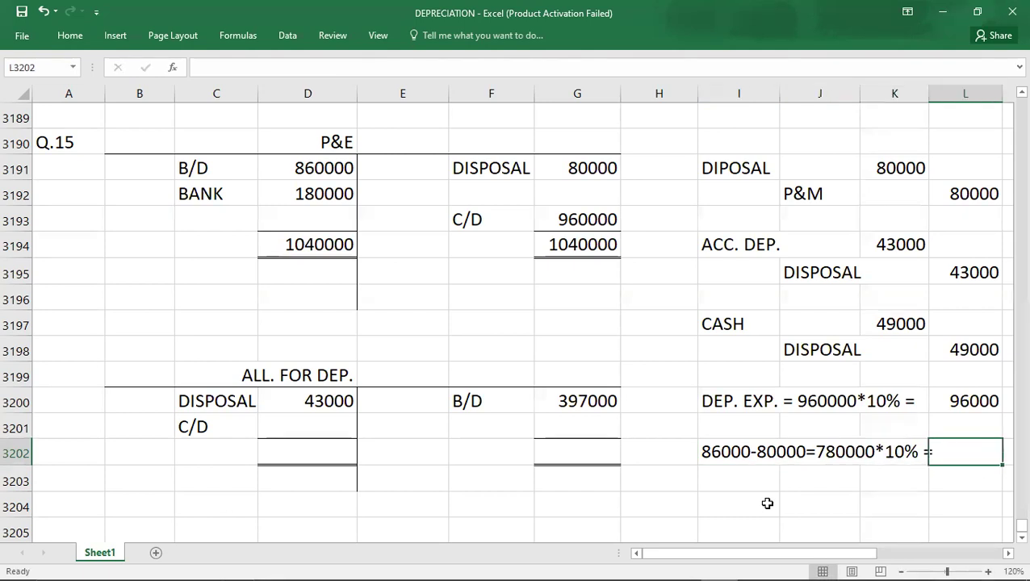
type("78000")
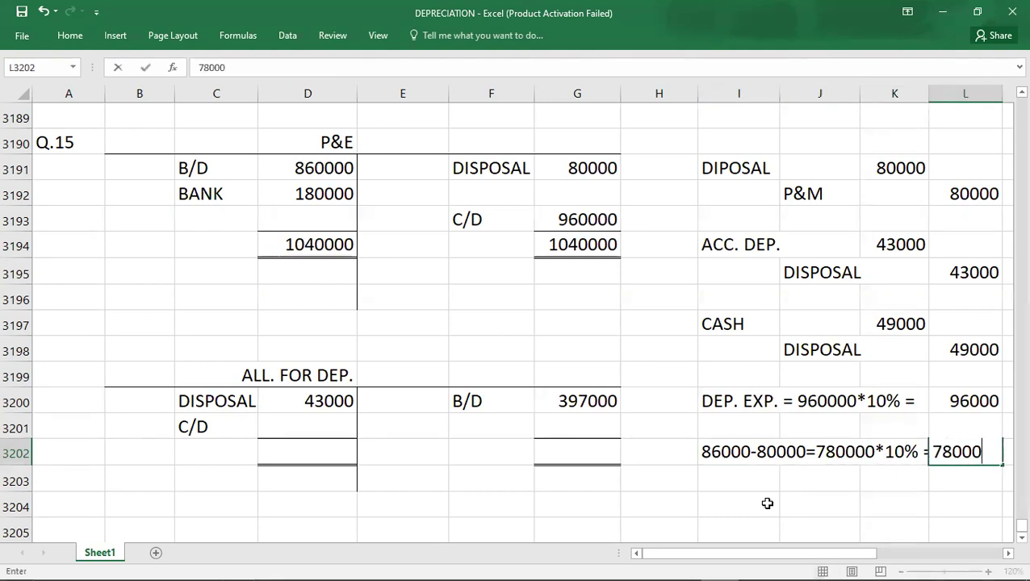
key("Return")
- Correct the first amount of the working in I3202 to 860000
key("Down")
key("Down")
key("Down")
key("Down")
key("Down")
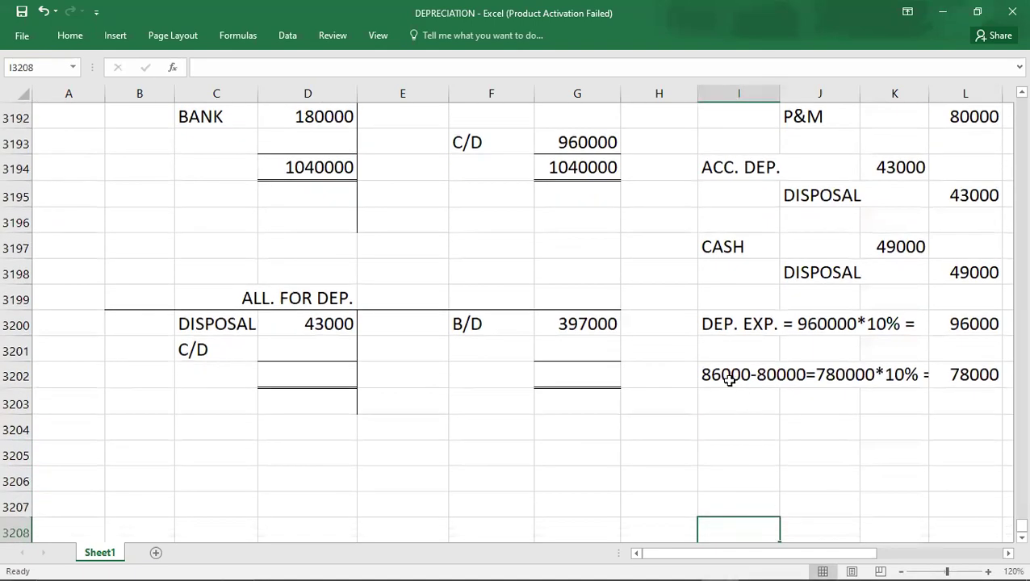
double_click(729, 377)
type("0")
key("Return")
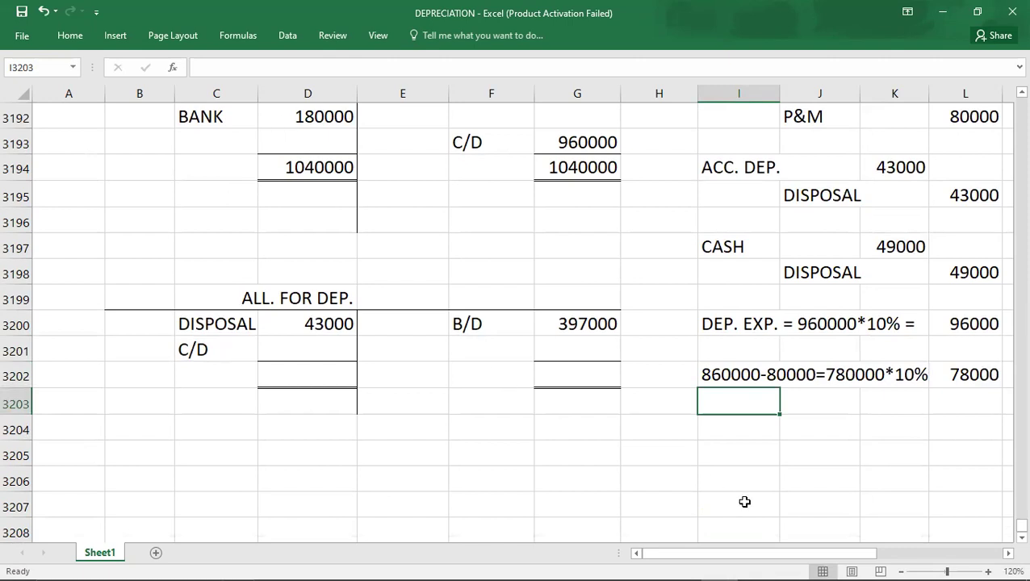
- Enter the new plant's depreciation working "180000*10% =" in I3203 with 18000 in L3203
type("180000*")
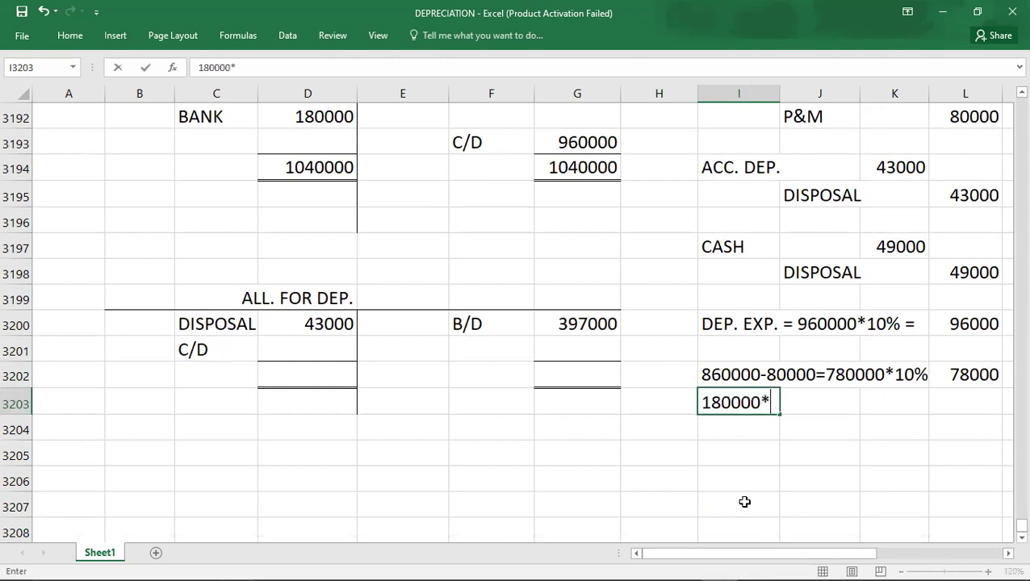
type("10% =")
key("Right")
key("Right")
key("Right")
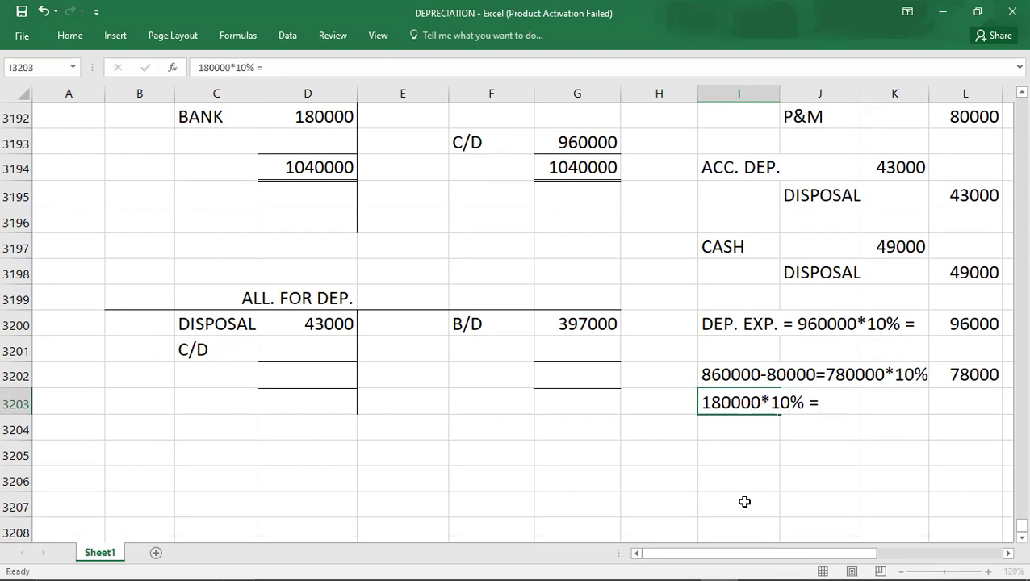
type("18000")
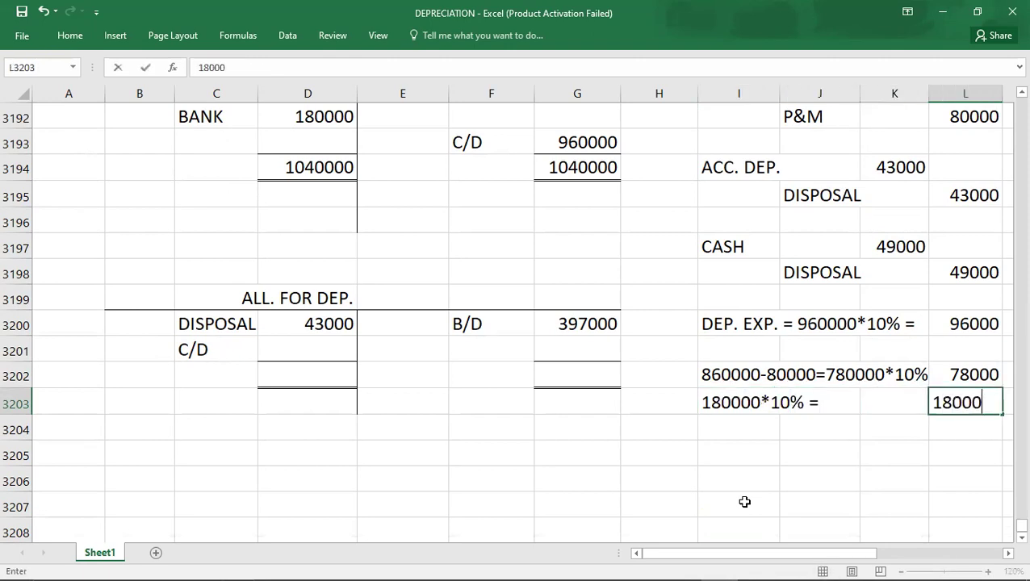
key("Return")
- Check the sum of the two charges in L3202:L3203, enter 96000 in L3204, and give it a top and double bottom border
key("Right")
key("Right")
key("Right")
key("Up")
key("Up")
key("shift+Down")
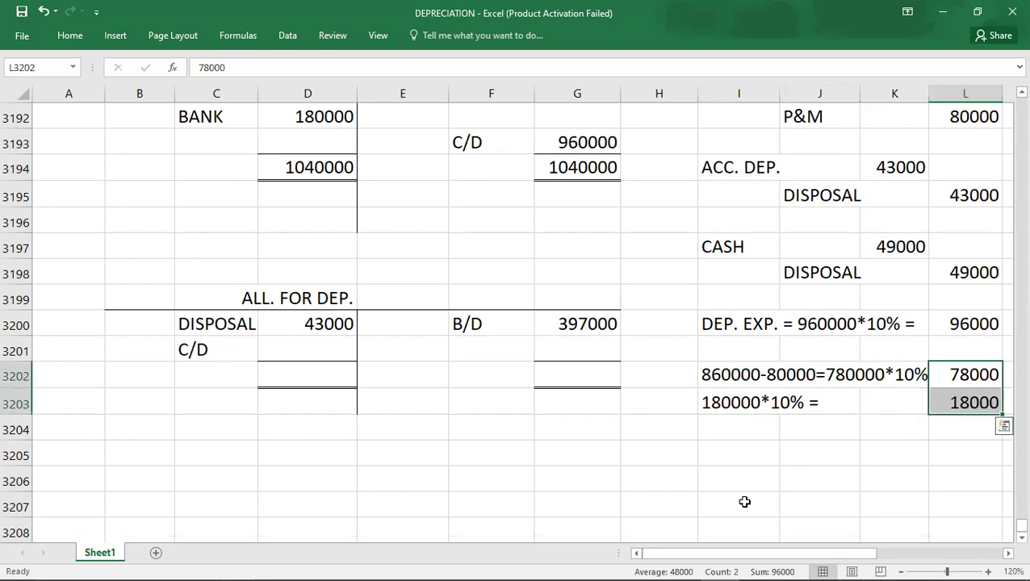
key("Down")
key("Down")
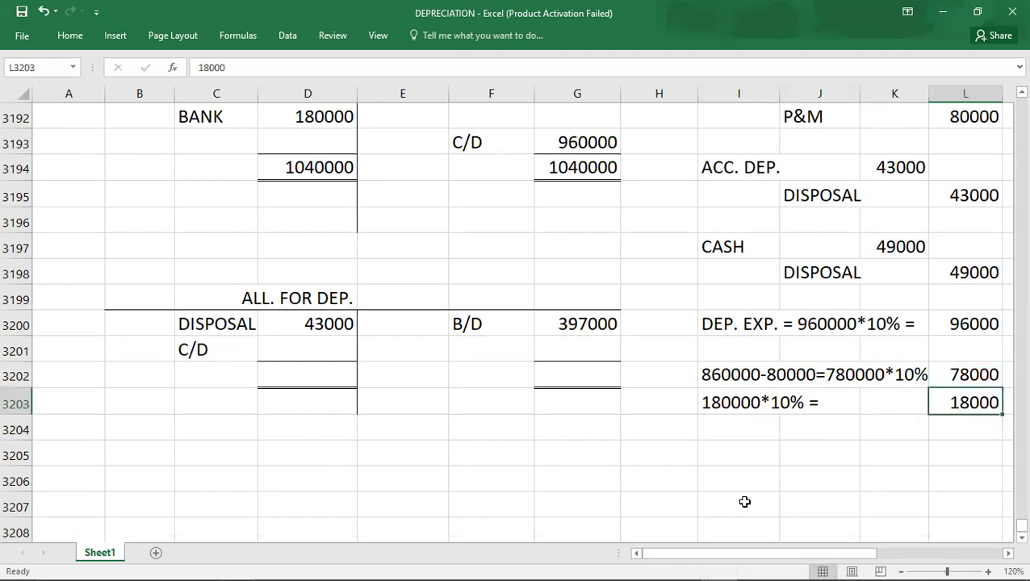
type("96000")
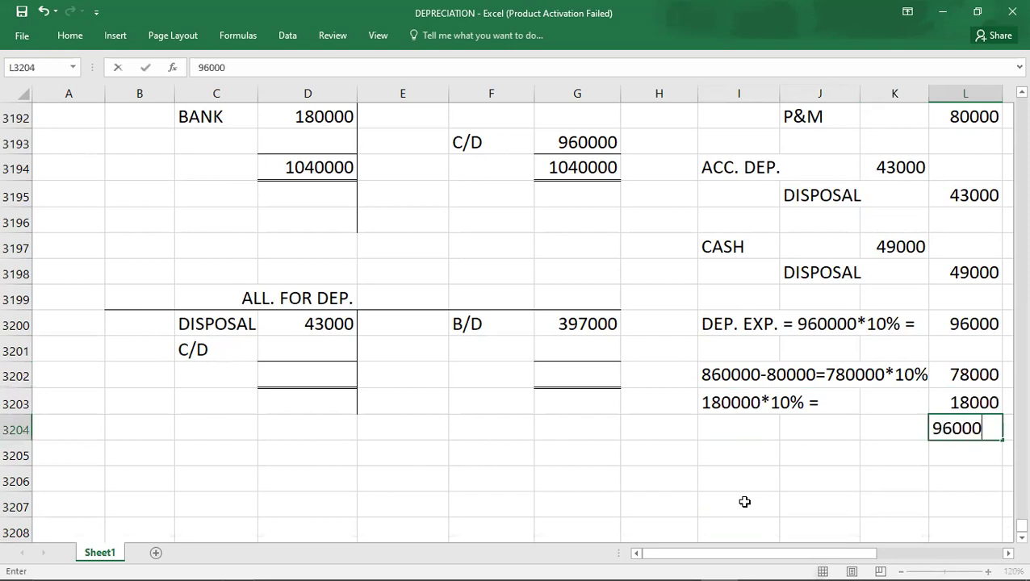
key("Return")
key("Up")
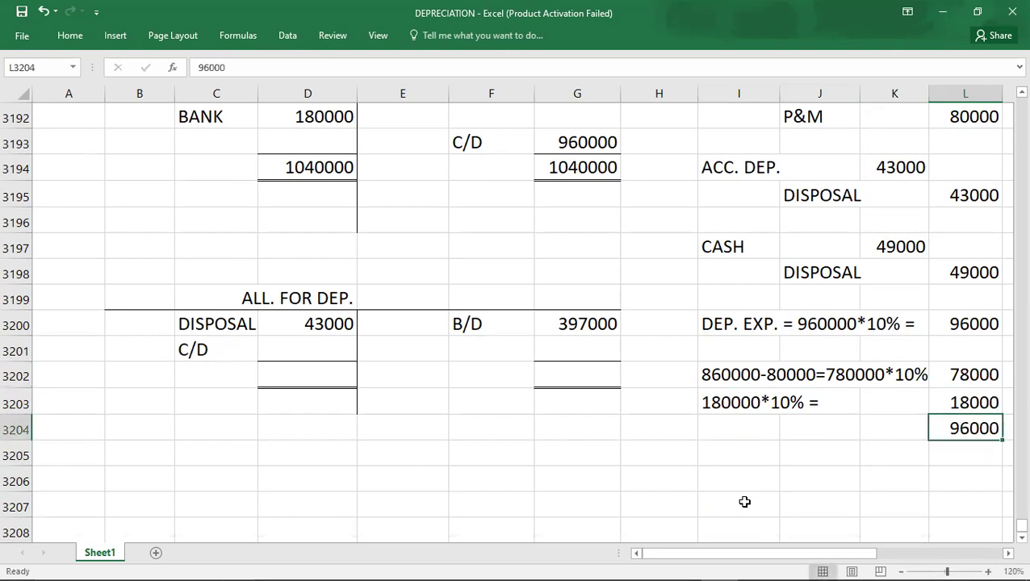
left_click(88, 42)
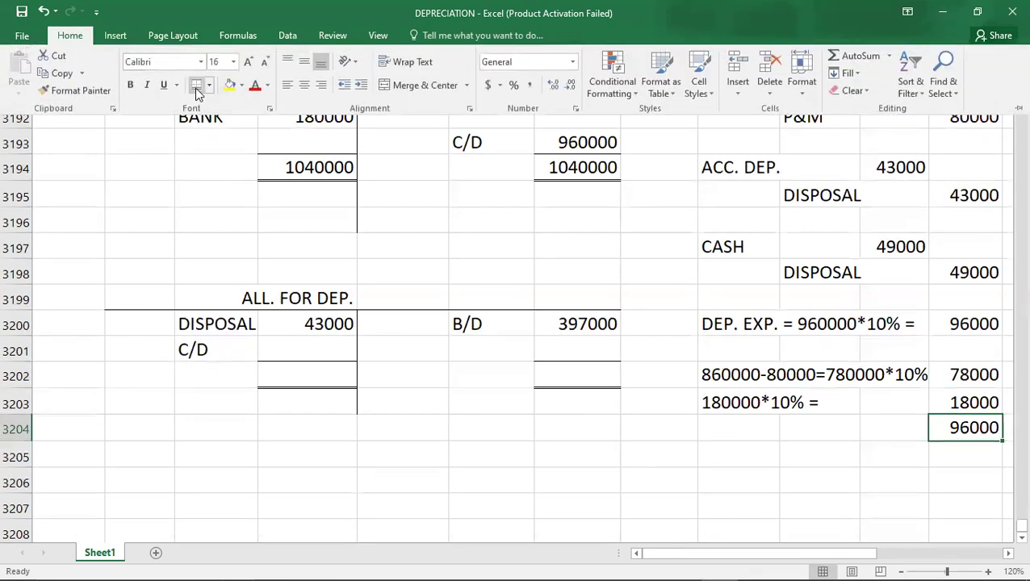
left_click(735, 355)
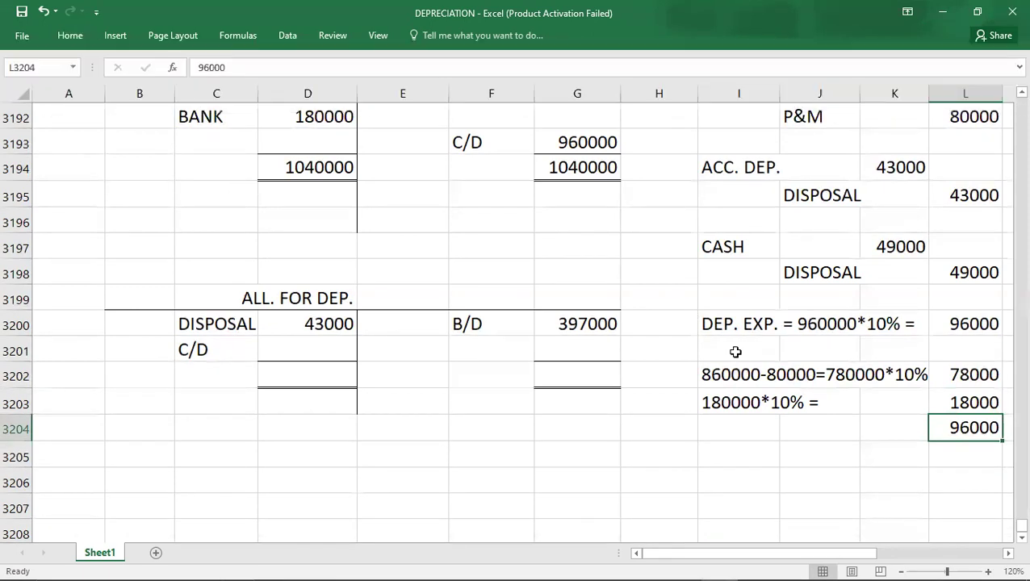
- Enter "OR" in I3201 between the two alternative depreciation expense workings
left_click(736, 352)
type("OR")
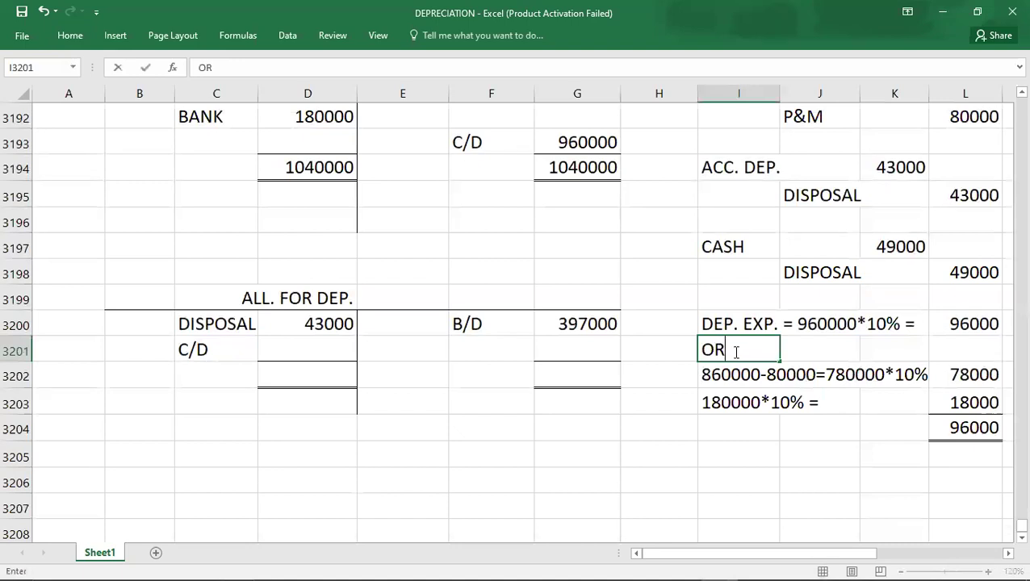
key("Return")
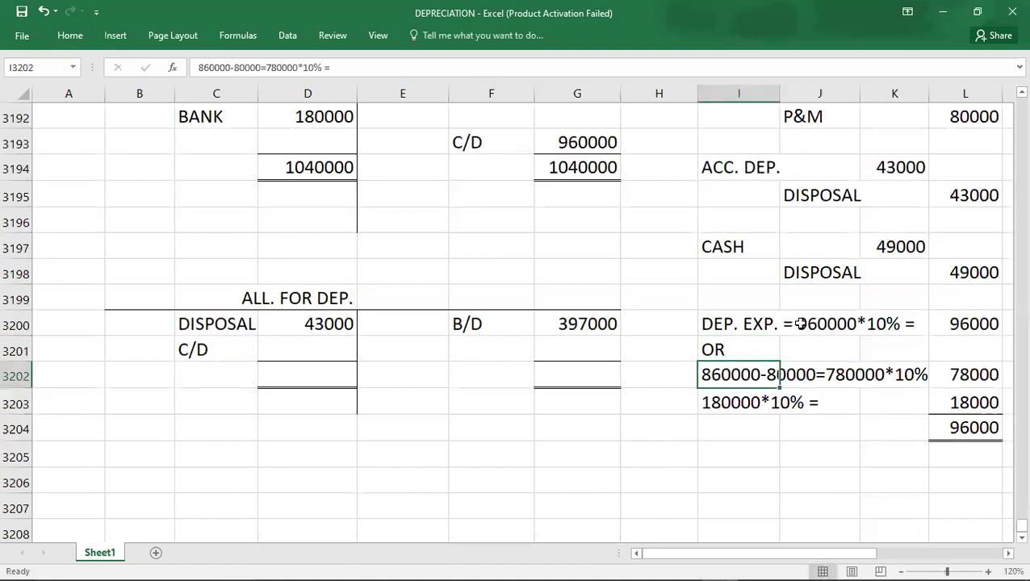
left_click(731, 322)
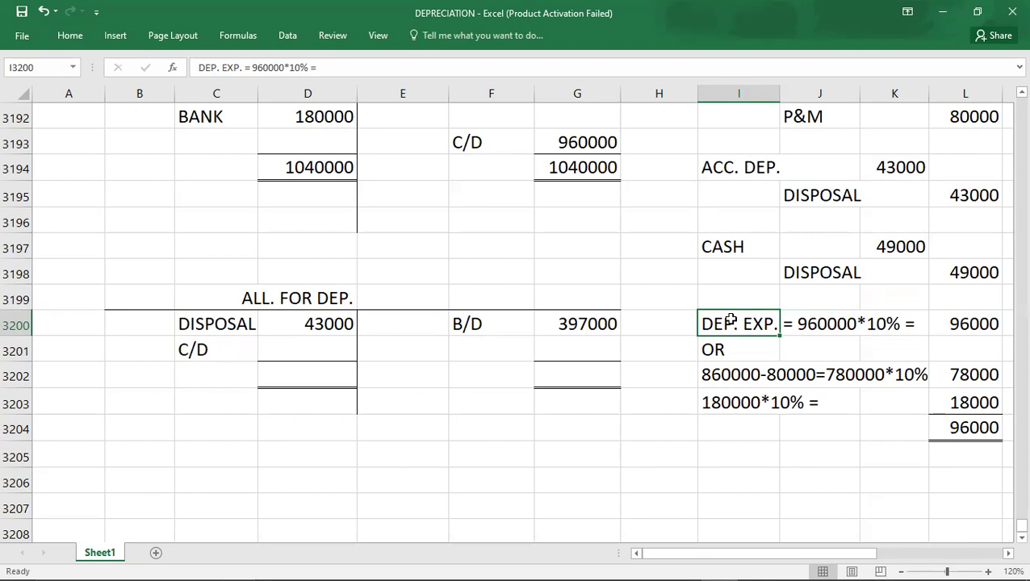
- Review the P&E account's opening balance, bank and C/D amounts against the two alternative depreciation expense workings
left_click(727, 380)
key("Up")
key("Up")
key("Up")
key("Up")
key("Up")
key("Up")
key("Up")
key("Up")
key("Up")
key("Up")
key("Up")
key("Up")
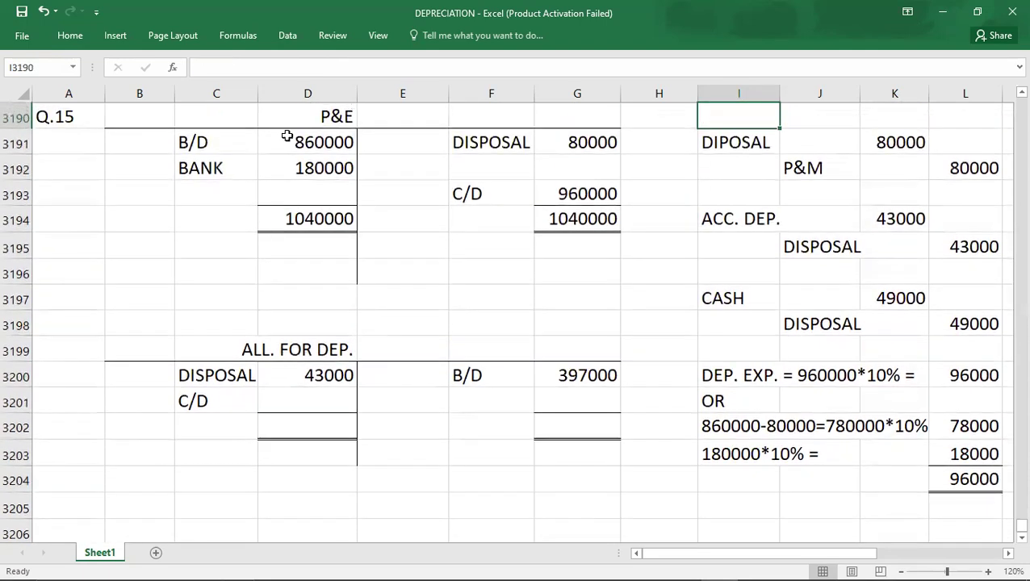
left_click(288, 139)
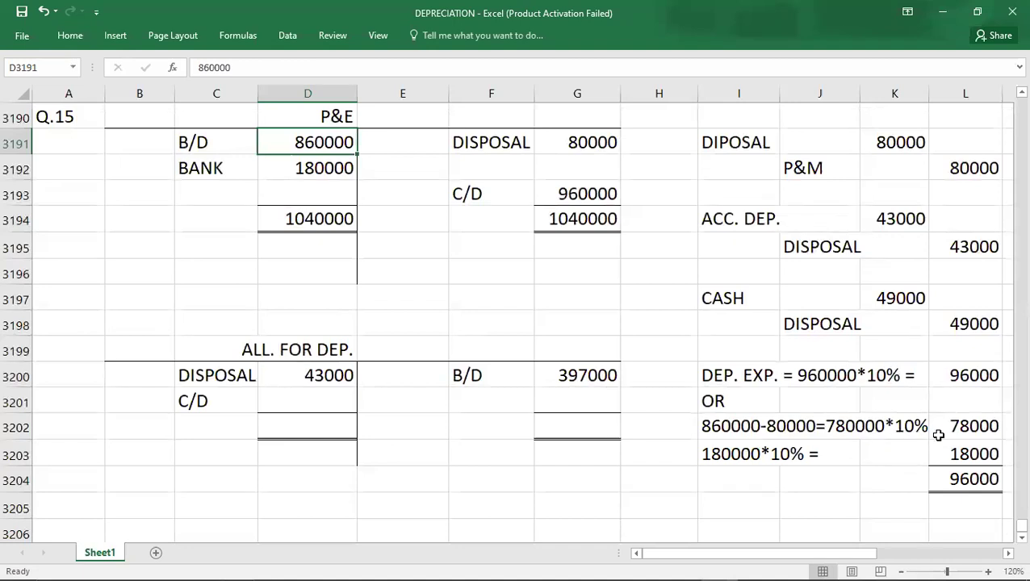
left_click(278, 168)
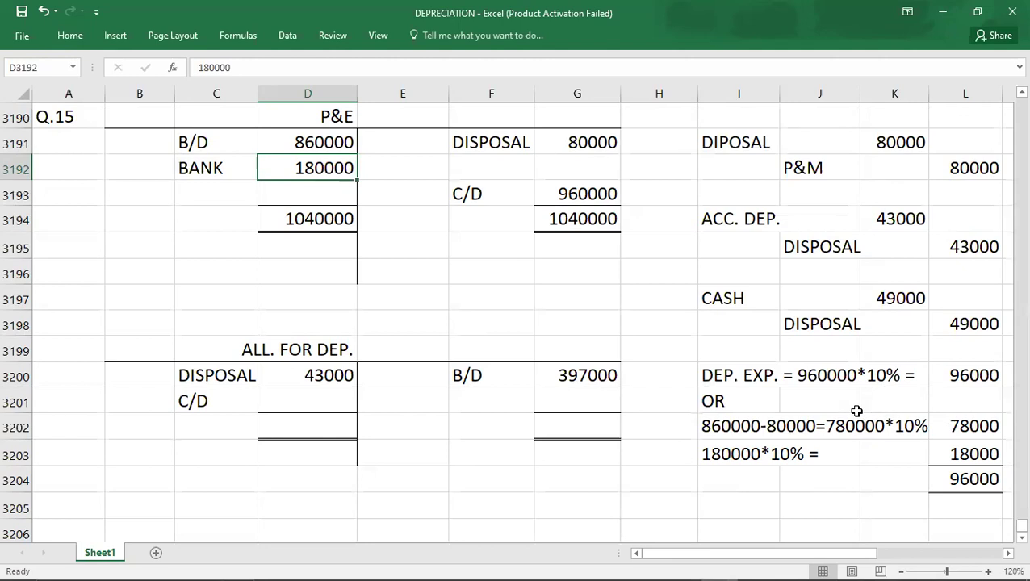
left_click(807, 376)
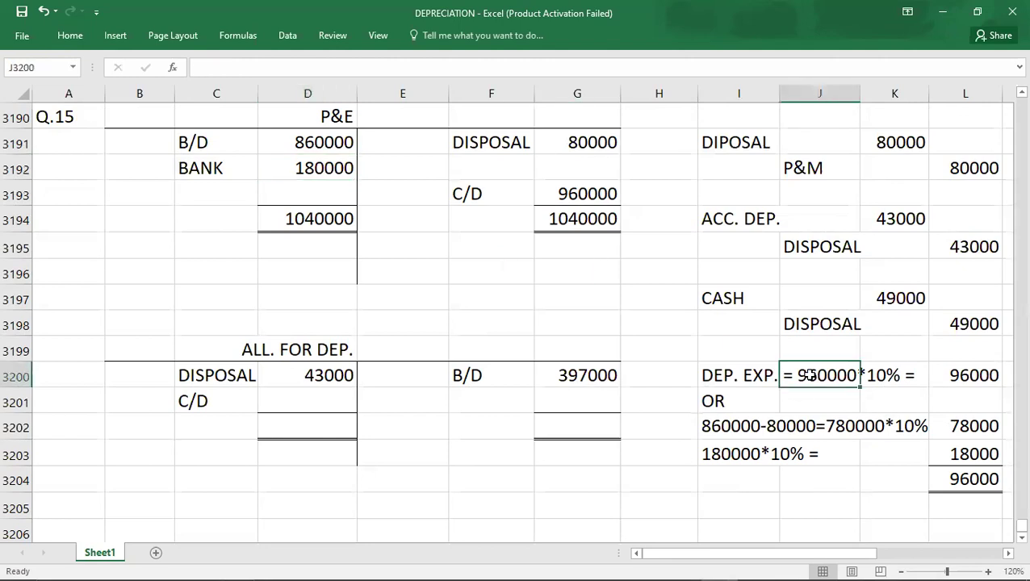
left_click(952, 389)
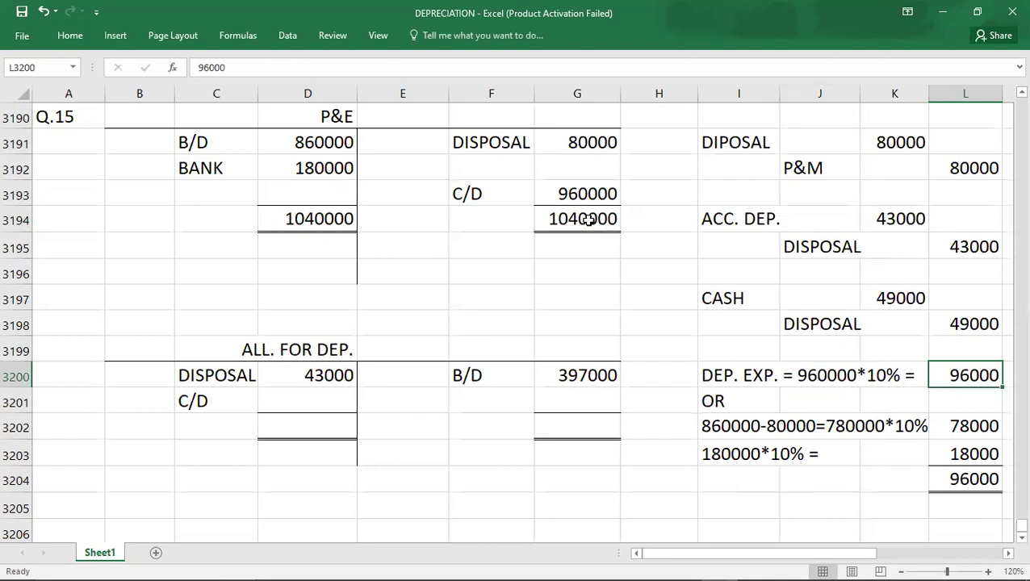
left_click(549, 195)
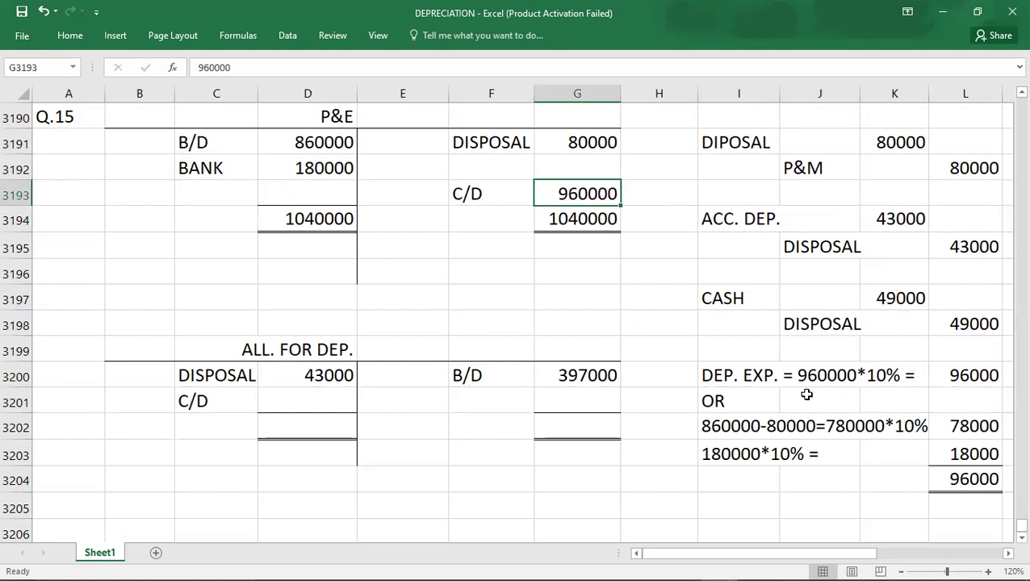
- Enter "DEP. EXP." in F3201 with 96000 in G3201 on the credit side of the ALL. FOR DEP. account
left_click(566, 400)
type("96000")
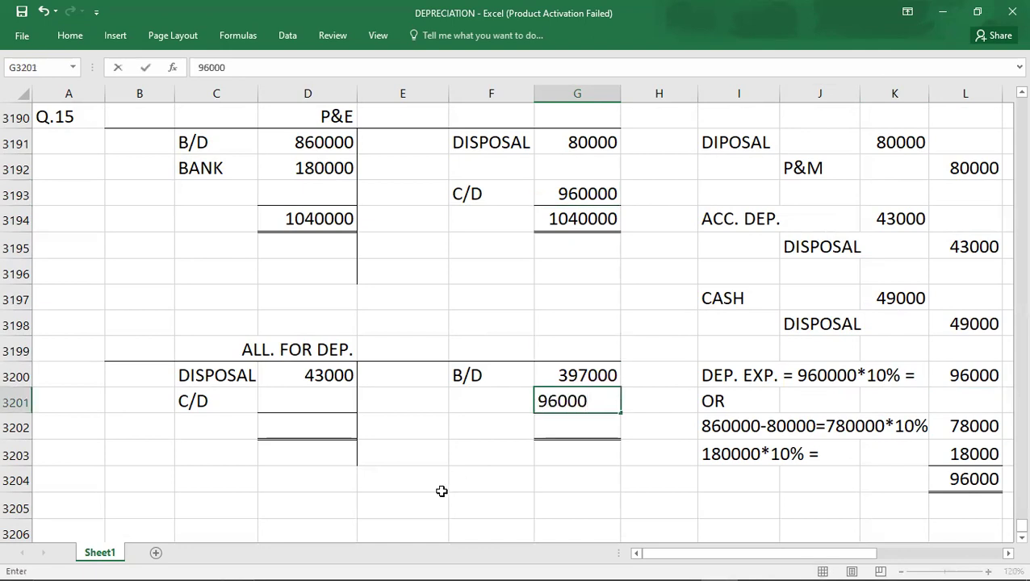
key("Left")
type("DEP. EXP.")
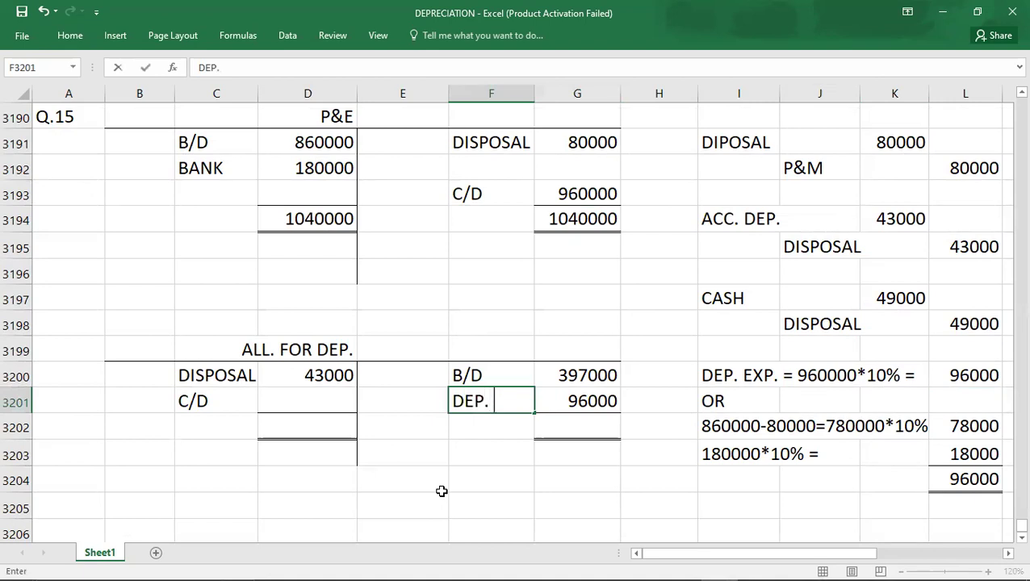
key("Right")
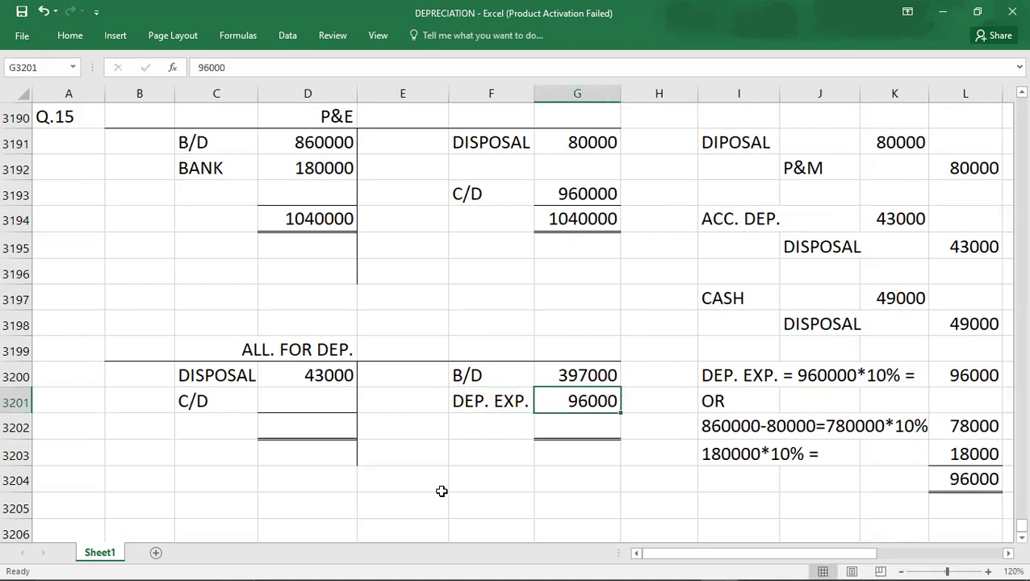
- Check the sum of the credit entries in G3200:G3201 and enter the total 493000 in G3202
key("Up")
key("shift+Down")
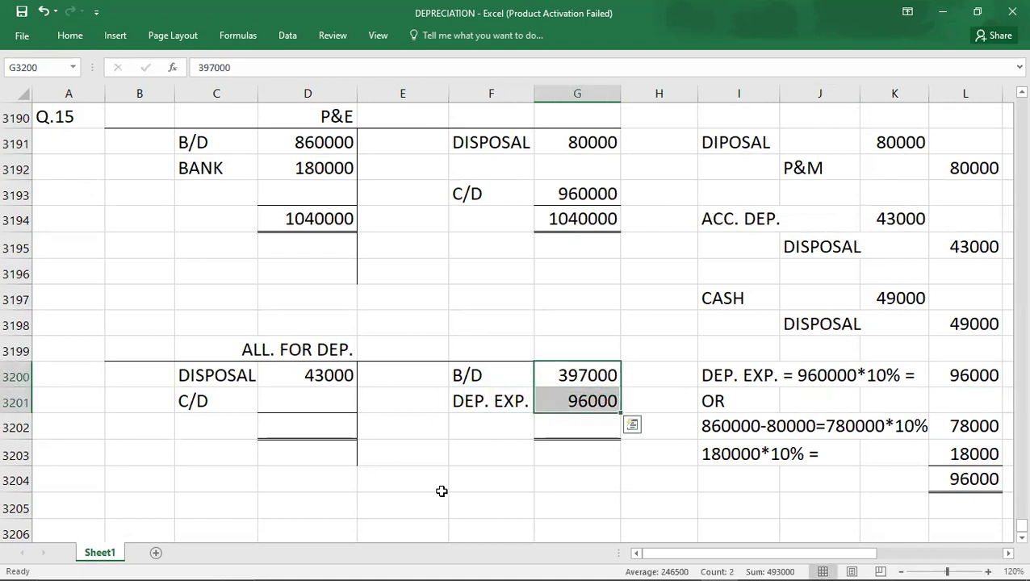
key("Down")
key("Down")
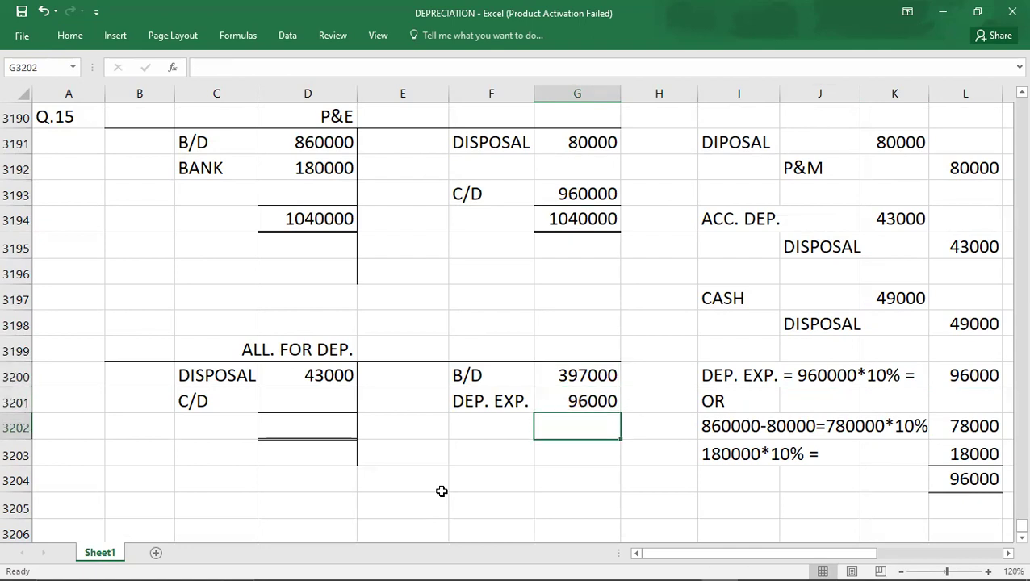
type("49300")
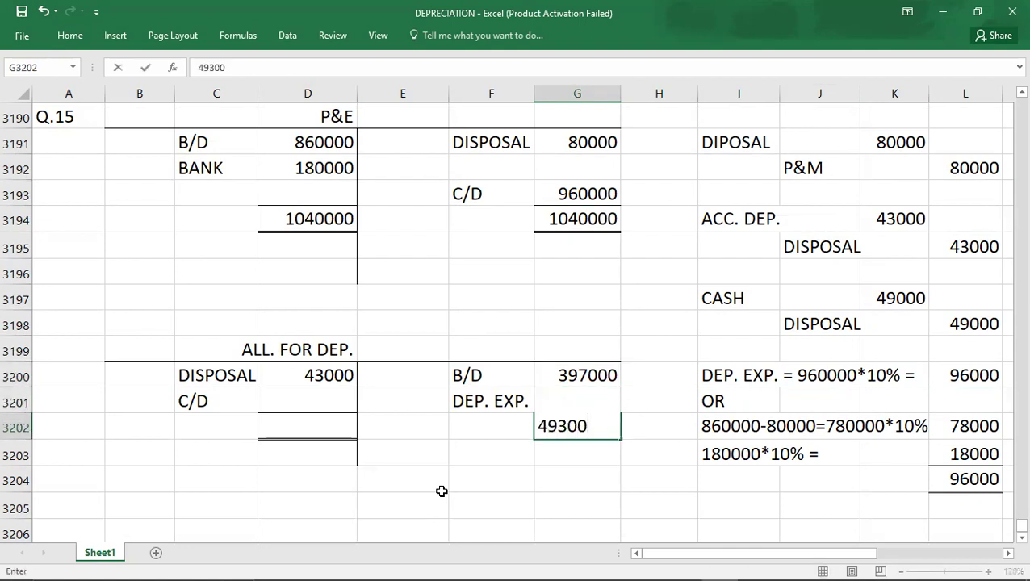
type("0")
- Balance the debit side of ALL. FOR DEP. with the total 493000 in D3202 and the C/D amount 450000 in D3201
key("Left")
key("Left")
key("Left")
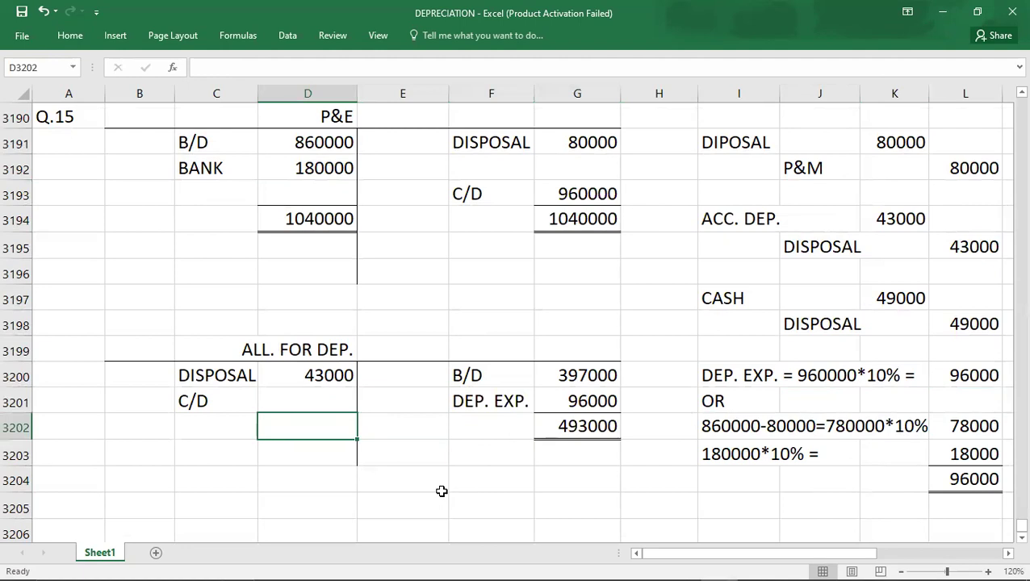
type("493000")
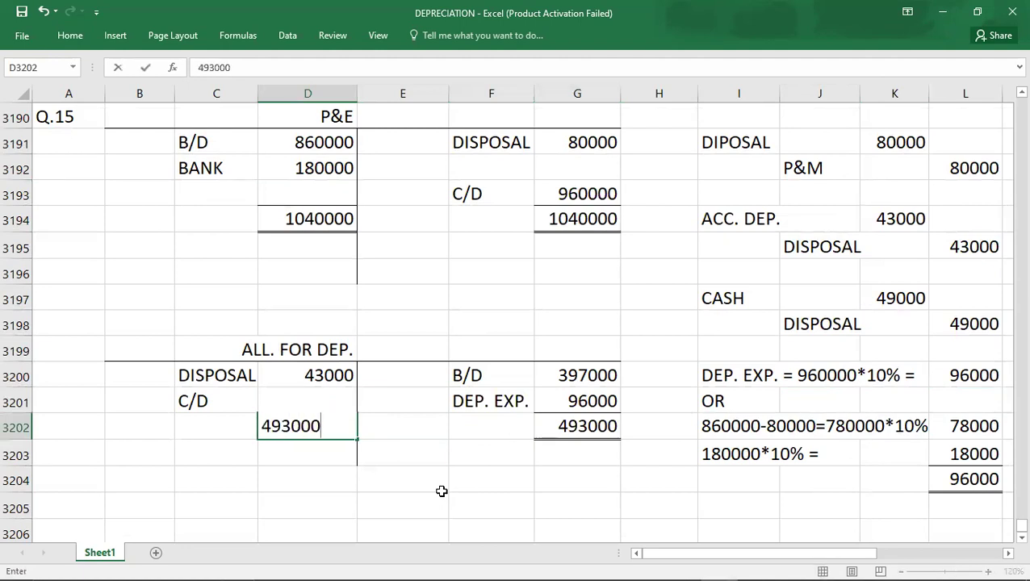
key("Up")
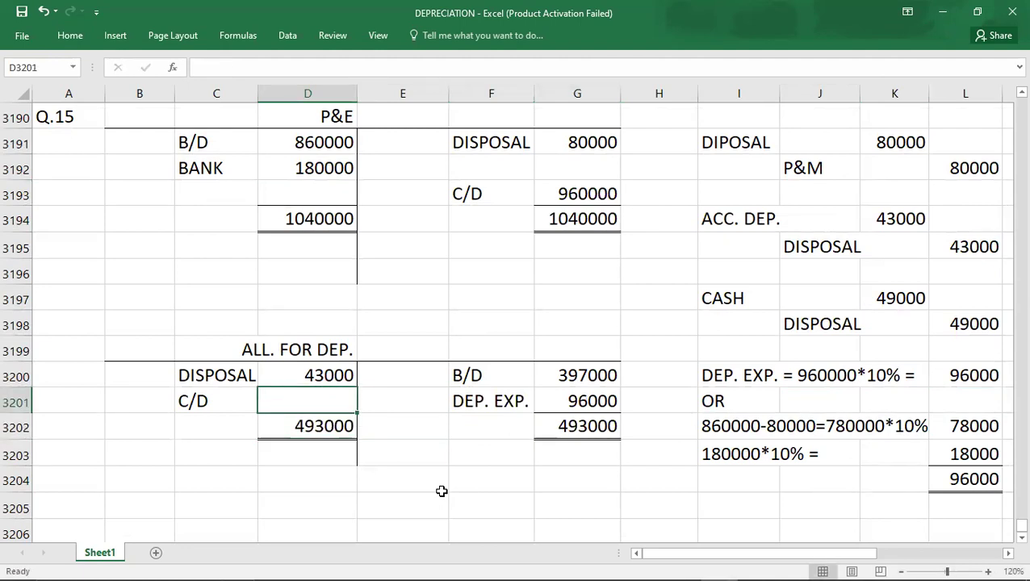
type("450000")
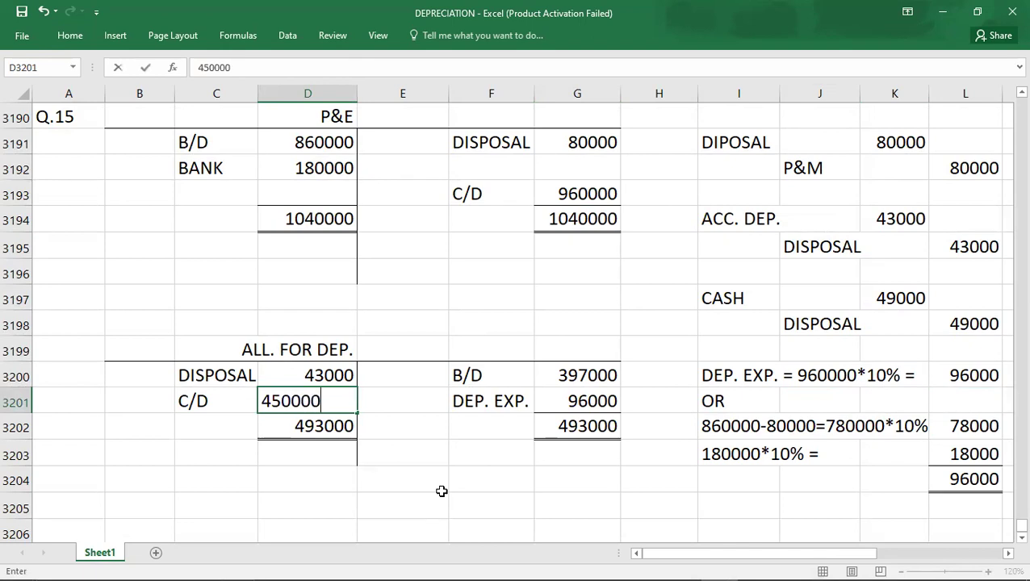
key("Return")
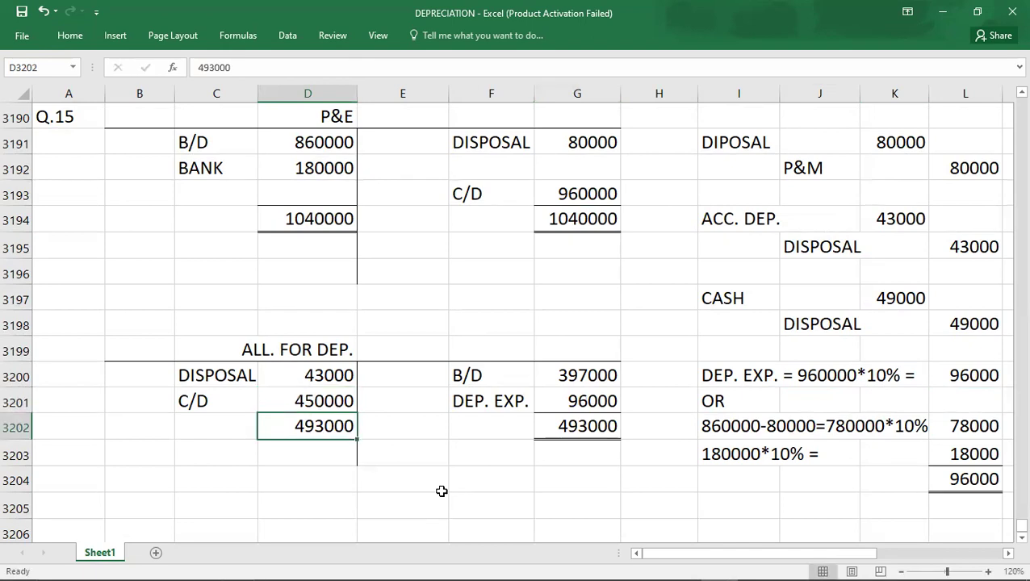
- Enter the net book value working "NBV = 960000 - 450000 = 510000" in B3205 below the ALL. FOR DEP. account
left_click(902, 571)
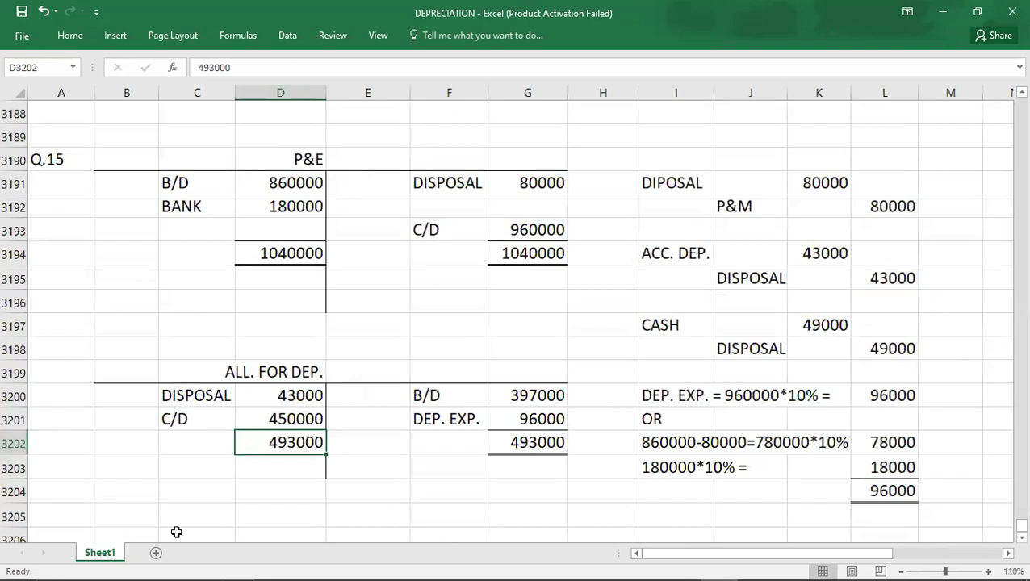
left_click(87, 490)
key("Return")
key("Return")
key("Return")
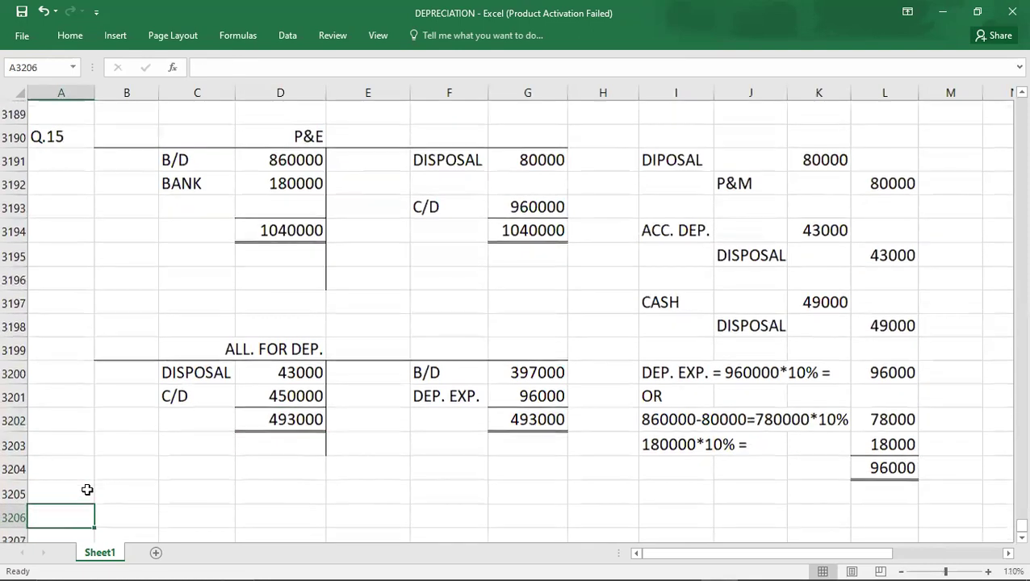
left_click(117, 473)
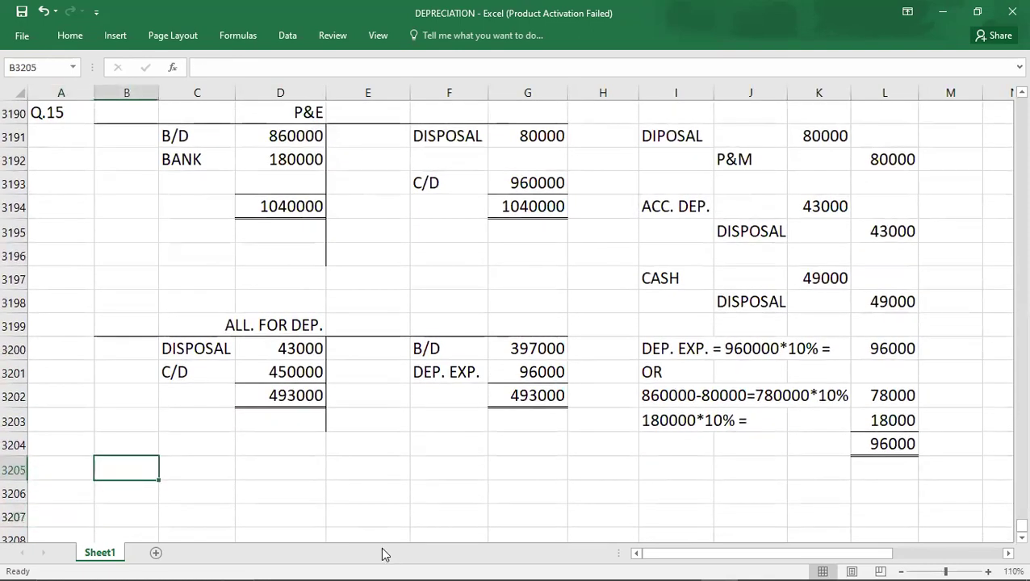
type("NBV =")
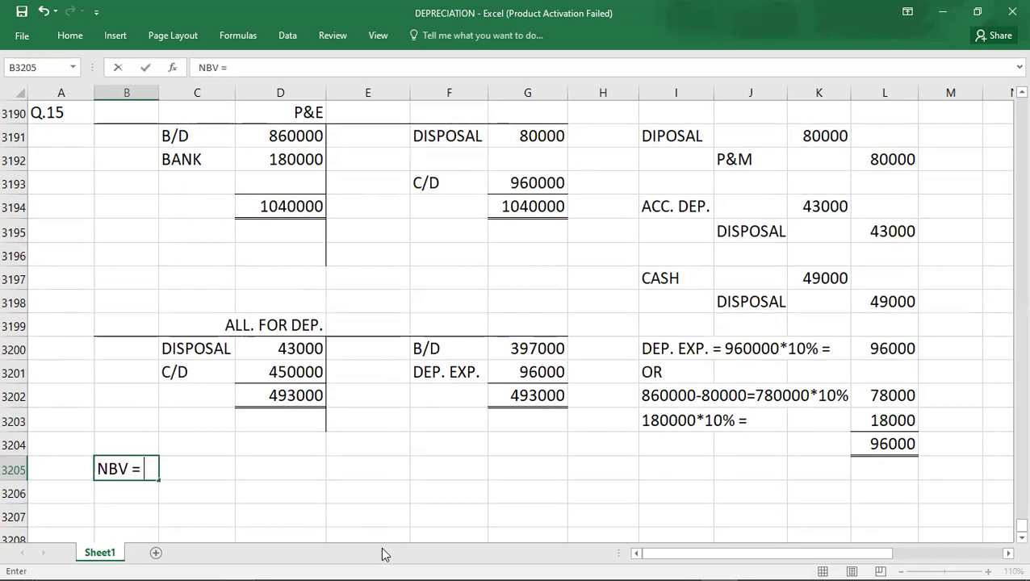
type(" 96000")
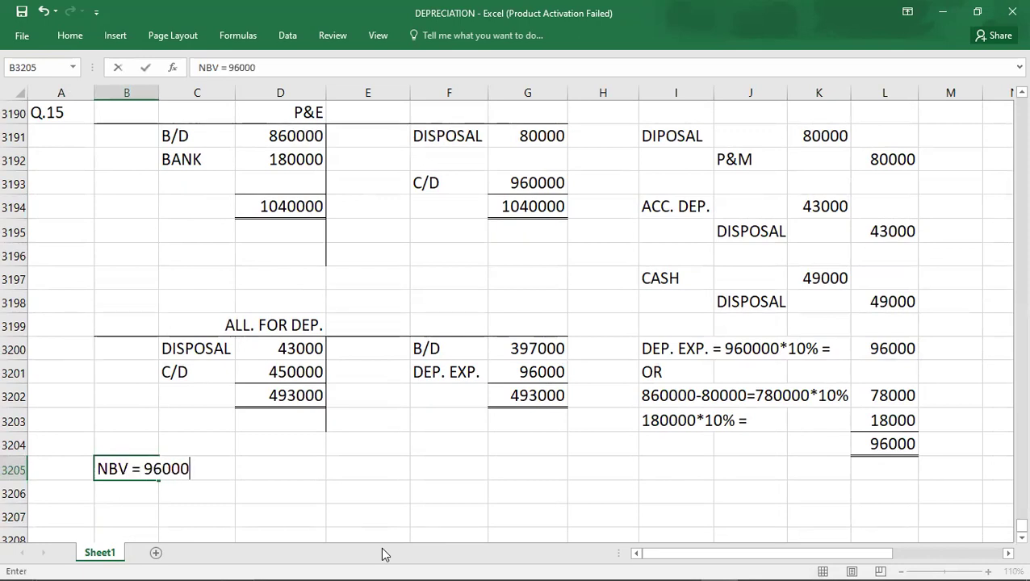
type("0 - 450000 = 510000")
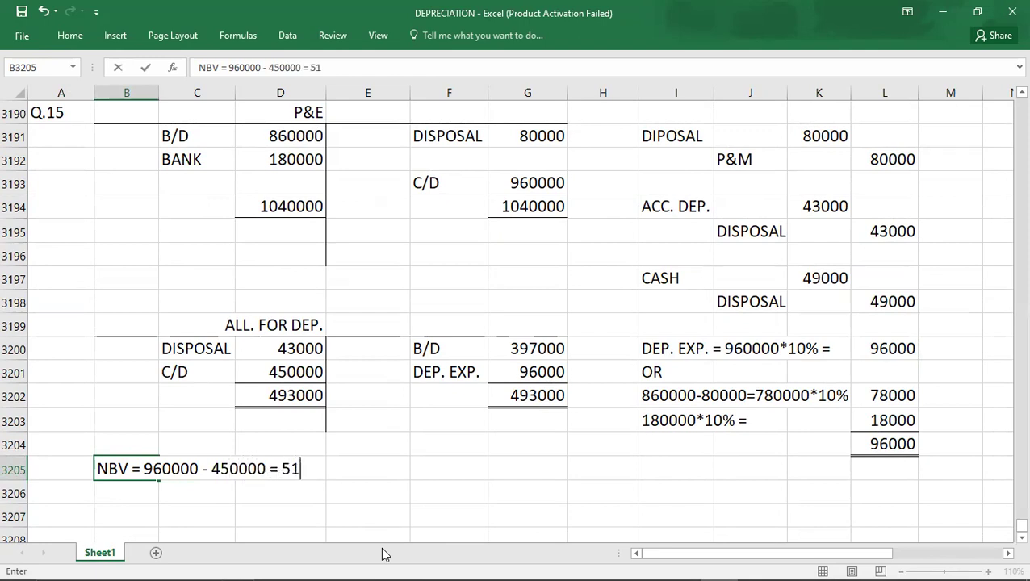
key("Return")
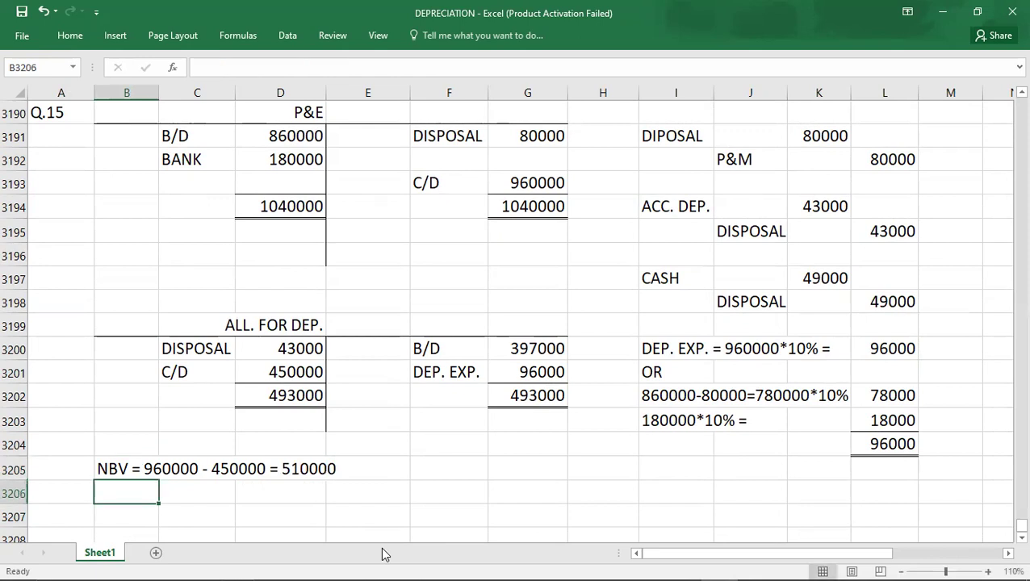
- Make the NBV working in B3205 bold and save the workbook
key("Up")
key("ctrl+b")
key("ctrl+s")
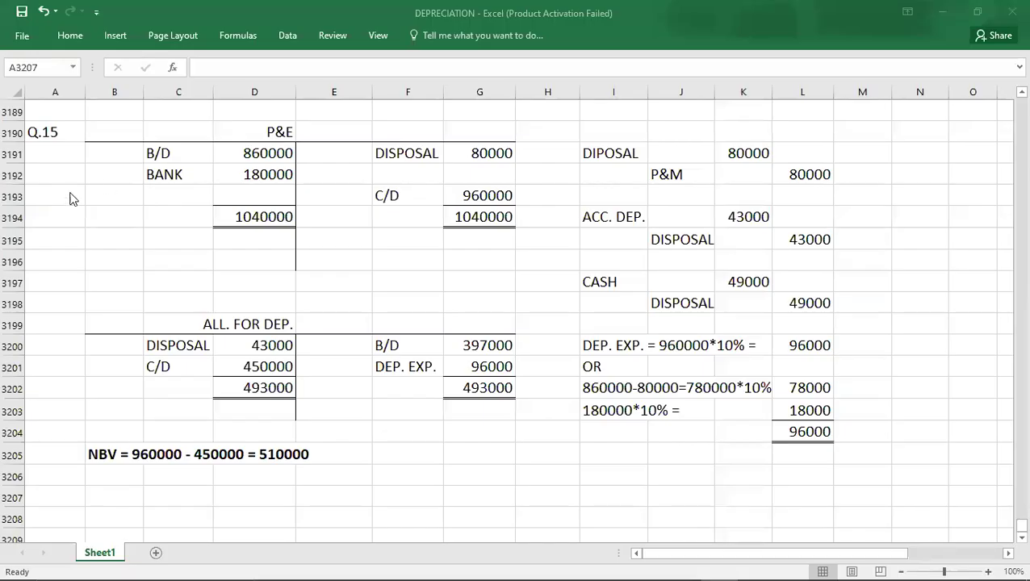
- Switch to the NON-CURRENT AASETS PDF and go back through the questions to Q.12
key("alt+Tab")
key("alt+Tab")
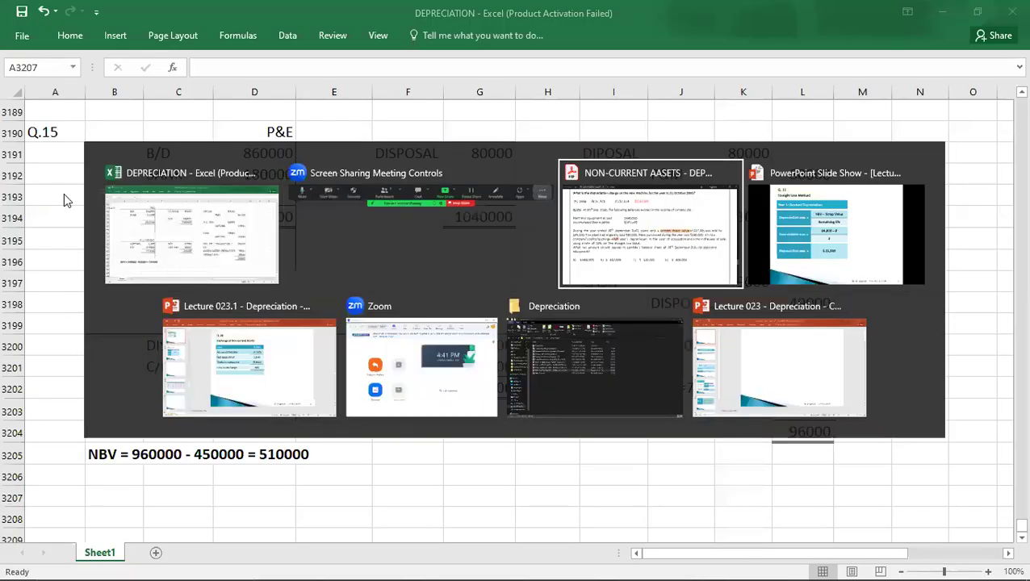
scroll(64, 195, "up", 2)
scroll(64, 194, "up", 10)
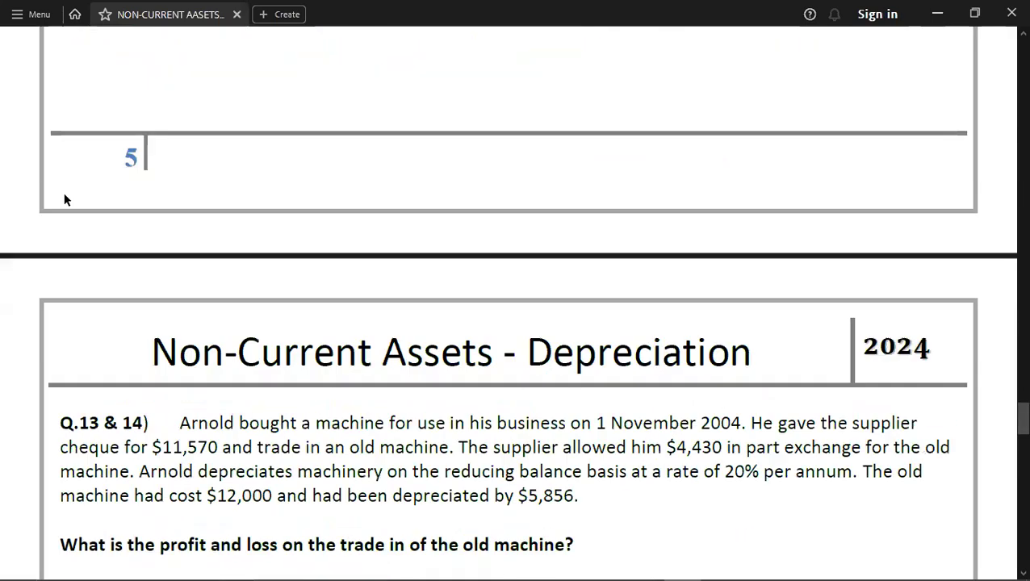
scroll(64, 200, "up", 3)
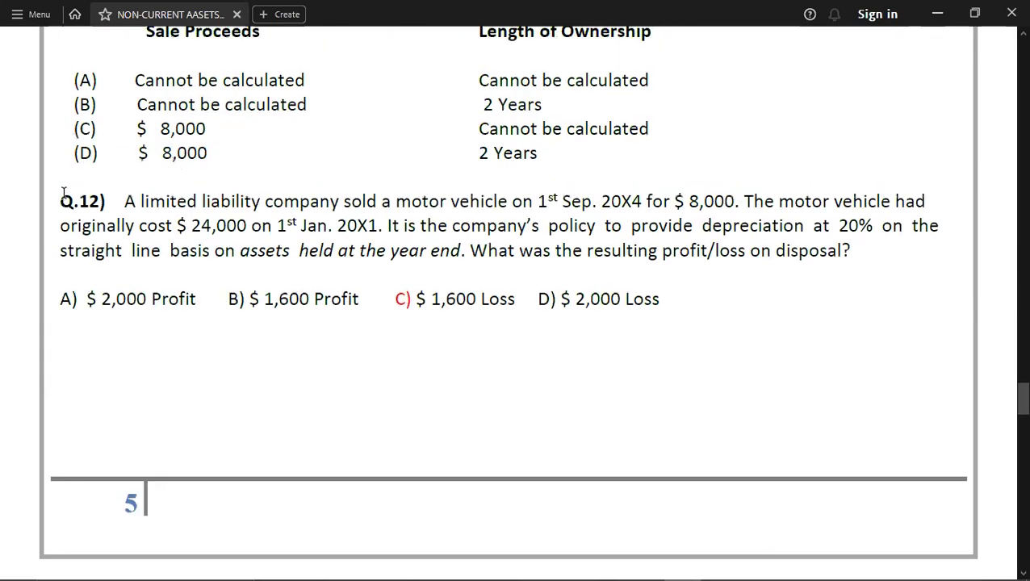